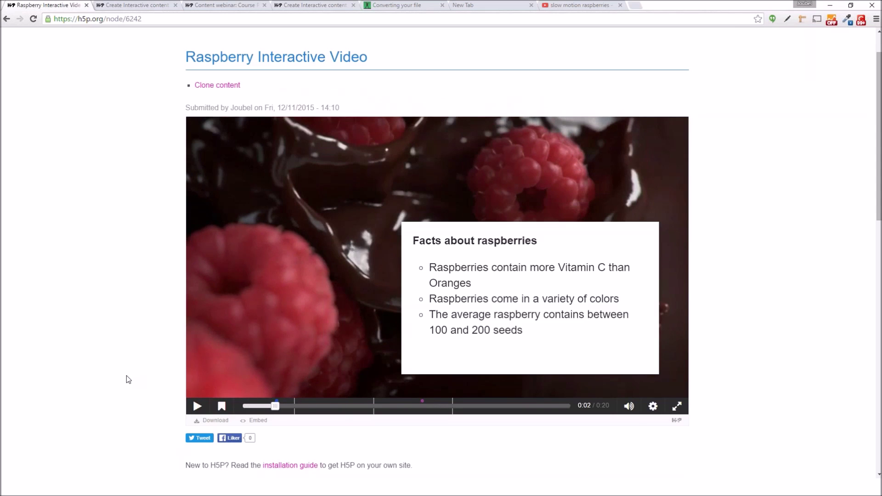
Play the Raspberry Interactive Video to its interaction at 0:11, view the Vitamin C question and close it.
click(201, 408)
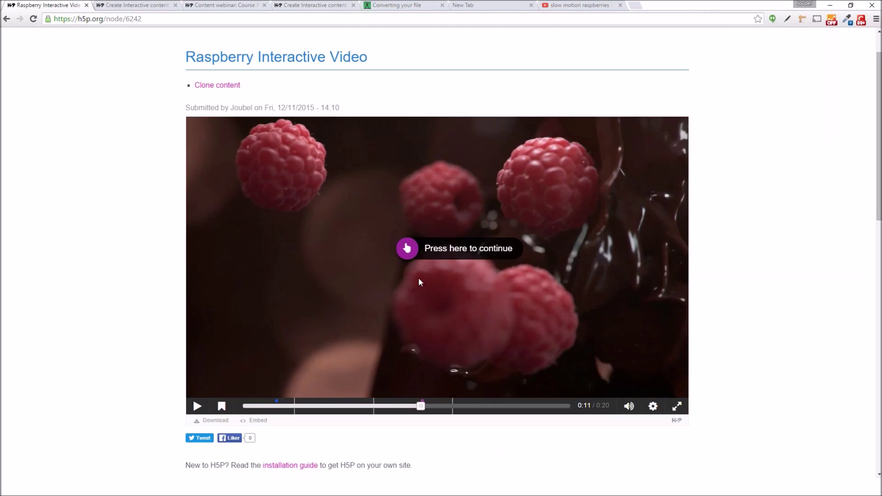
click(407, 248)
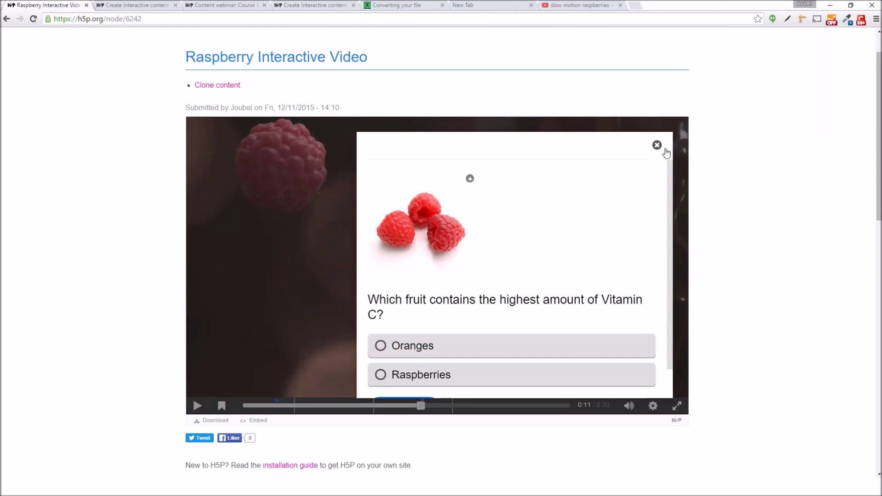
mouse_move(668, 178)
mouse_down()
mouse_move(672, 230)
mouse_move(680, 168)
mouse_up()
click(657, 146)
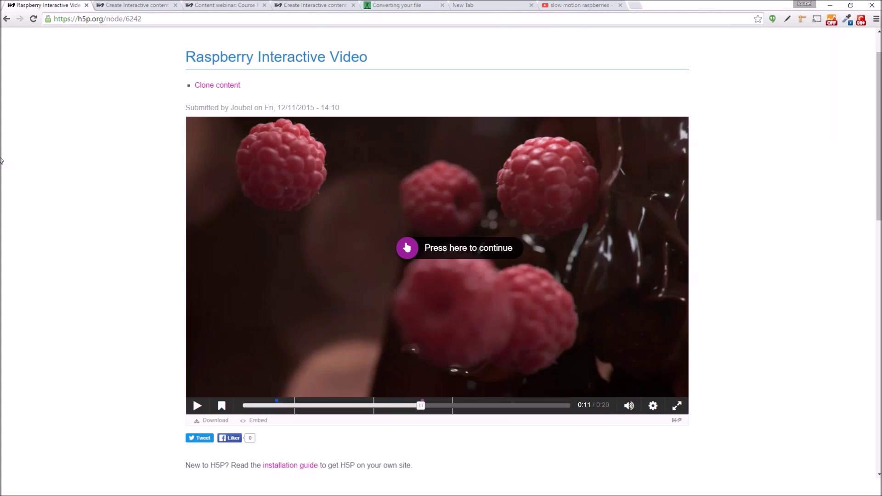
Set the content type of the Interactive Video Webinar Example to Interactive Video in the Create Interactive content form.
click(127, 5)
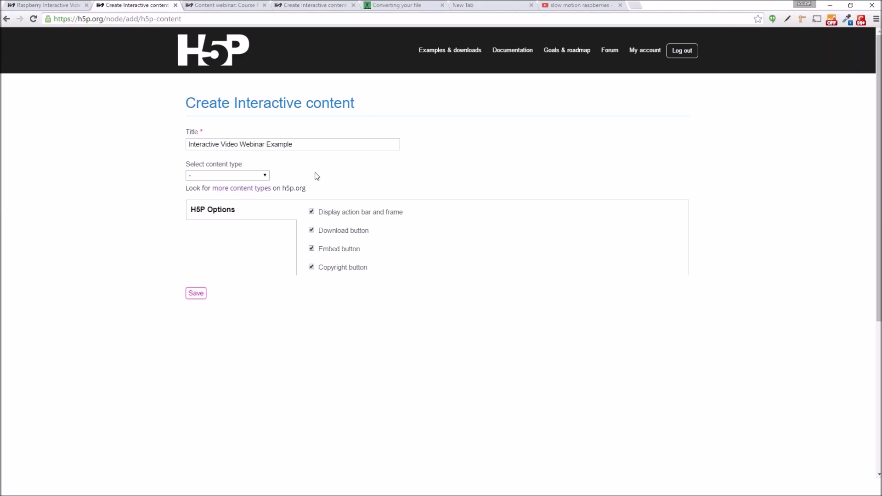
click(253, 175)
click(265, 176)
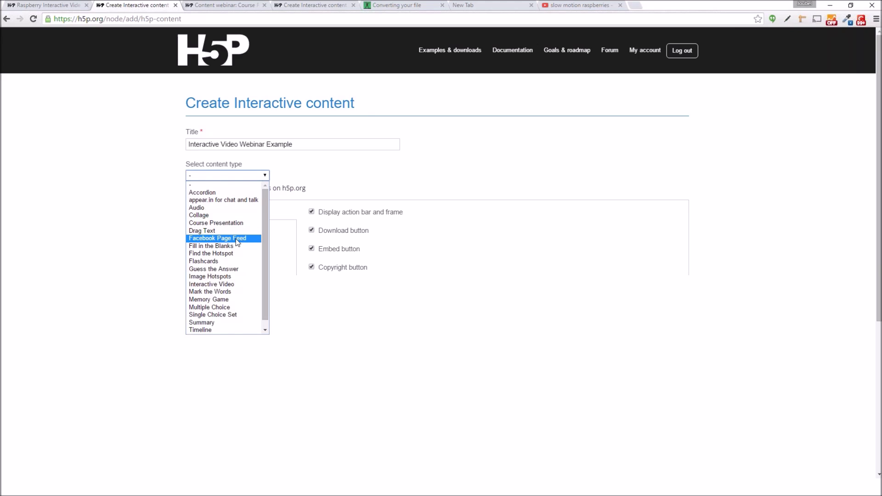
scroll(237, 243, down, 1)
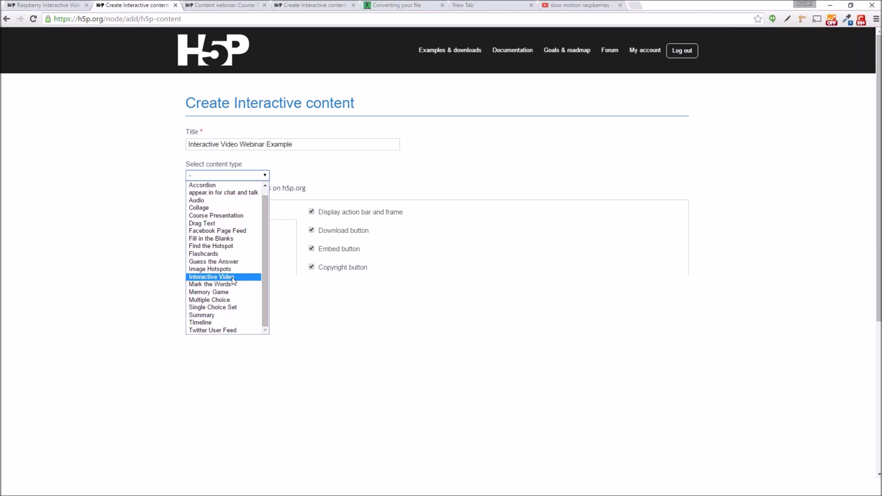
click(212, 277)
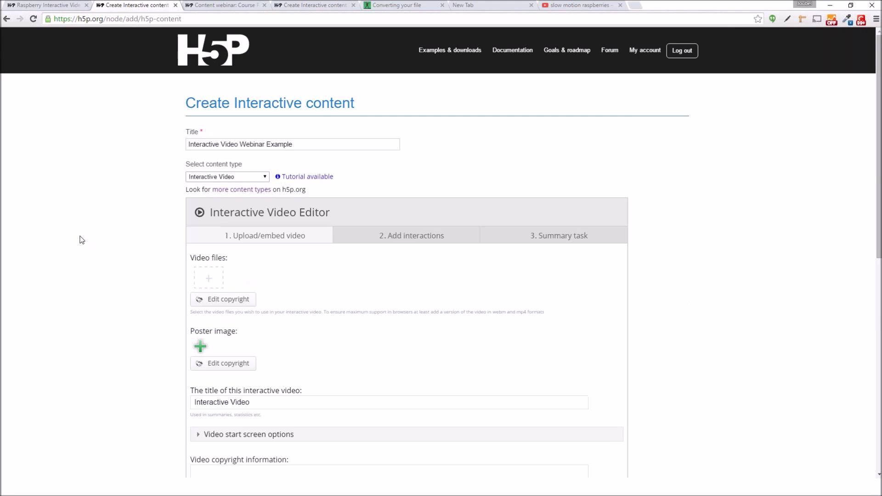
Copy the download URL of the converted mp4 file from the new browser page opened for it.
scroll(152, 287, down, 1)
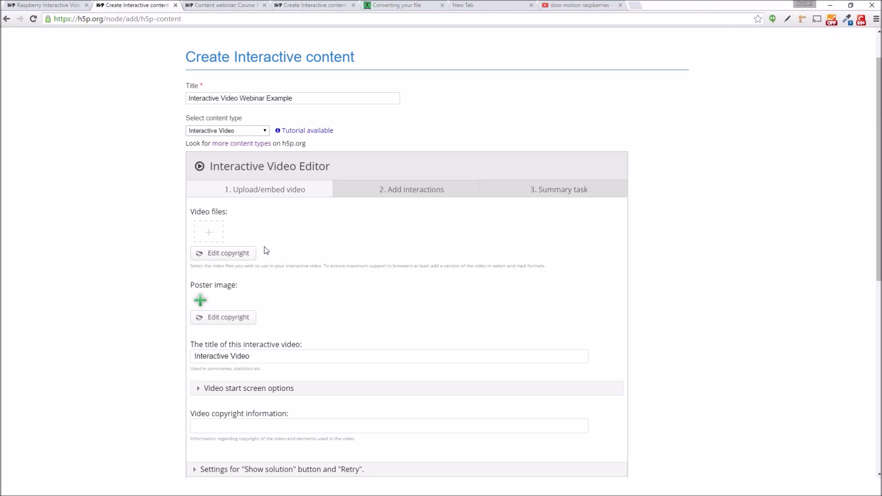
click(415, 5)
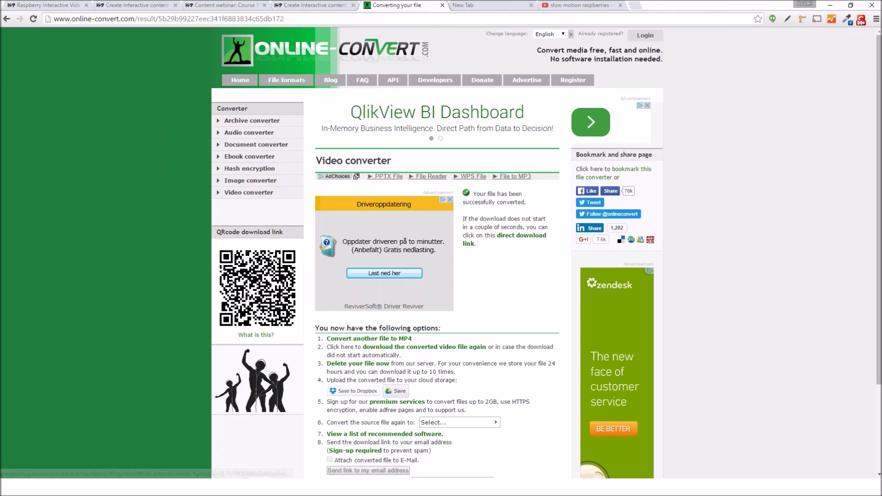
click(478, 5)
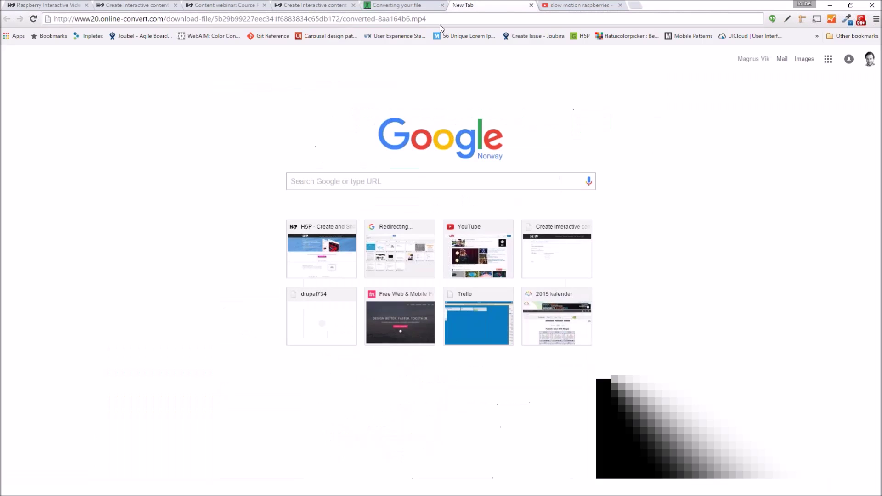
click(453, 20)
key(ctrl+c)
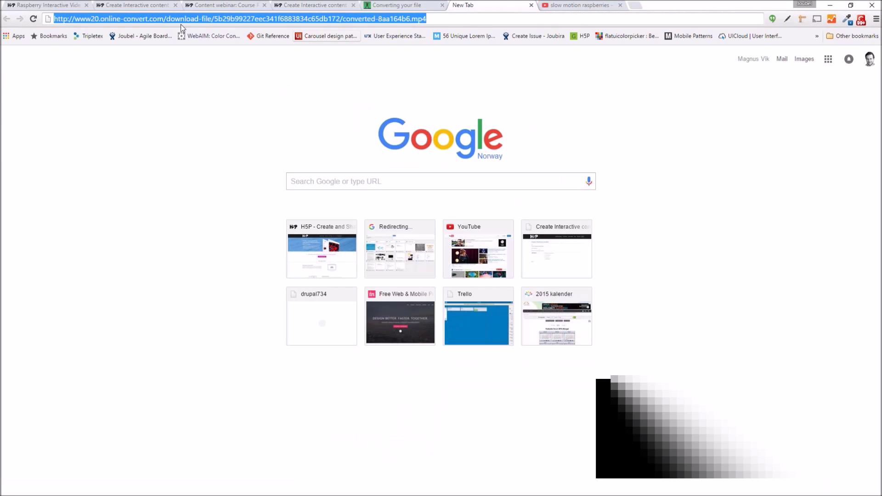
Insert the copied mp4 URL as the video file in the Interactive Video Editor.
click(141, 6)
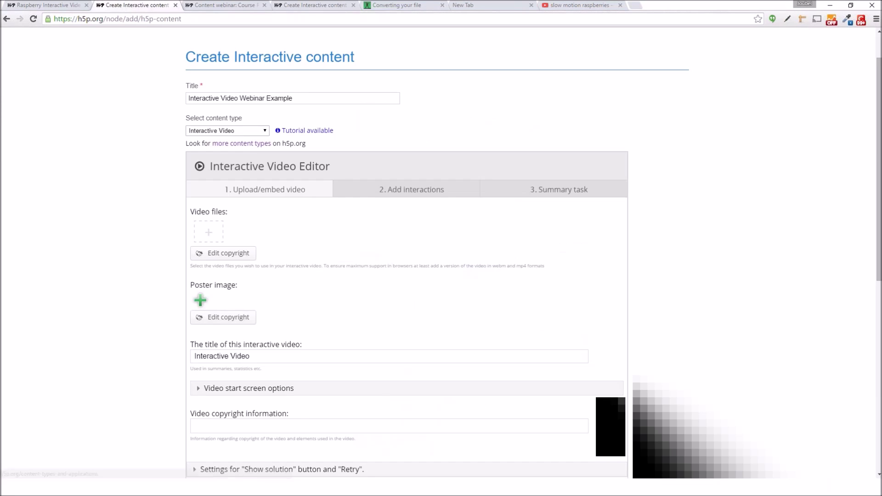
click(208, 231)
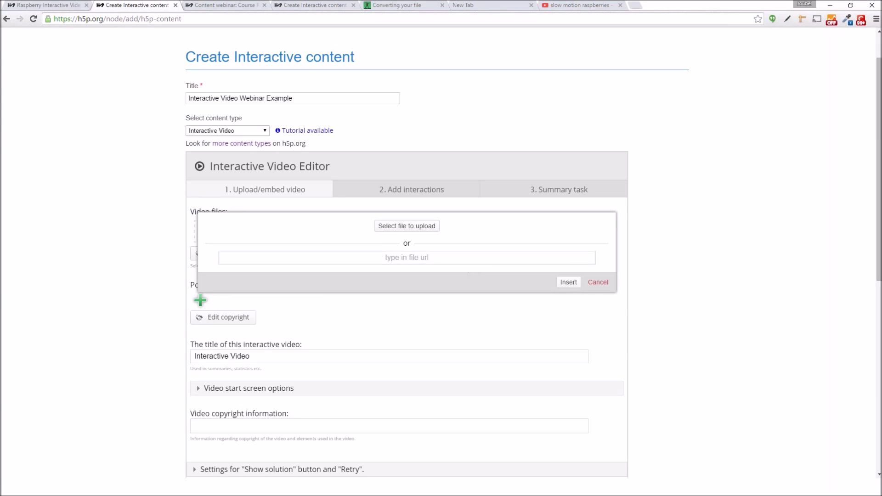
key(ctrl+v)
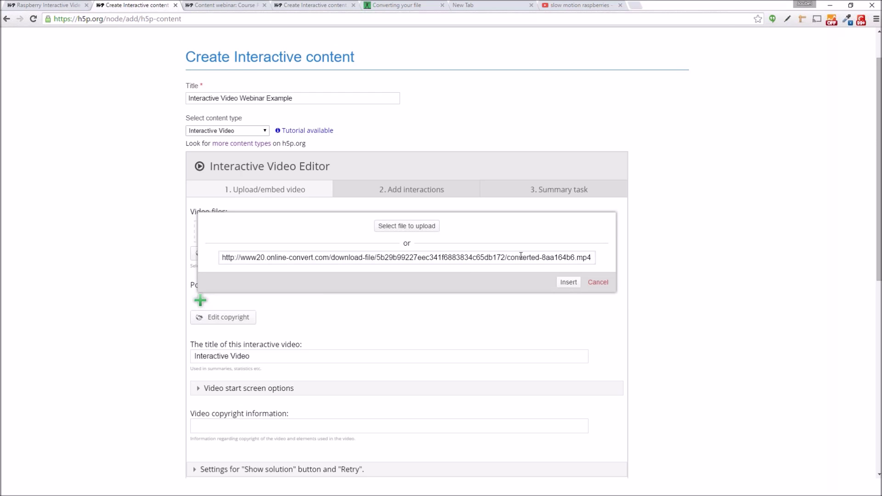
click(570, 282)
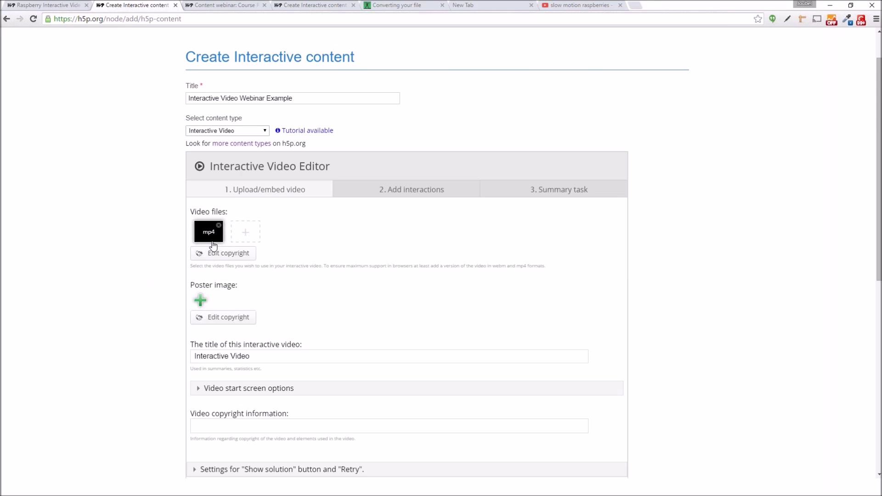
Preview the inserted mp4 in the Add interactions stage by playing it for a few seconds and pausing it.
scroll(213, 246, down, 4)
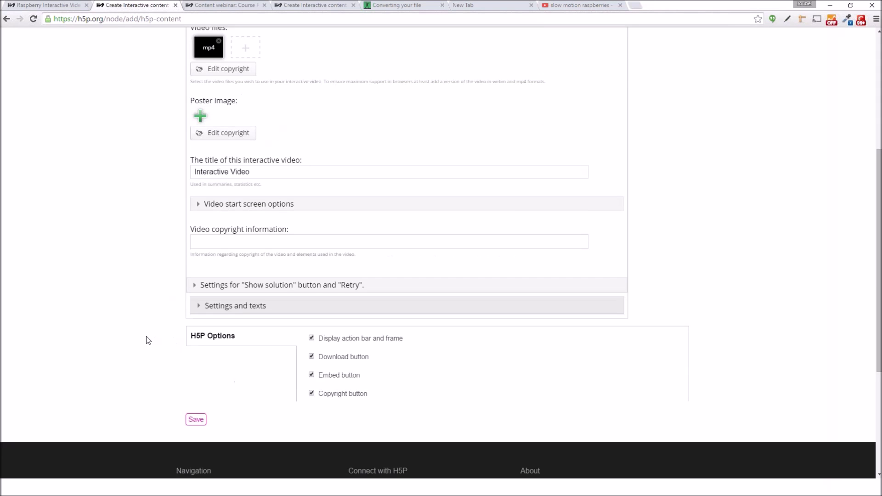
scroll(146, 340, up, 2)
scroll(154, 268, down, 1)
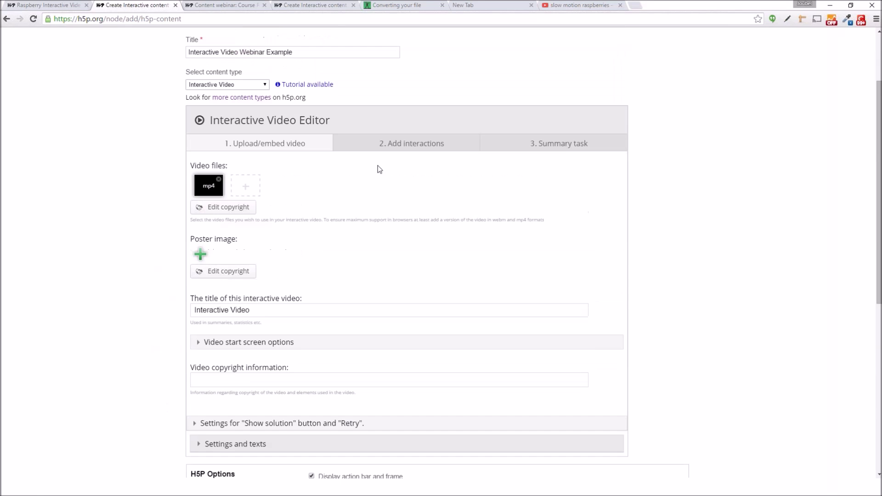
click(402, 143)
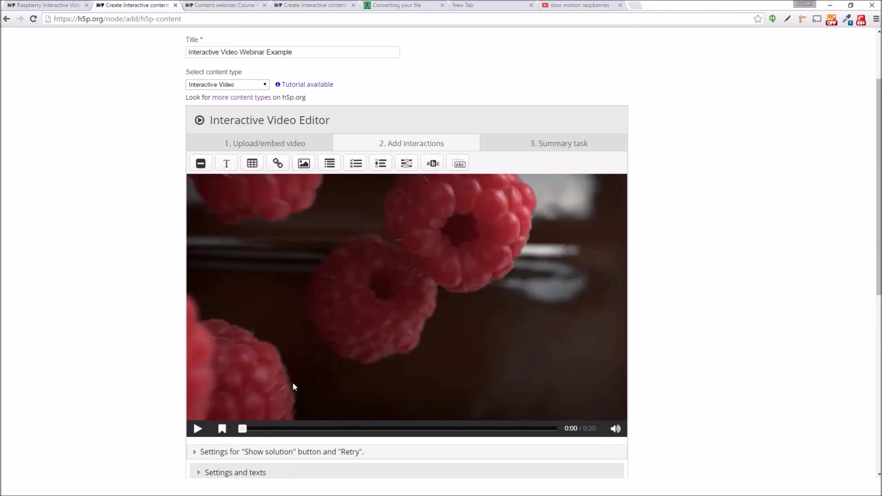
click(198, 429)
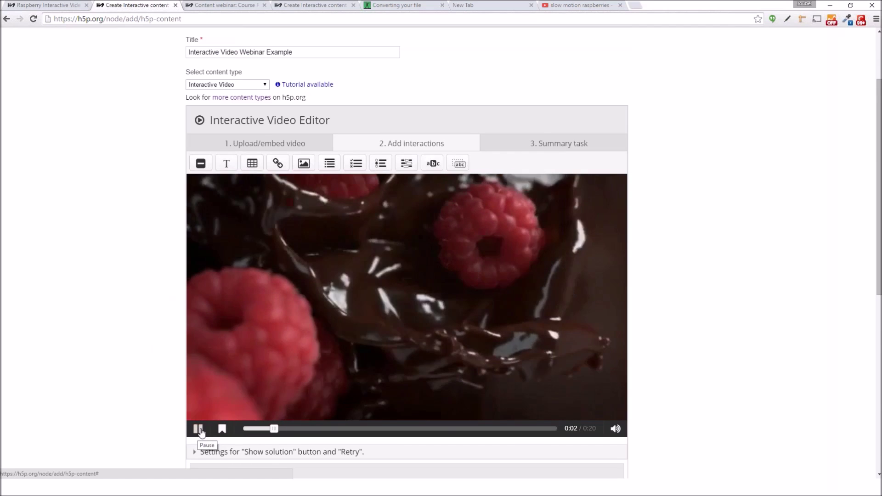
click(199, 430)
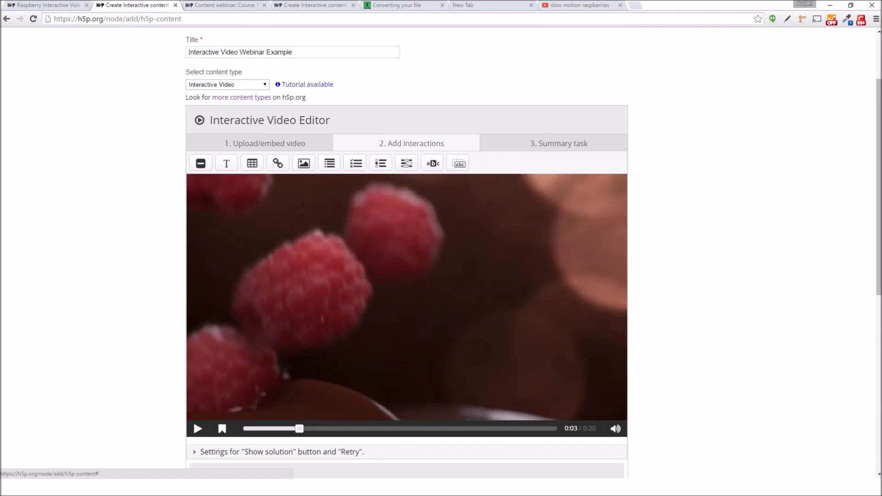
Remove the mp4 file from the interactive video's video files.
click(277, 144)
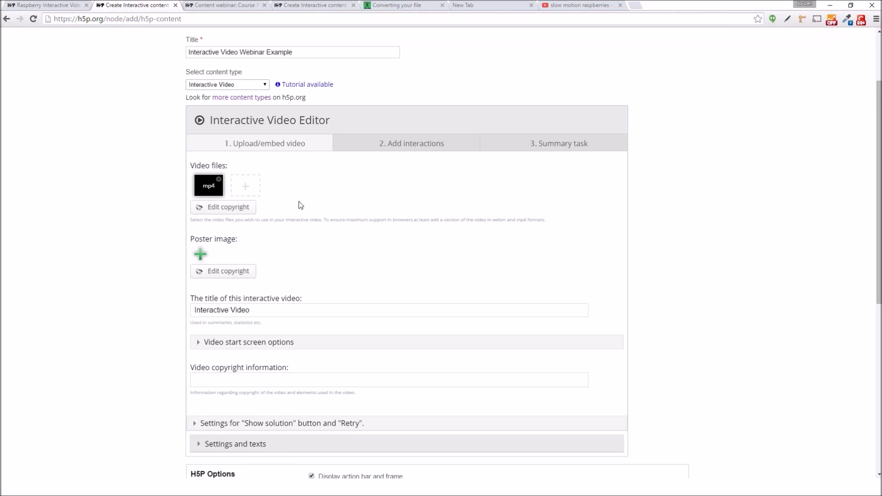
click(220, 181)
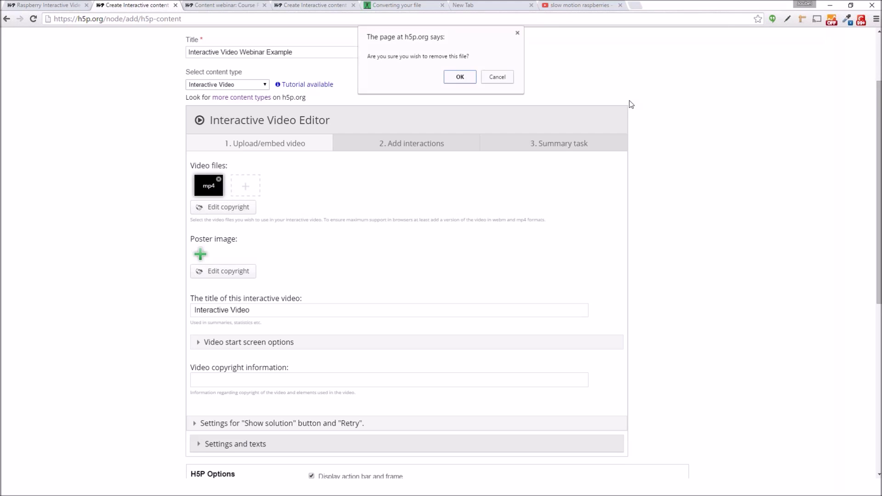
click(460, 77)
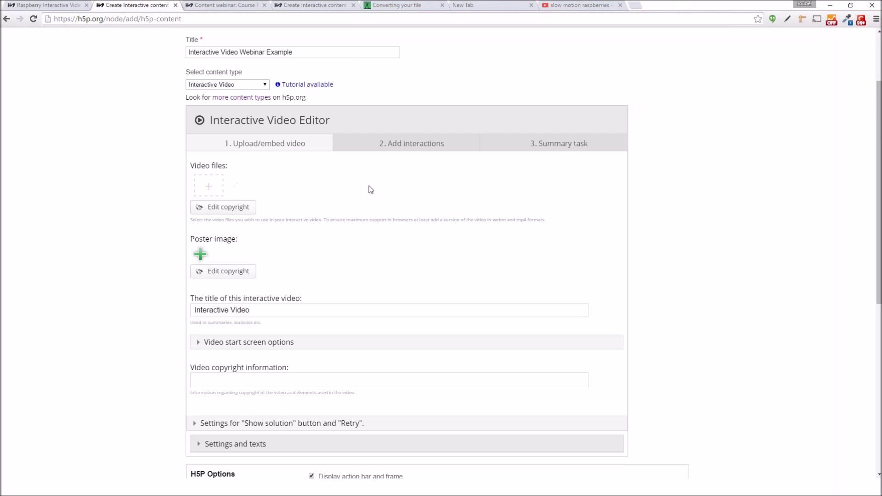
Switch to YouTube, play the "slow motion raspberries" video for a few seconds and pause it.
click(555, 4)
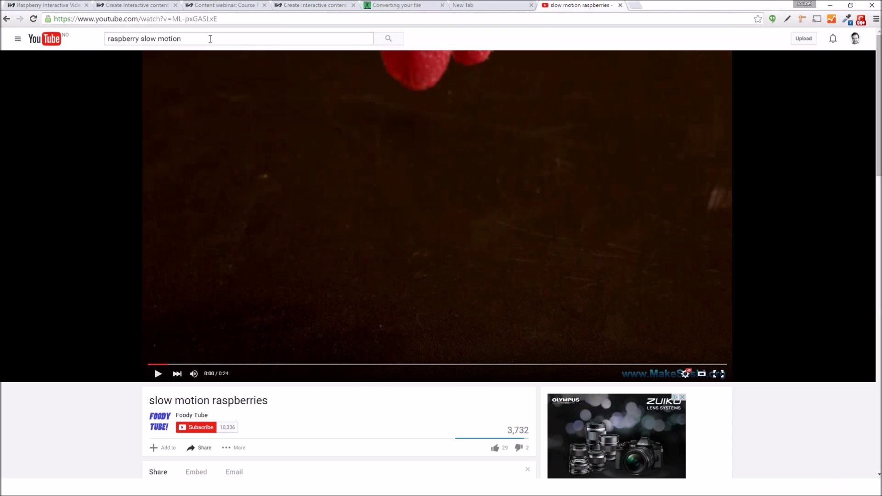
click(161, 375)
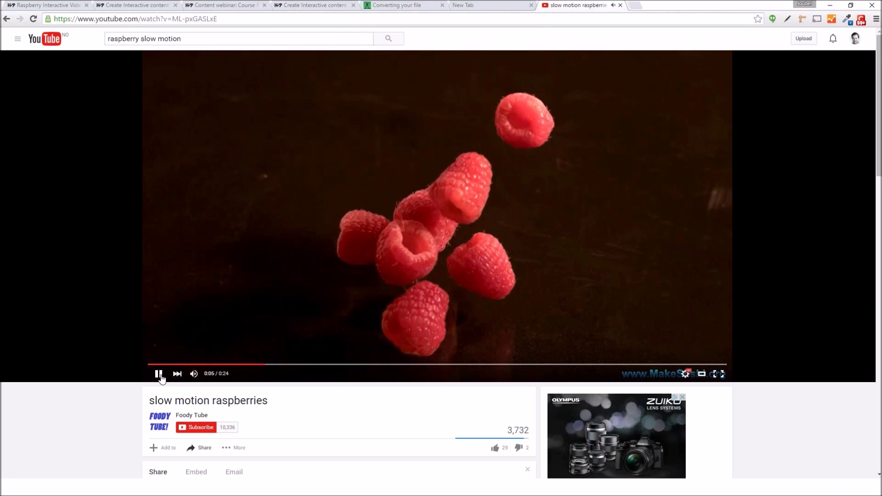
click(159, 374)
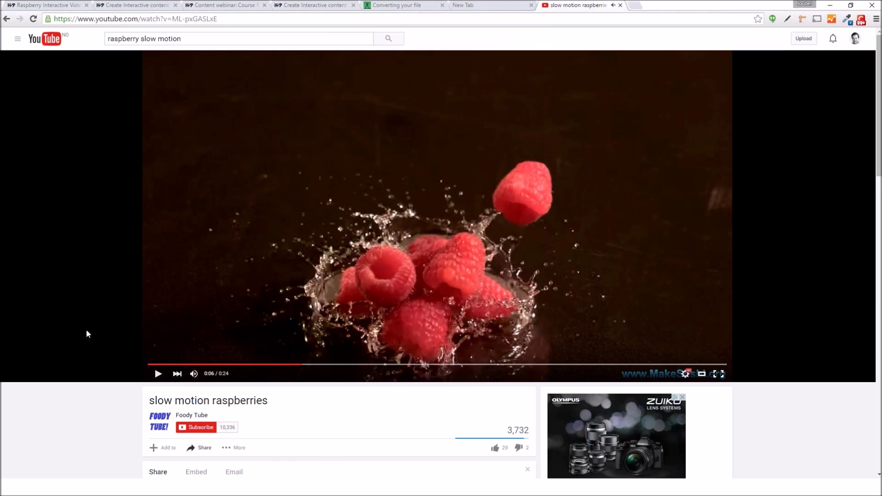
scroll(87, 334, down, 1)
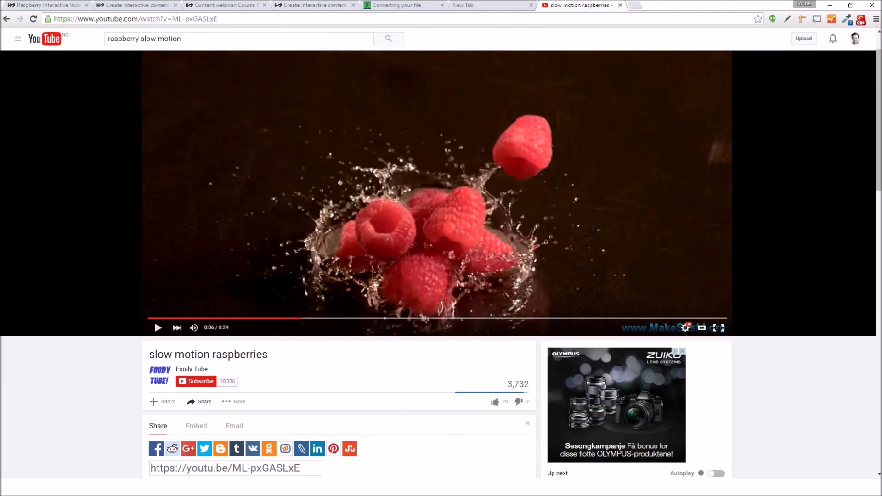
key(ctrl+l)
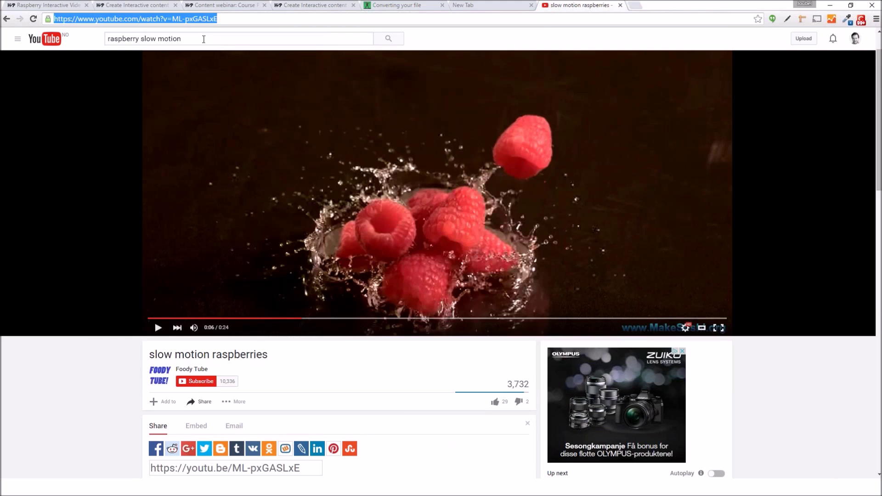
scroll(96, 309, down, 1)
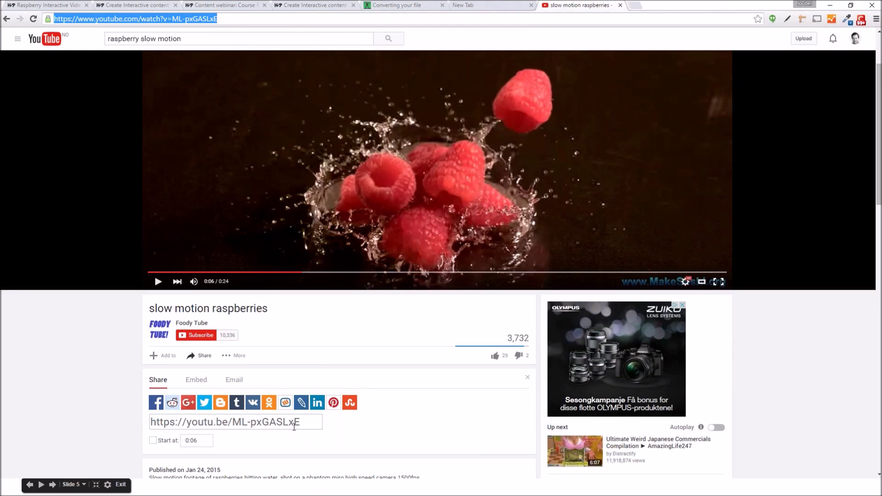
click(309, 425)
key(ctrl+c)
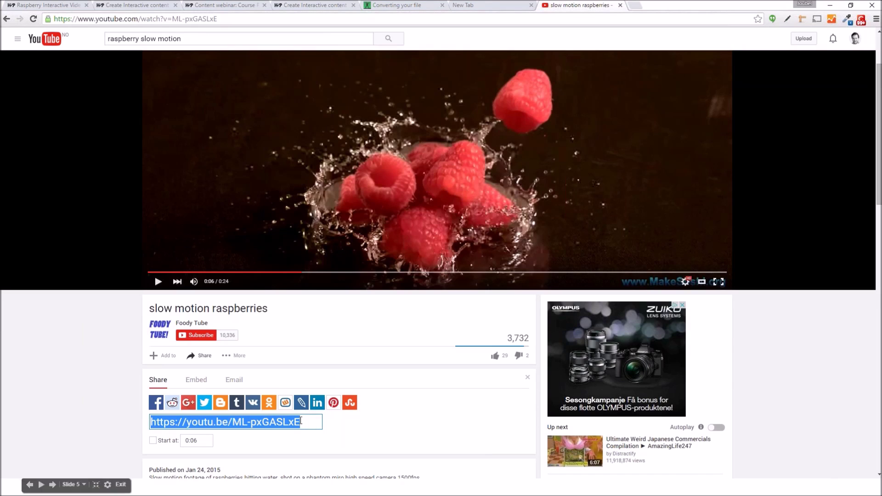
right_click(310, 420)
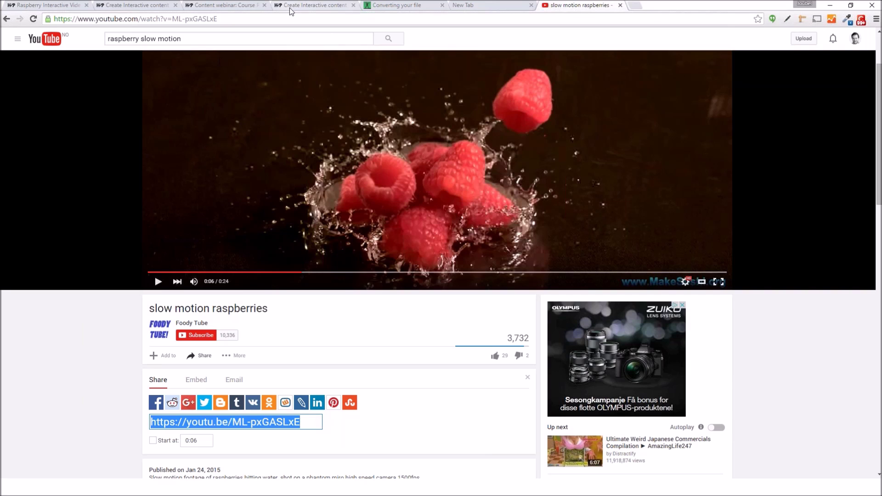
click(138, 5)
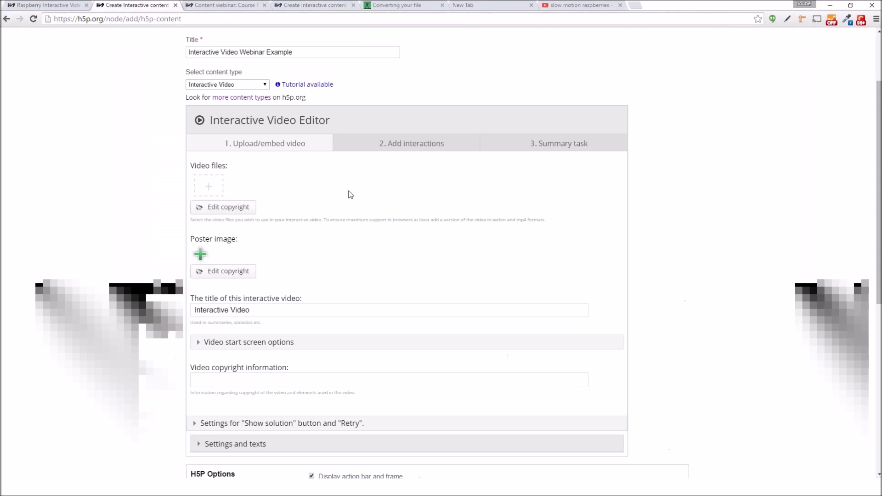
click(216, 191)
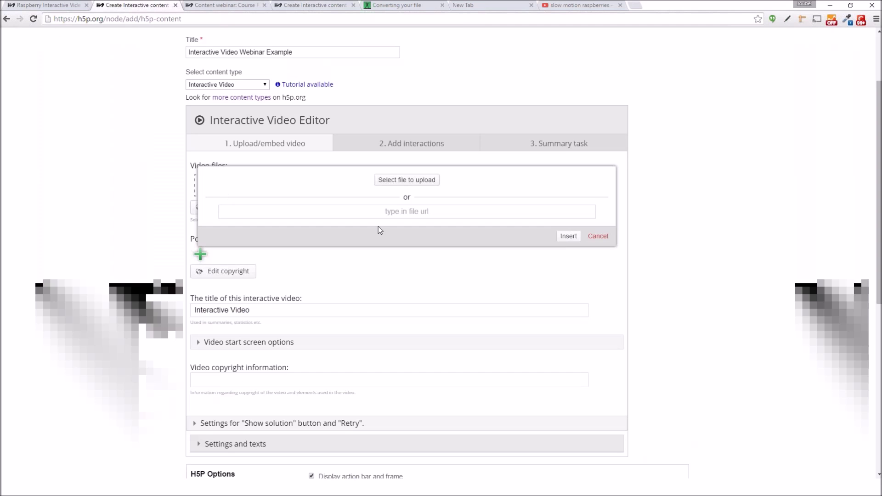
click(419, 213)
key(ctrl+v)
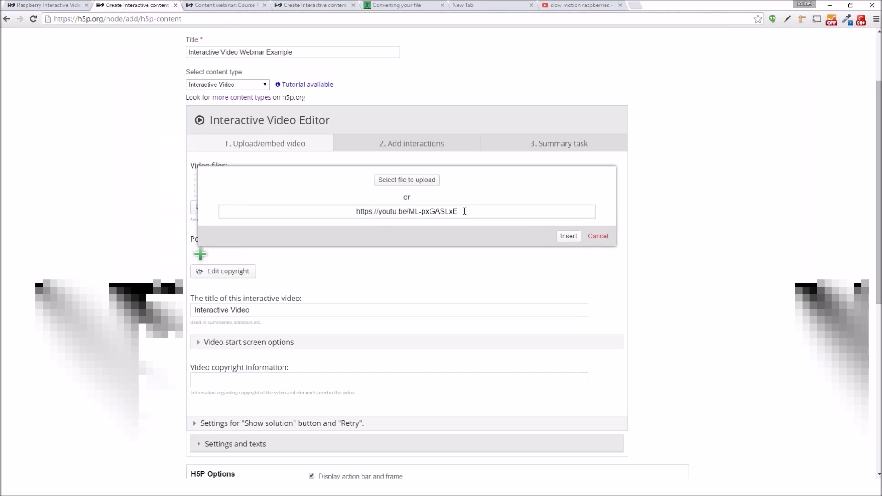
click(562, 244)
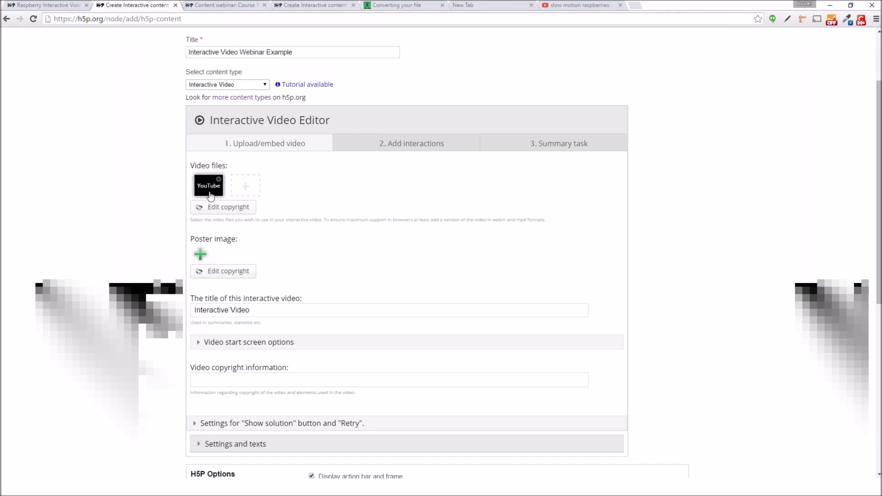
Preview the embedded YouTube video in the Add interactions stage by playing it for a few seconds and pausing it.
click(412, 143)
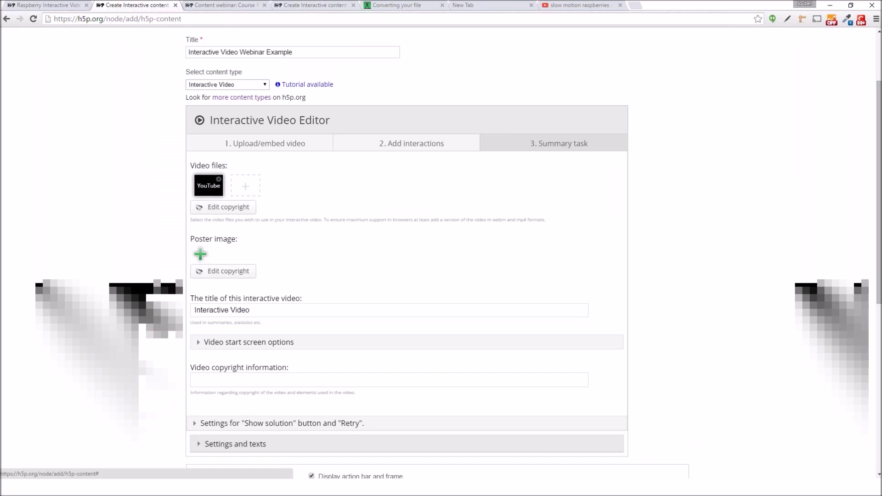
scroll(151, 260, down, 1)
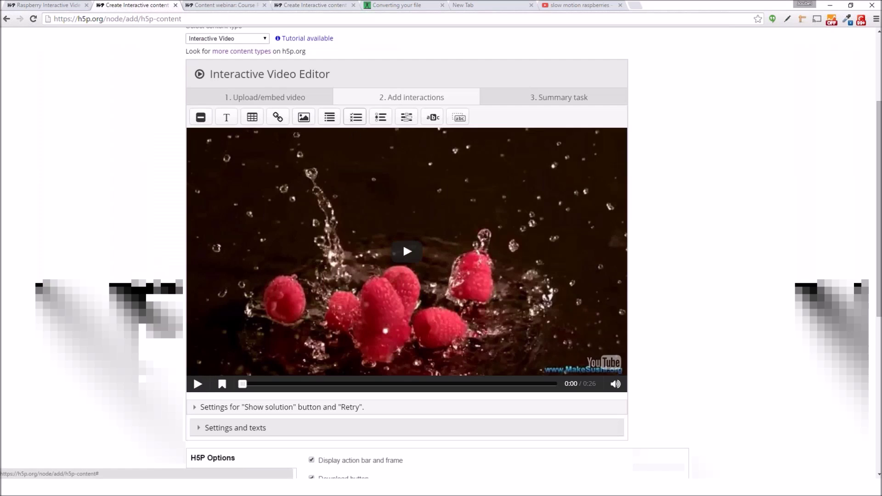
click(198, 384)
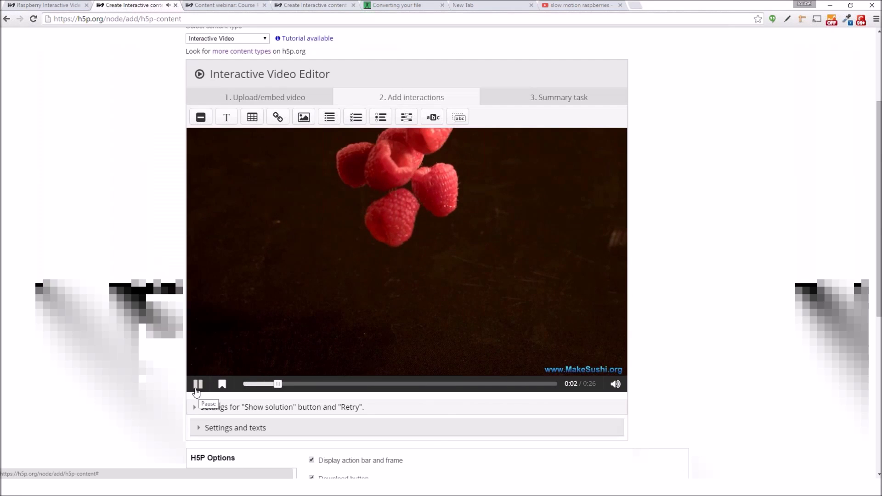
click(197, 387)
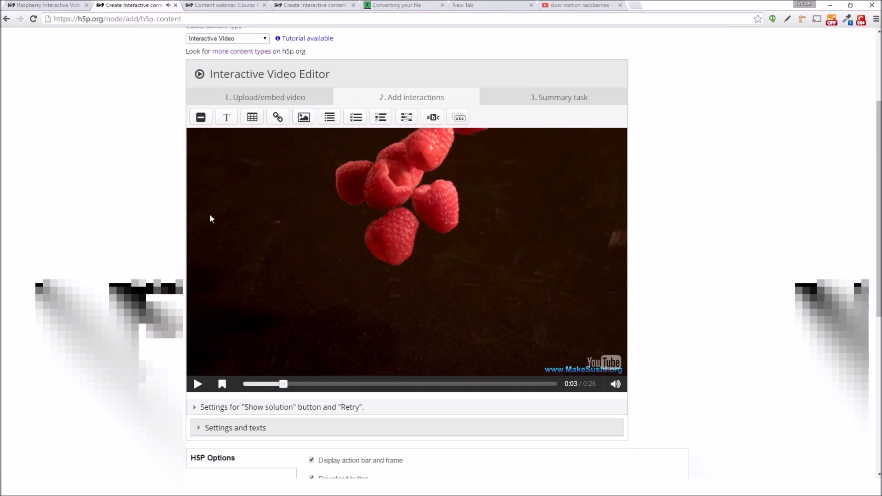
Return to the Upload/embed video stage and remove the YouTube video from the video files.
click(264, 97)
scroll(426, 219, up, 1)
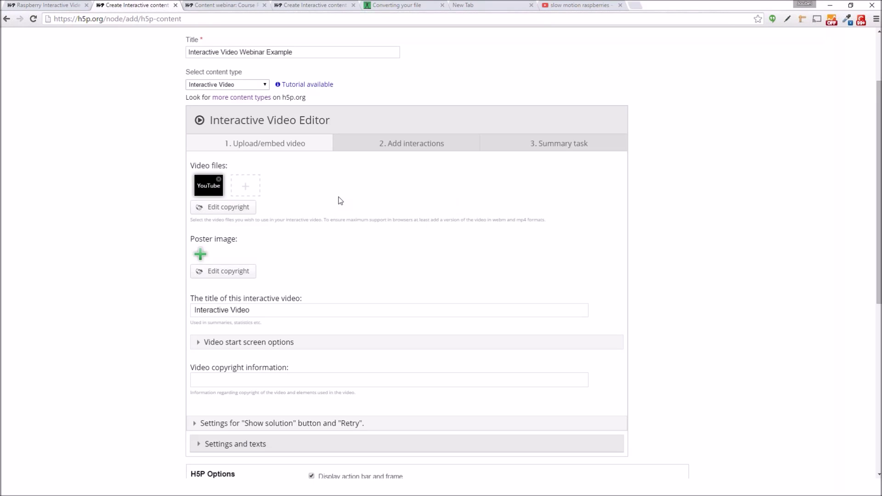
click(219, 180)
click(459, 90)
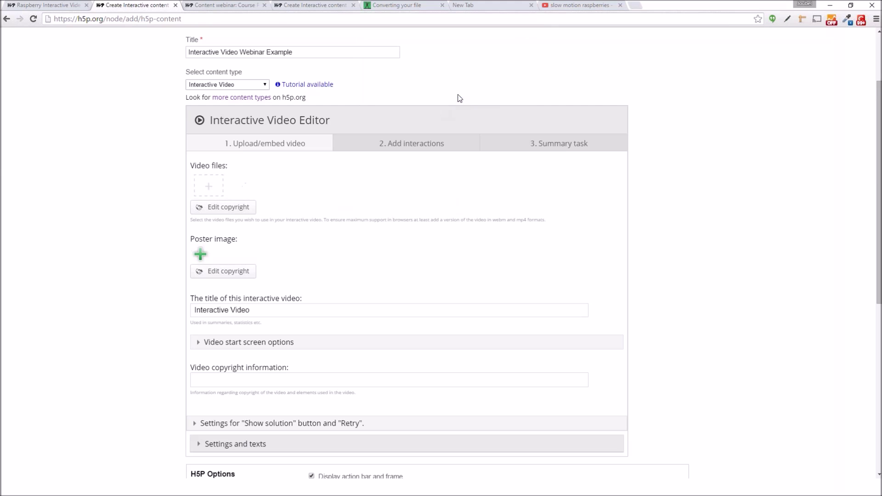
Upload high-res.webm from the interactive video folder as the first video file.
click(221, 191)
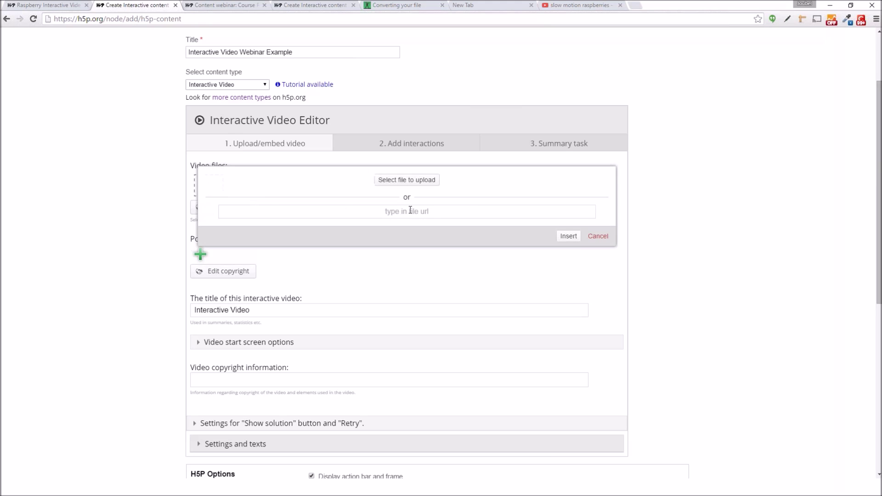
click(396, 181)
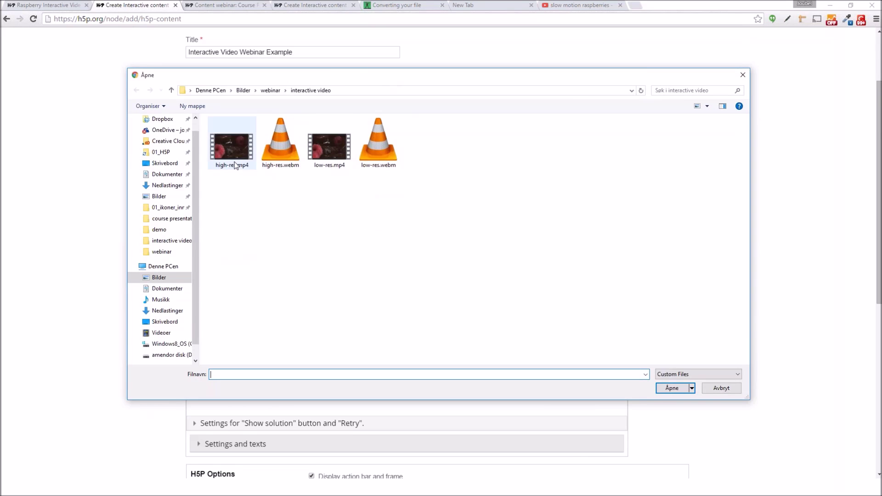
click(323, 160)
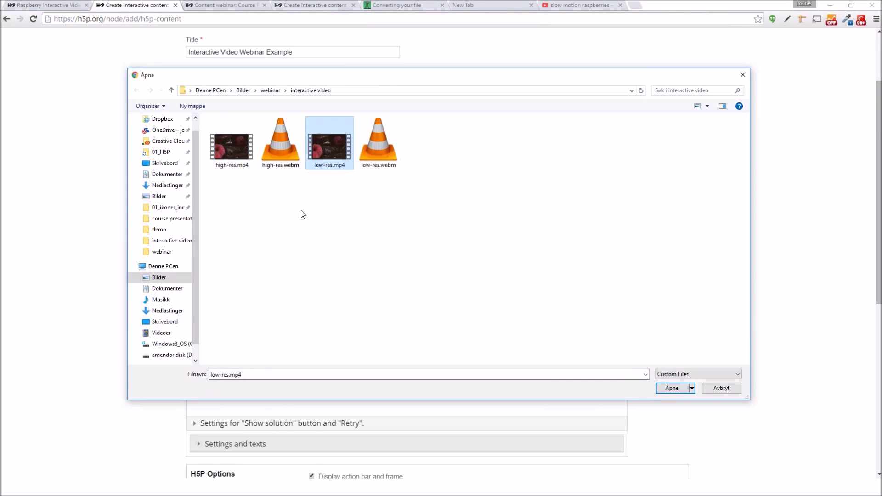
click(288, 156)
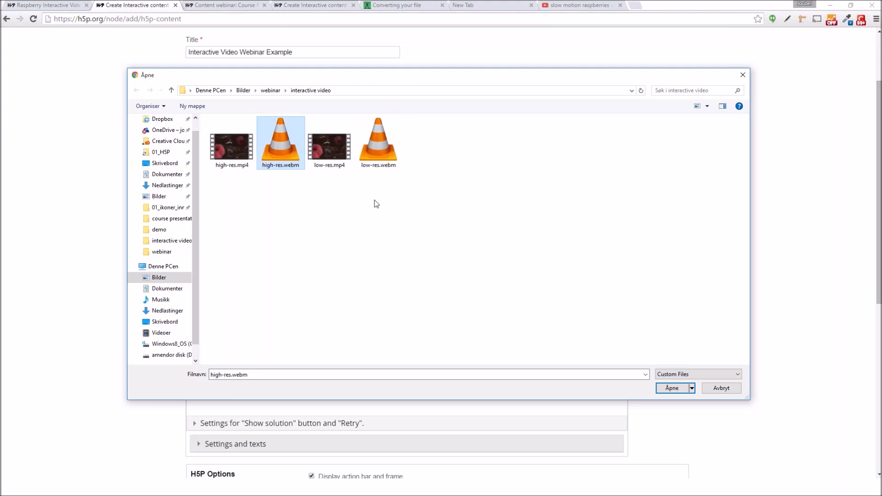
click(386, 154)
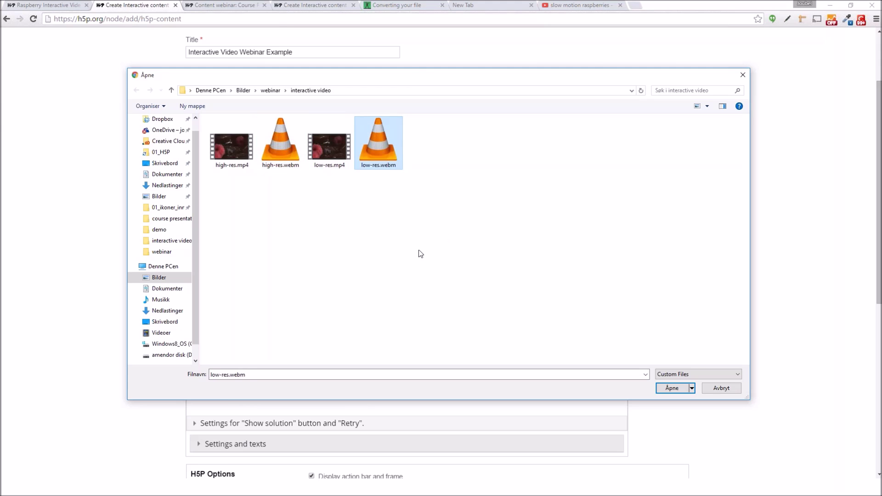
drag(588, 78, 548, 87)
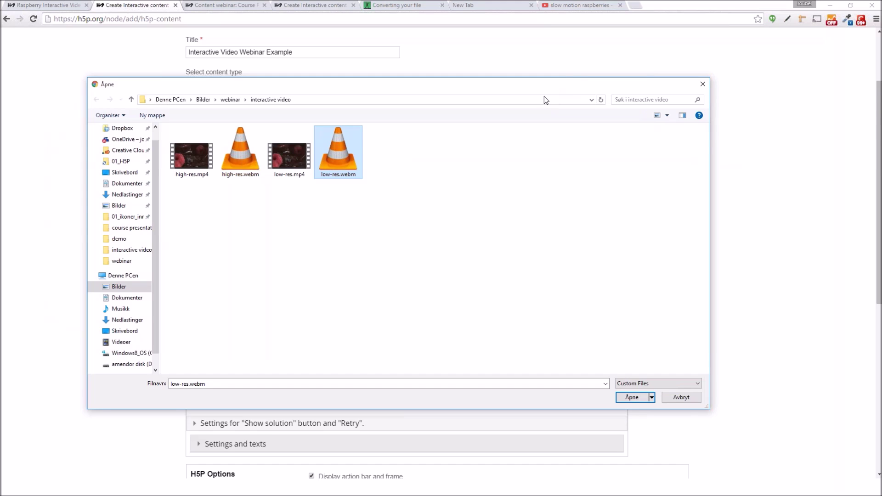
click(237, 147)
double_click(237, 147)
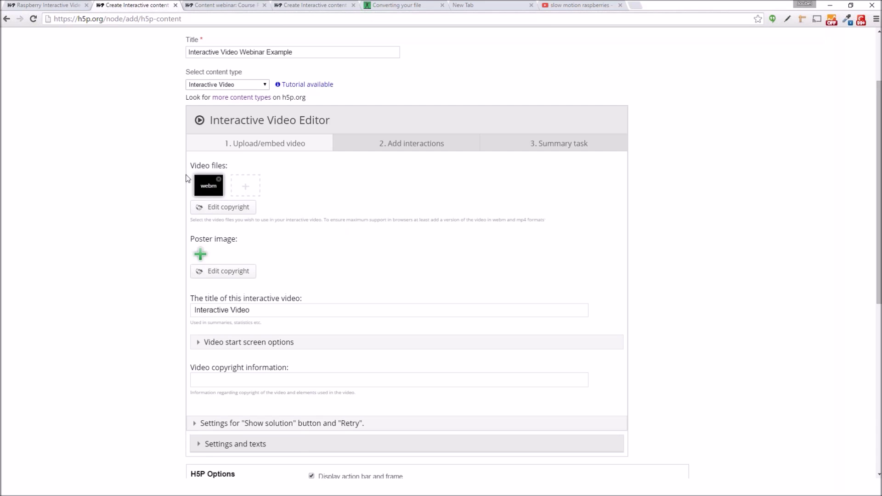
Upload high-res.mp4 as an additional video file beside the webm version.
click(244, 194)
click(428, 181)
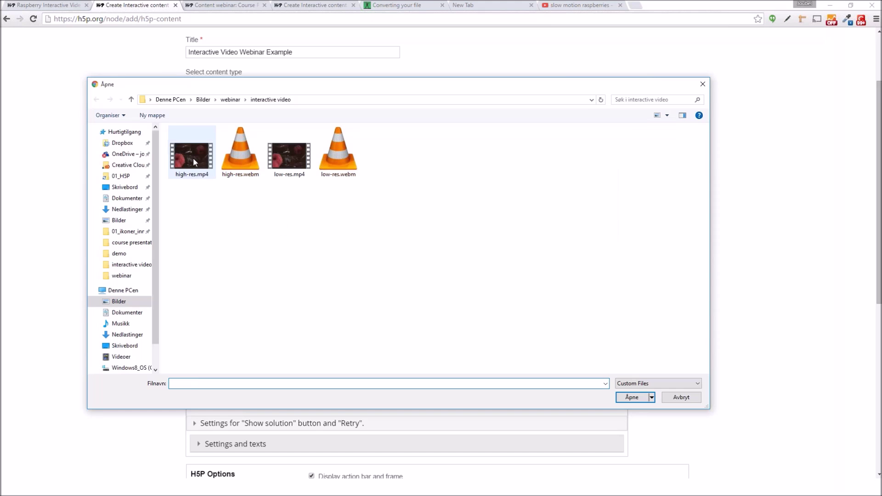
double_click(192, 160)
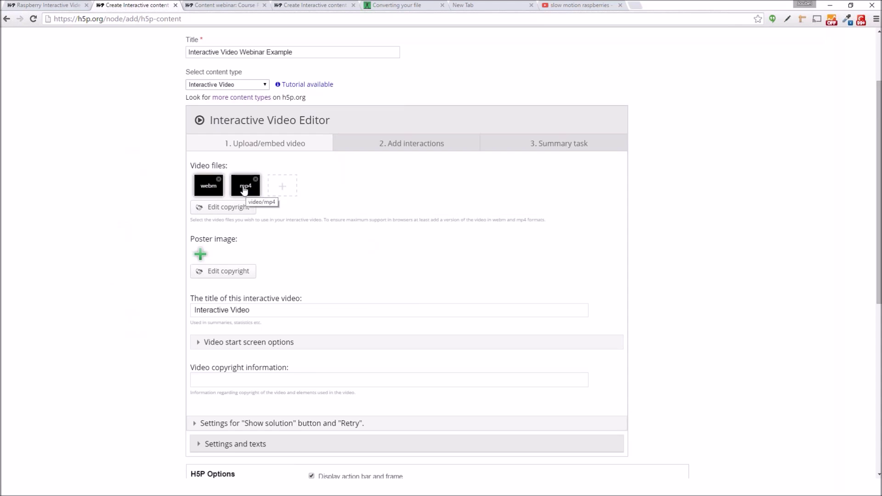
Upload the low-resolution versions low-res.webm and low-res.mp4 as the third and fourth video files.
click(282, 186)
click(403, 182)
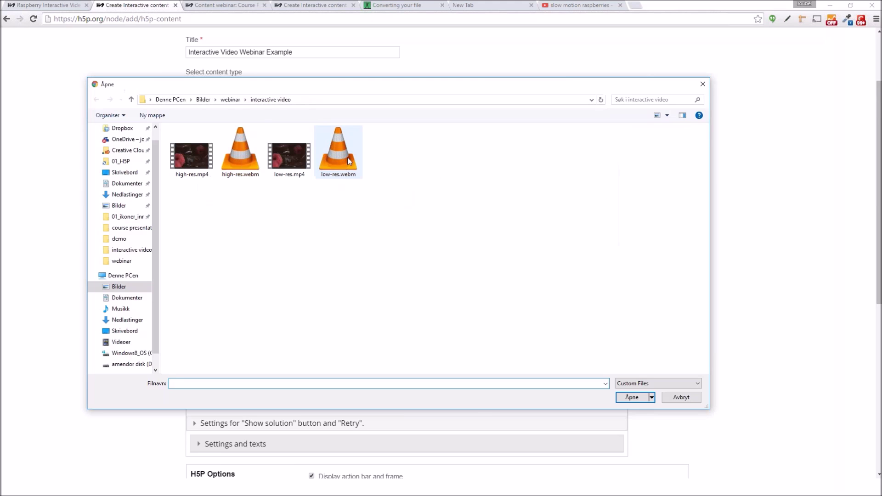
click(336, 153)
double_click(337, 153)
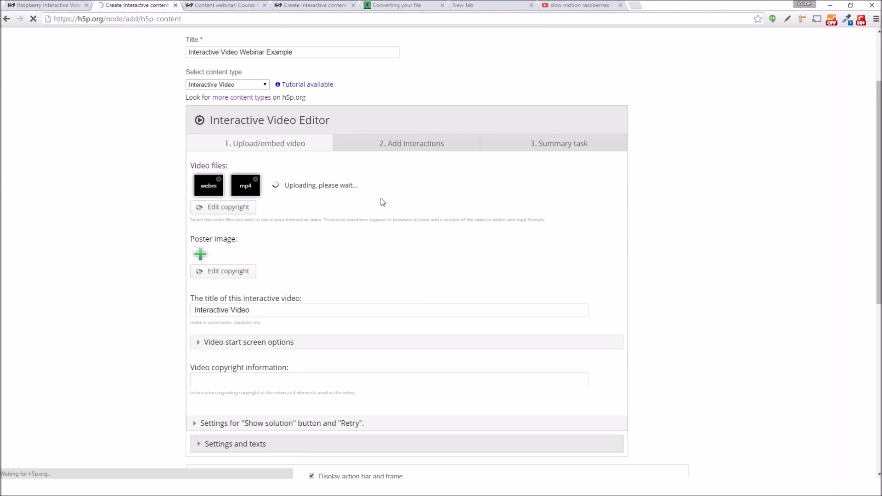
click(326, 186)
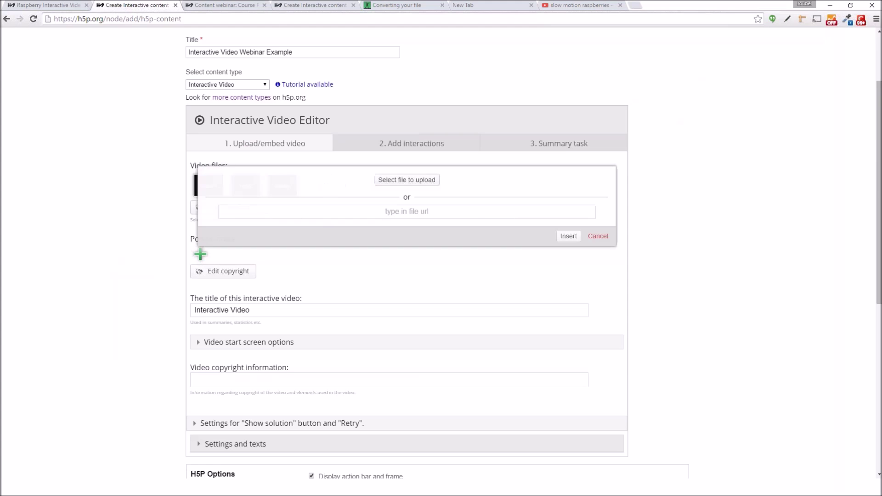
click(387, 180)
click(287, 154)
double_click(289, 157)
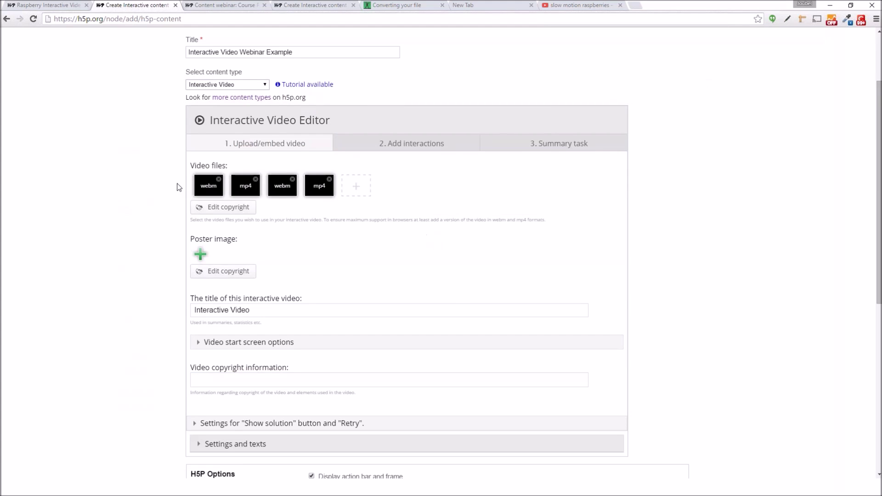
View the copyright fields of the video files and save the interactive video with its settings as they are.
click(228, 211)
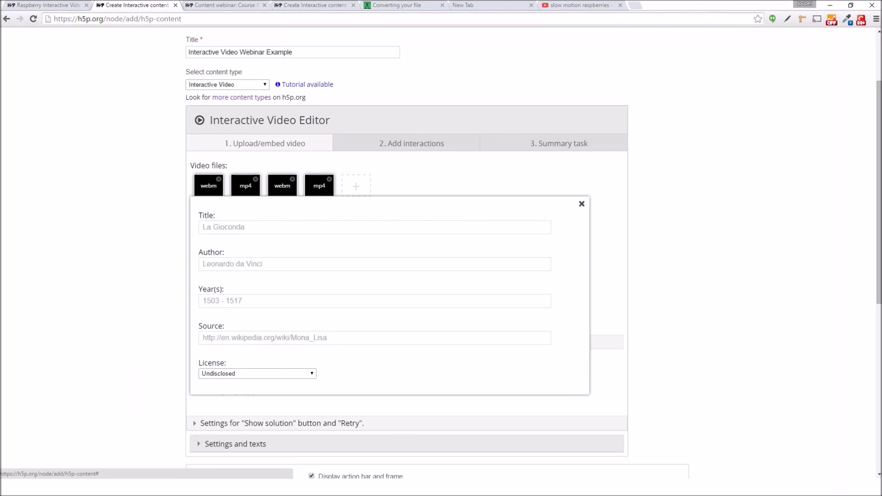
click(582, 204)
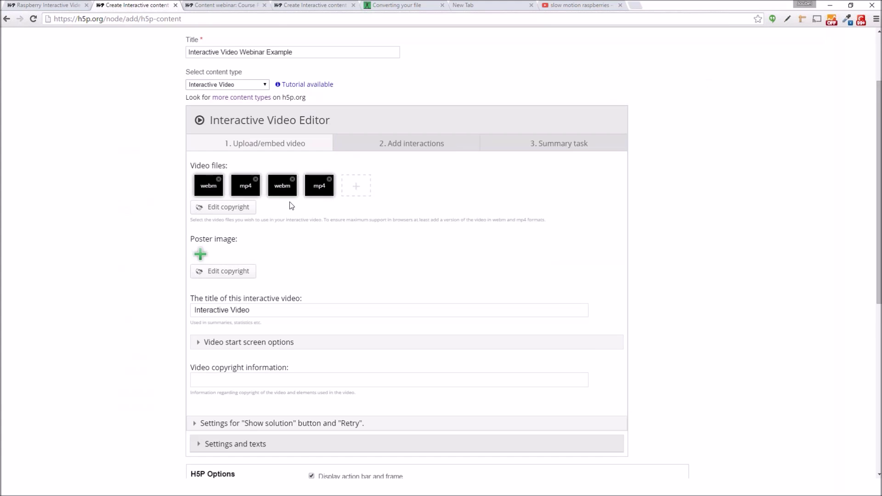
scroll(290, 204, down, 1)
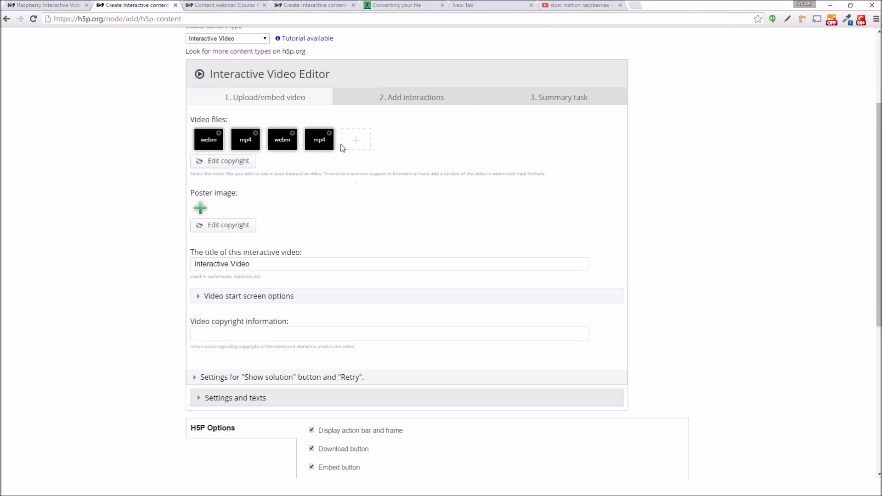
scroll(85, 242, down, 3)
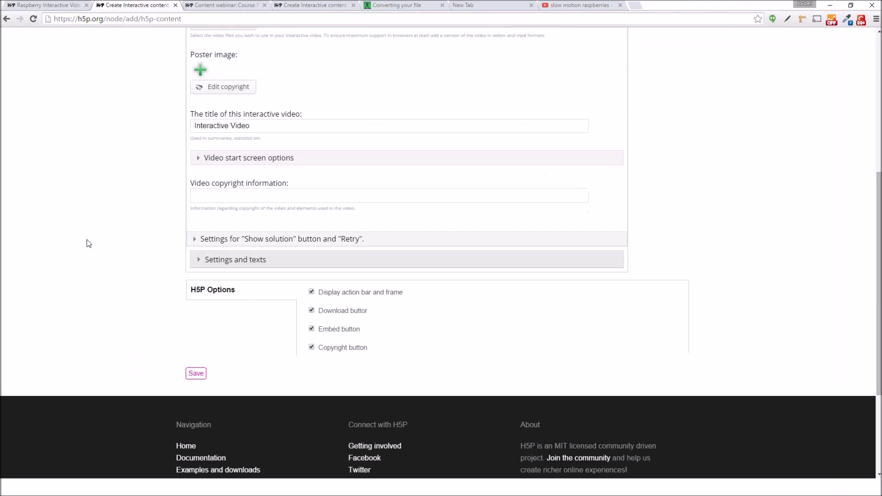
click(197, 374)
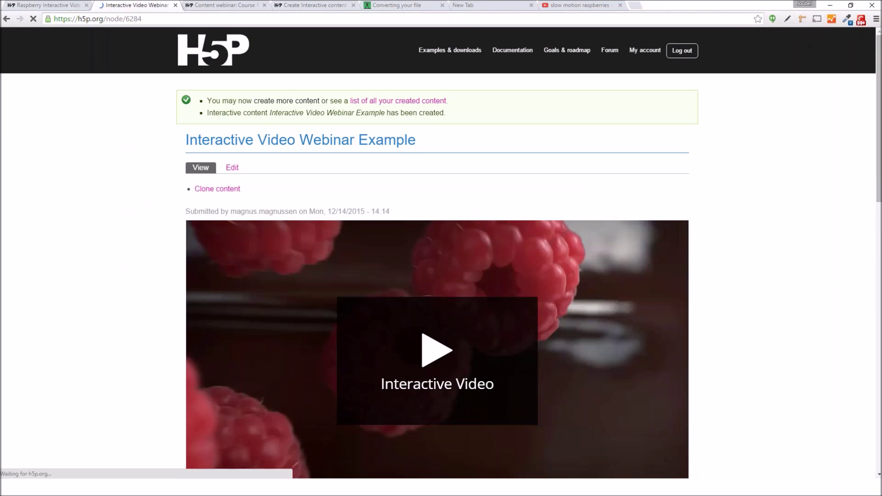
Check the saved video's quality options in the player and switch the video quality to Quality 2.
scroll(162, 272, down, 2)
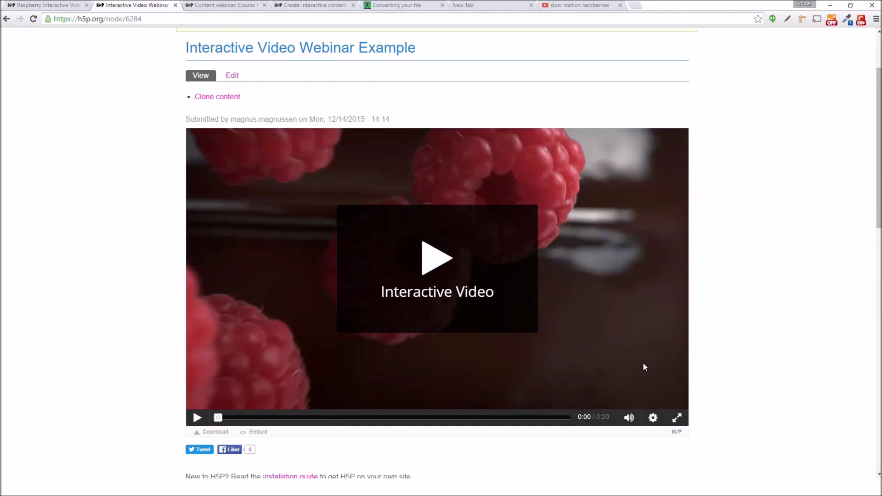
scroll(643, 363, down, 1)
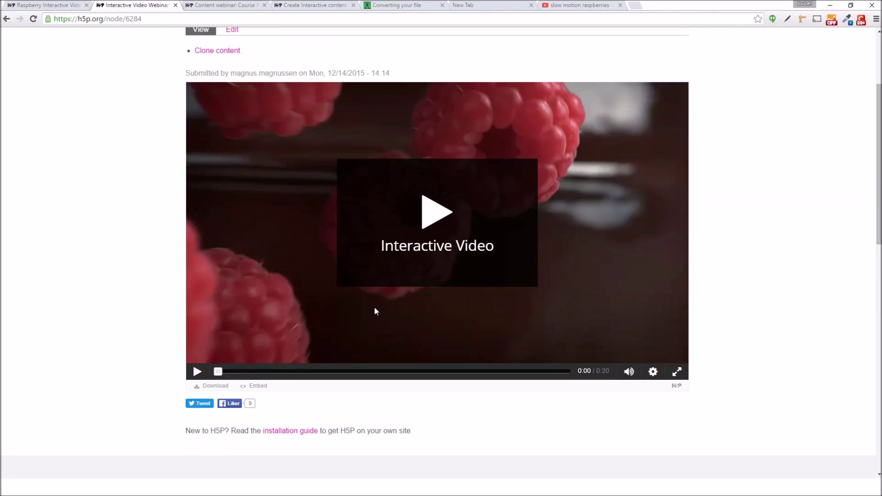
click(654, 374)
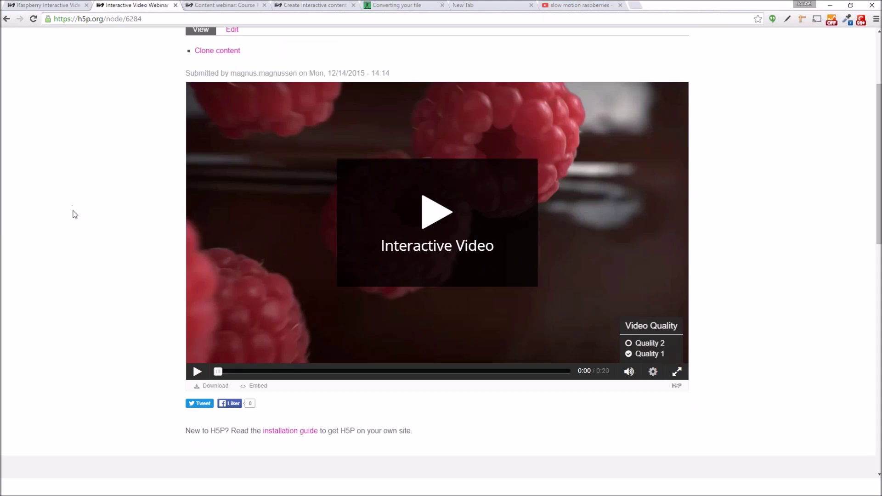
click(659, 344)
click(653, 371)
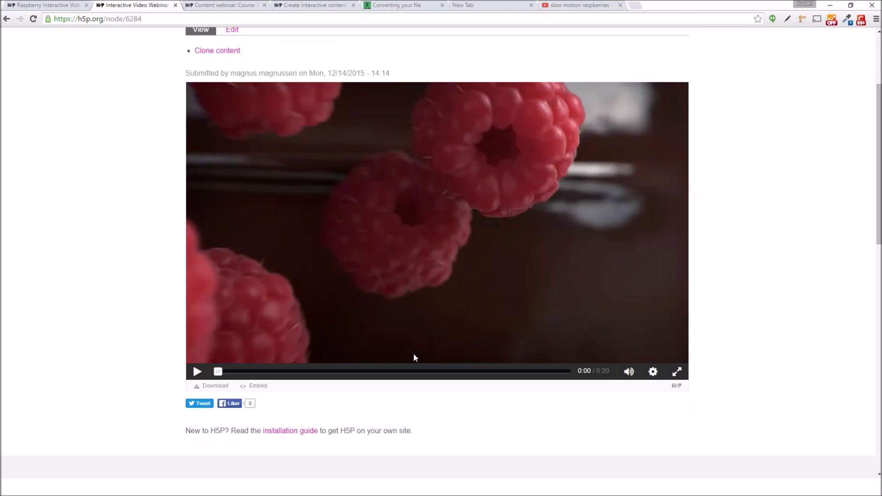
Reopen the saved content for editing and set the title of the interactive video to Raspberries.
scroll(79, 243, up, 1)
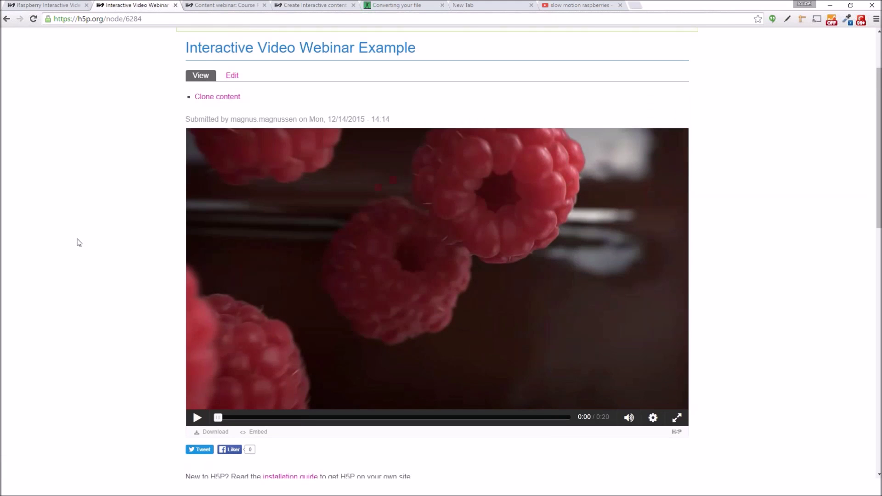
click(232, 76)
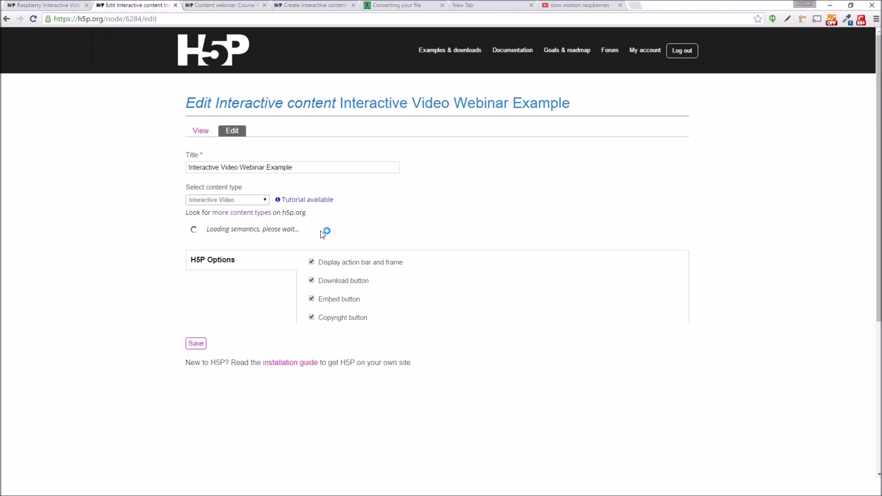
scroll(129, 211, down, 2)
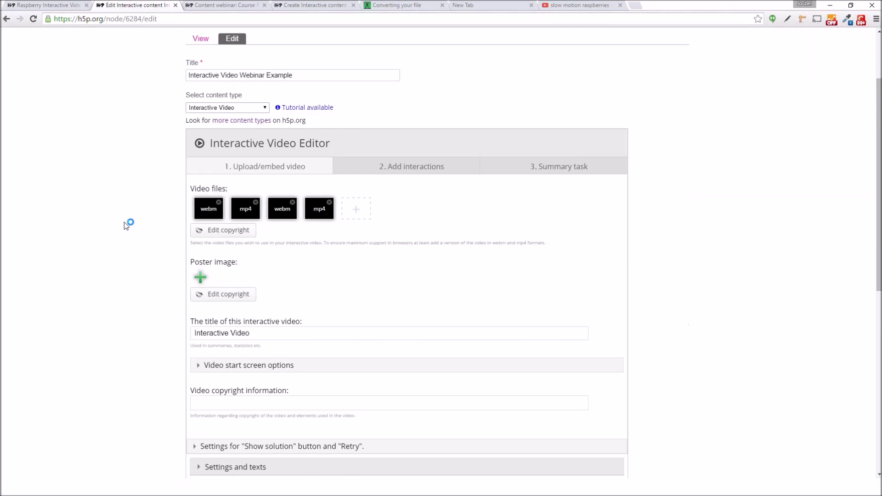
scroll(124, 222, down, 1)
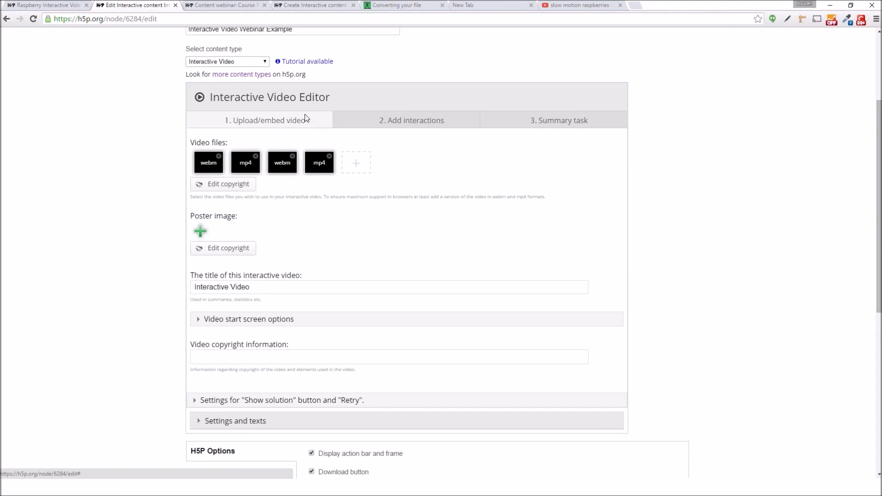
scroll(202, 184, down, 1)
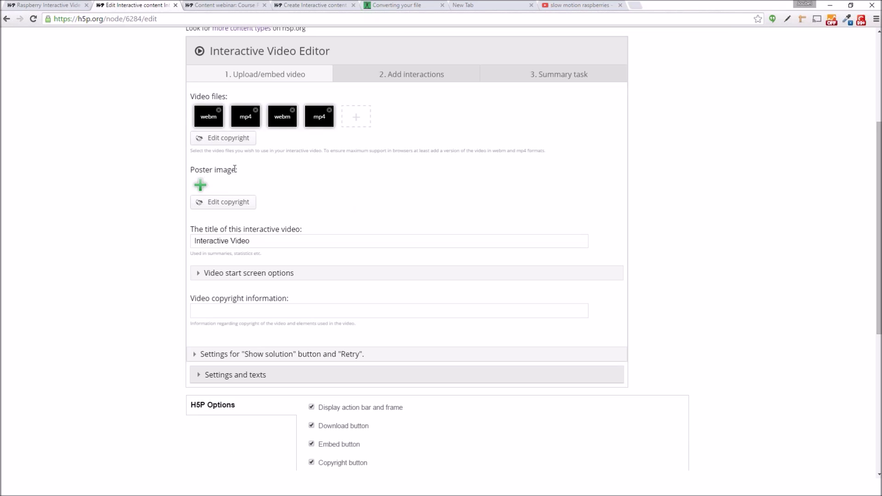
scroll(234, 168, down, 1)
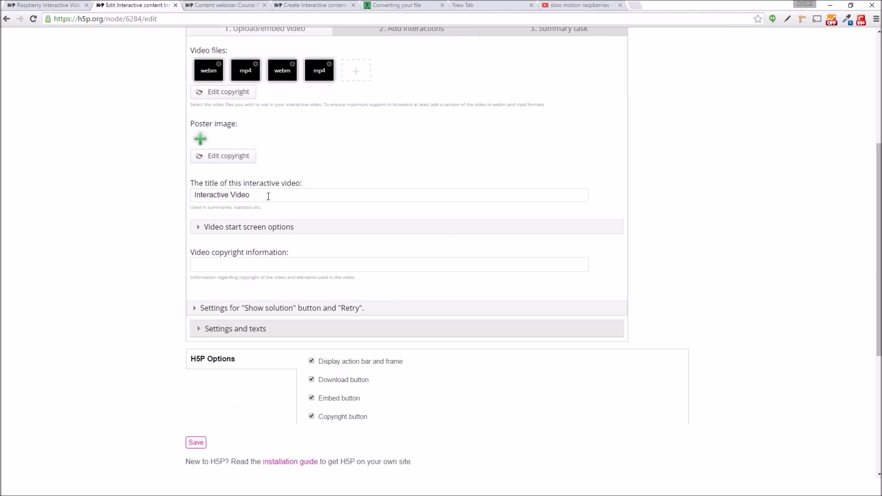
drag(271, 197, 161, 187)
click(208, 198)
text(Raspberries)
Hide the title on the video start screen, save the content and view the start screen in the player.
click(221, 229)
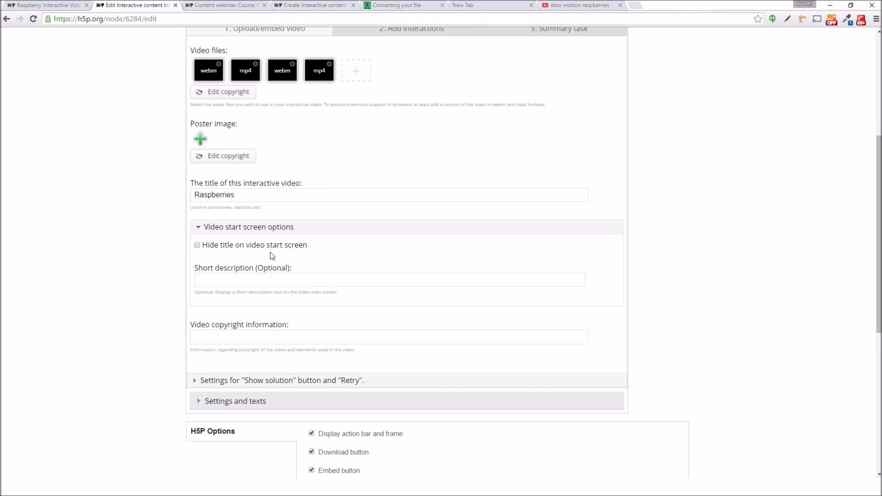
scroll(271, 253, up, 1)
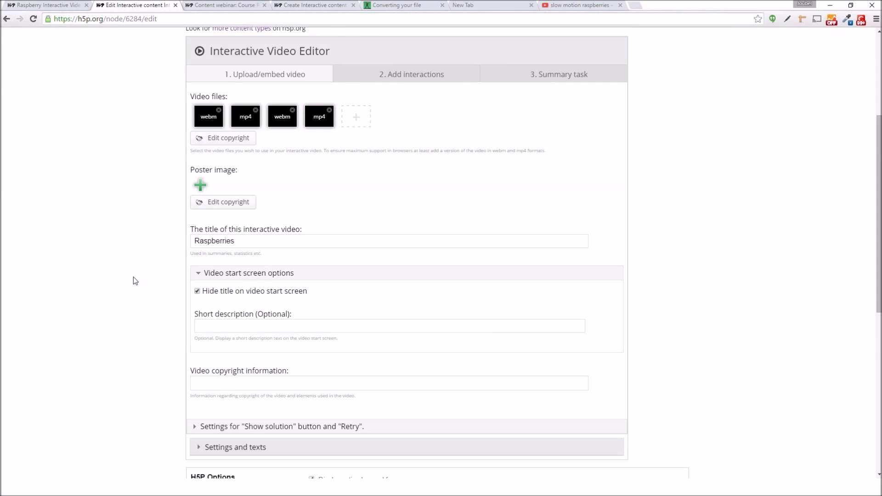
scroll(134, 280, down, 2)
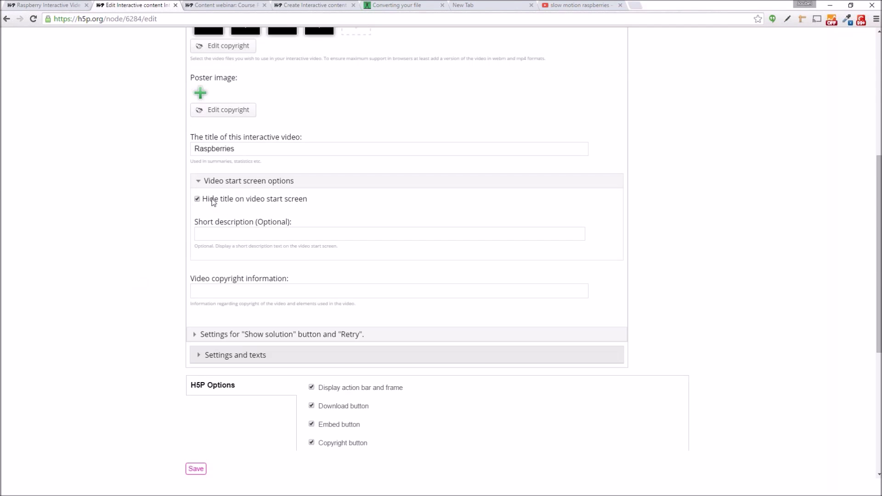
scroll(142, 211, down, 2)
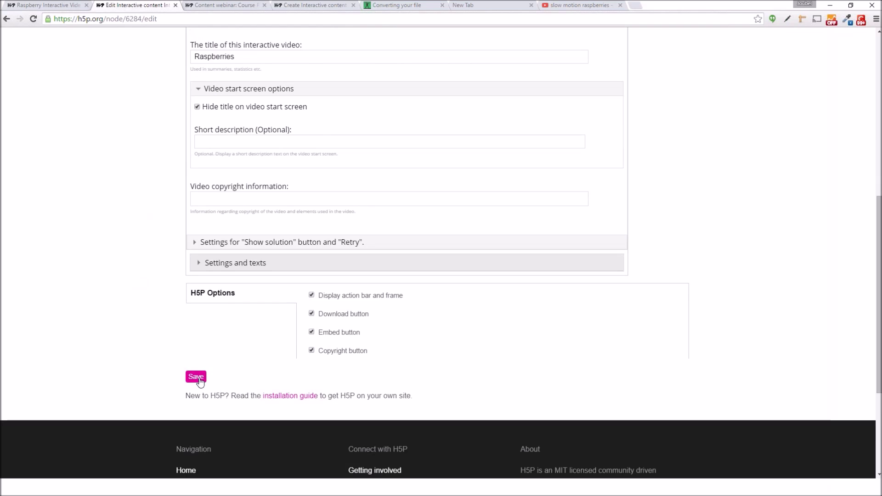
click(200, 379)
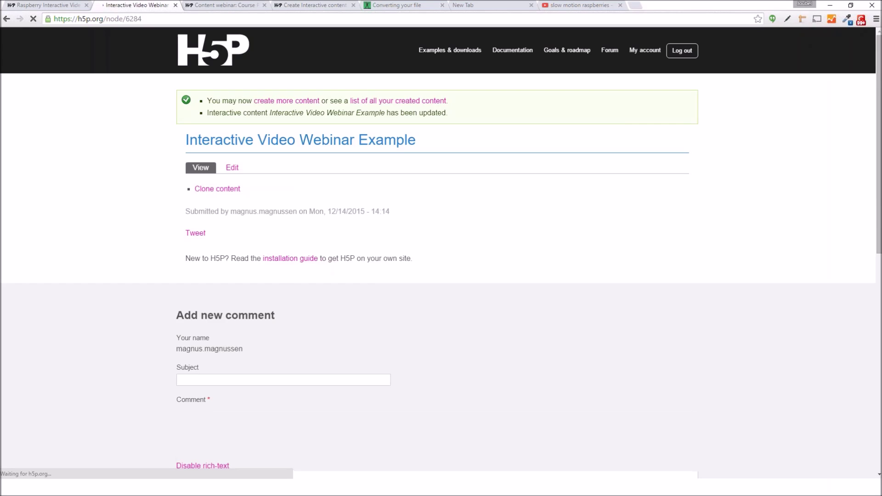
scroll(368, 294, down, 2)
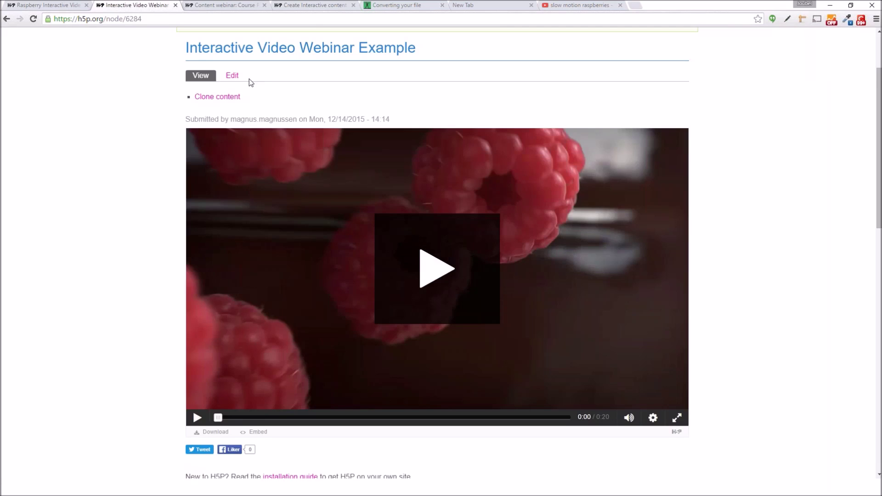
Reopen the content for editing and, with the start screen title shown, set its short description to "Watch raspberries in slow motion".
click(235, 76)
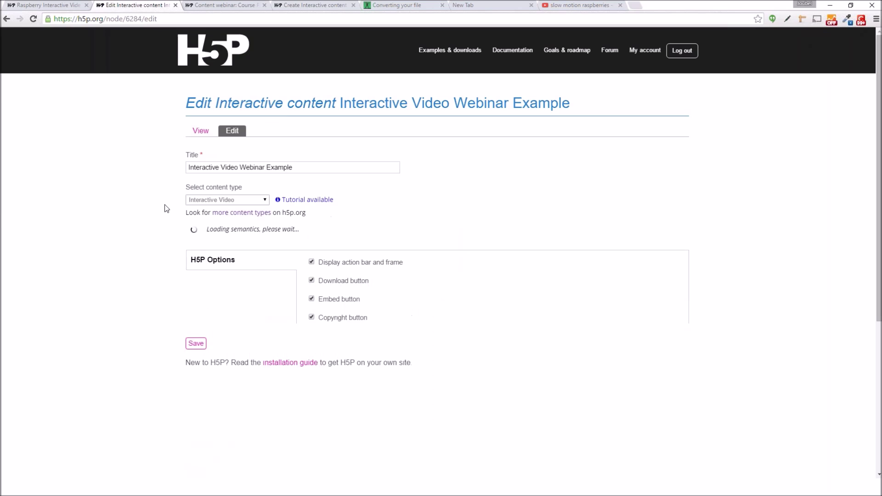
scroll(166, 209, down, 4)
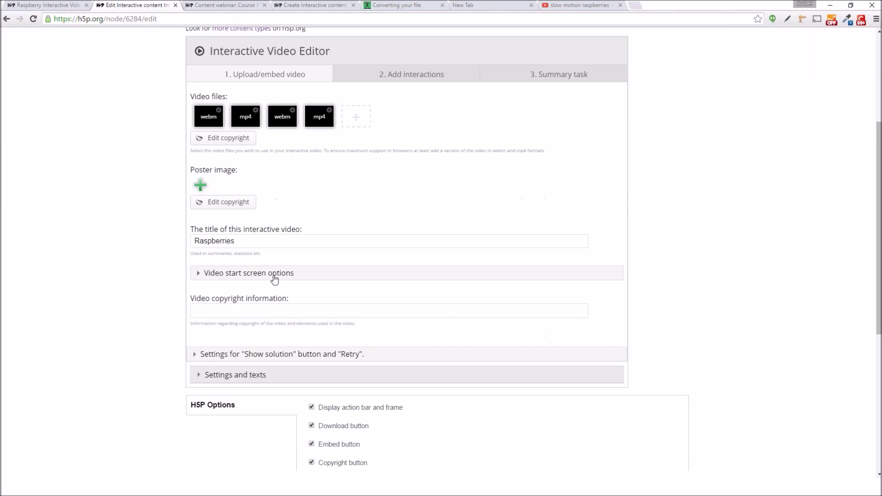
click(252, 280)
scroll(205, 250, down, 1)
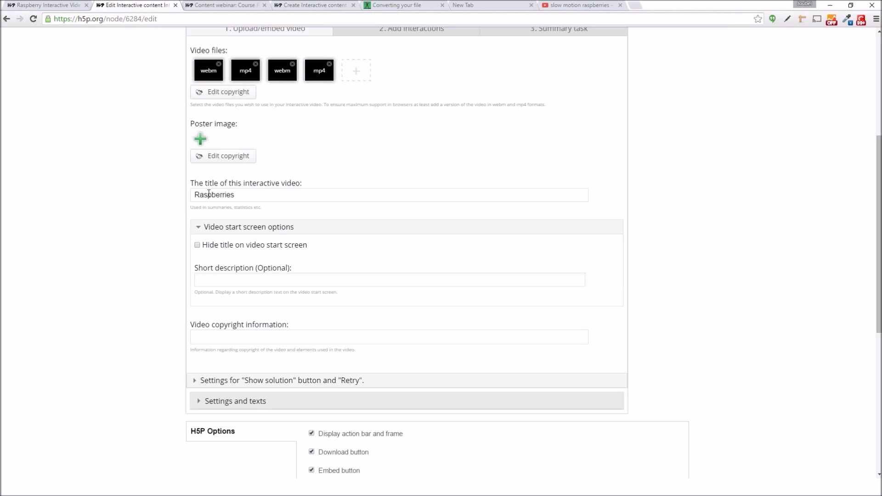
click(251, 280)
text(Watch raspberries in slow motion)
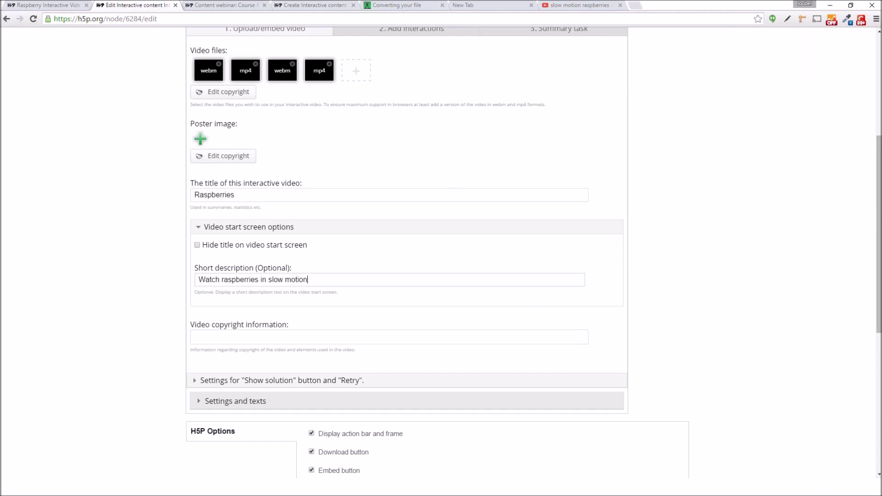
Save the interactive video with its start screen description and view the start screen in the player.
scroll(164, 229, down, 4)
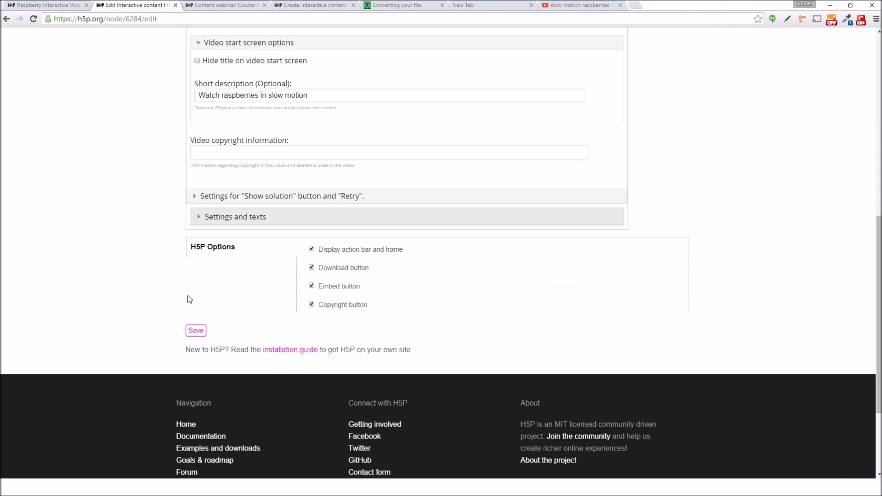
click(197, 330)
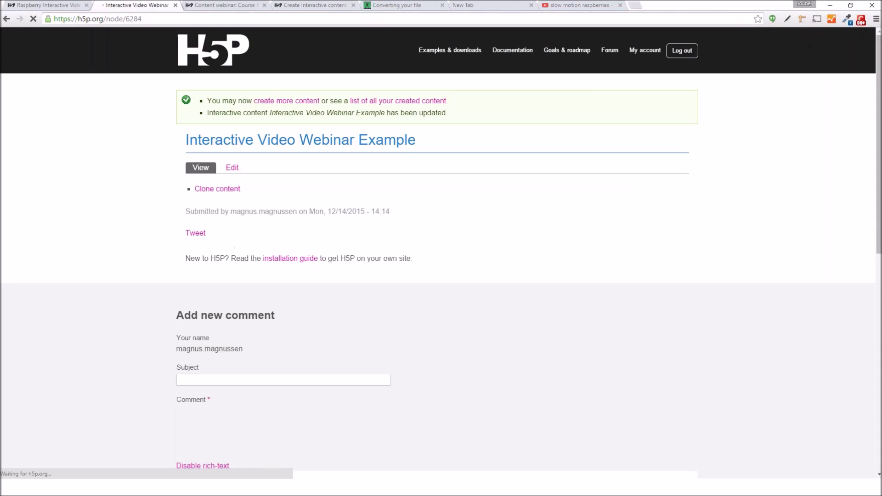
scroll(113, 231, down, 1)
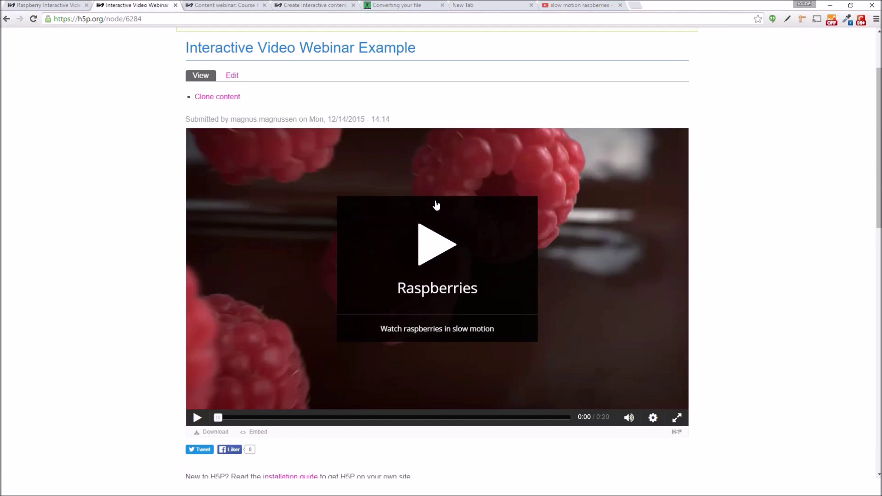
Reopen the content for editing, turn off Display action bar and frame, save it and view the player without them.
click(232, 76)
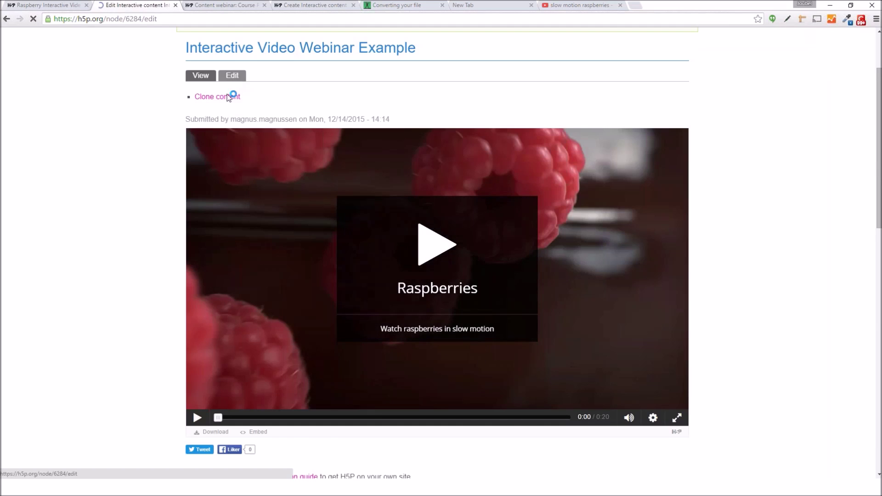
scroll(134, 206, down, 5)
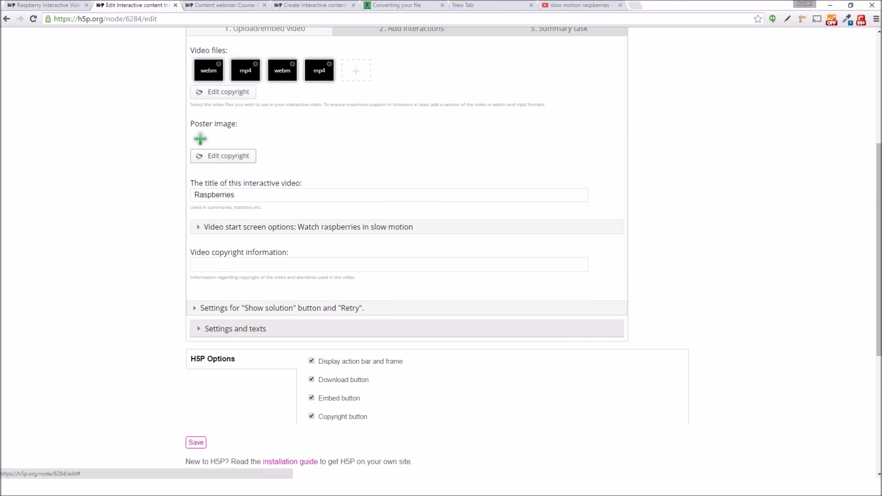
scroll(447, 342, down, 1)
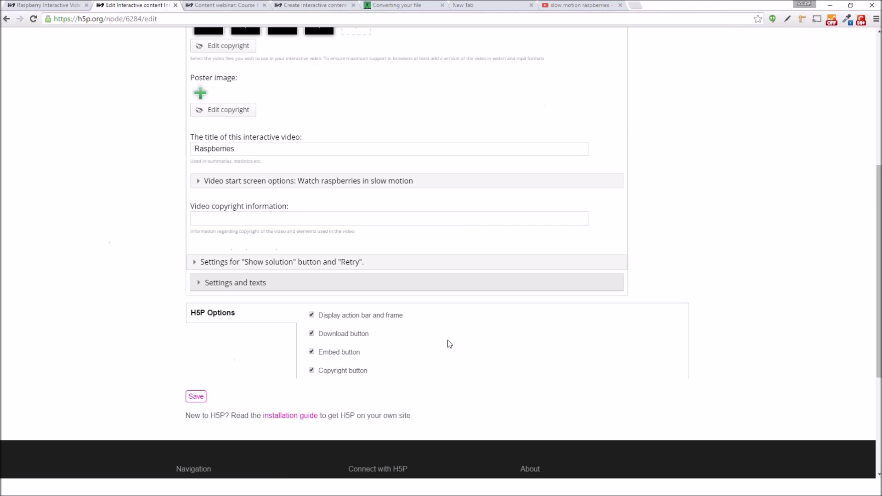
click(327, 316)
click(196, 397)
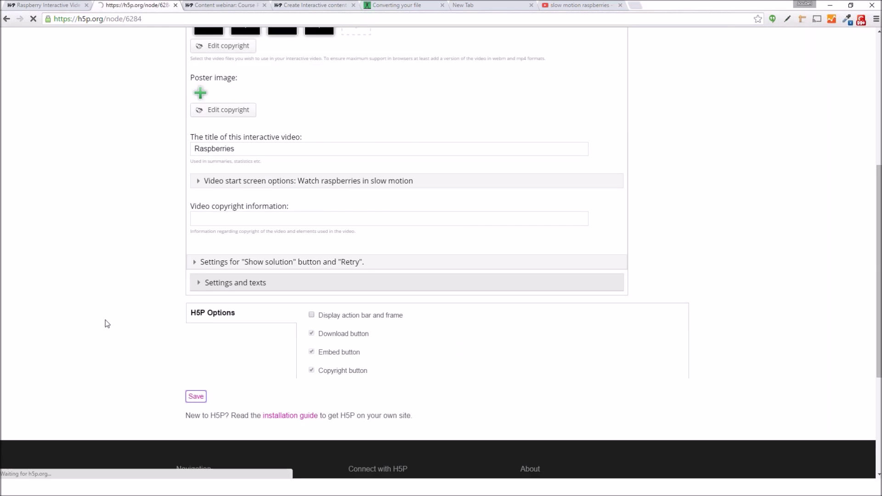
scroll(502, 276, down, 3)
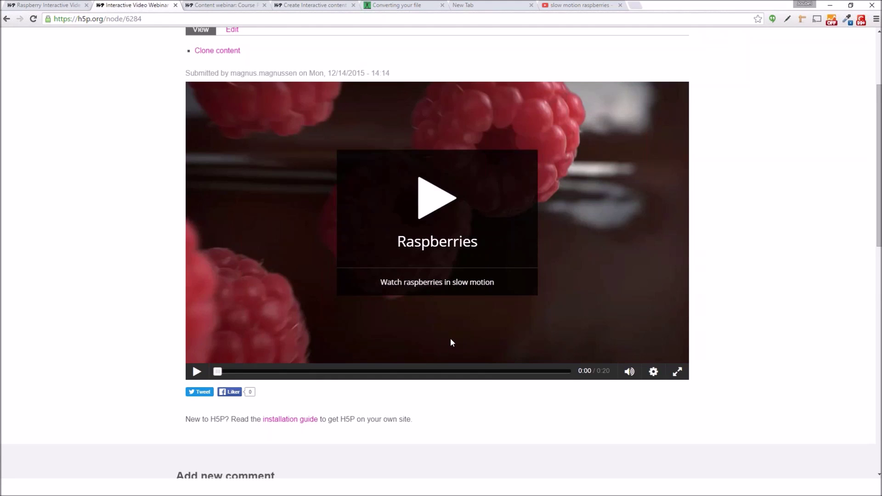
scroll(188, 173, up, 1)
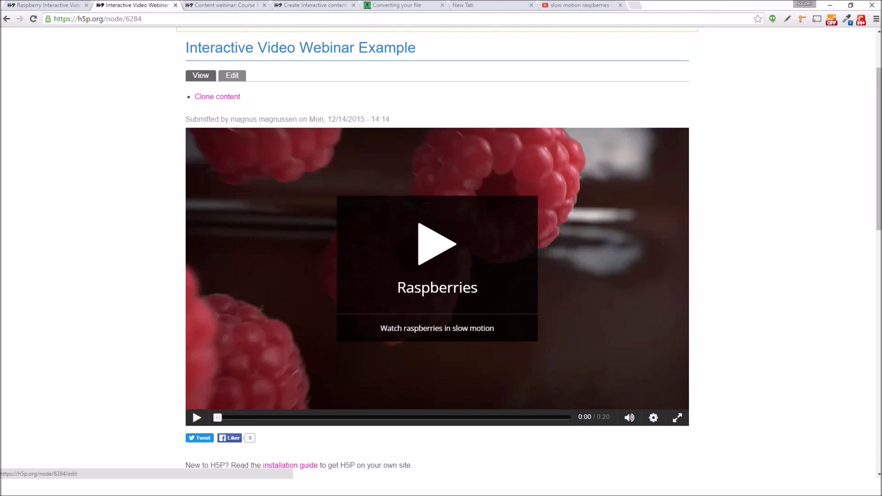
Reopen the content for editing and enable the action bar and frame with the Download, Embed and Copyright buttons.
click(232, 75)
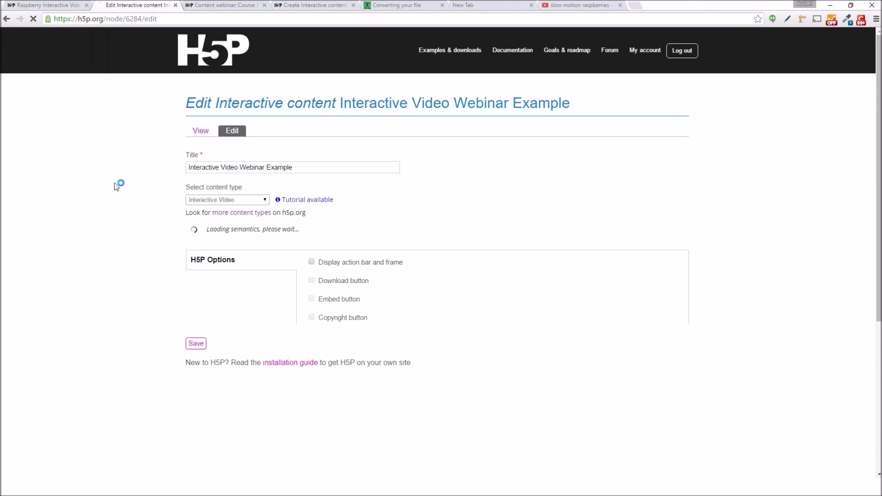
scroll(120, 195, down, 3)
scroll(120, 194, down, 2)
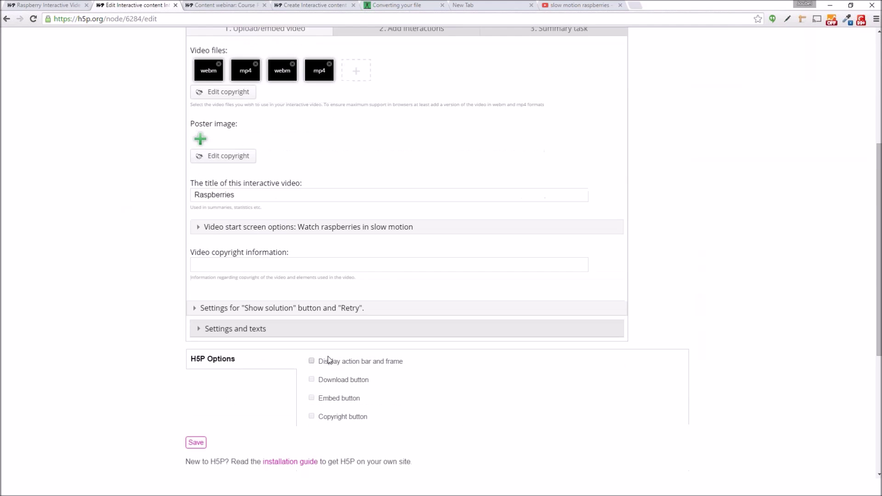
click(336, 361)
click(336, 380)
click(331, 419)
click(337, 399)
Go to the Add interactions stage of the Interactive Video Editor.
scroll(117, 322, up, 2)
scroll(123, 321, up, 1)
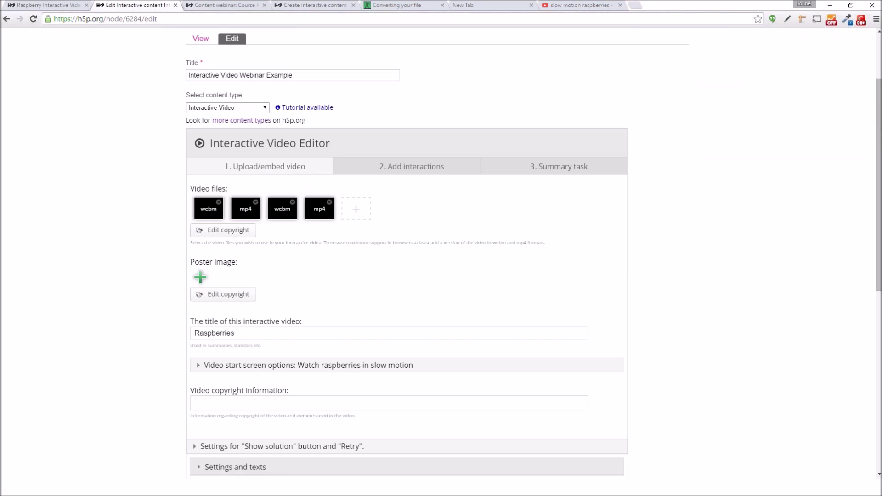
click(393, 171)
scroll(282, 270, down, 1)
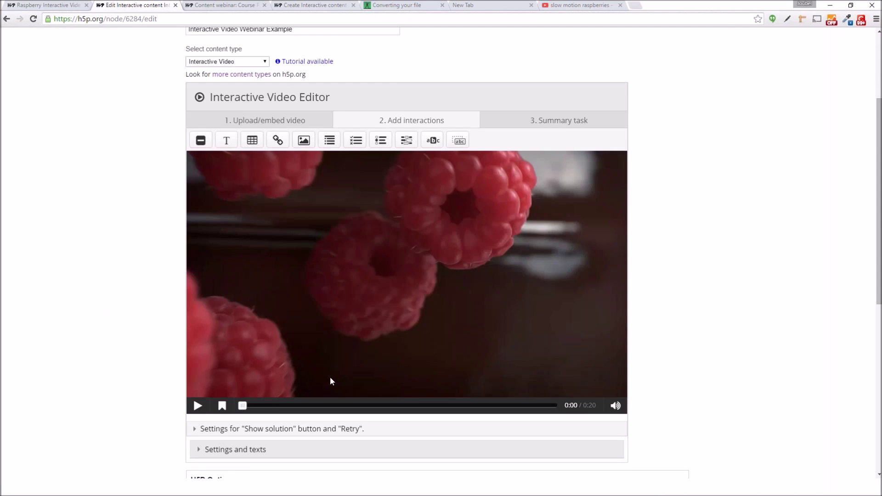
Play, pause and scrub through the raspberry video to review its different camera angles.
click(202, 406)
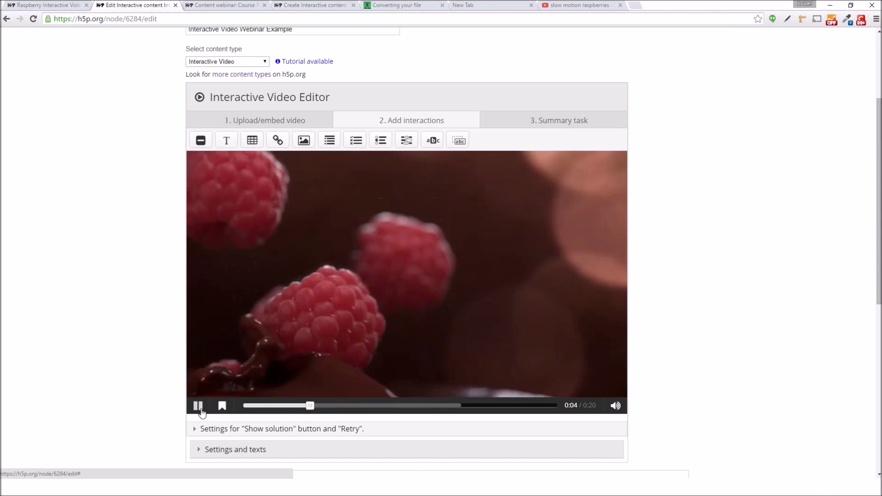
click(198, 406)
scroll(120, 344, up, 1)
scroll(120, 344, down, 1)
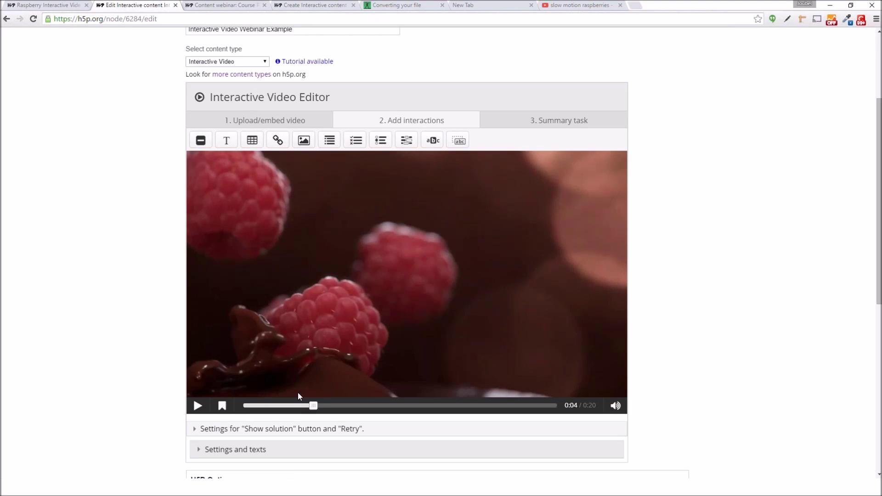
drag(313, 407, 294, 407)
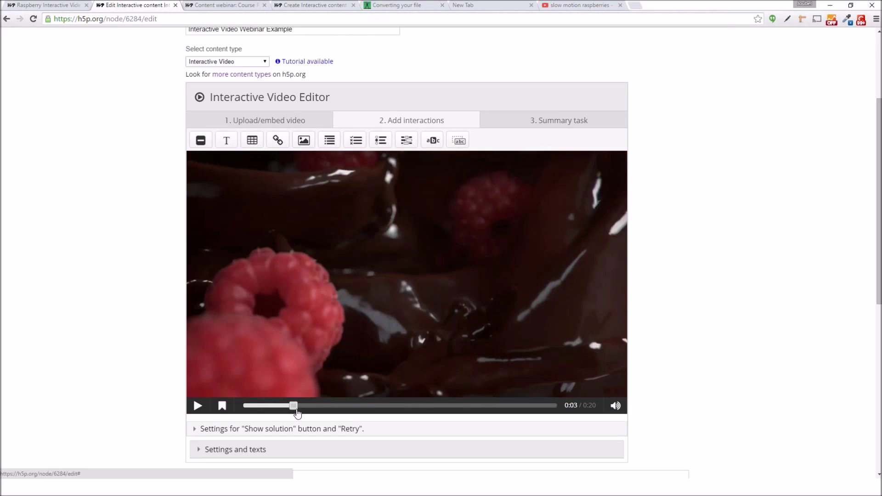
drag(296, 409, 243, 407)
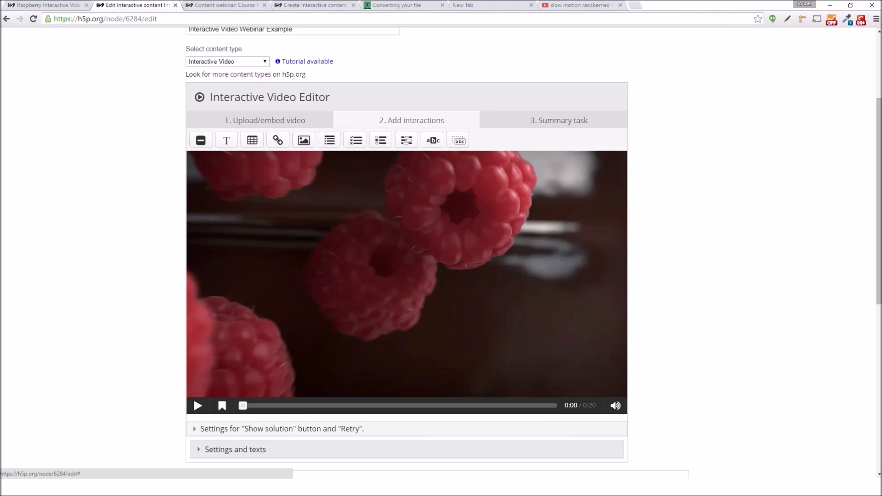
click(198, 407)
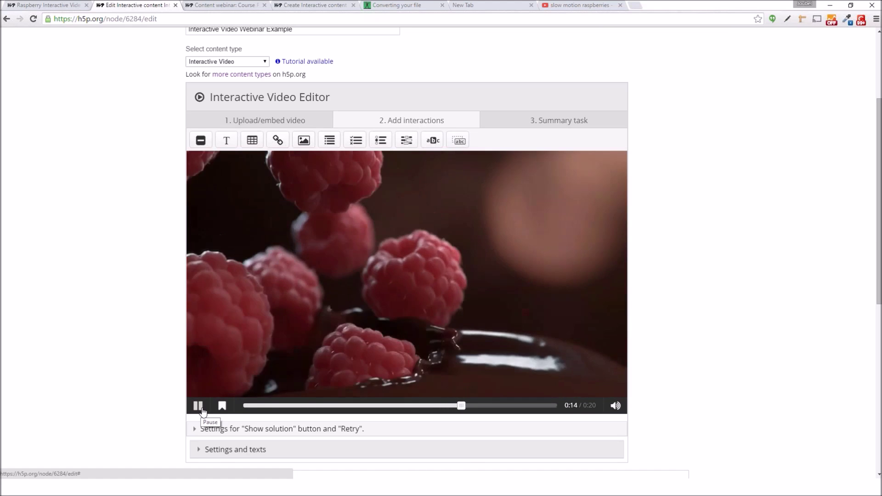
click(202, 409)
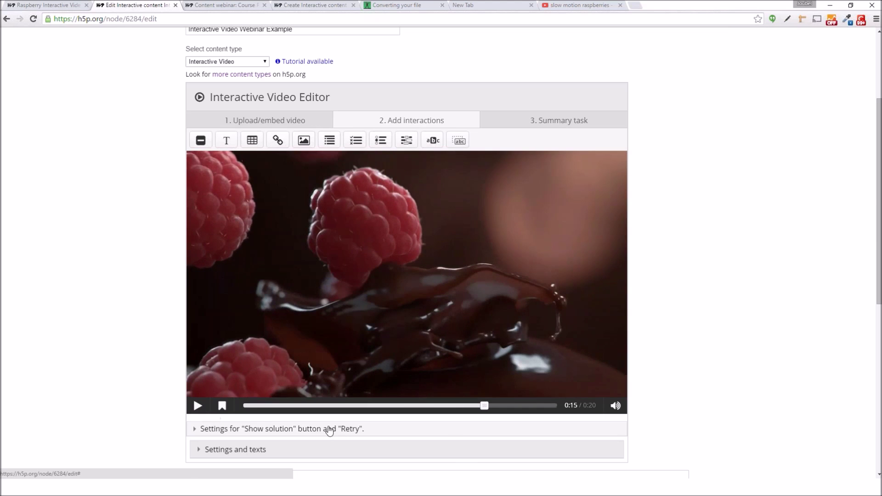
Find the change of camera angle at about 0:03 and add a bookmark there named "Angle 2".
drag(453, 411, 294, 406)
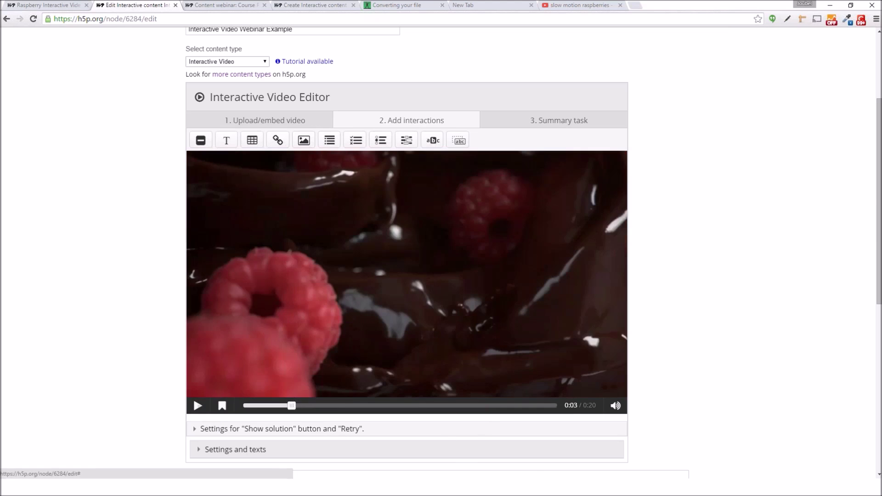
click(198, 407)
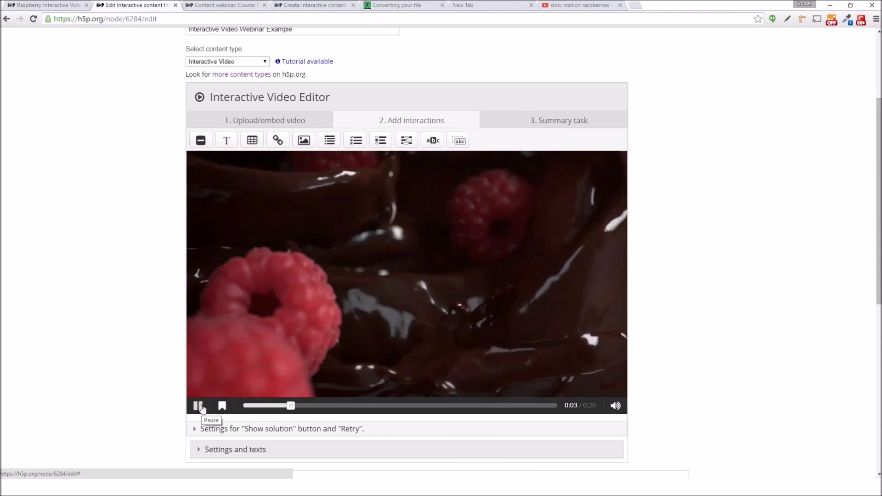
click(202, 408)
drag(302, 407, 297, 408)
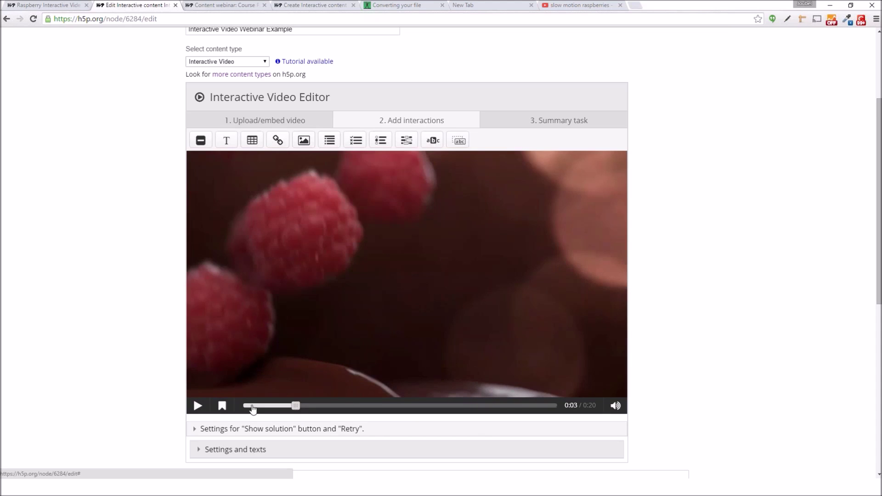
click(223, 407)
click(231, 389)
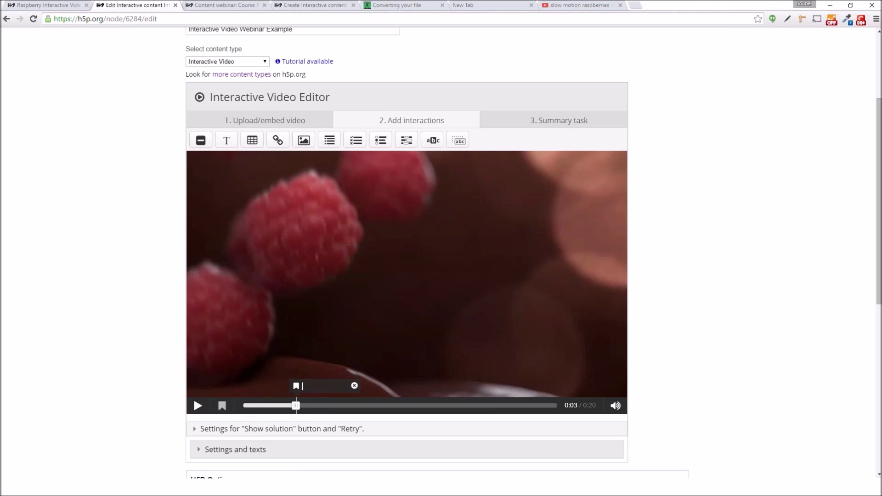
text(Angle 2)
key(Return)
Find the next change of camera angle at about 0:08 and add a bookmark there named "Angle 3".
drag(295, 409, 321, 407)
click(201, 409)
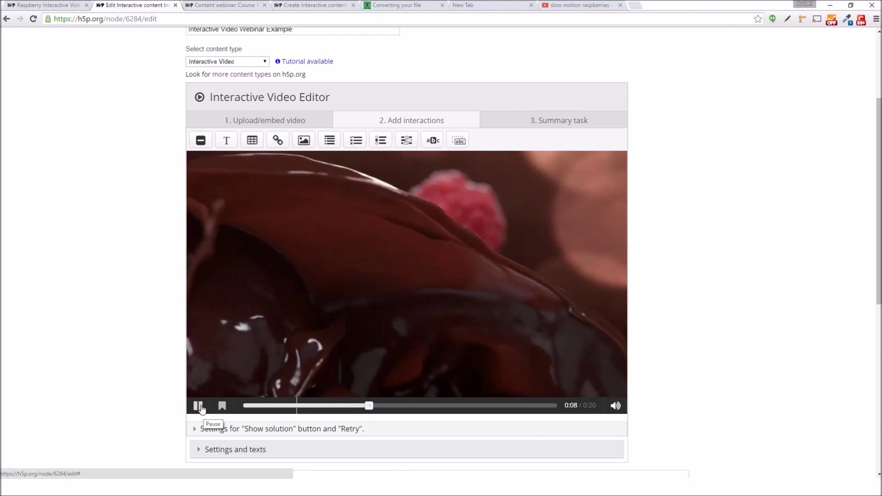
click(201, 408)
drag(371, 407, 370, 407)
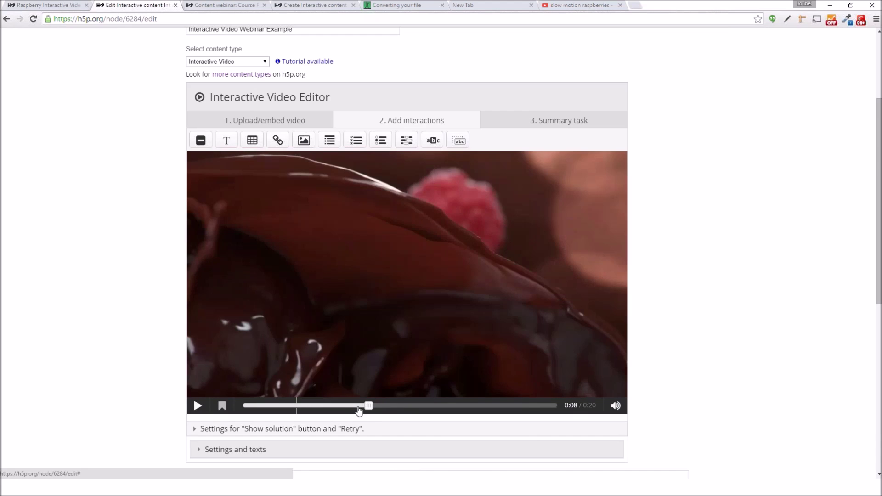
mouse_move(297, 405)
click(222, 406)
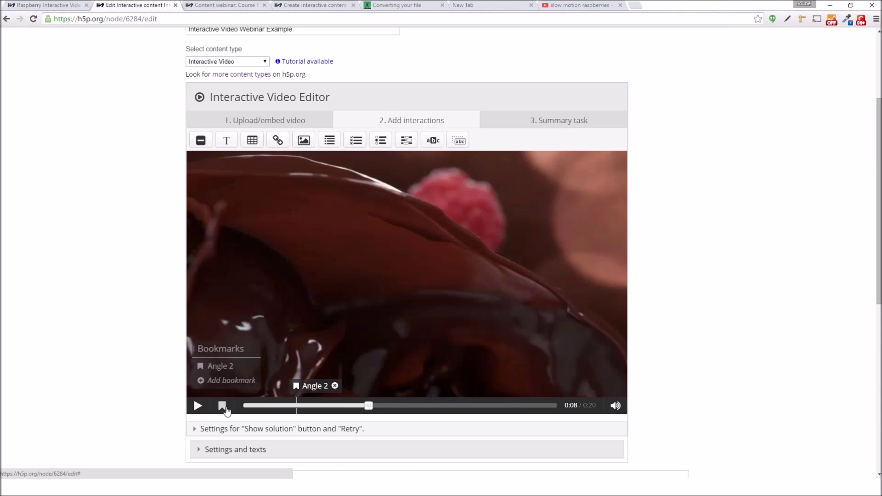
click(235, 386)
text(Angle 3)
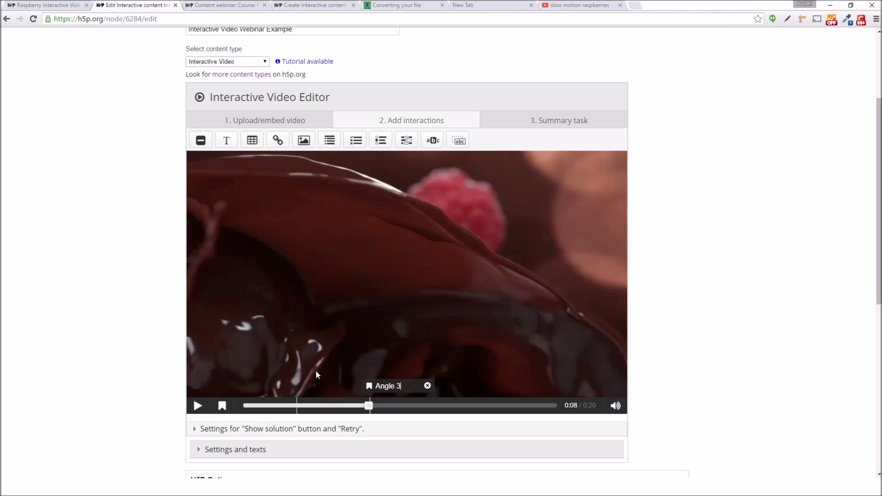
key(Return)
Find the following change of camera angle at about 0:12 and add a bookmark there named "Angle 4".
drag(370, 409, 438, 409)
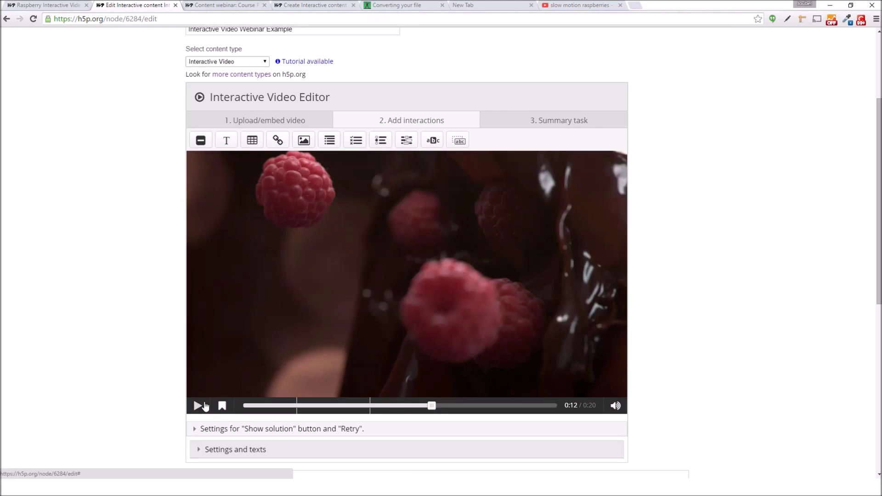
click(205, 407)
click(204, 406)
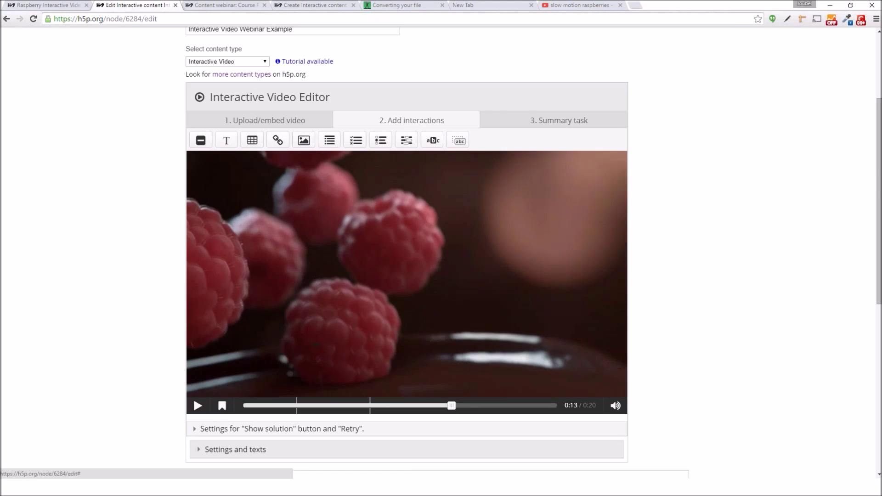
drag(450, 408, 442, 408)
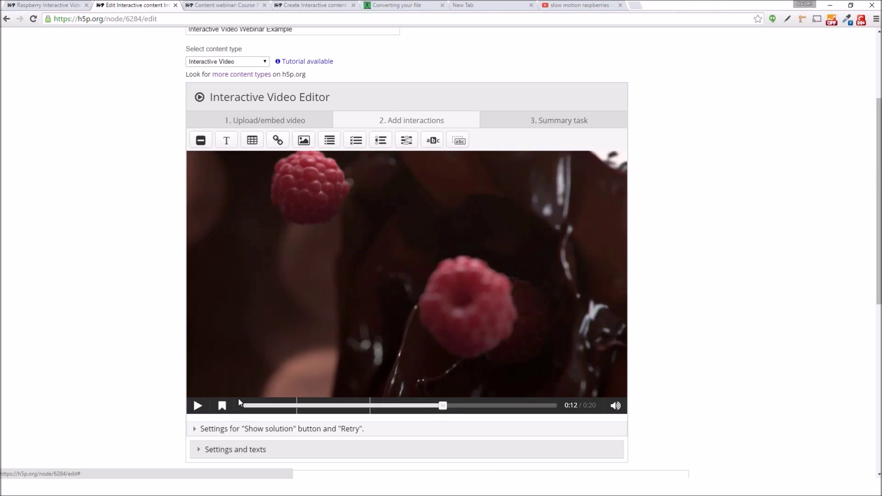
click(222, 406)
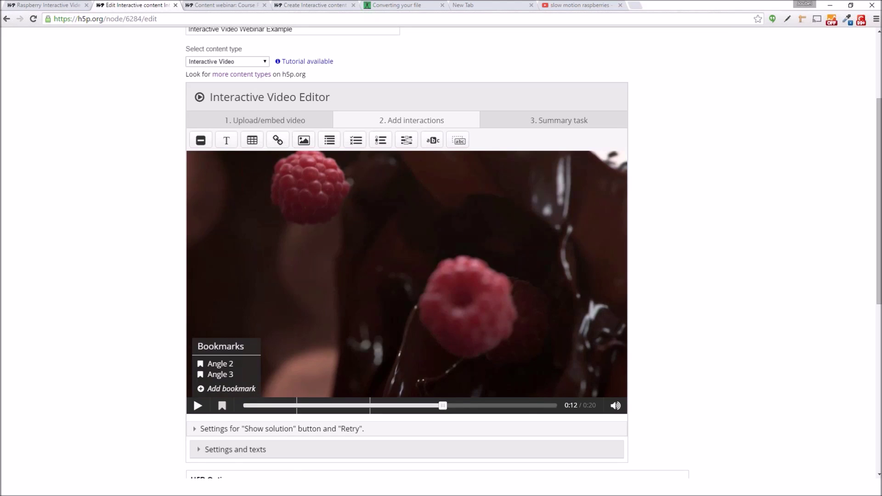
click(227, 388)
text(Angle 4)
key(Return)
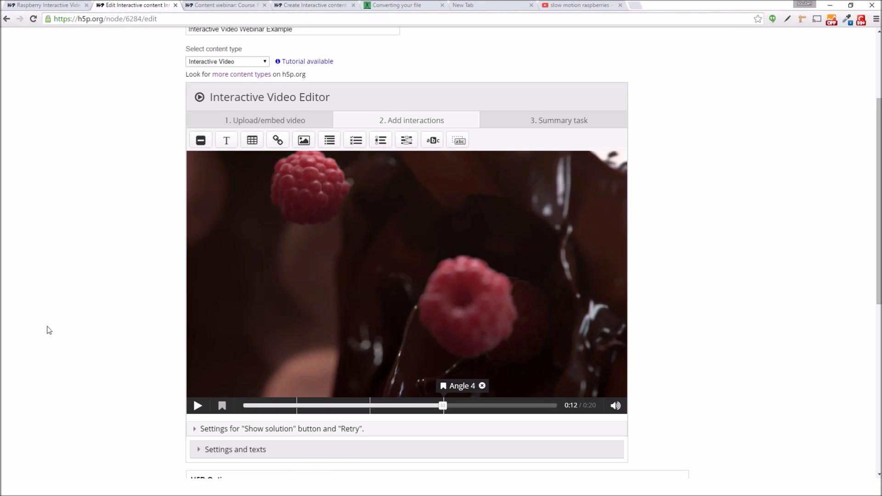
Save the interactive video with its new bookmarks.
scroll(61, 327, down, 1)
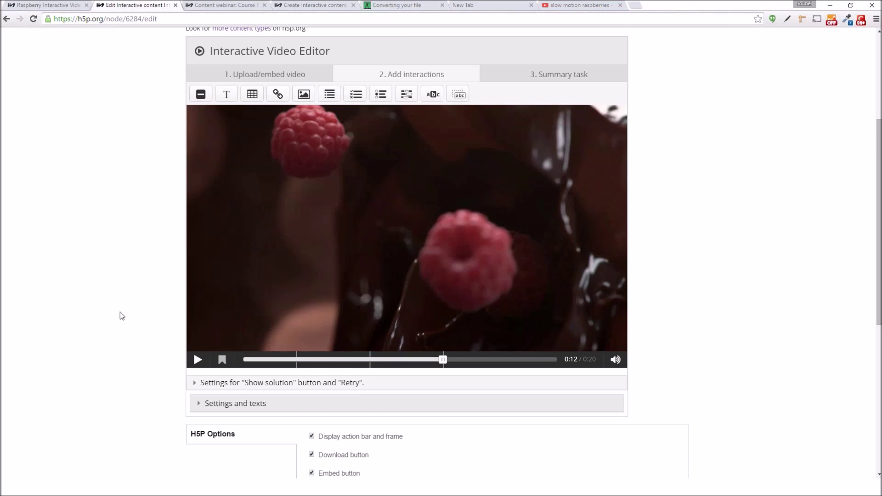
scroll(119, 312, down, 3)
click(196, 379)
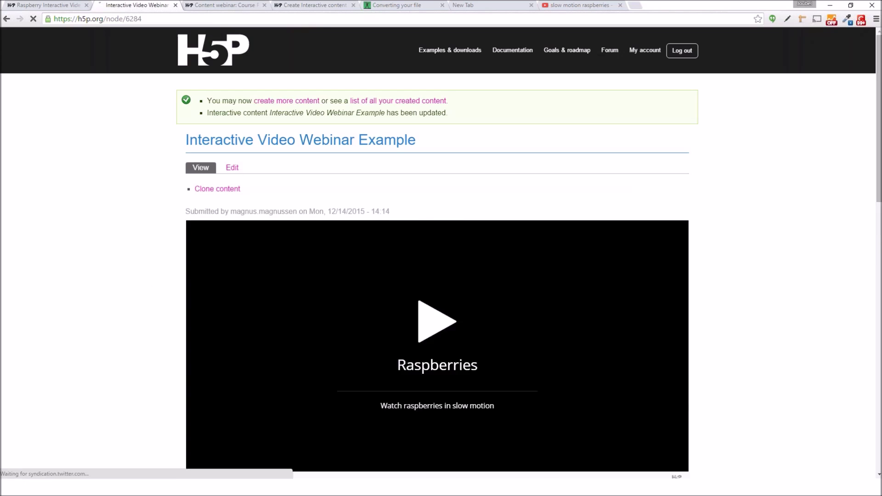
Play the saved video and test its bookmarks by jumping to Angle 3 and Angle 2, ending with playback paused.
scroll(146, 285, down, 4)
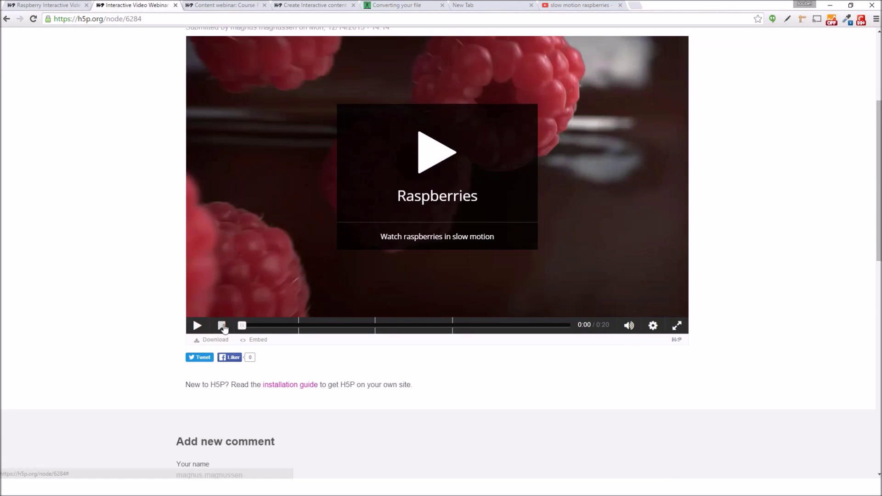
click(197, 326)
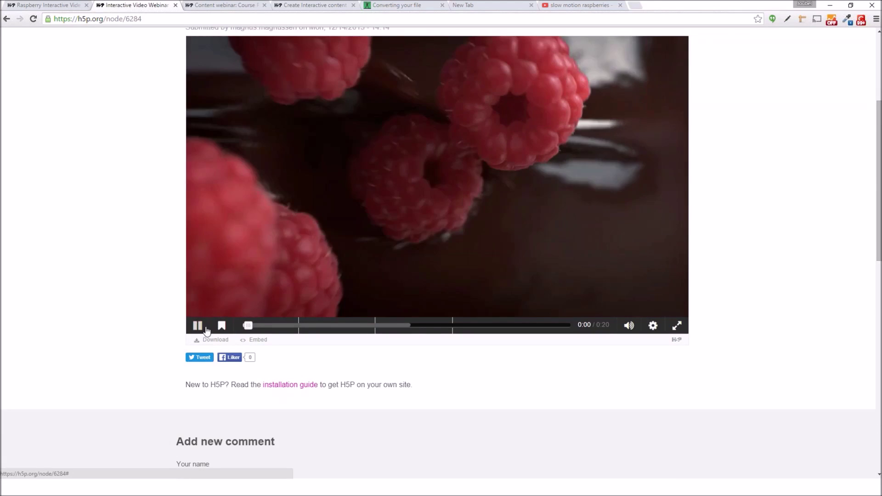
click(221, 325)
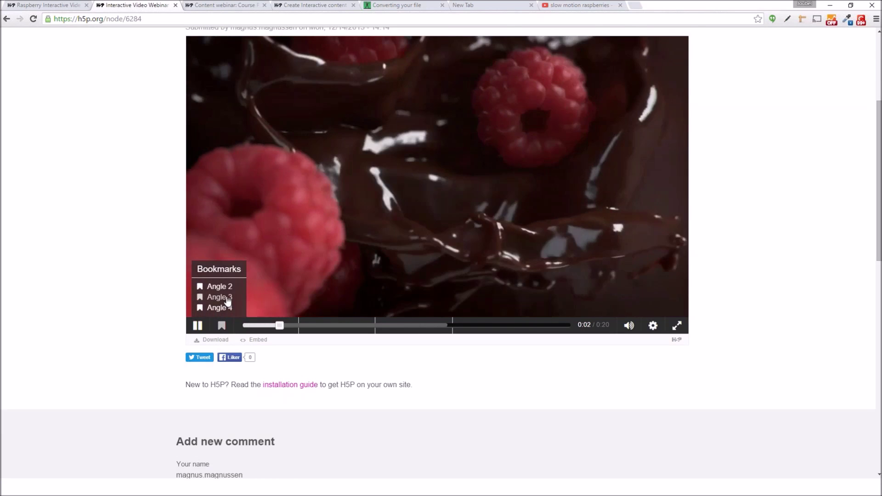
click(225, 298)
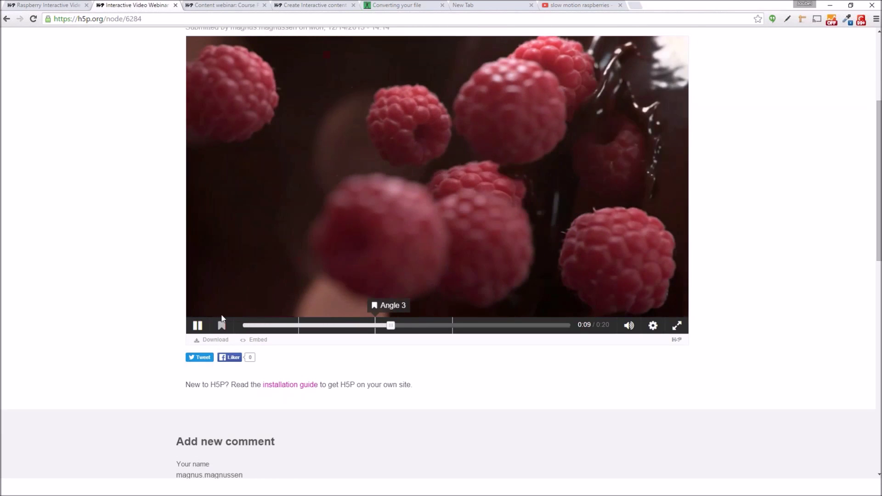
click(222, 325)
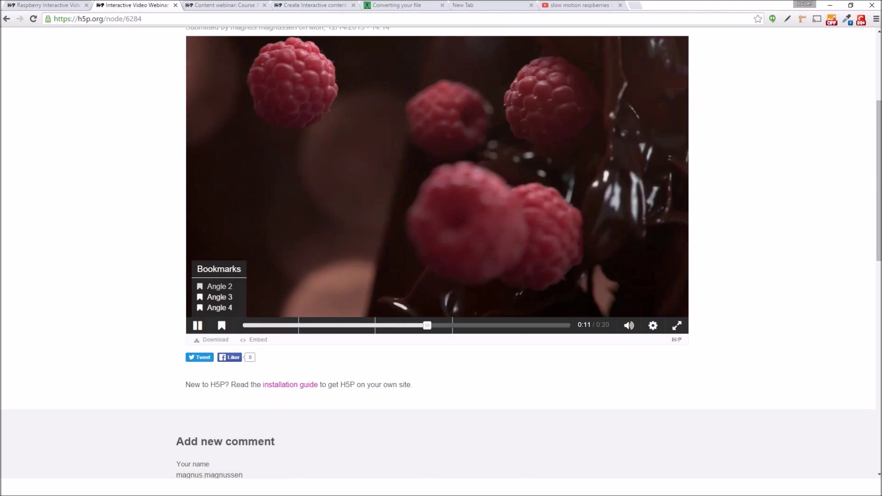
click(220, 287)
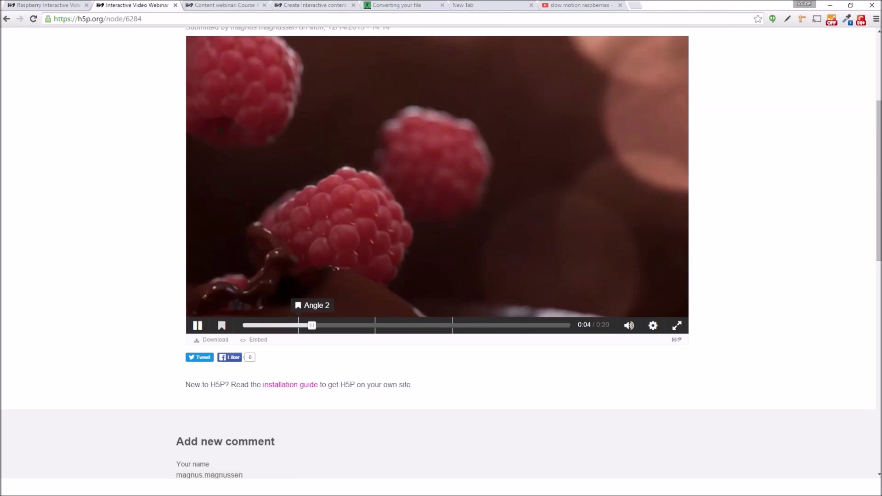
click(198, 325)
Reopen the content in the editor's Add interactions stage and move the video to about 0:02.
scroll(147, 307, up, 2)
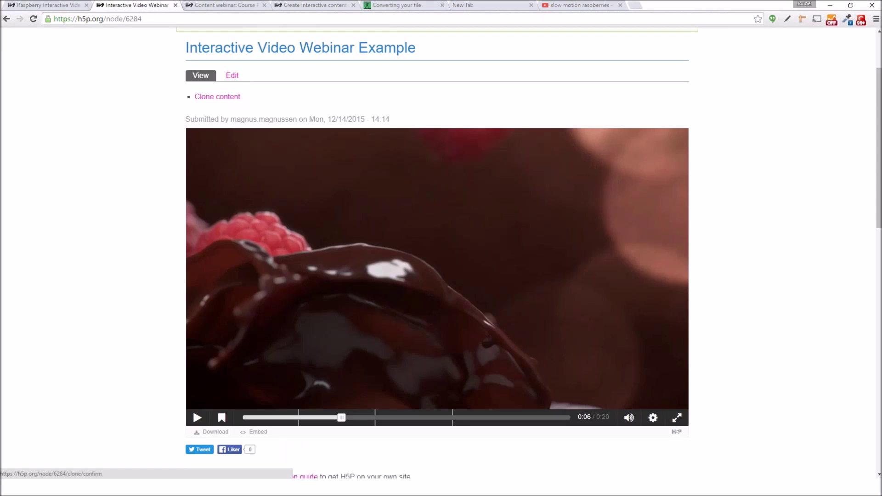
click(232, 76)
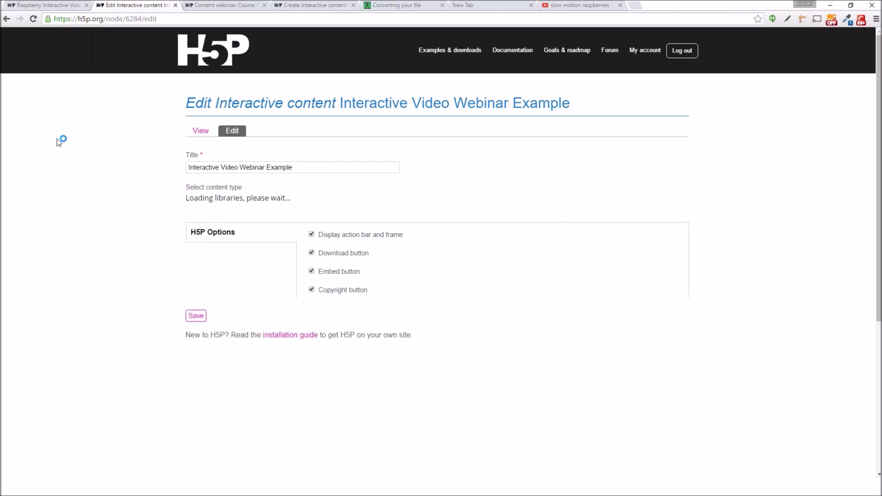
scroll(181, 268, down, 2)
scroll(252, 260, down, 2)
scroll(252, 261, up, 2)
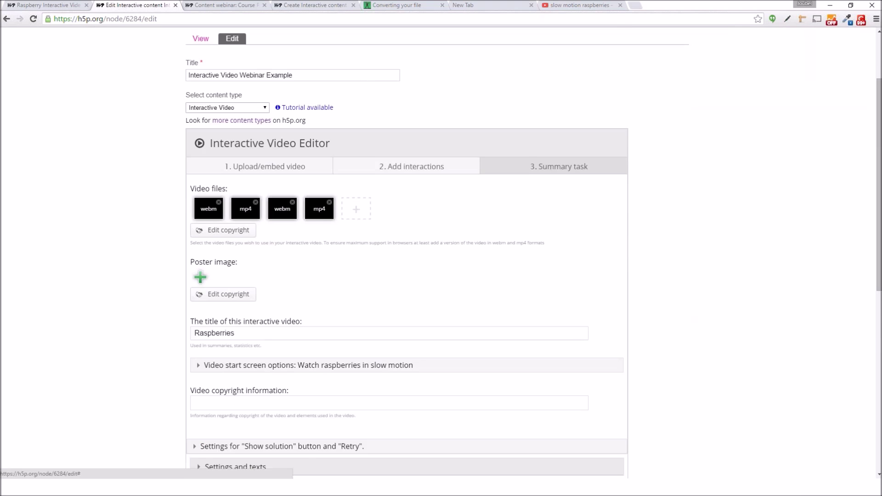
click(411, 166)
scroll(219, 272, down, 2)
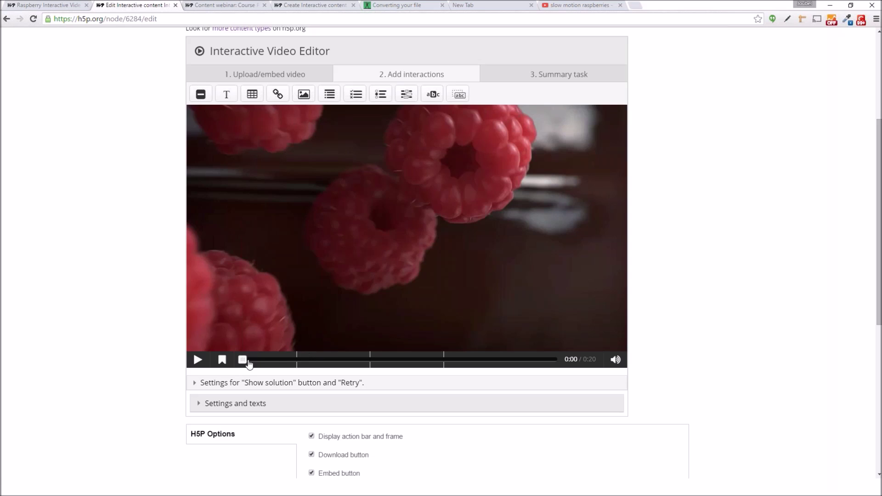
drag(242, 359, 288, 365)
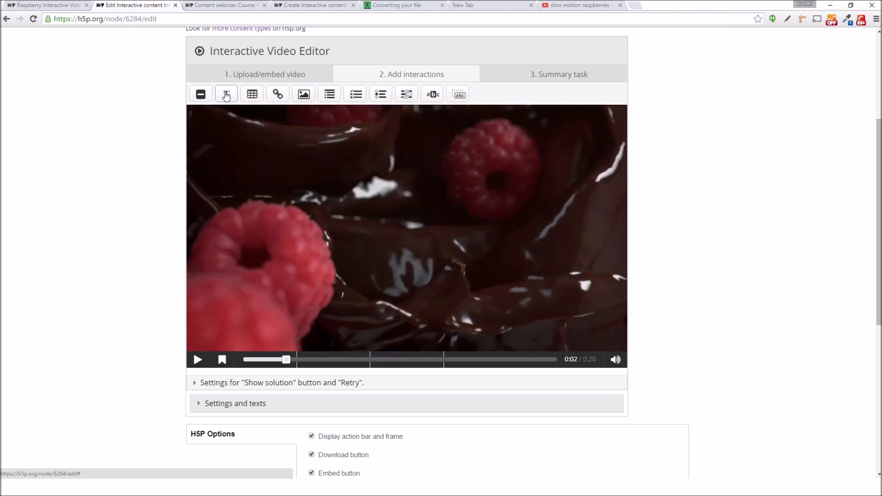
drag(226, 95, 477, 273)
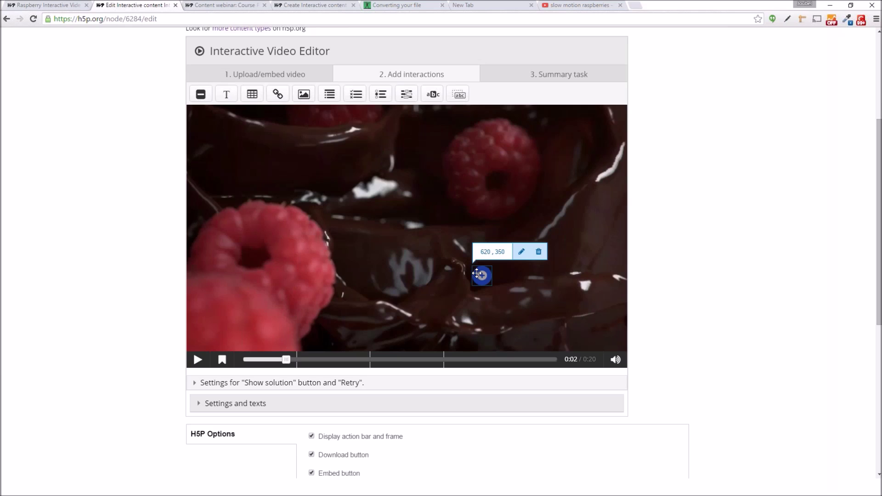
double_click(477, 274)
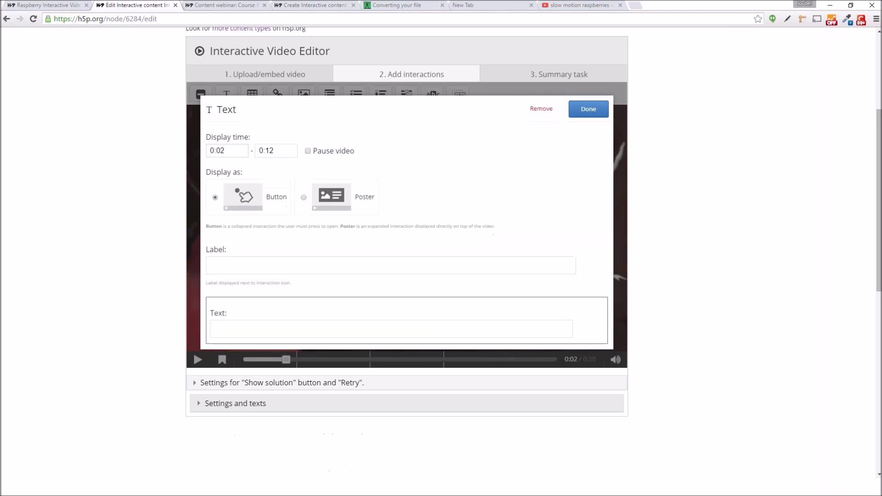
click(541, 109)
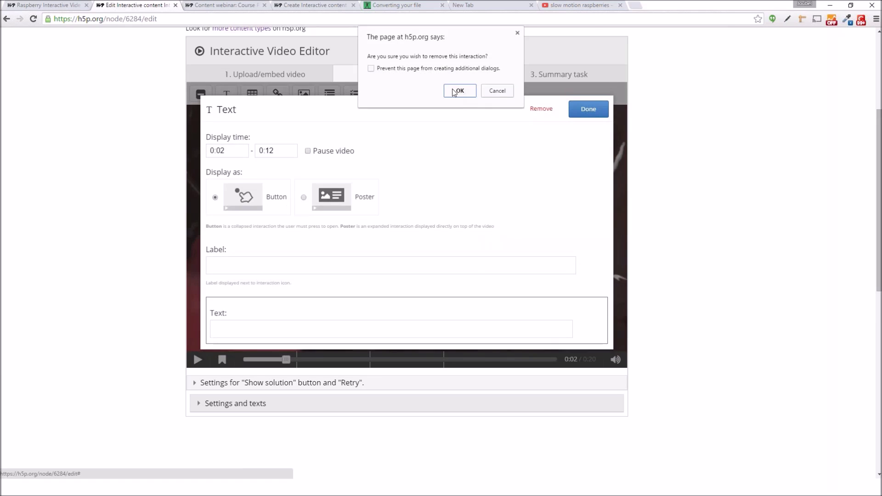
click(459, 90)
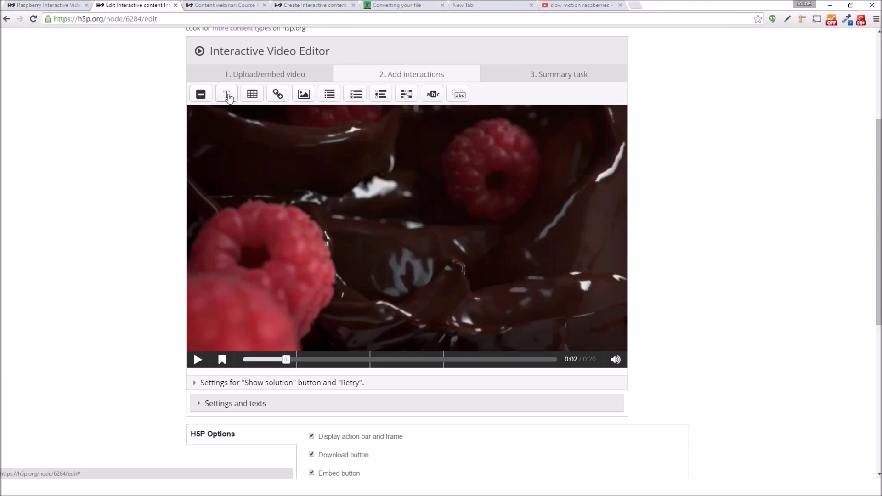
Place a Text interaction on the video, displayed as a poster from 0:02 to 0:03 with Pause video enabled.
mouse_move(234, 95)
mouse_down()
mouse_move(280, 138)
mouse_move(449, 251)
mouse_move(500, 267)
mouse_move(496, 253)
mouse_move(473, 265)
mouse_up()
double_click(473, 266)
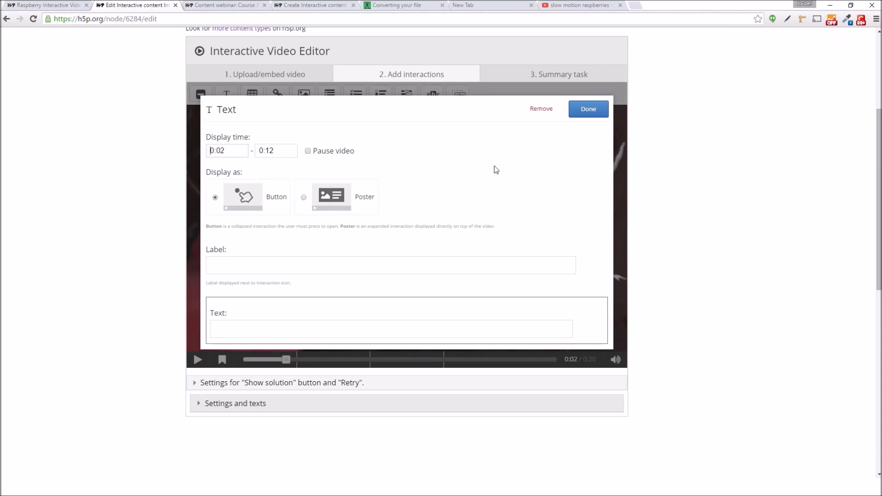
double_click(267, 151)
text(03)
click(307, 202)
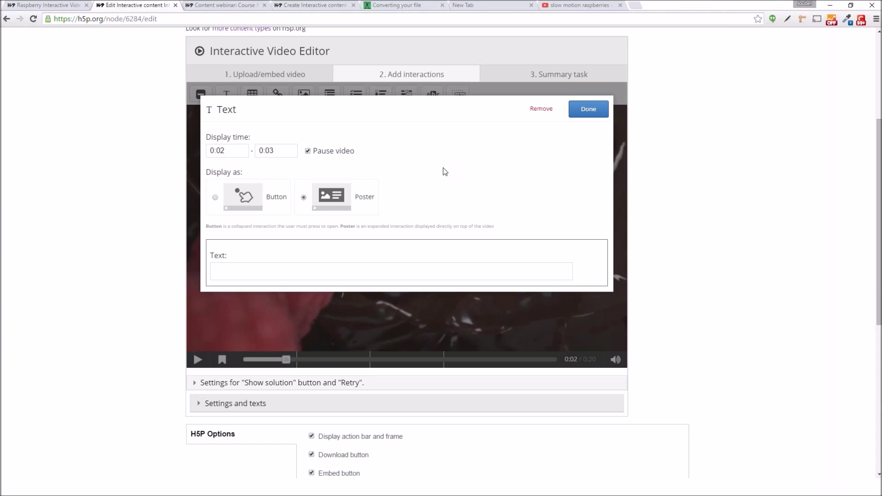
Copy the "Facts about raspberries" heading and its bullet list from the poster at 0:02 in the existing Raspberry Interactive Video.
click(215, 5)
click(296, 5)
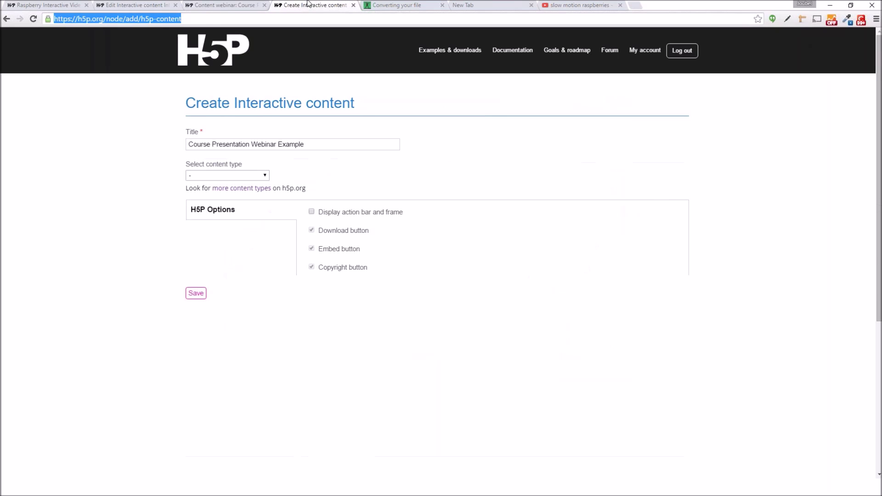
click(60, 3)
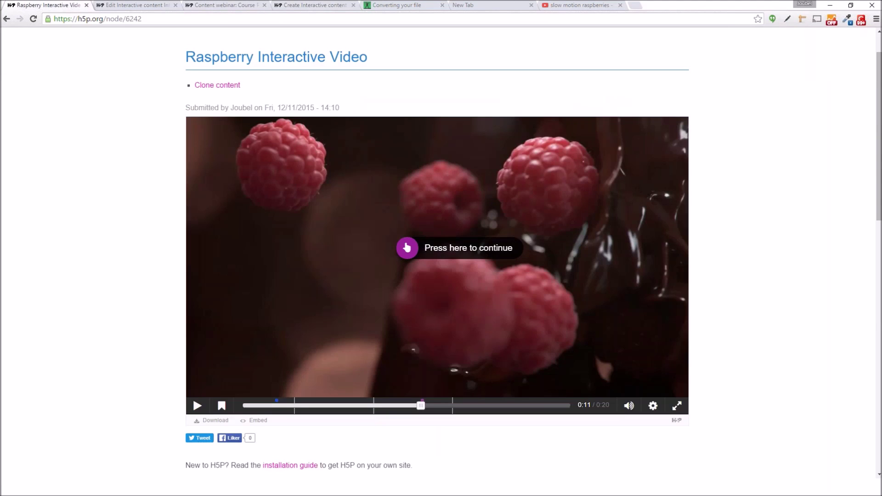
click(277, 406)
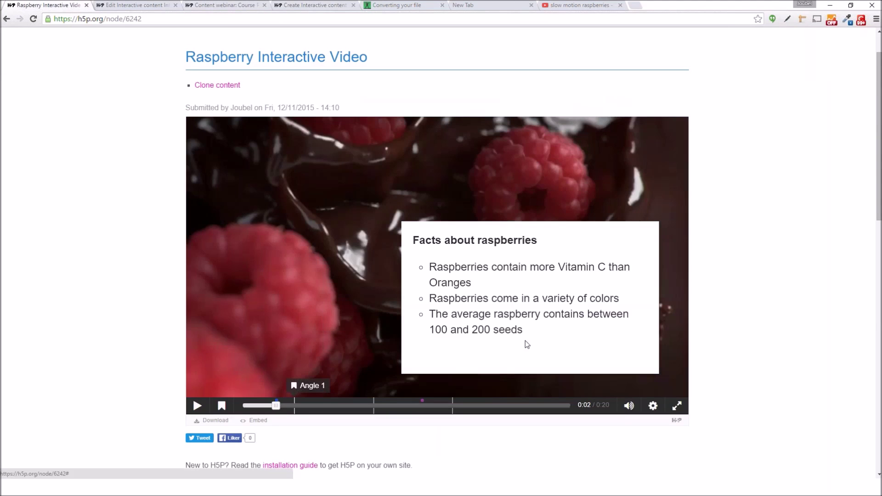
drag(526, 332, 412, 242)
key(ctrl+c)
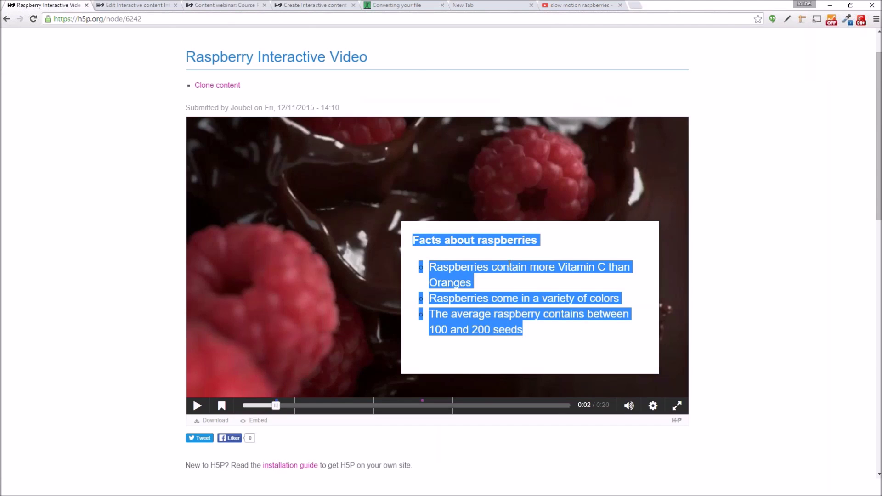
Paste the copied raspberry facts into the text of the new Text interaction in the Interactive Video Editor.
click(145, 5)
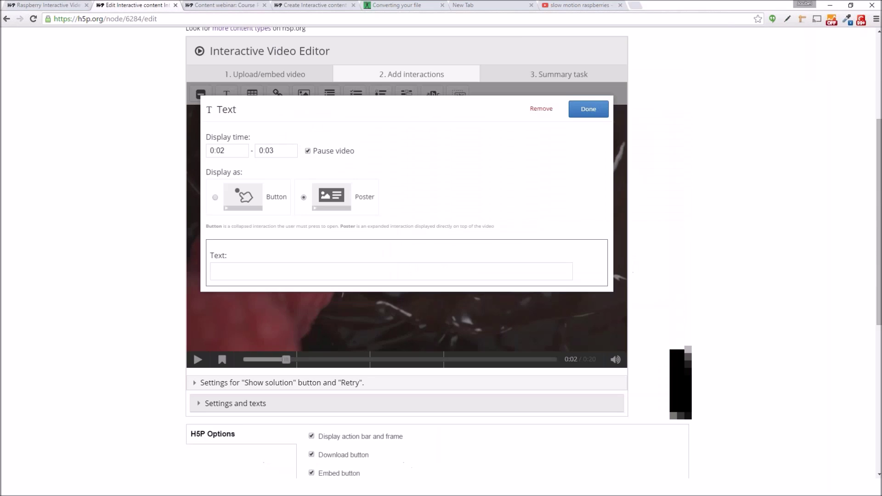
click(324, 299)
key(ctrl+v)
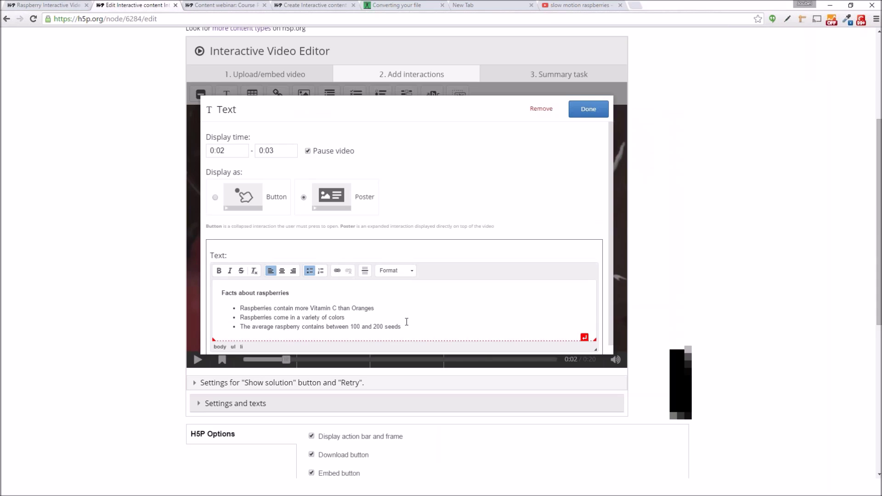
scroll(467, 181, down, 2)
scroll(467, 182, up, 2)
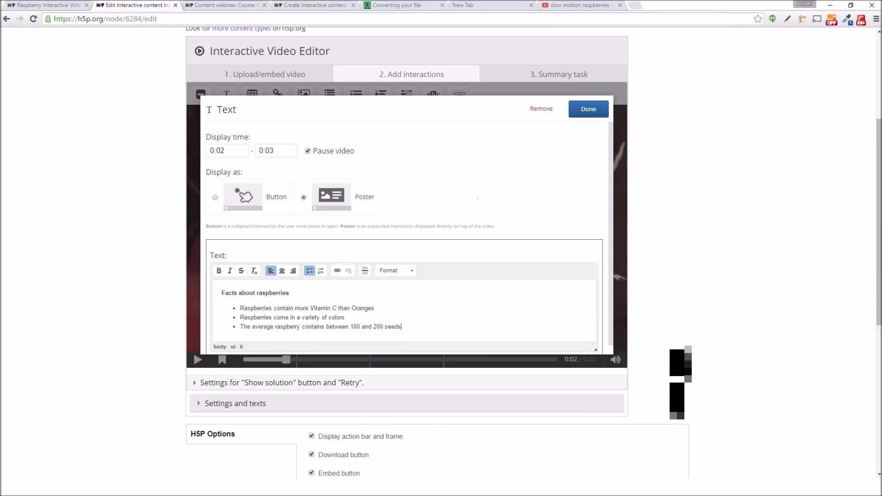
Save the Text interaction, then enlarge its poster until all the raspberry facts fit and position it at about 420, 210.
click(591, 112)
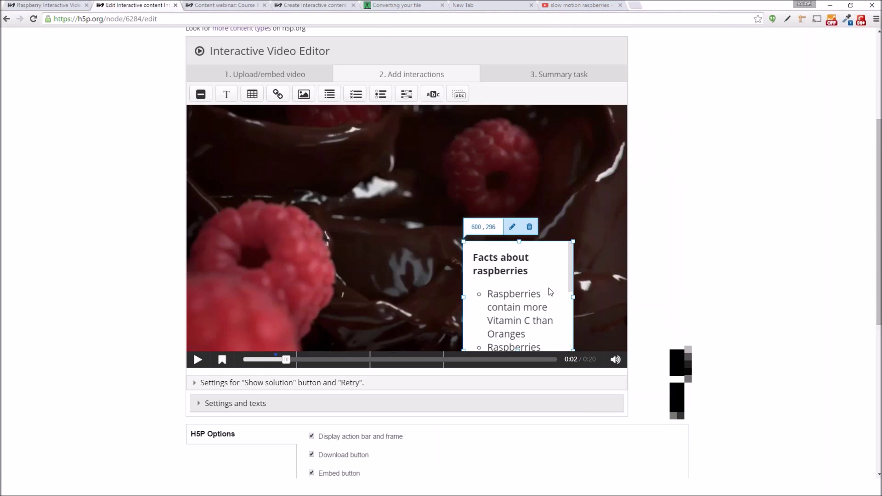
drag(553, 285, 516, 269)
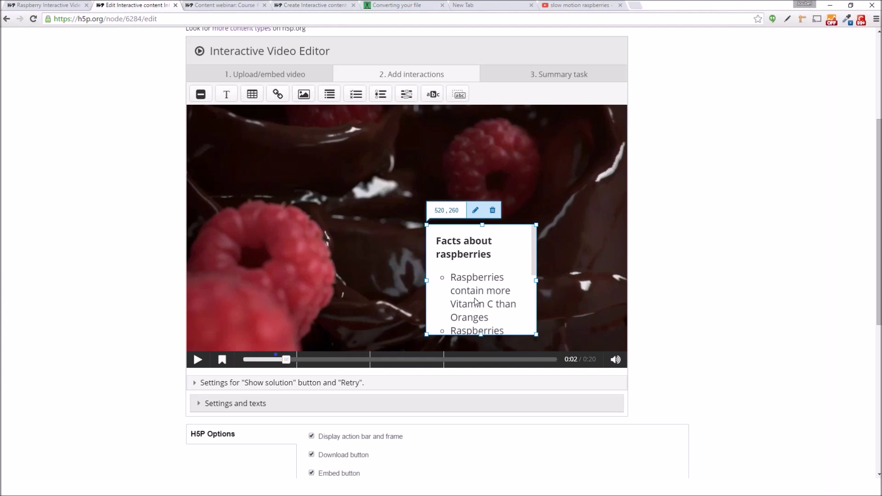
drag(491, 284, 455, 271)
drag(499, 321, 560, 316)
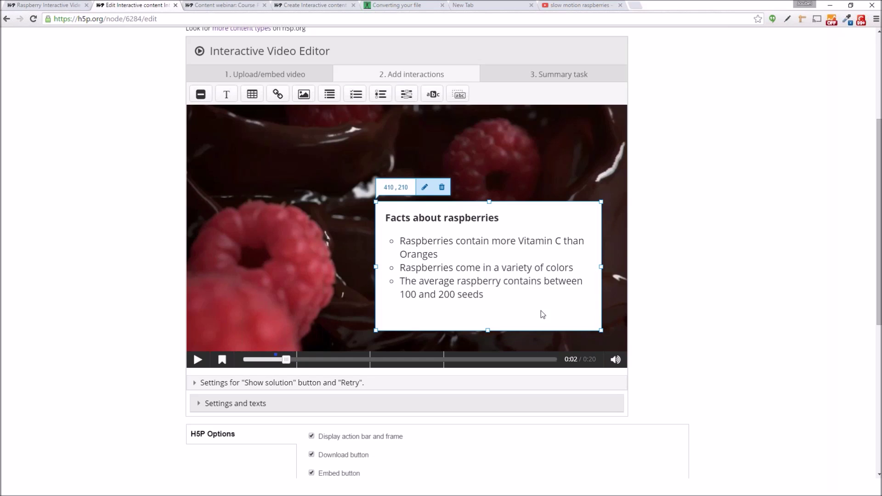
mouse_move(537, 299)
mouse_down()
mouse_move(531, 290)
mouse_move(544, 309)
mouse_move(539, 295)
mouse_move(541, 305)
mouse_move(429, 232)
mouse_move(420, 251)
mouse_move(544, 302)
mouse_up()
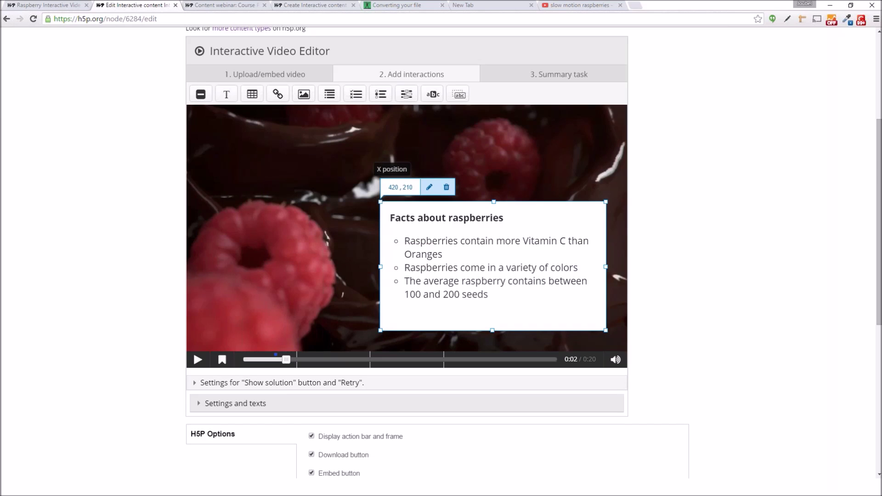
Set the facts poster's X position to exactly 400 and check its interaction settings.
click(393, 189)
text(400)
key(Return)
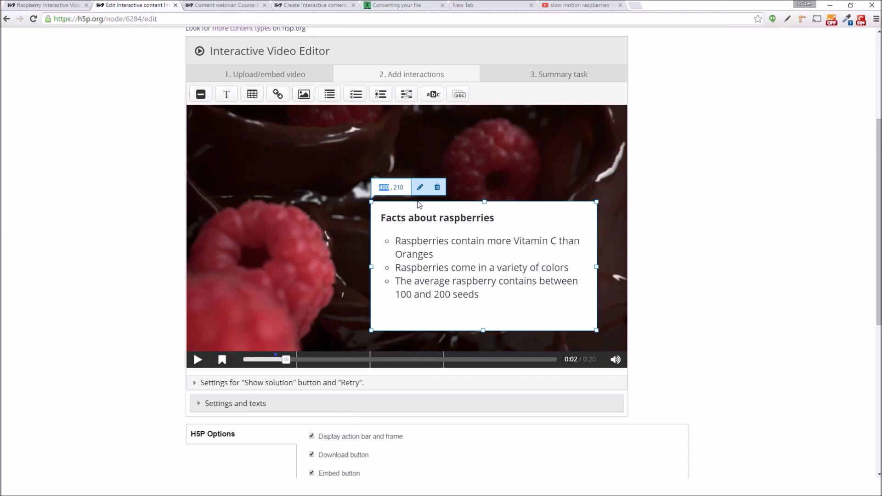
double_click(503, 308)
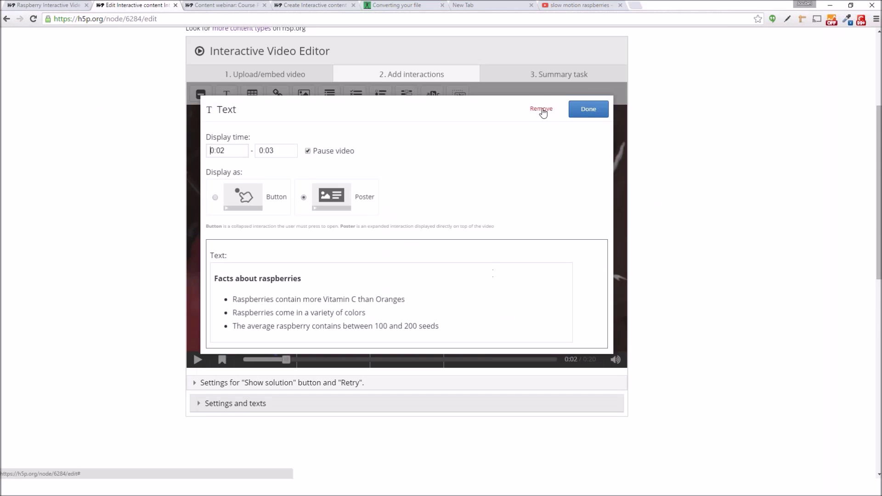
click(586, 110)
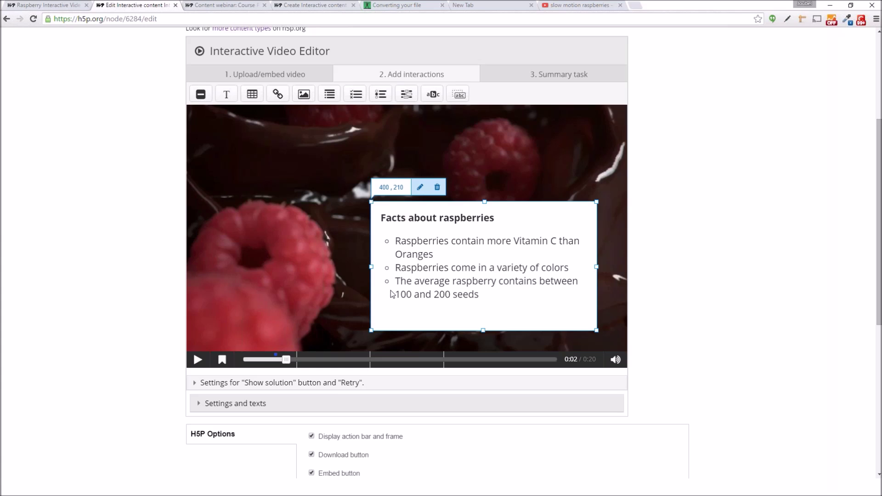
Play the video from 0:01 to test the facts poster's pause, and review the poster's Pause video setting.
drag(287, 361, 266, 361)
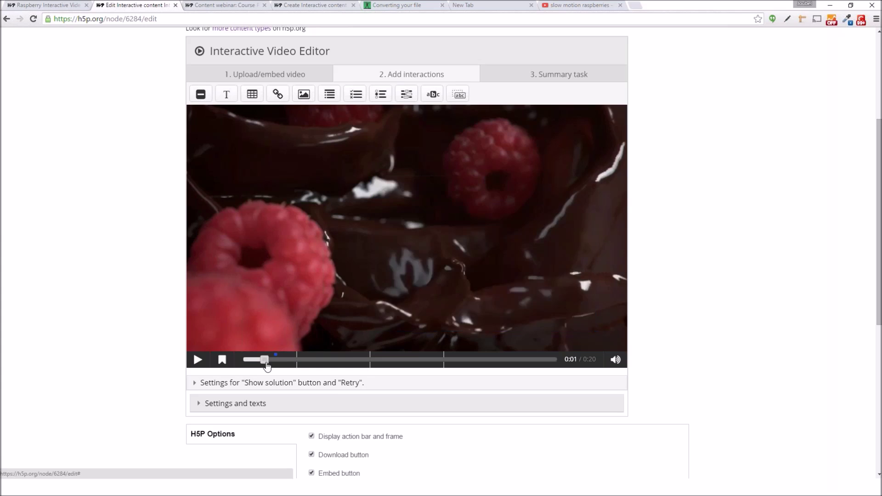
click(198, 364)
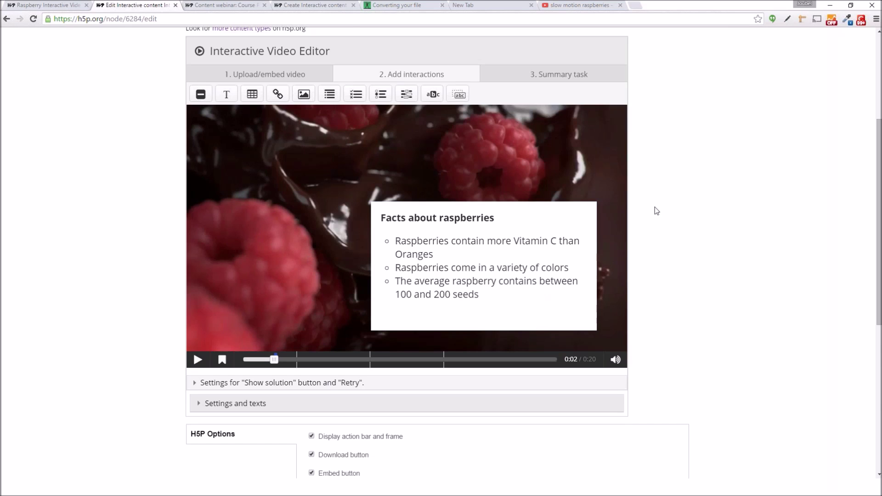
double_click(484, 273)
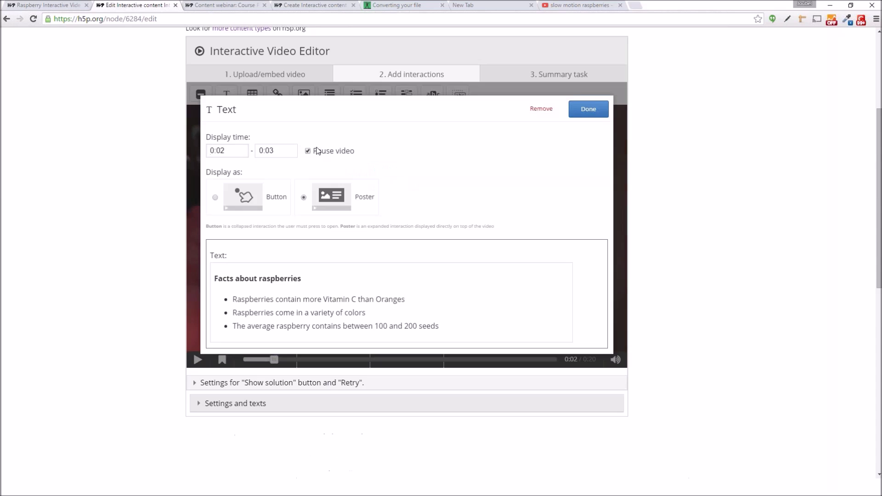
click(587, 110)
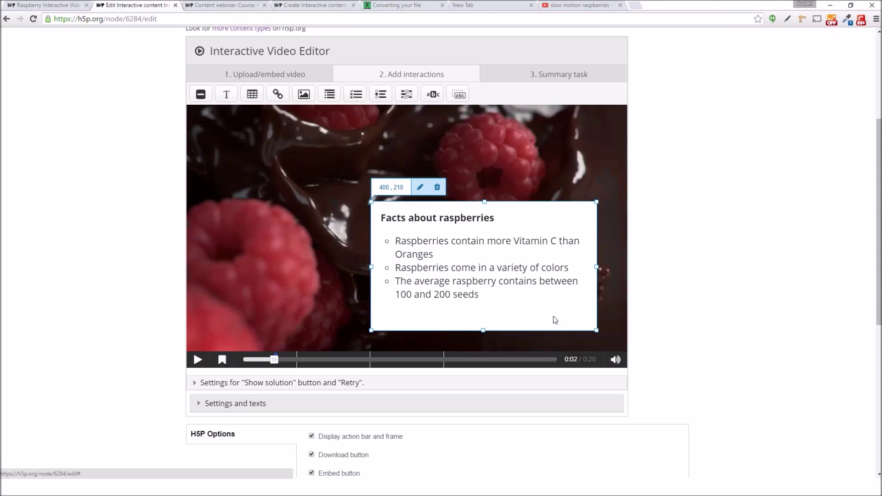
Move the video to 0:11 and place a Multiple Choice interaction on it at about 420, 210.
drag(285, 360, 421, 364)
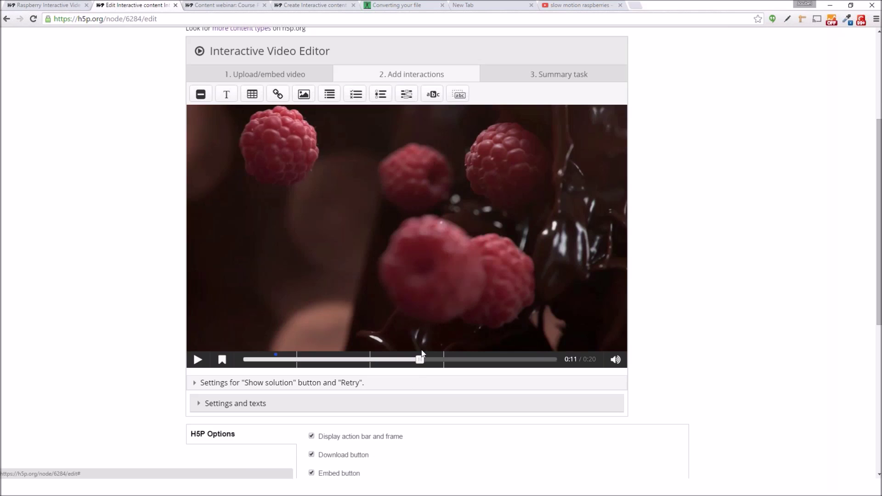
drag(422, 362, 428, 363)
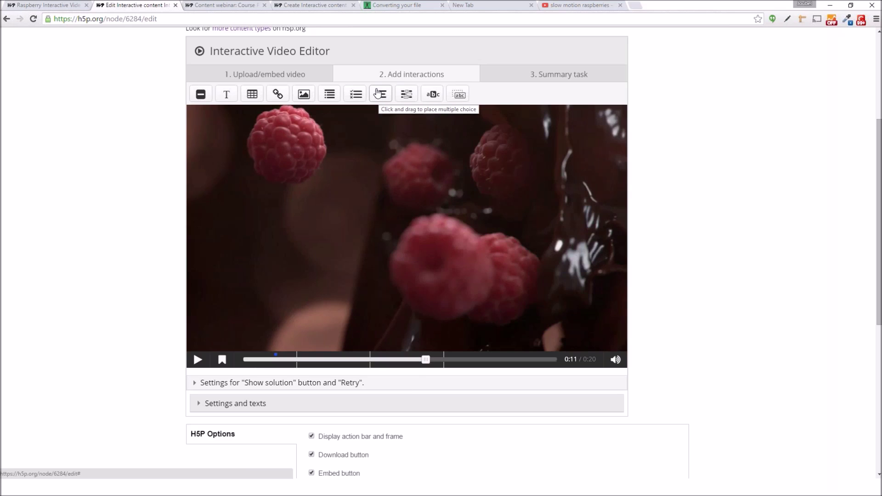
mouse_move(380, 97)
mouse_down()
mouse_move(390, 136)
mouse_move(298, 179)
mouse_move(389, 226)
mouse_move(383, 207)
mouse_up()
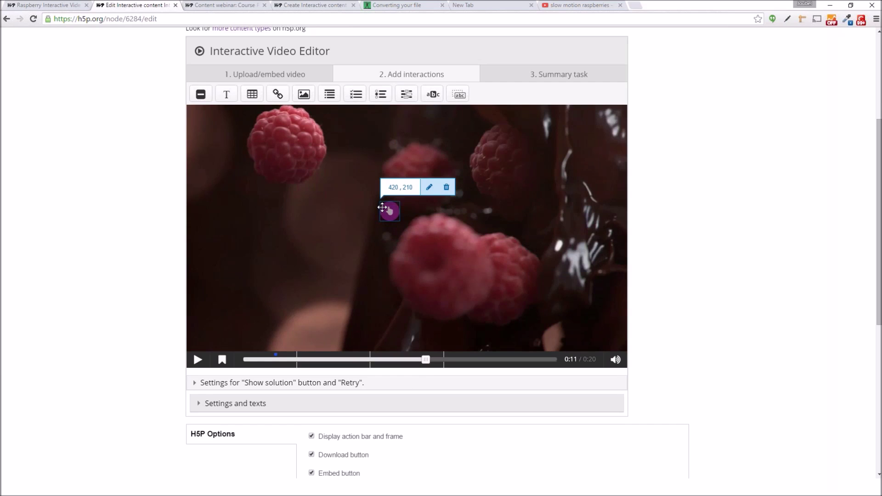
End the Multiple Choice display time at 0:12, enable Pause video, and enter the label "Press the button to continue".
double_click(386, 210)
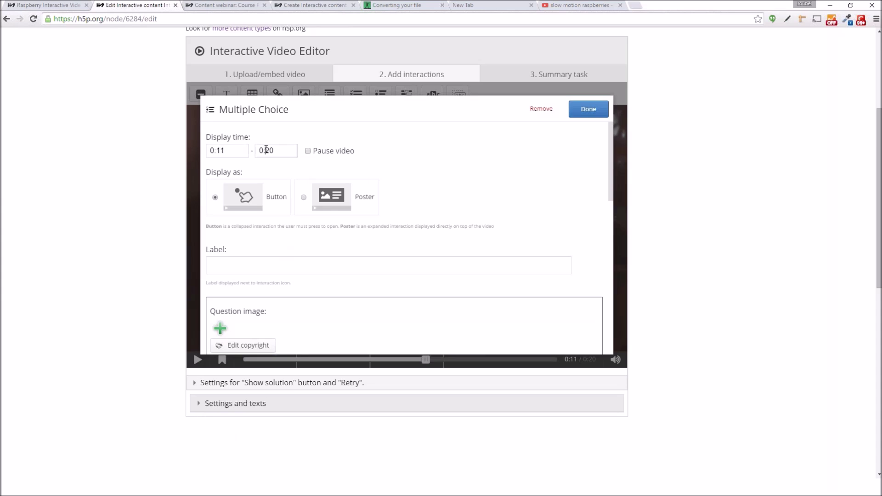
drag(266, 150, 274, 150)
text(12)
click(308, 152)
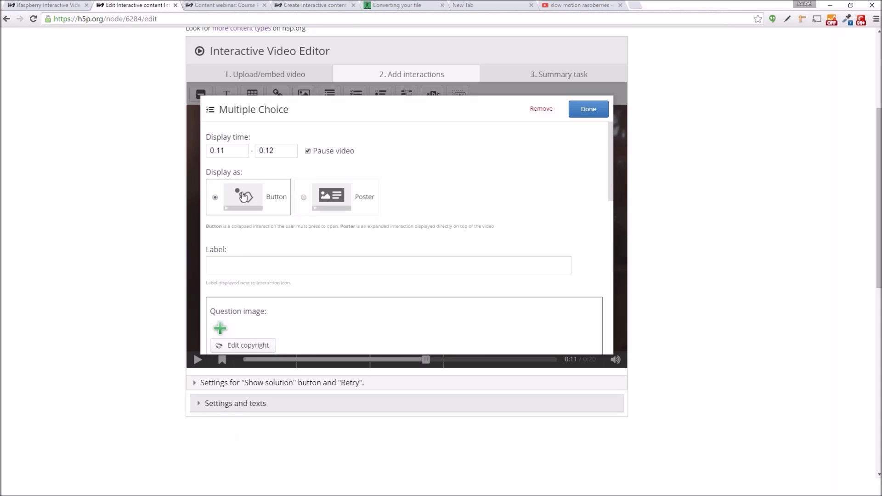
click(349, 266)
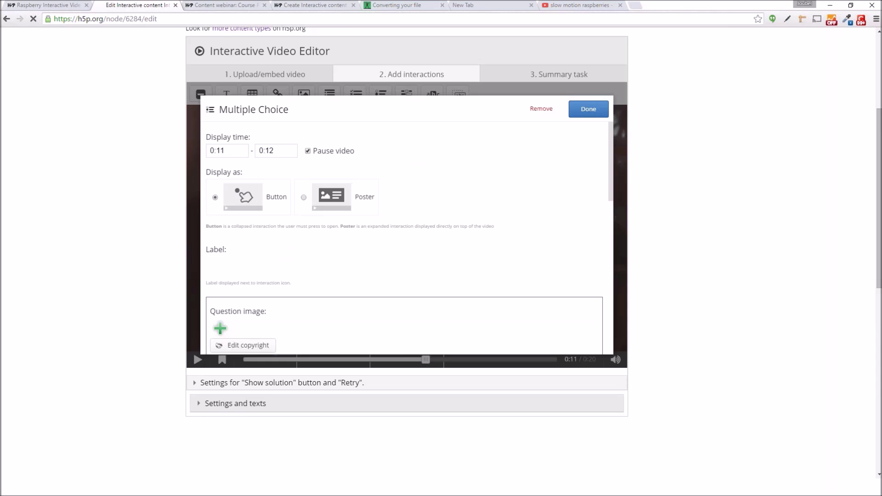
text(Press the button )
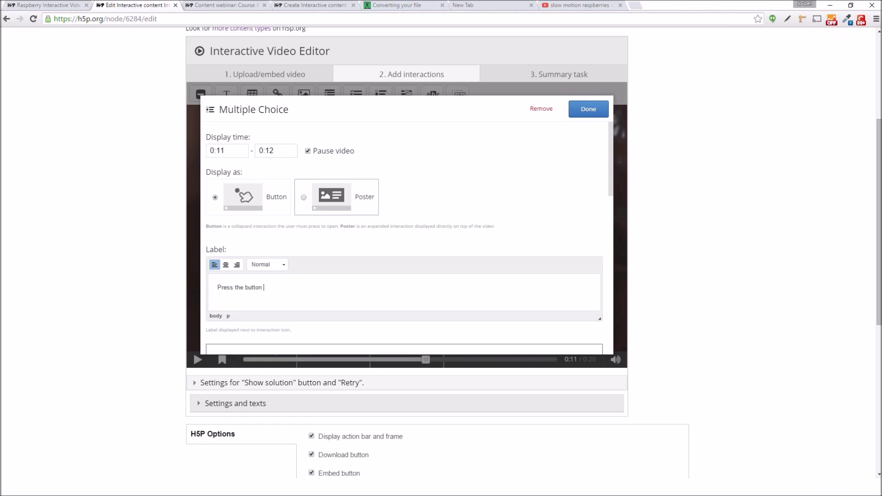
text(to continue)
Add raspberry-1.jpg as the question image of the Multiple Choice interaction.
scroll(517, 194, down, 3)
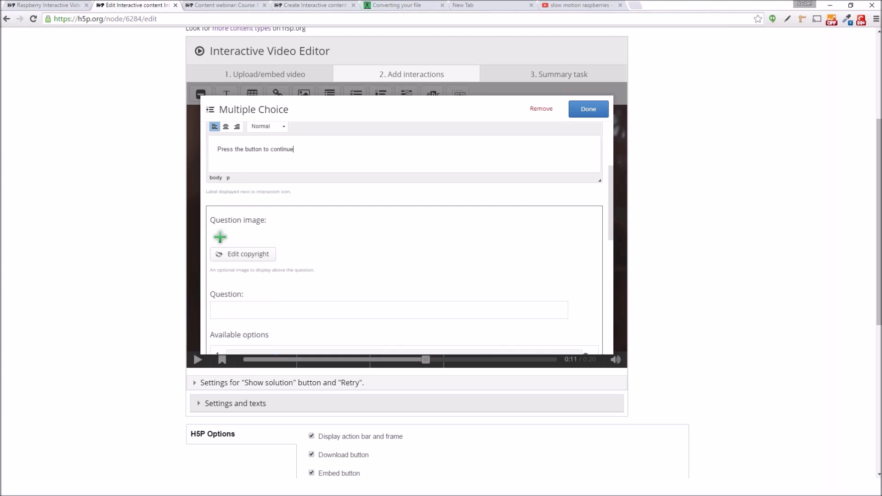
scroll(323, 260, down, 1)
click(220, 192)
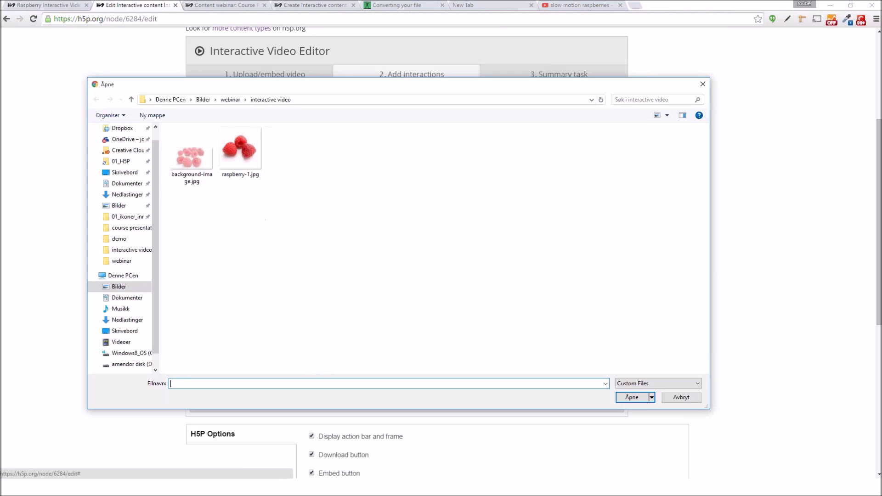
double_click(239, 155)
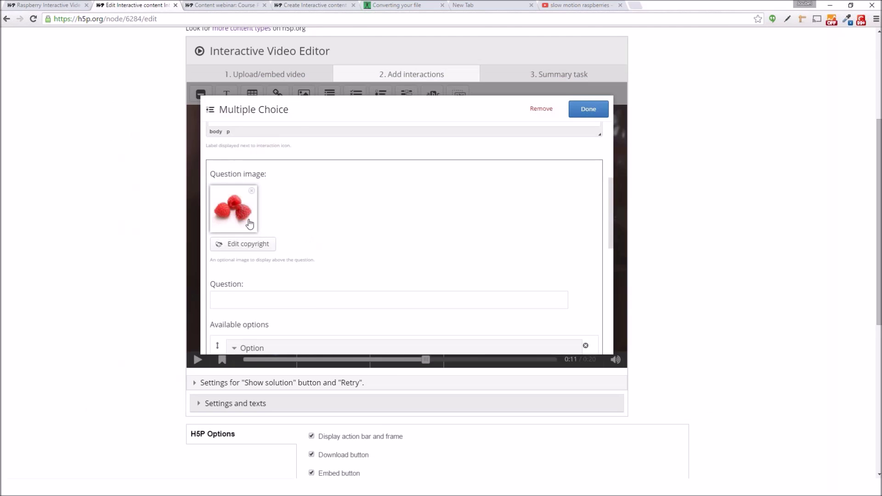
Enter the question "Which fruit contains the highest share of Vitamin C?" in the Multiple Choice interaction.
scroll(319, 244, down, 1)
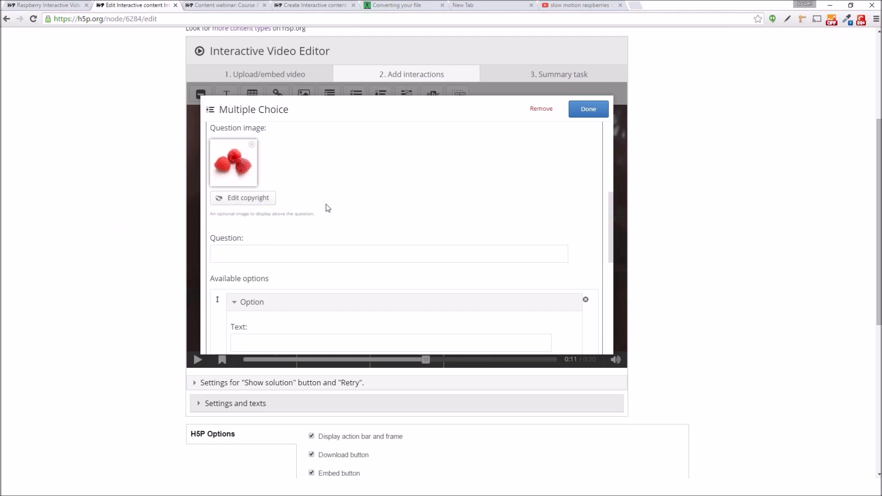
scroll(307, 213, down, 1)
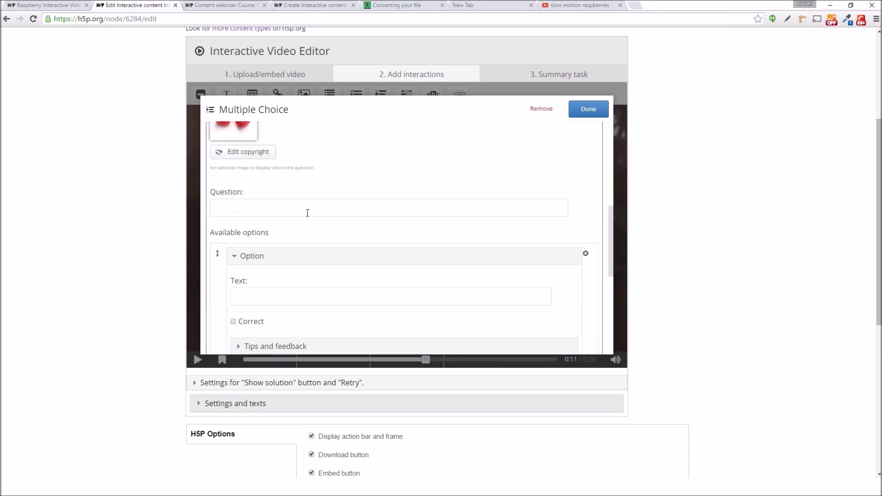
click(284, 207)
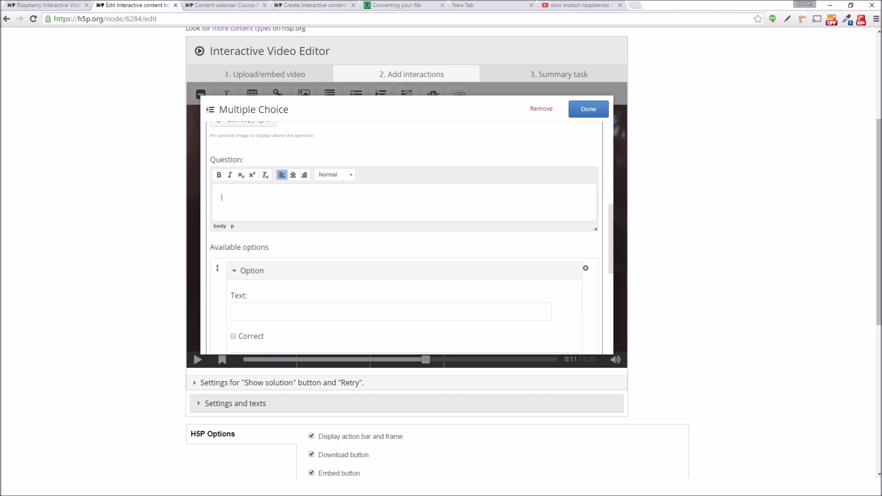
click(69, 5)
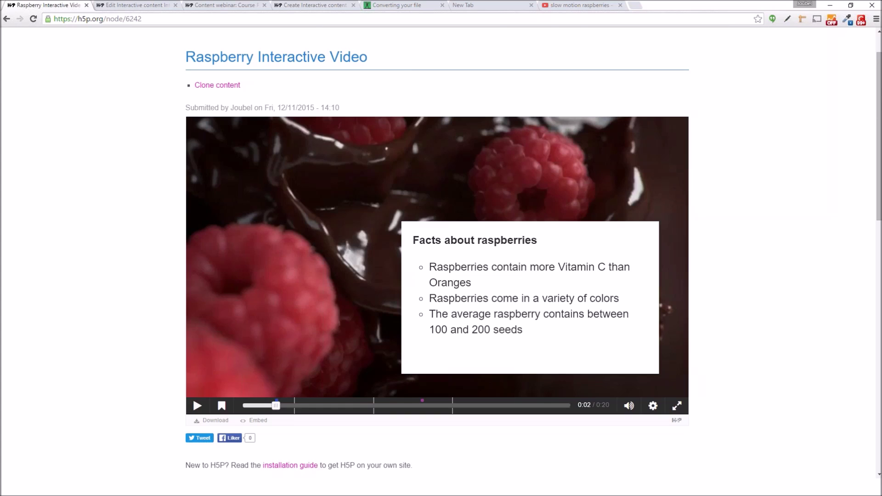
click(147, 7)
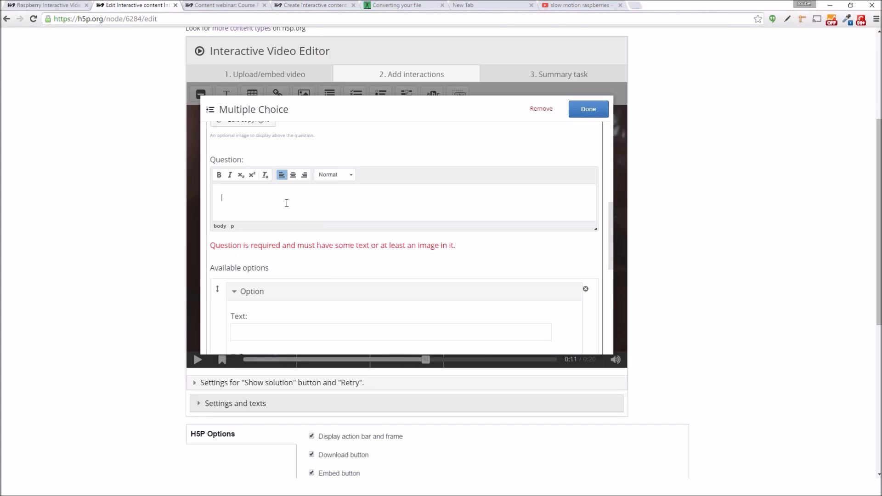
text(Which fruit contains the highest share of Vitamin C?)
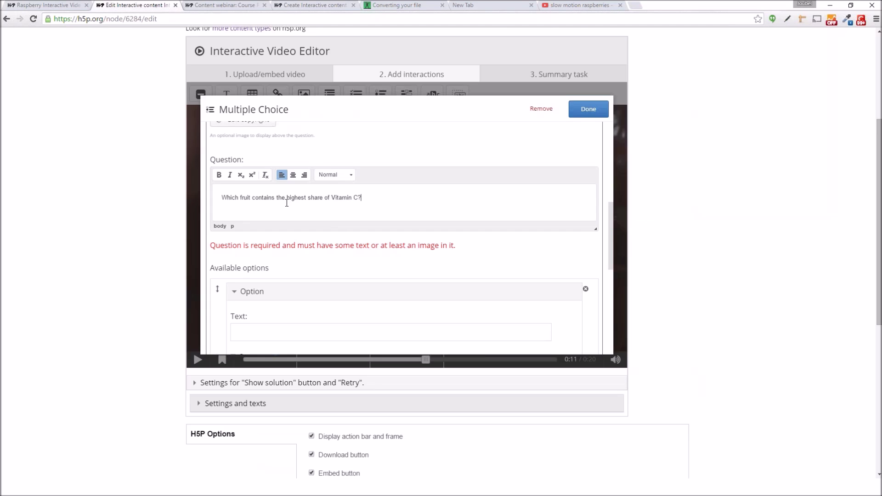
Enter "Raspberries" as the first answer option and mark it as correct.
scroll(277, 275, down, 1)
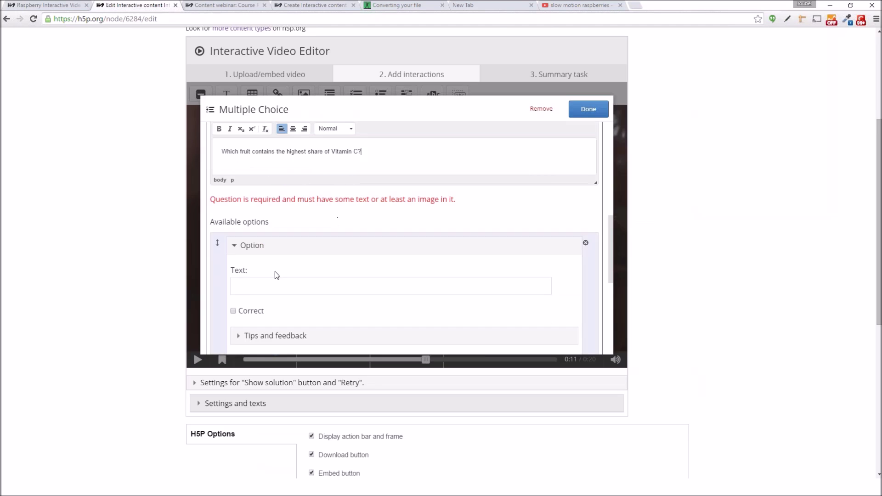
click(276, 286)
text(Raspberries)
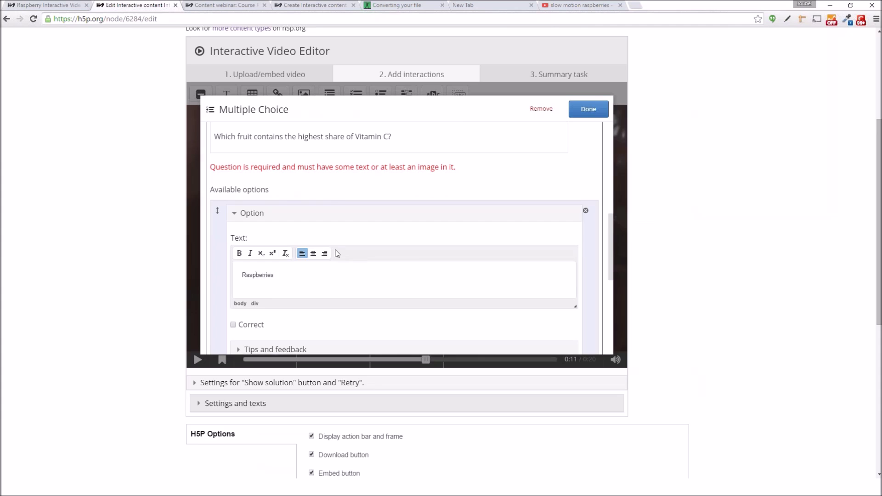
scroll(337, 254, down, 1)
click(246, 280)
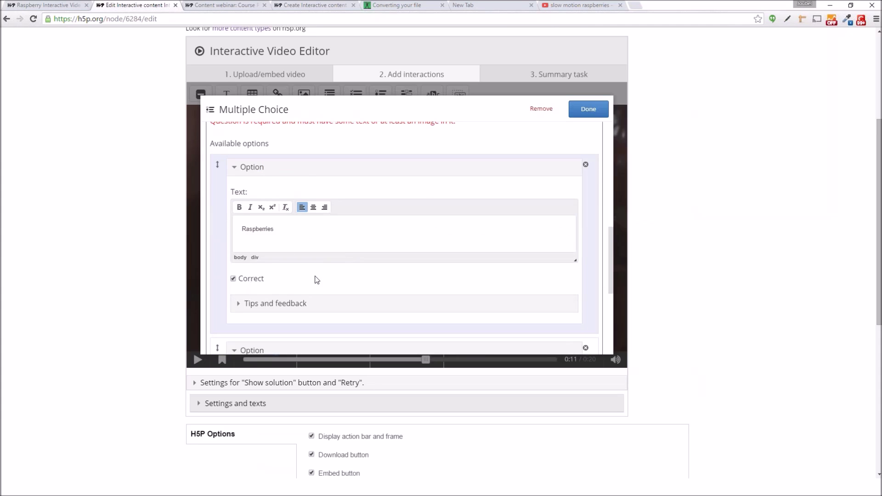
Enter "Oranges" as the second answer option, leave it not marked as correct, and review the question setup.
scroll(333, 239, down, 2)
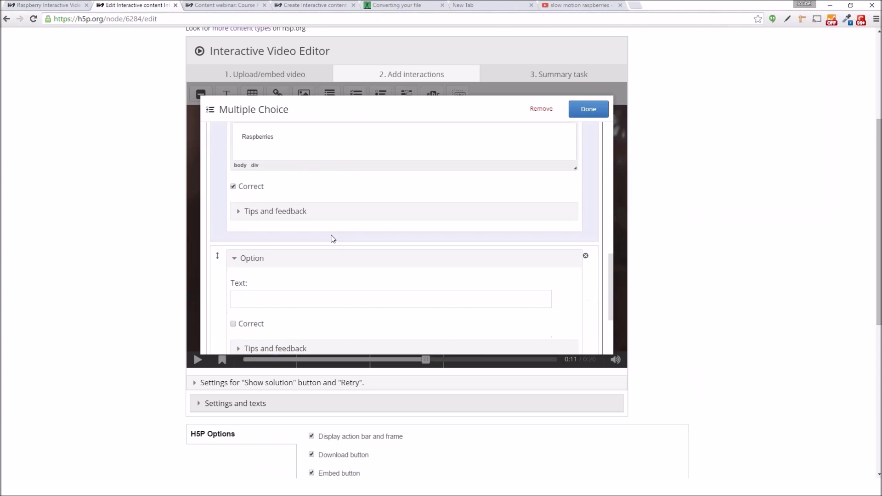
click(276, 294)
scroll(276, 296, down, 1)
text(Oragn)
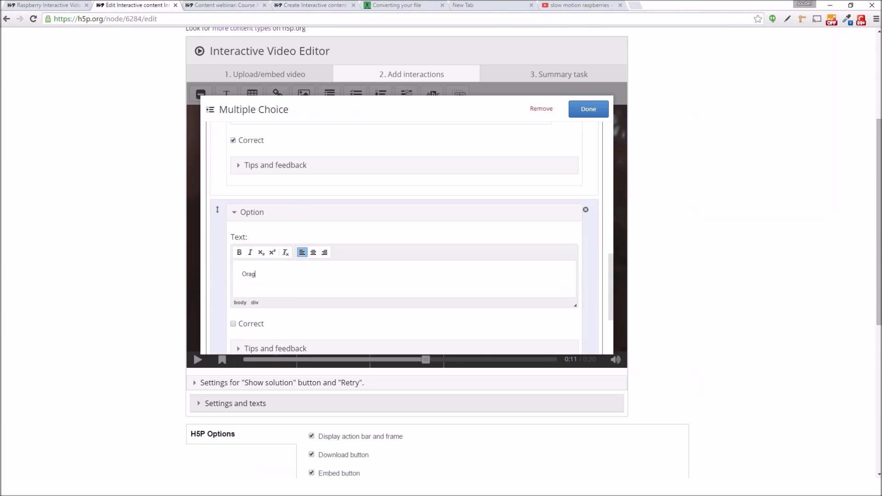
key(BackSpace)
text(nges)
scroll(348, 231, down, 1)
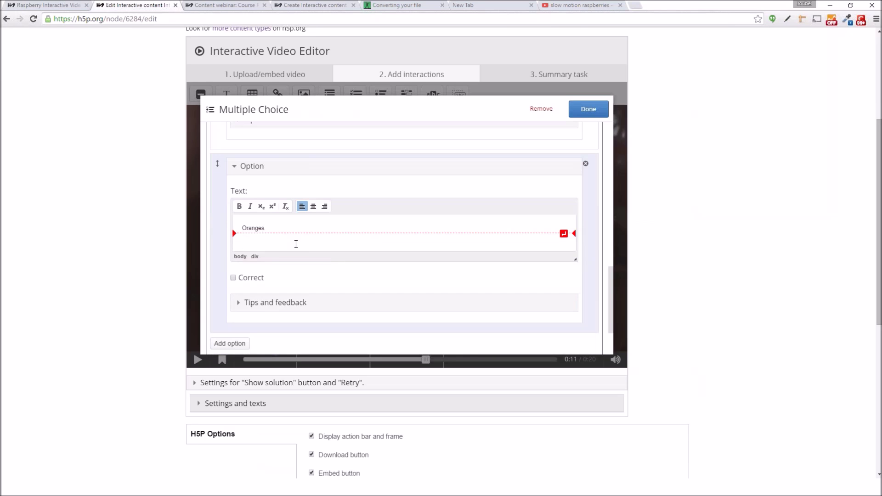
scroll(338, 278, down, 1)
scroll(338, 278, up, 3)
scroll(363, 273, up, 3)
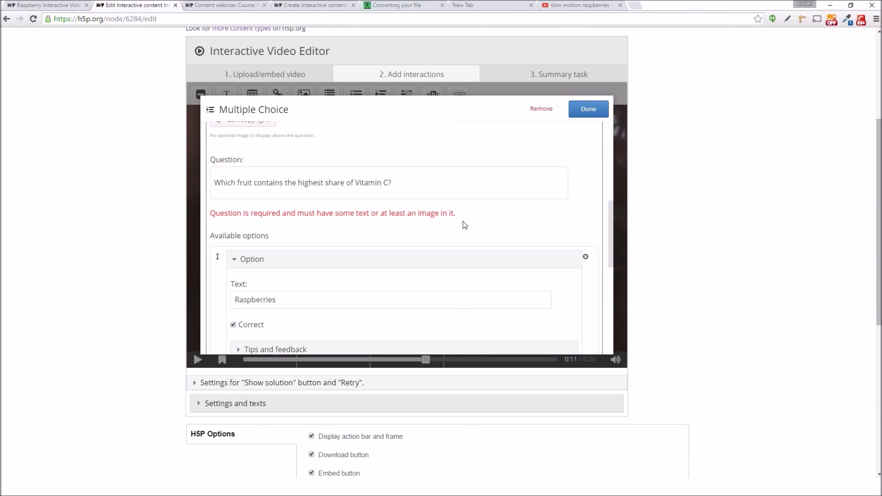
scroll(465, 222, up, 2)
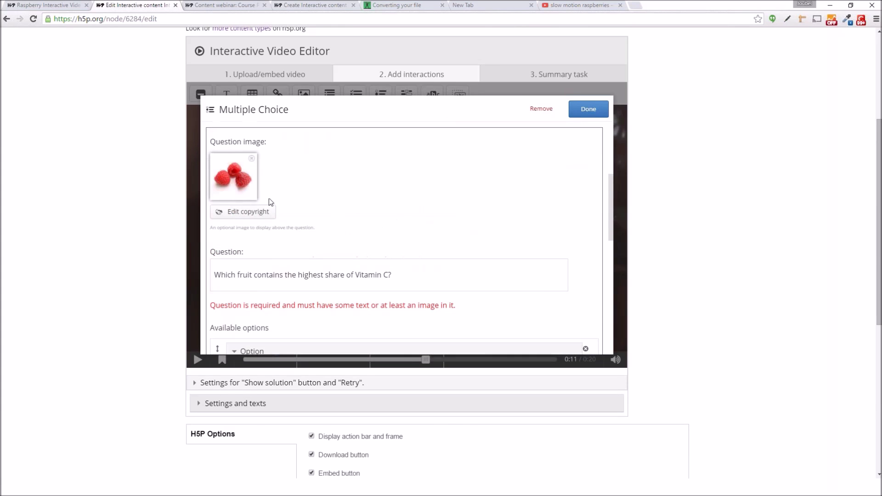
Finish the Multiple Choice interaction, placing its button at 420, 220 on the video, and save the interactive content.
click(592, 111)
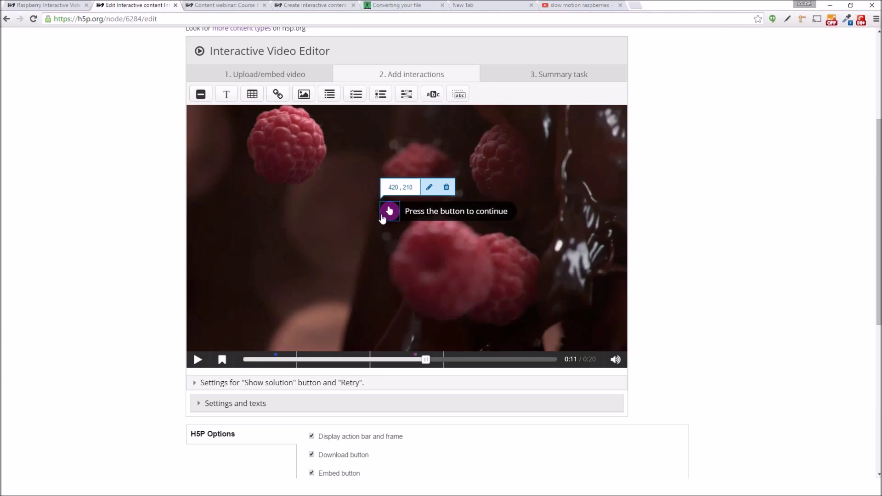
drag(390, 211, 388, 214)
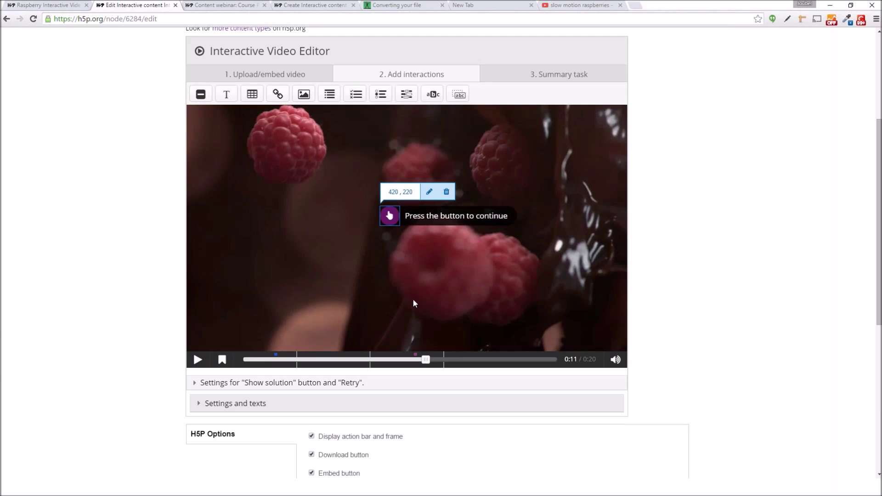
click(399, 287)
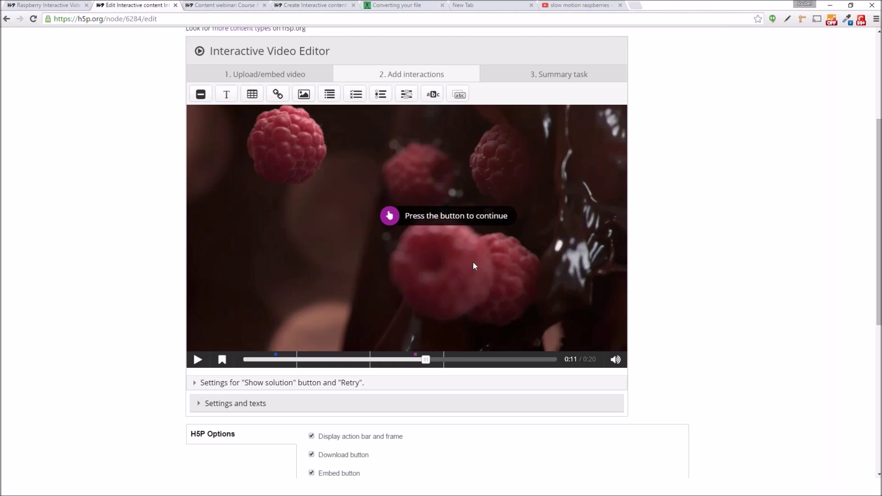
scroll(147, 280, down, 4)
click(197, 333)
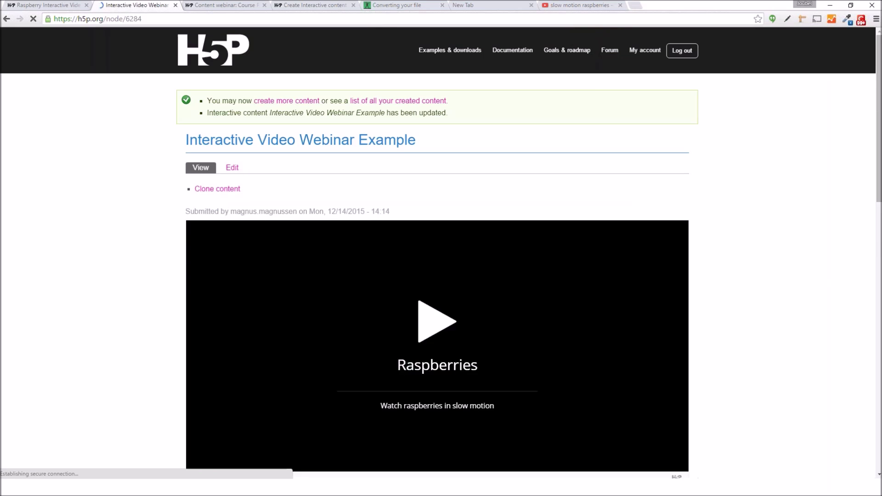
Play the saved video past the facts poster up to the multiple choice button.
scroll(436, 253, down, 3)
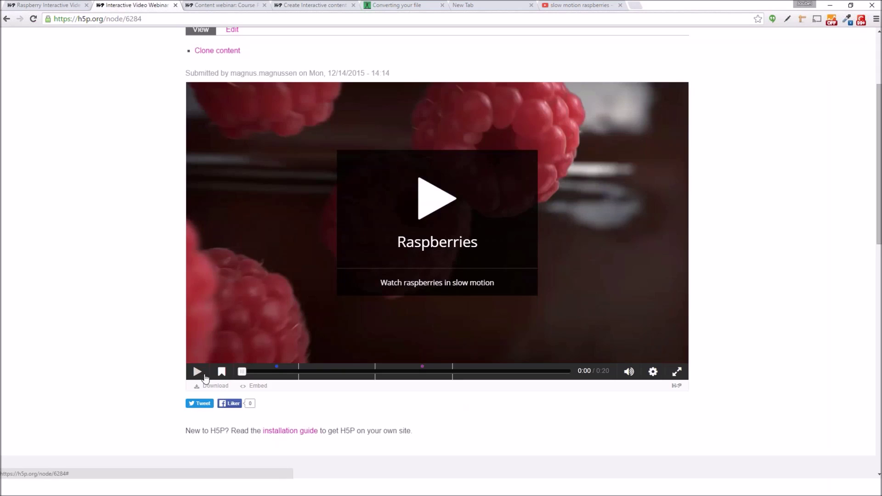
click(432, 201)
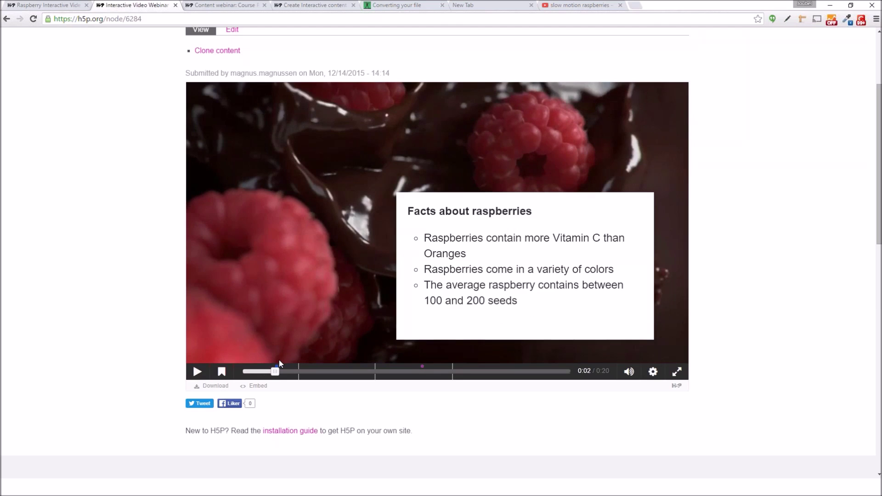
click(197, 372)
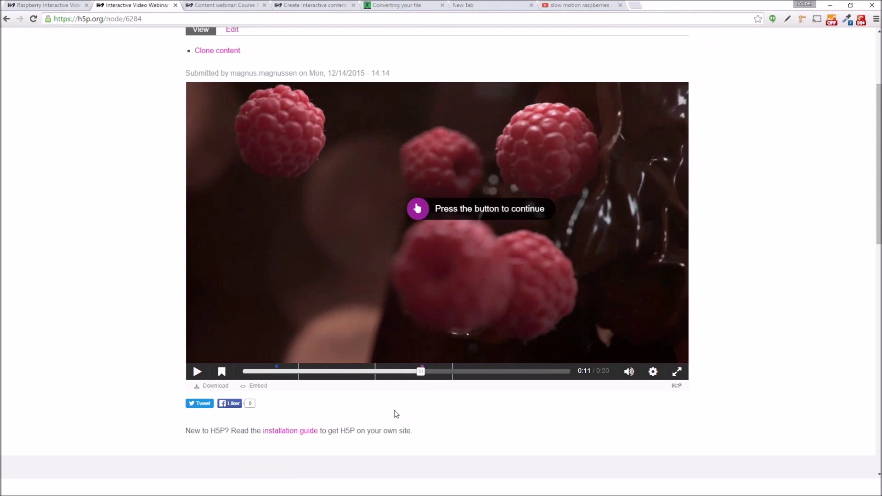
Open the multiple choice question in the playing video and test enlarging and shrinking its raspberry image.
click(437, 214)
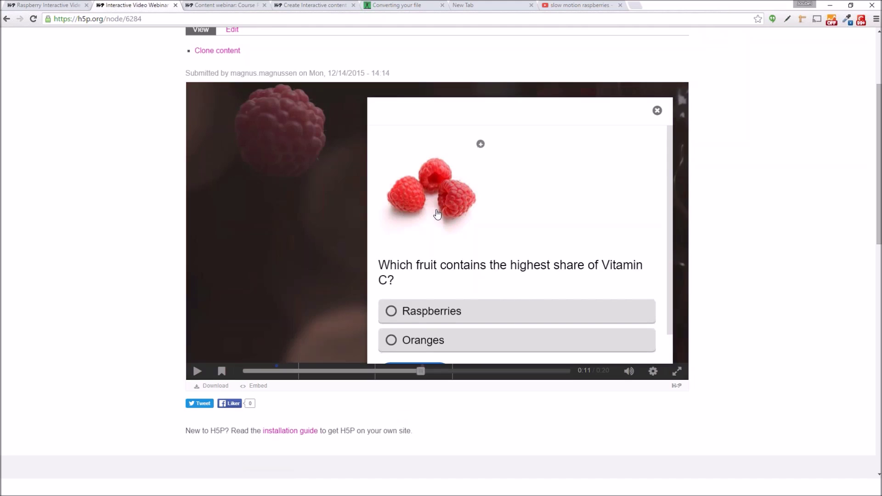
click(413, 171)
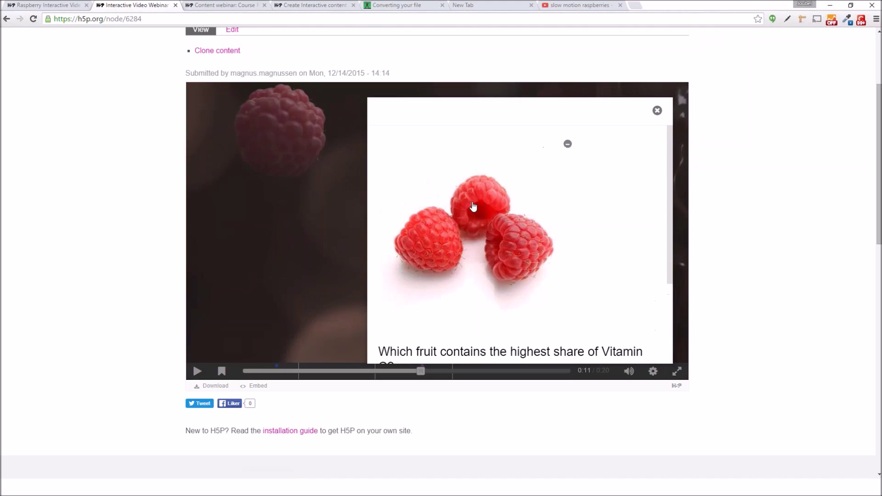
click(491, 221)
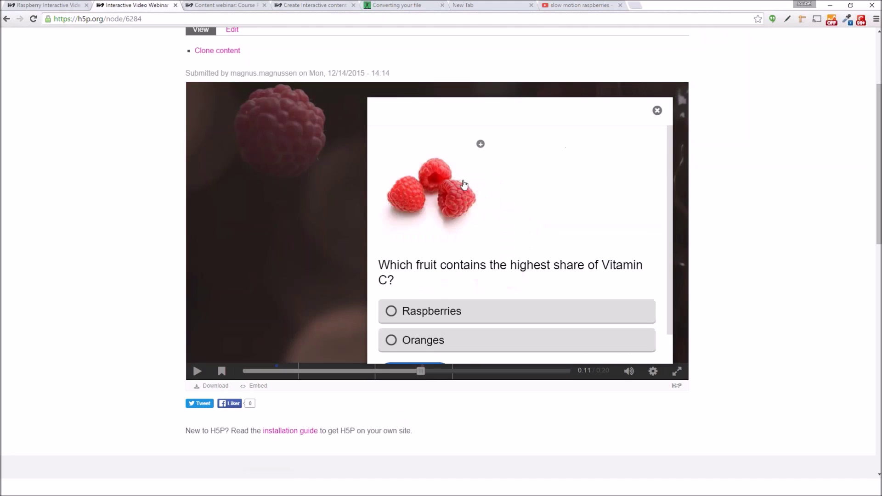
click(438, 188)
click(445, 189)
scroll(446, 189, down, 1)
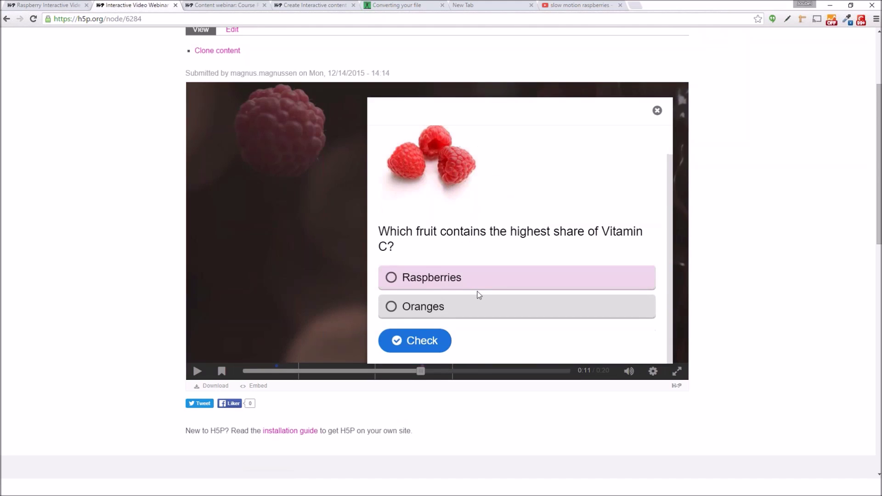
Answer the question with "Raspberries", check the answer and continue the video.
click(440, 282)
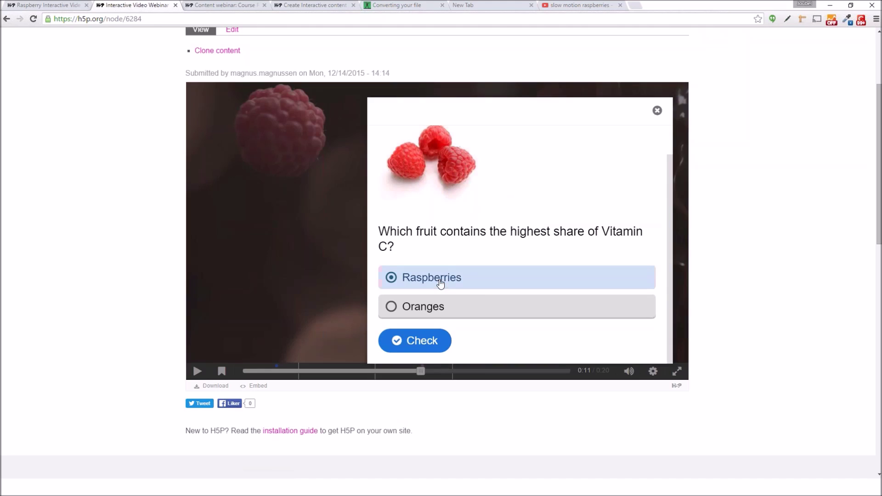
click(425, 352)
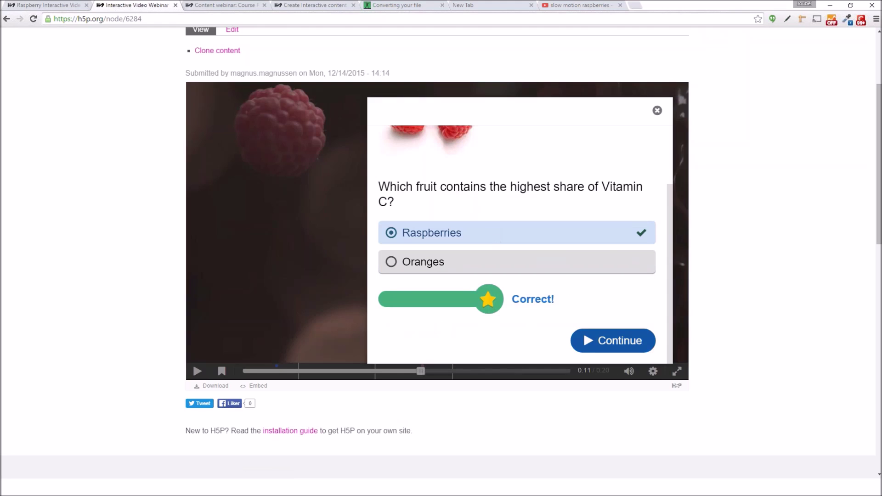
click(614, 343)
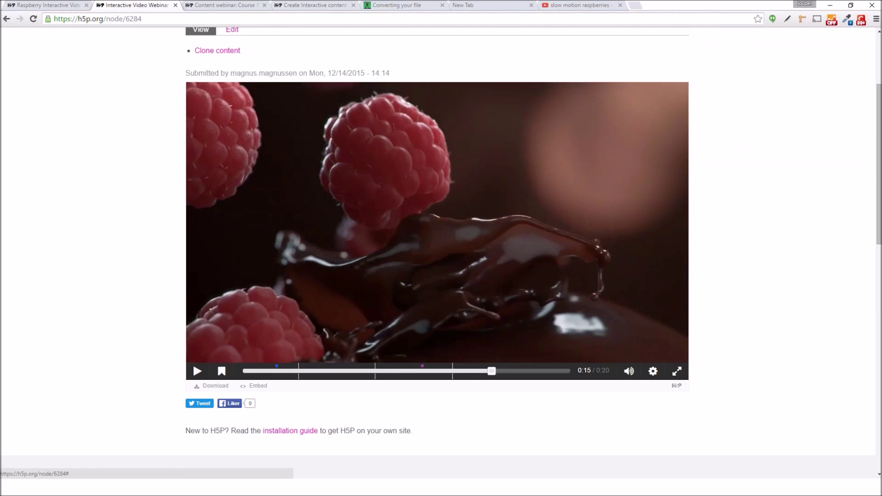
Reopen the content for editing and open the settings of the Multiple Choice interaction at 0:11 in the video.
scroll(141, 319, up, 1)
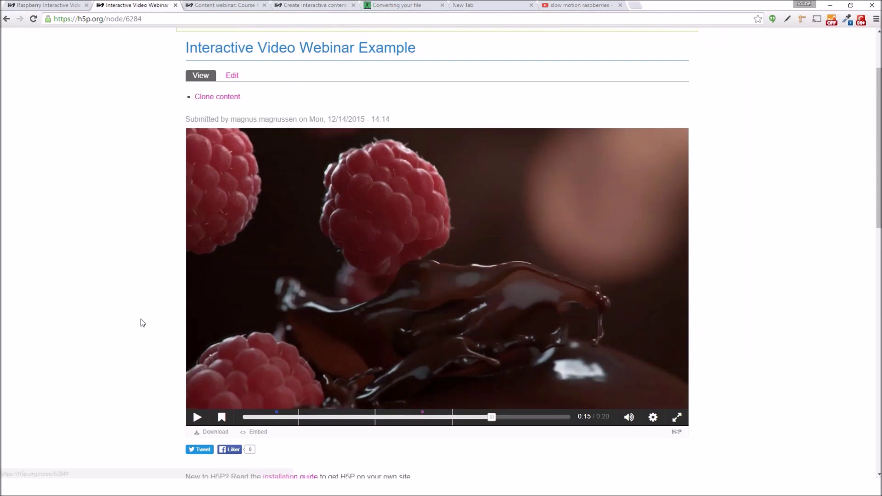
click(236, 77)
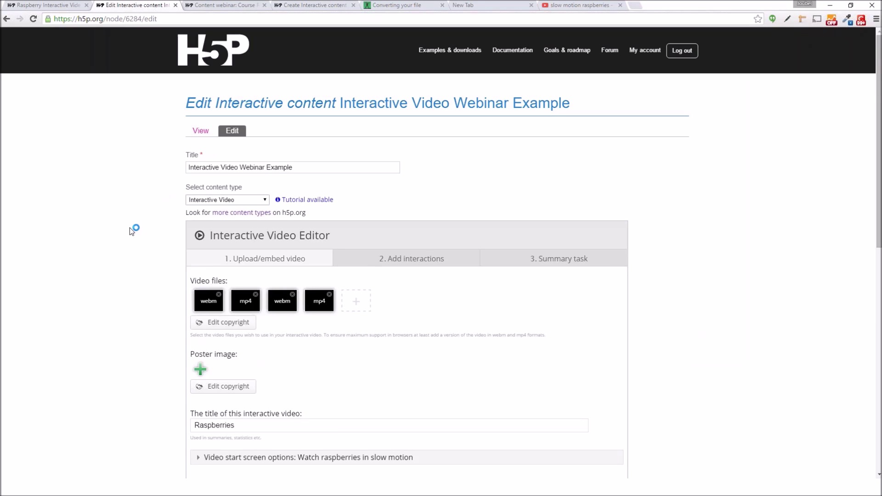
click(398, 255)
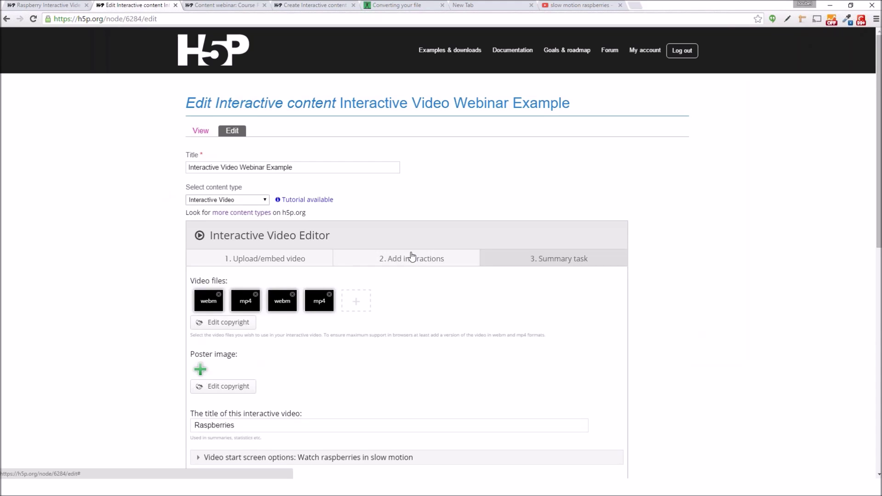
scroll(470, 268, down, 3)
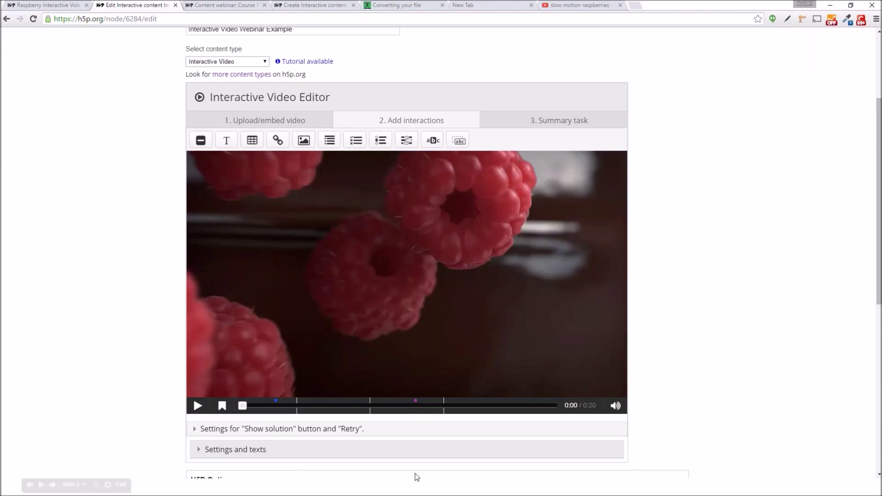
click(417, 410)
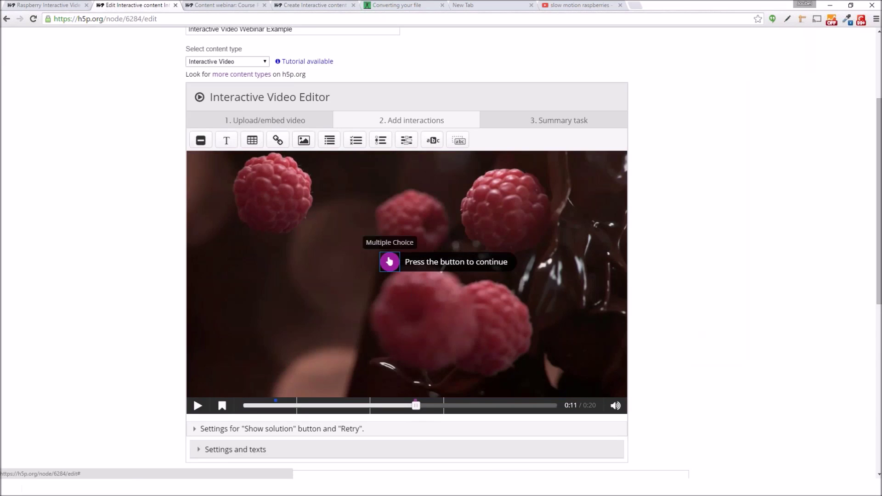
click(396, 267)
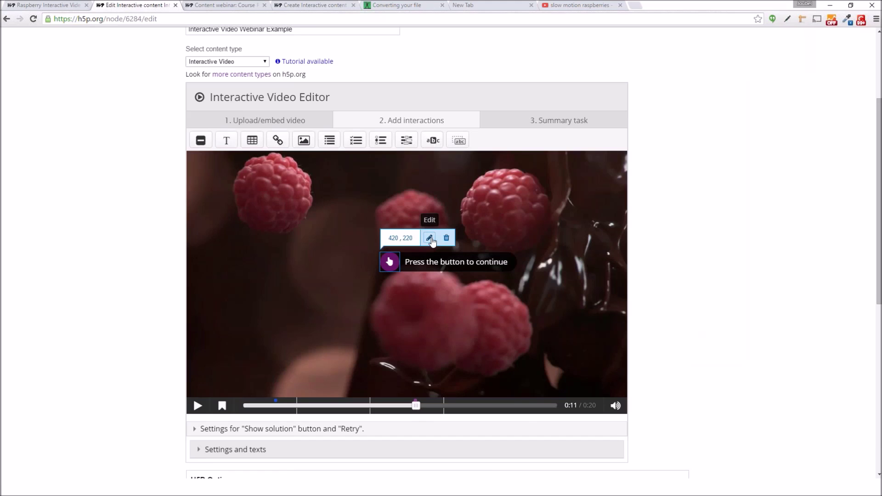
click(430, 238)
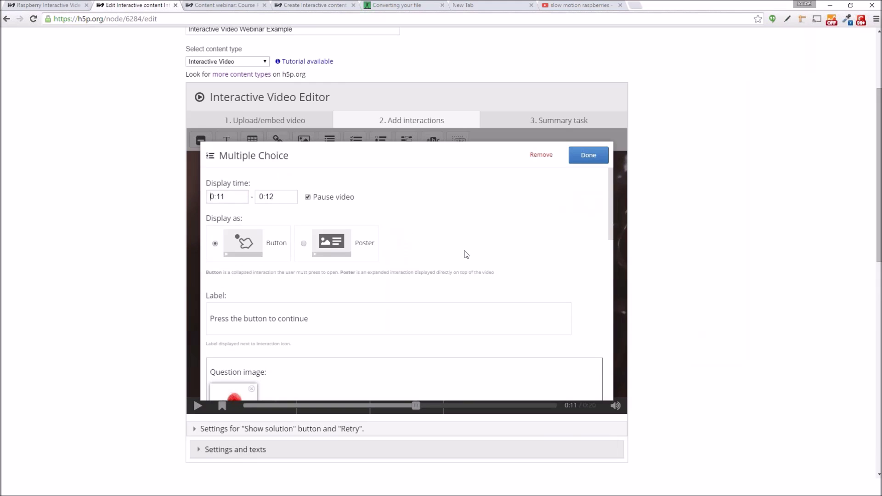
Set the Multiple Choice adaptivity action on all correct to seek to 0:13.
drag(611, 207, 609, 340)
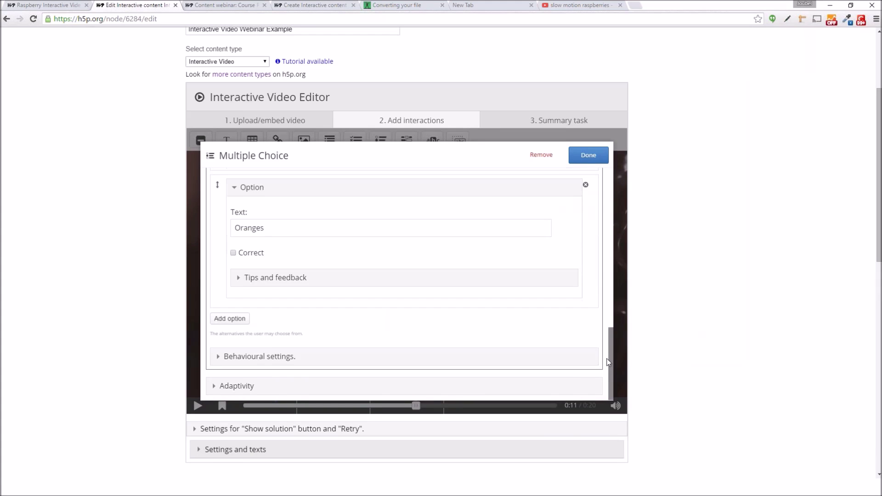
click(240, 391)
scroll(301, 327, down, 3)
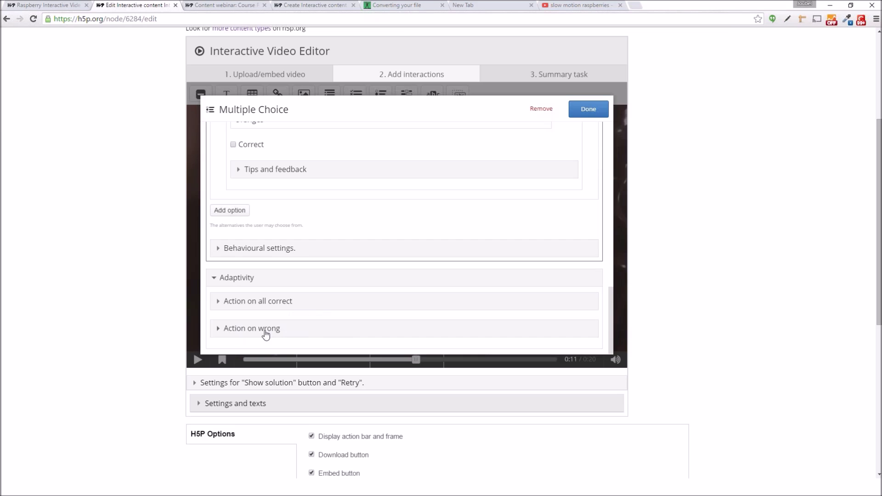
click(263, 302)
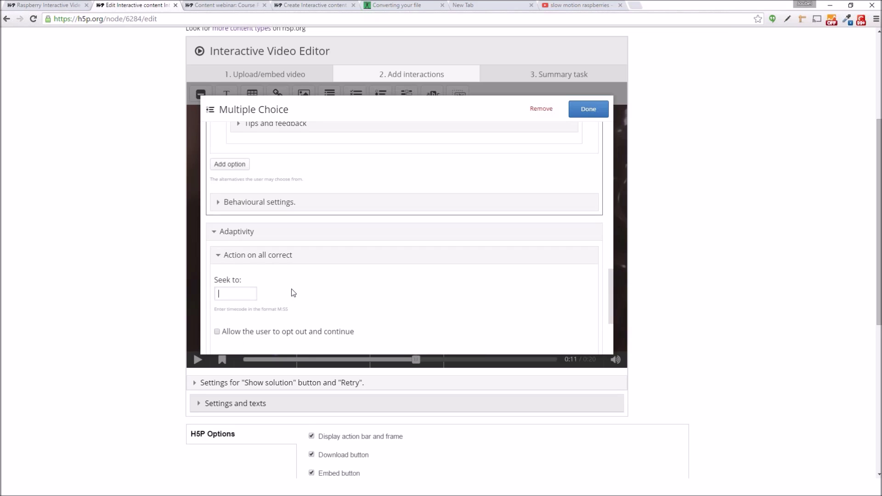
text(0:13)
scroll(283, 269, down, 1)
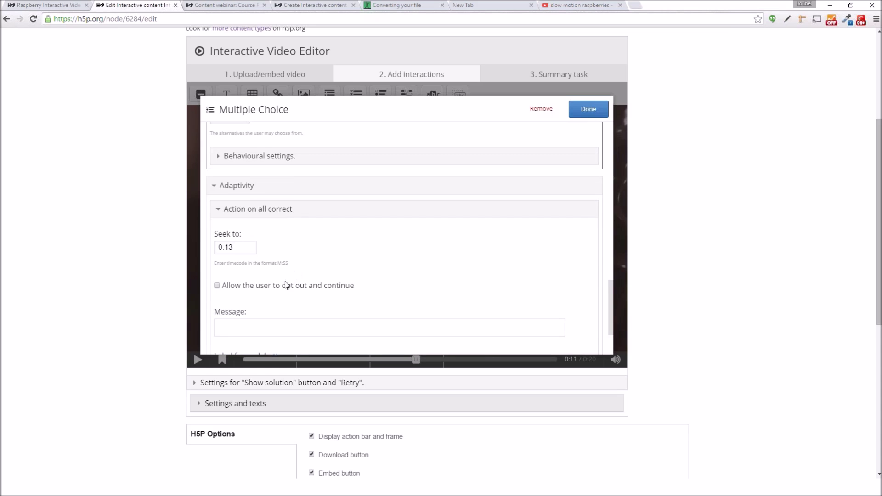
scroll(246, 292, down, 1)
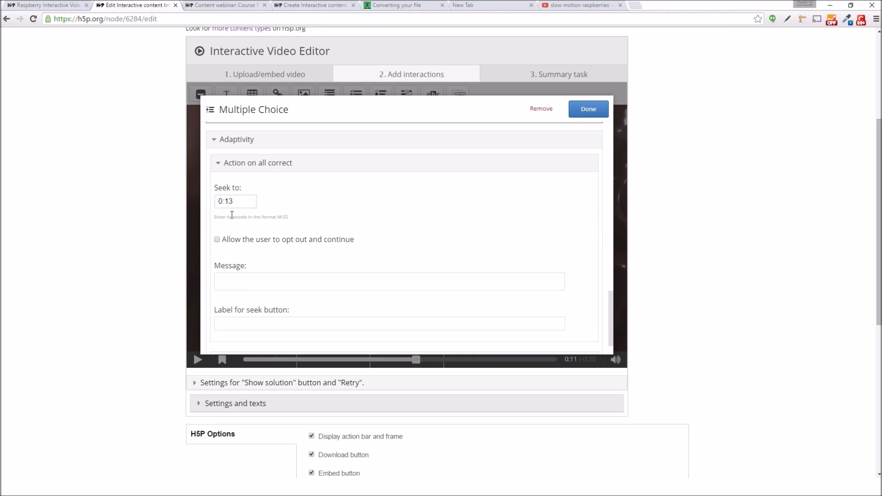
Enter the message "You get to see the raspberries from a new angle!" for the action on all correct.
click(277, 282)
scroll(345, 263, down, 1)
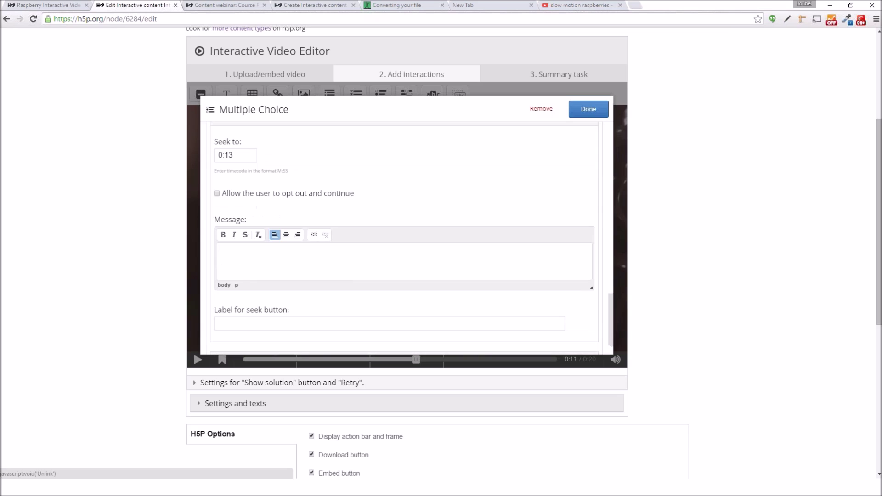
text(Y)
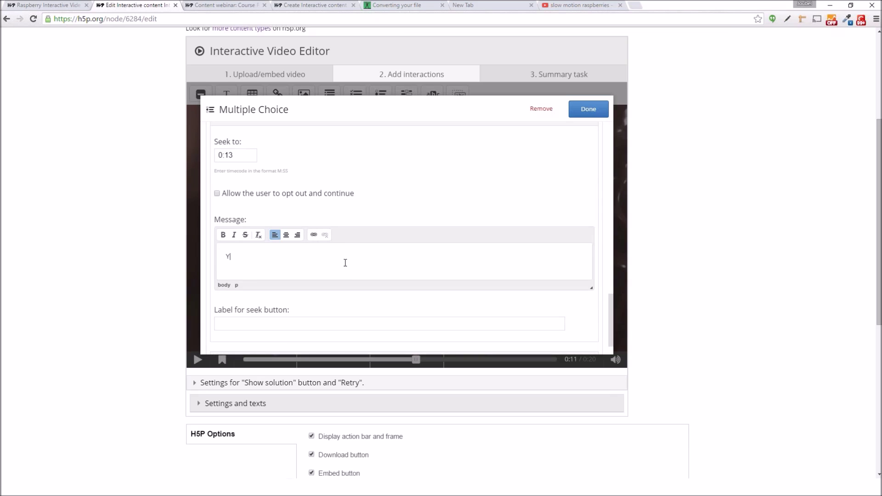
text(ou get to see the raspberries from a new angle!)
Label the seek button of the action on all correct "Continue" and collapse that action's settings.
scroll(362, 257, down, 1)
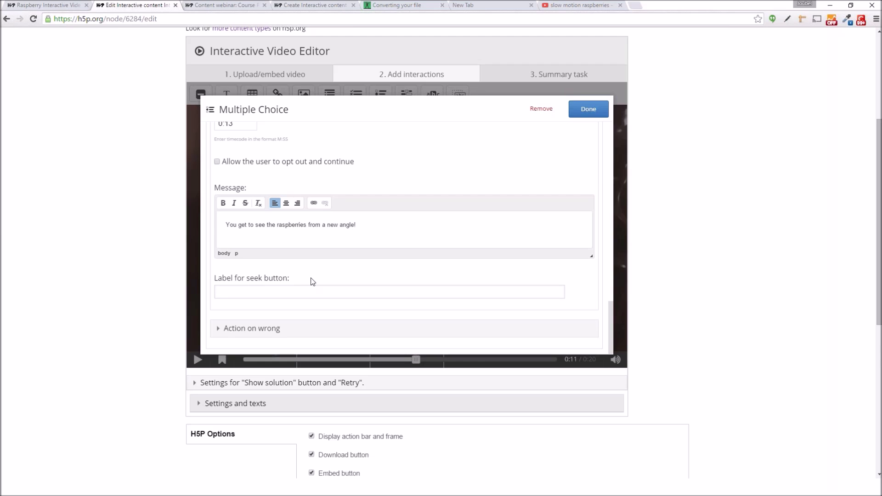
text(Continue)
scroll(277, 227, up, 1)
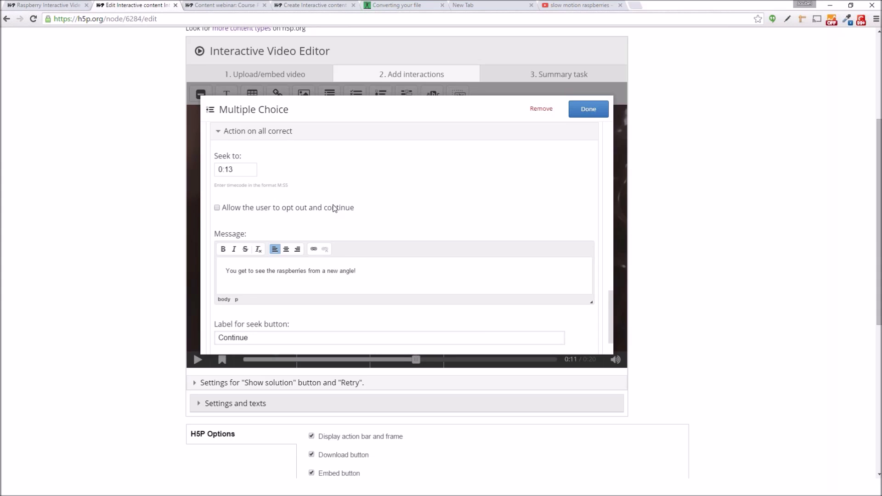
scroll(258, 268, down, 1)
scroll(253, 170, up, 1)
click(239, 168)
drag(250, 170, 215, 170)
scroll(332, 176, up, 1)
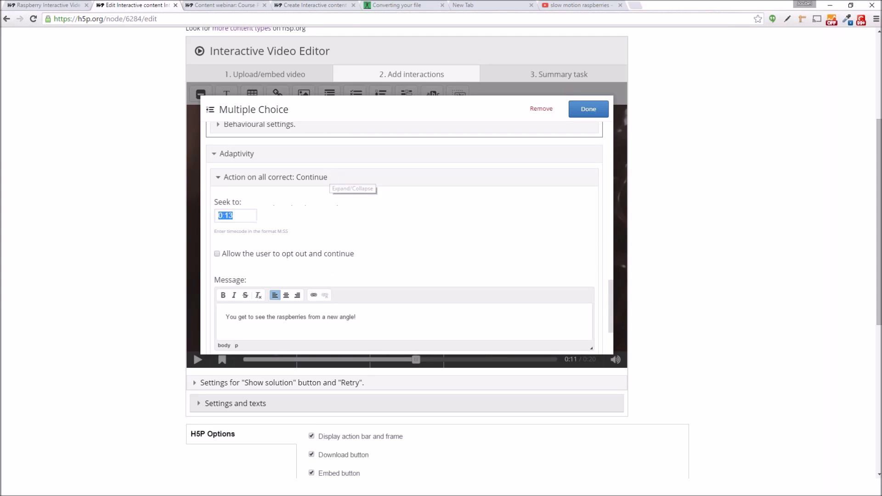
click(240, 180)
scroll(341, 228, up, 3)
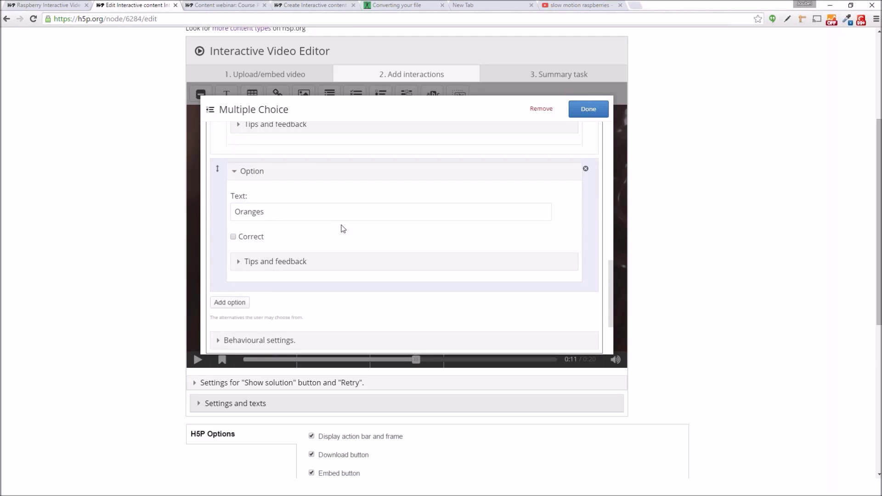
scroll(342, 230, down, 5)
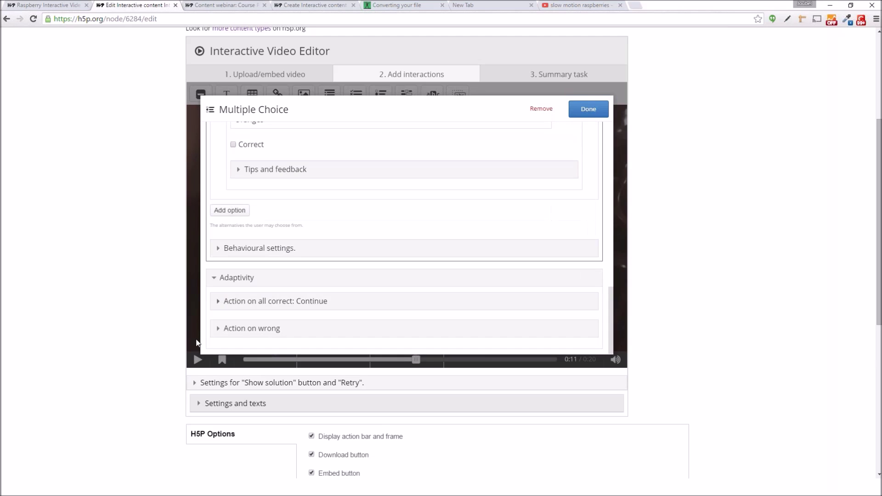
Set the Multiple Choice adaptivity action on wrong to seek to 0:00.
click(249, 328)
scroll(282, 289, down, 2)
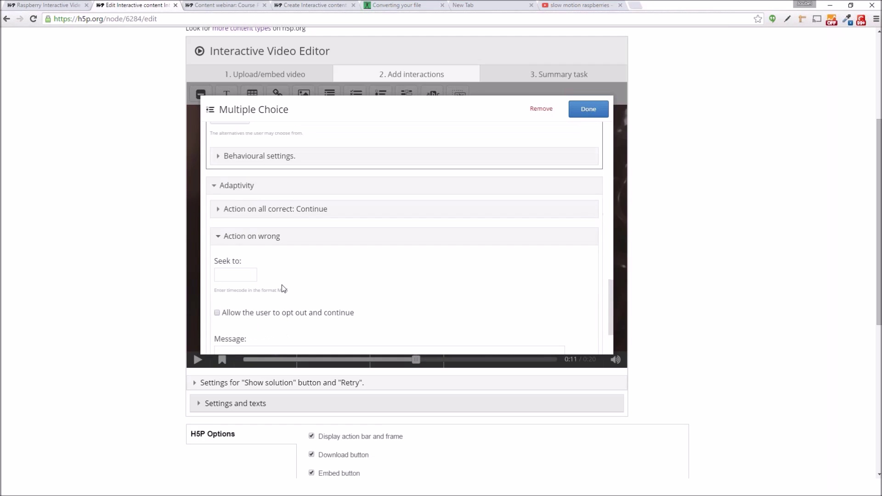
click(241, 276)
scroll(325, 268, down, 1)
text(0:0)
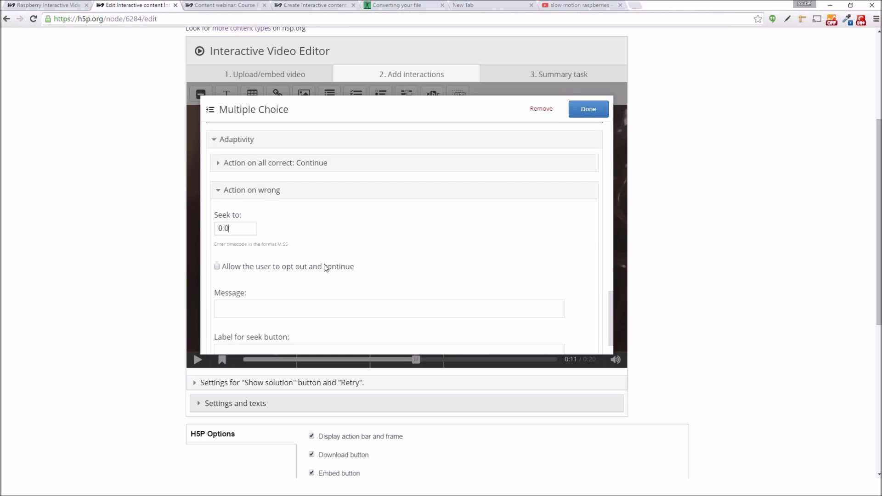
text(0)
scroll(288, 255, down, 1)
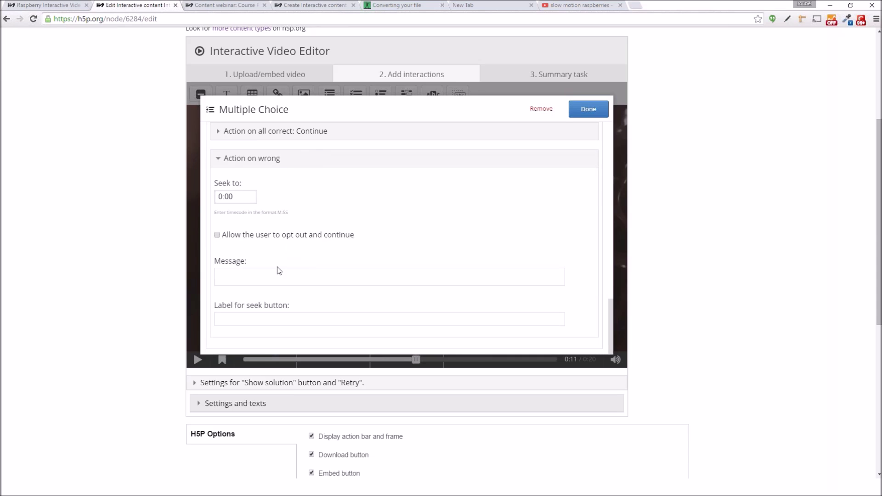
Enter the message "You need to pay more attention!" for the action on wrong.
click(291, 274)
text(You )
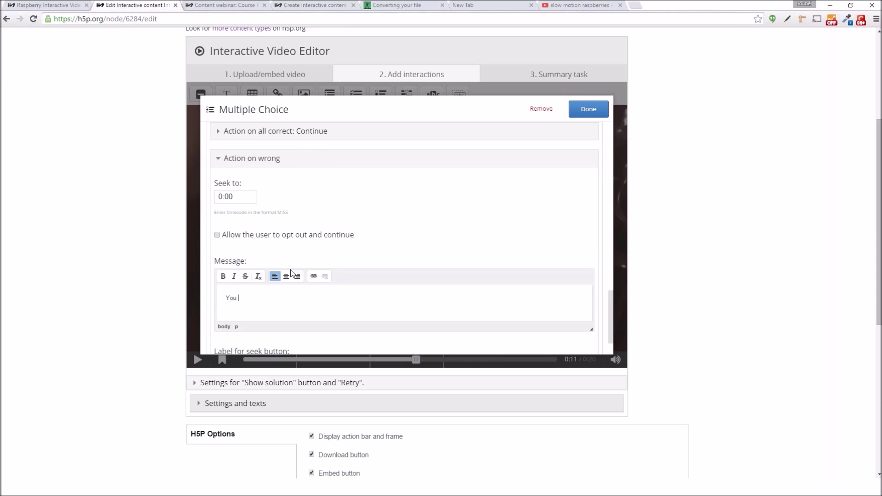
text(need to pay more attention!)
Label the seek button of the action on wrong "Continue" and finish editing the Multiple Choice interaction.
scroll(313, 258, down, 1)
click(261, 316)
text(Co)
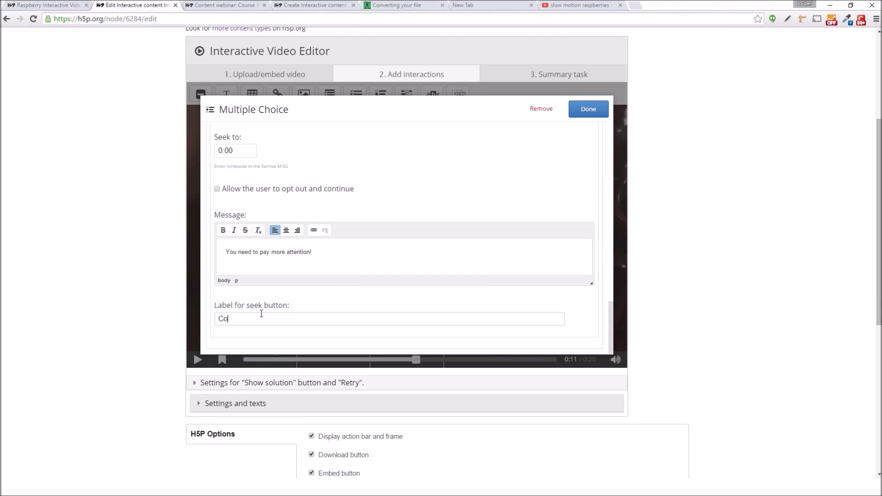
text(ntinue)
scroll(275, 264, down, 1)
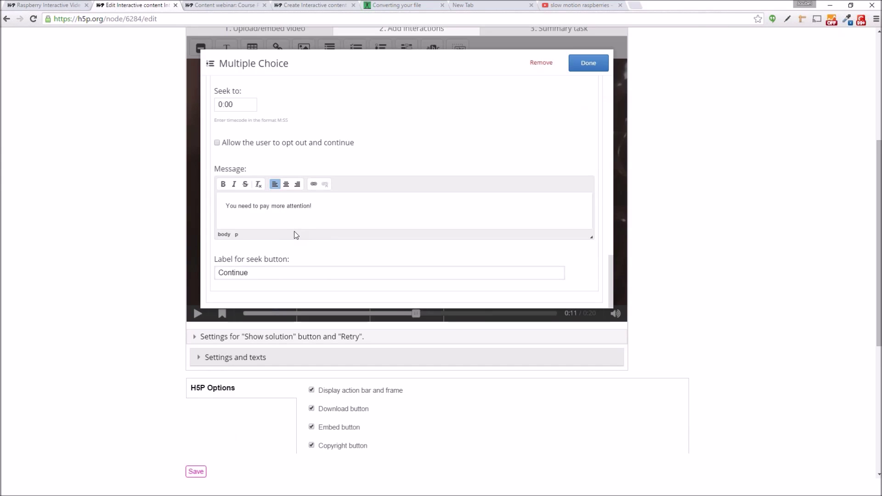
click(589, 64)
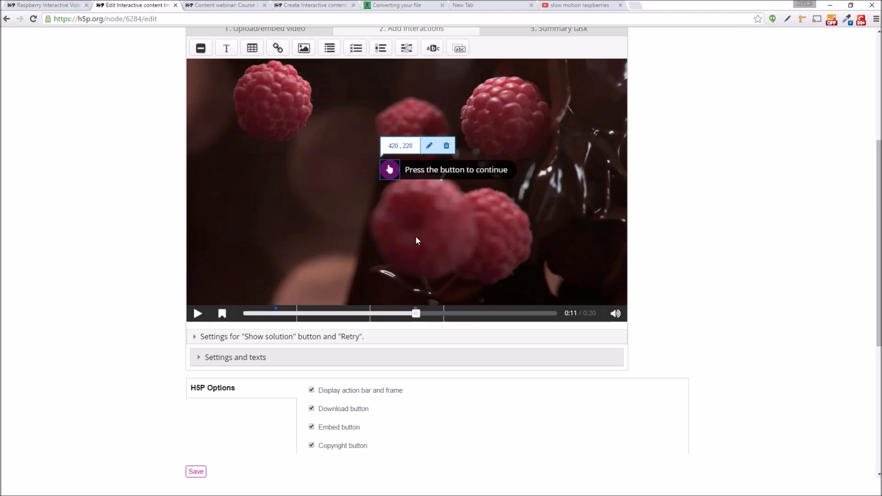
Save the edited interactive video content.
scroll(367, 233, up, 1)
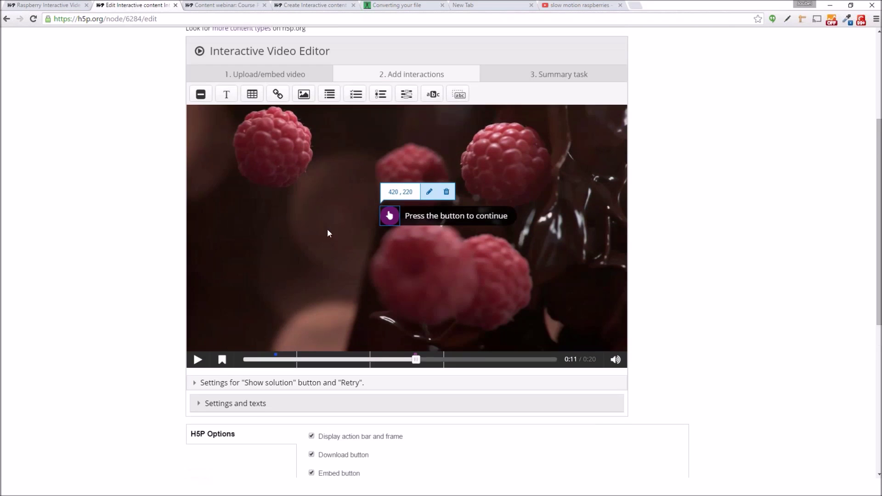
scroll(68, 265, down, 3)
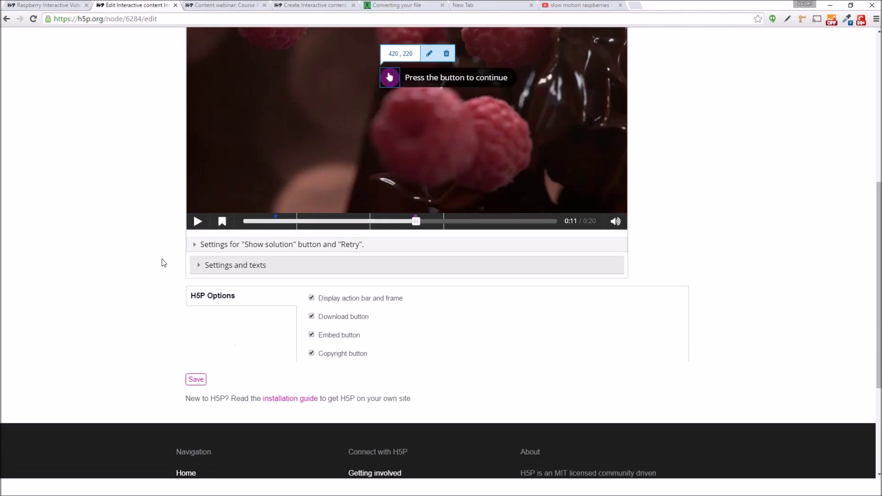
click(196, 380)
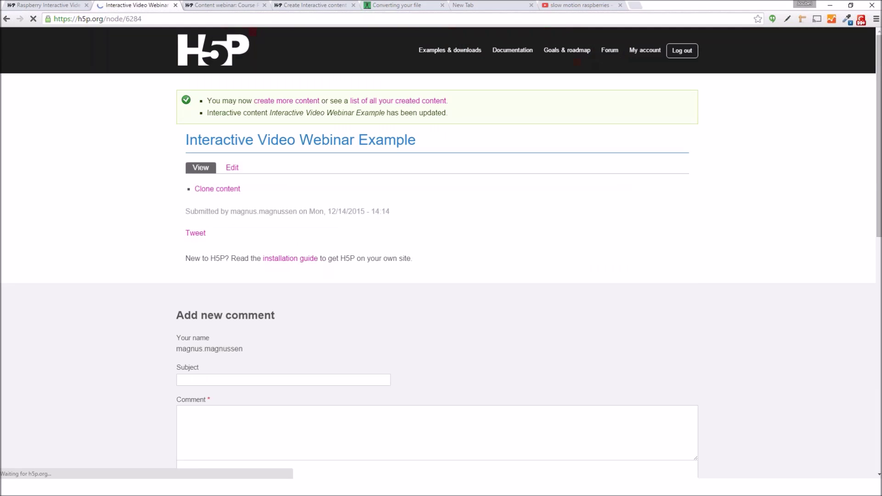
Play the saved video past the raspberry facts poster up to the question button at 0:11.
scroll(264, 278, down, 2)
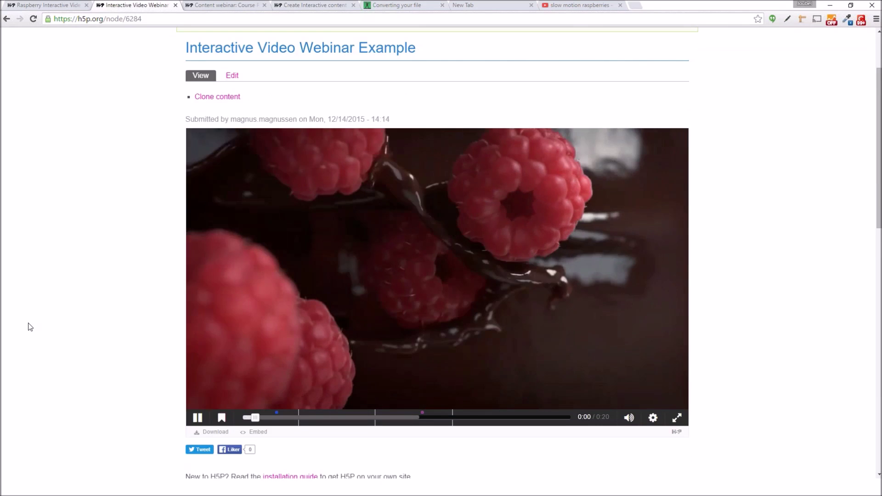
scroll(29, 325, down, 1)
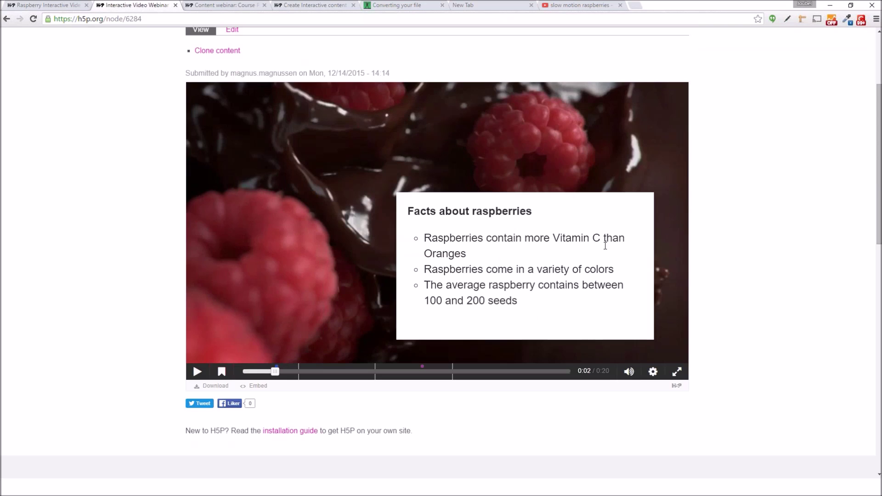
click(201, 373)
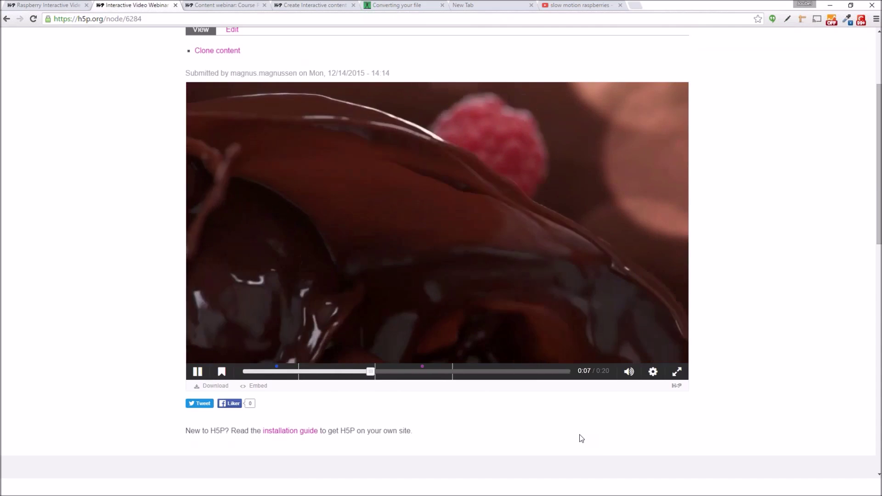
scroll(530, 430, up, 1)
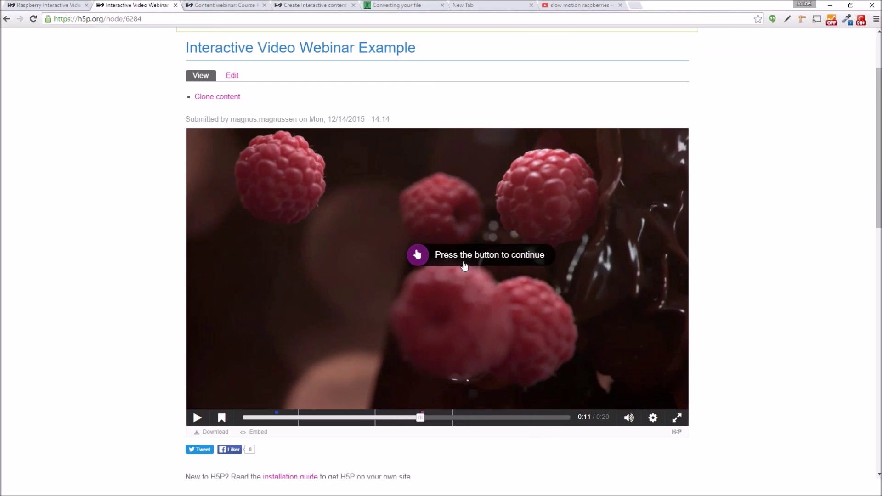
Test the adaptivity by answering the Vitamin C question with Oranges, checking the answer and continuing.
click(431, 259)
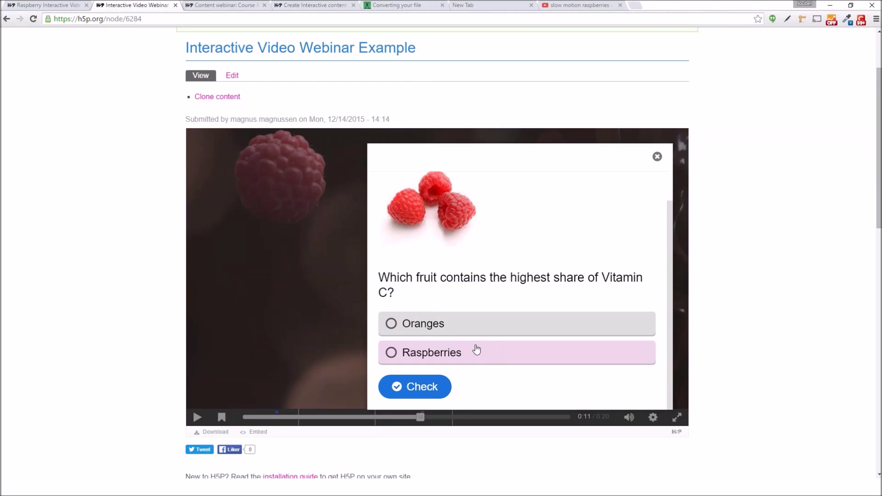
click(474, 325)
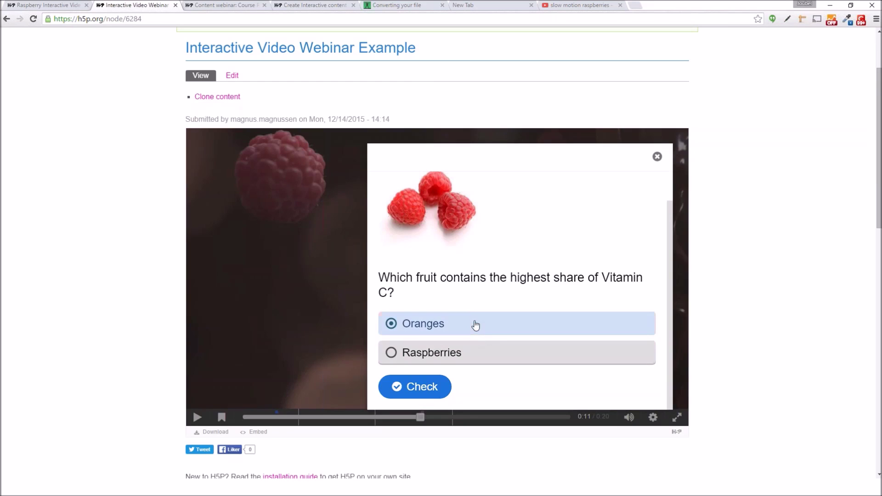
click(416, 387)
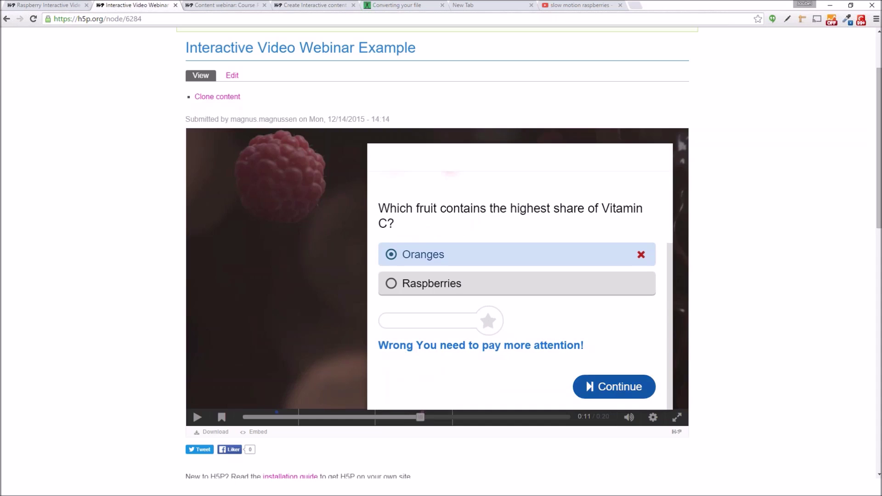
click(609, 391)
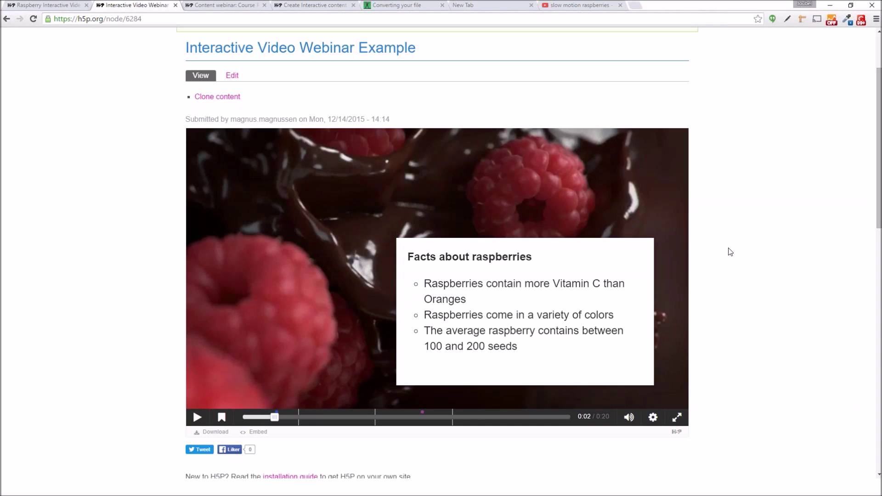
key(alt+Tab)
key(alt+Tab)
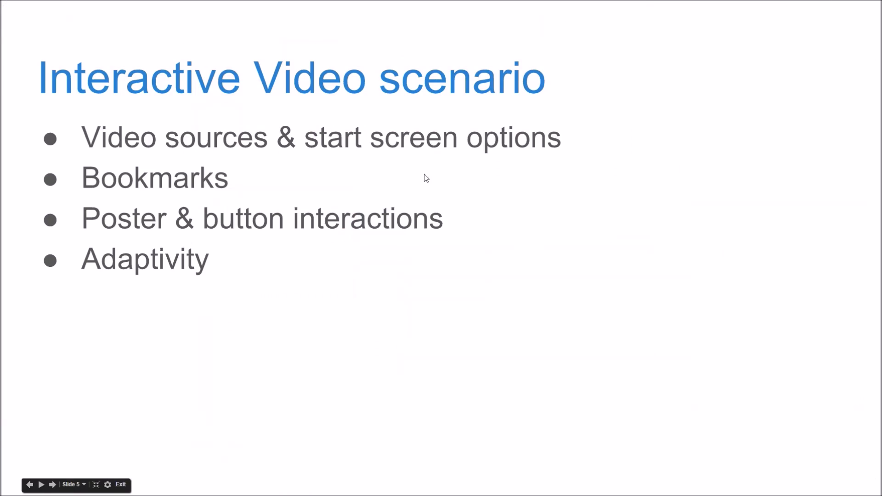
key(Right)
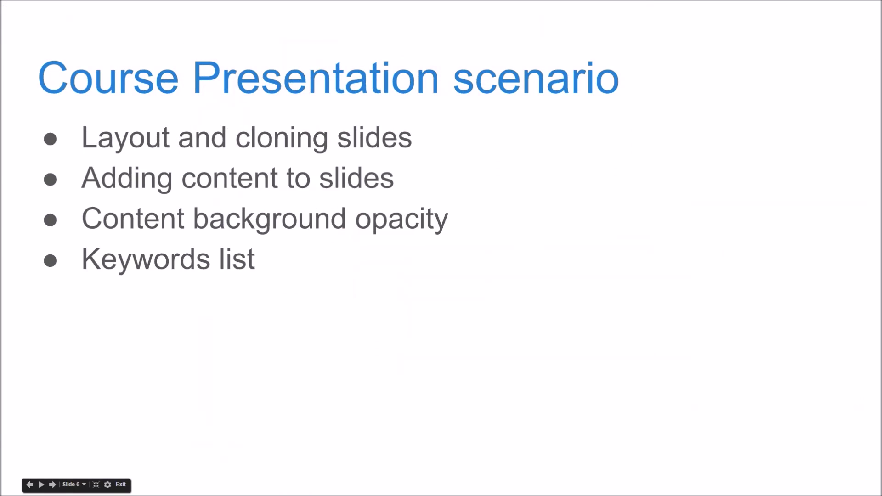
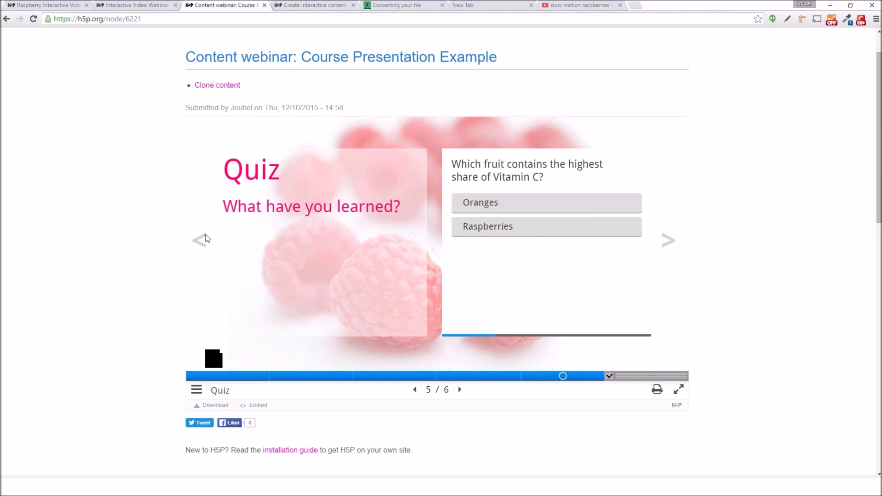
Go through the example Course Presentation's Seeds, Quiz and Summary slides and restart it with Retry.
click(205, 249)
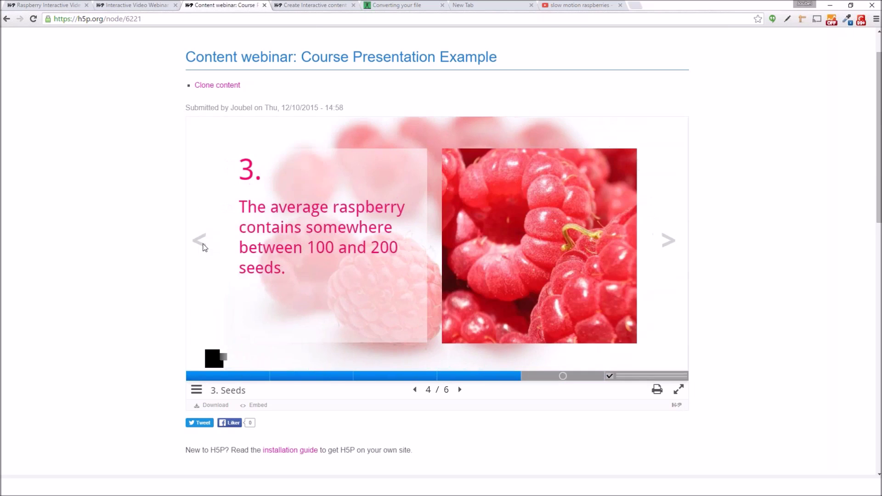
click(667, 246)
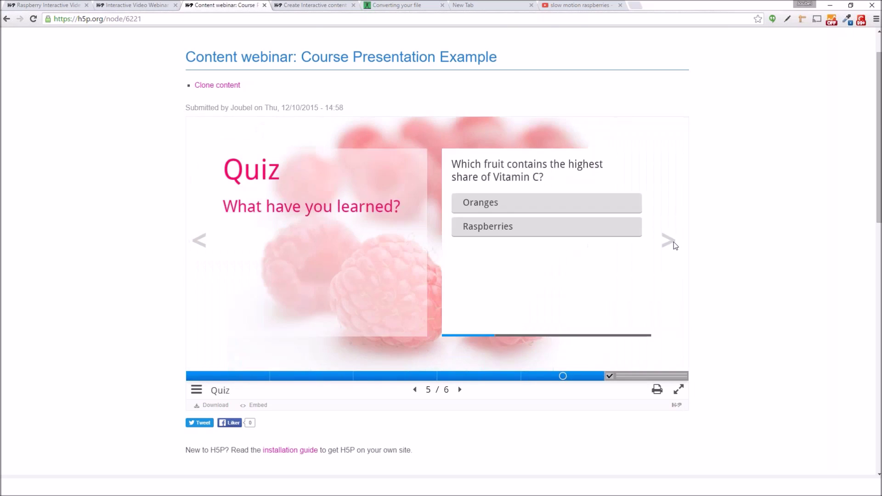
click(675, 246)
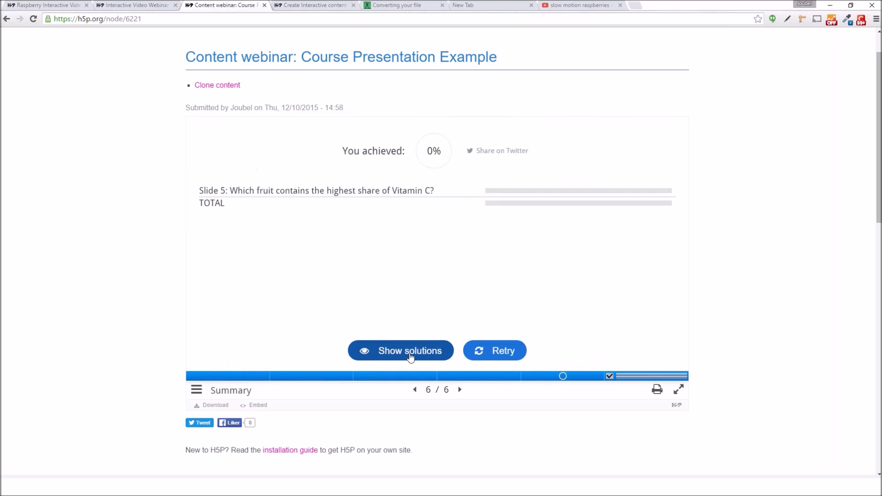
click(500, 355)
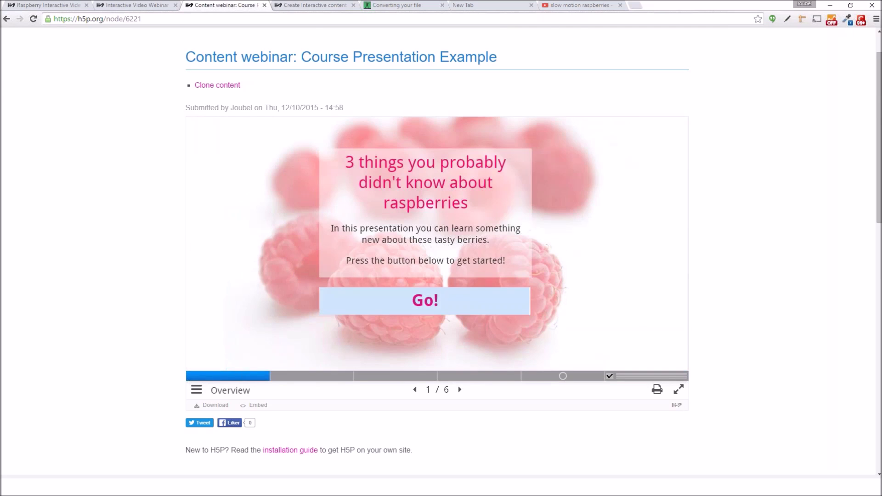
Start the example presentation and use its keywords list to jump to 3. Seeds and back to Overview.
click(420, 298)
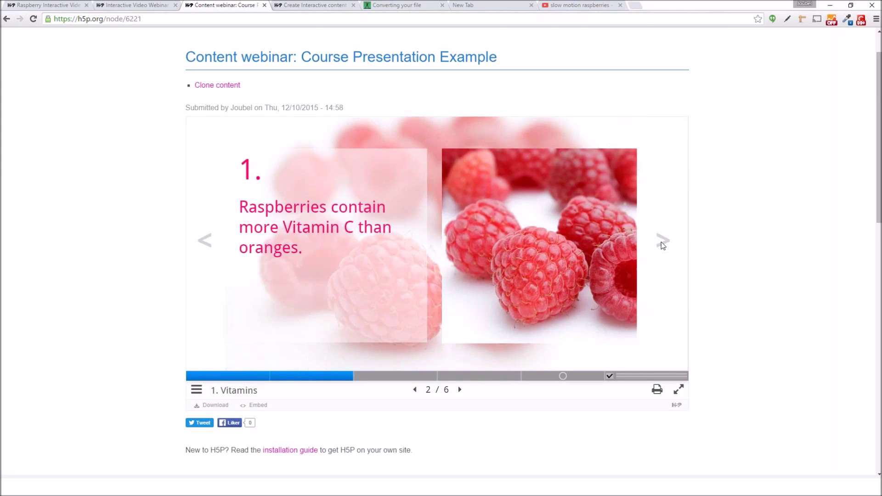
click(226, 391)
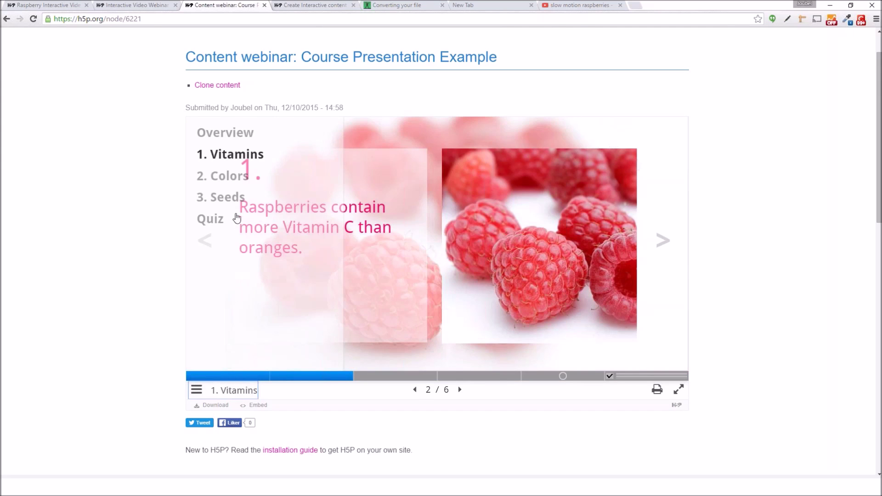
click(235, 198)
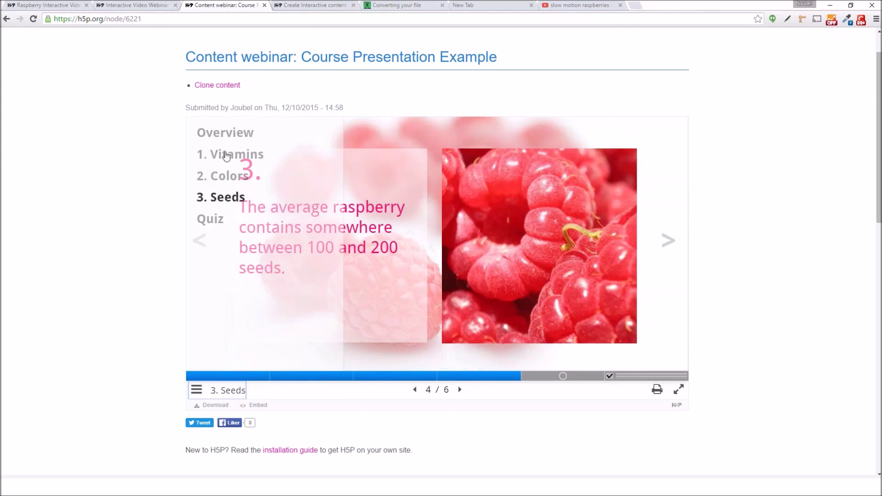
click(226, 133)
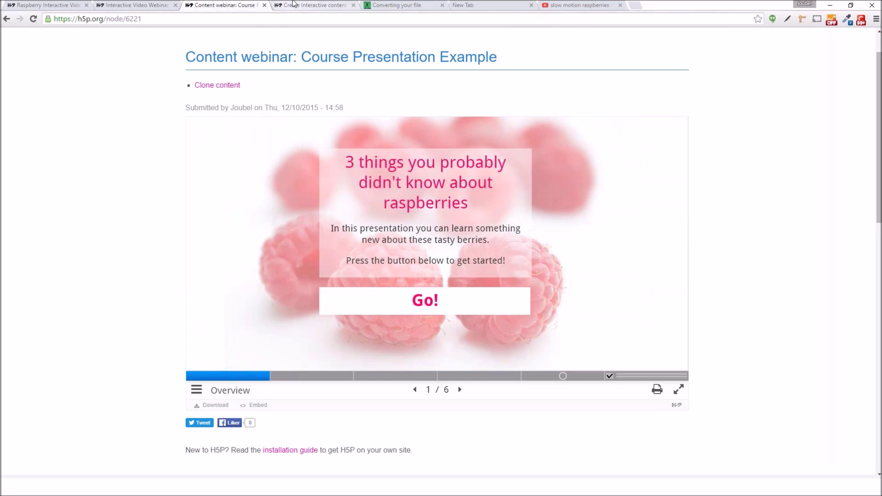
Go to the Create Interactive content page for "Course Presentation Webinar Example" and choose Course Presentation as the content type.
click(293, 5)
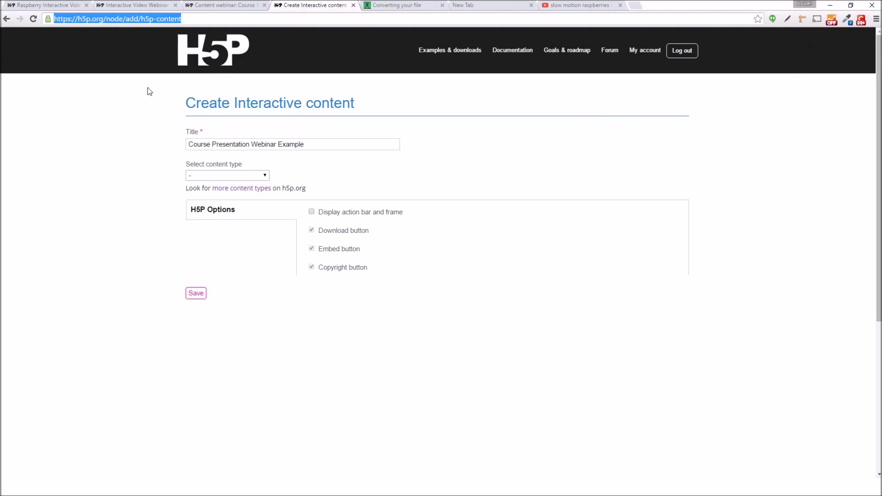
click(239, 178)
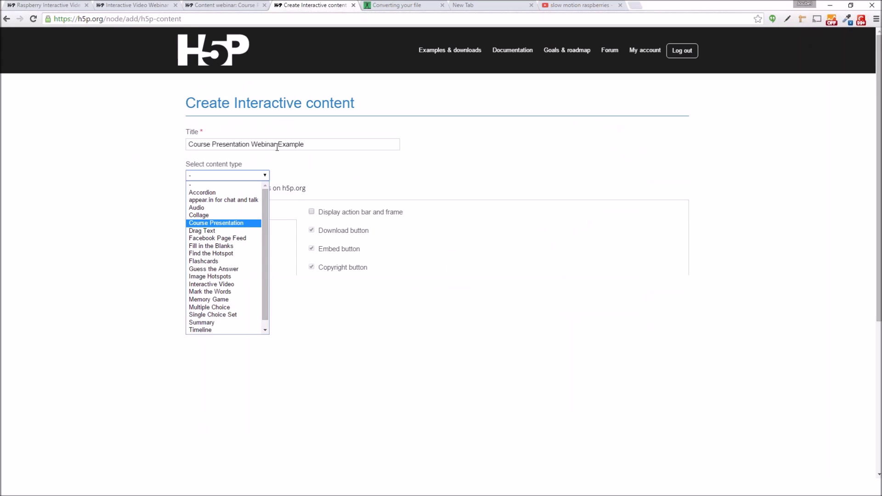
click(222, 224)
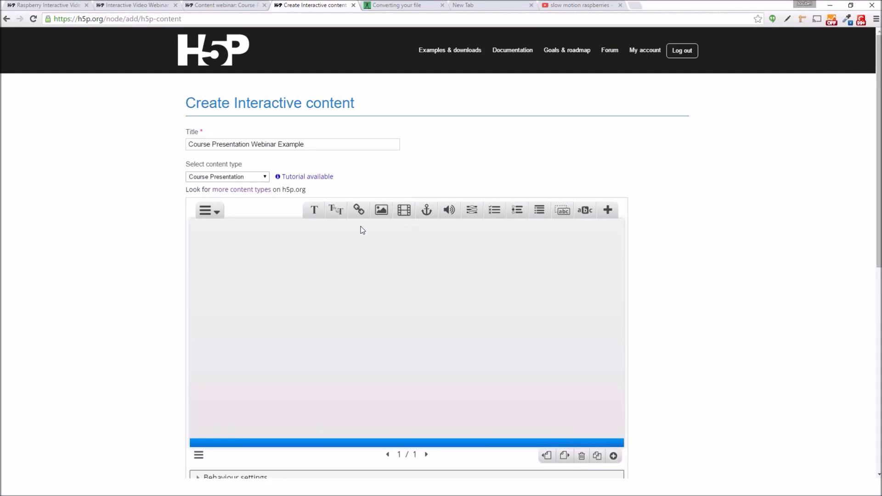
Enable the display of the action bar and frame in the H5P options of the new presentation.
scroll(167, 145, down, 2)
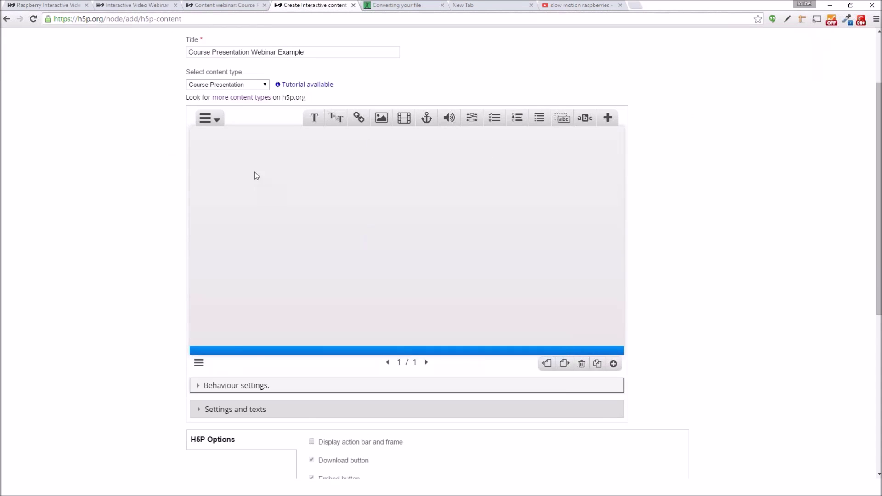
scroll(410, 276, down, 1)
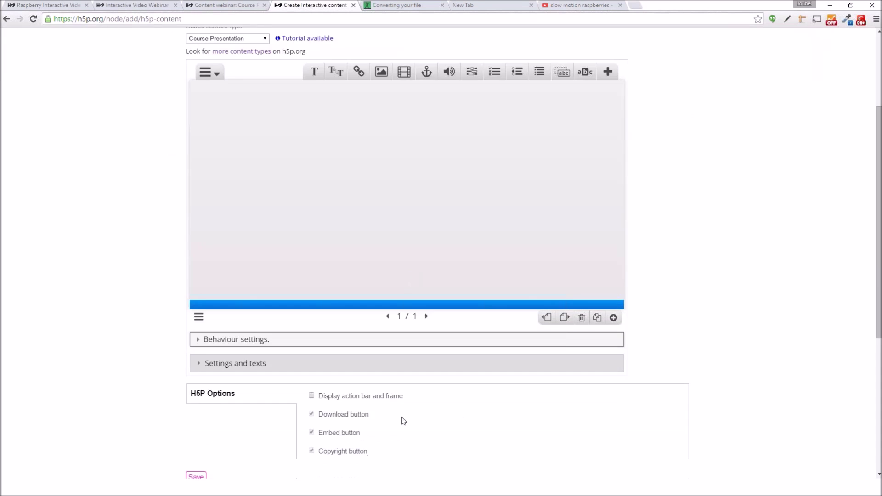
click(328, 399)
scroll(126, 294, up, 2)
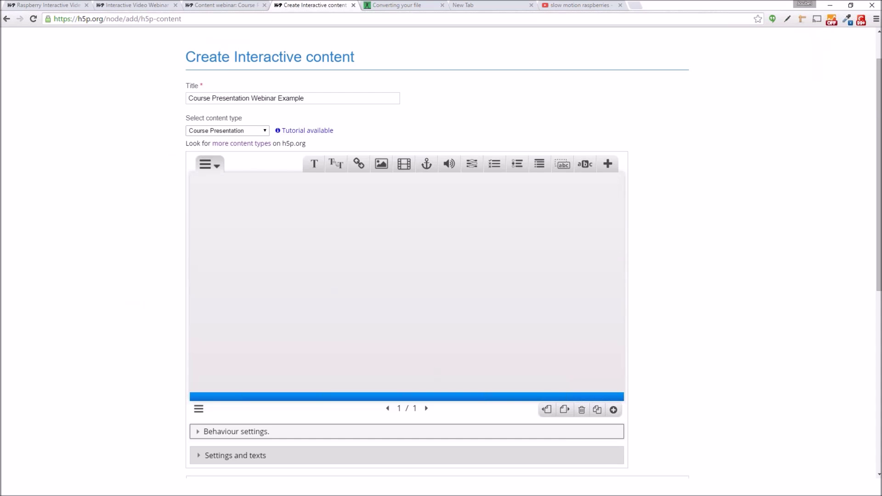
click(216, 165)
click(216, 167)
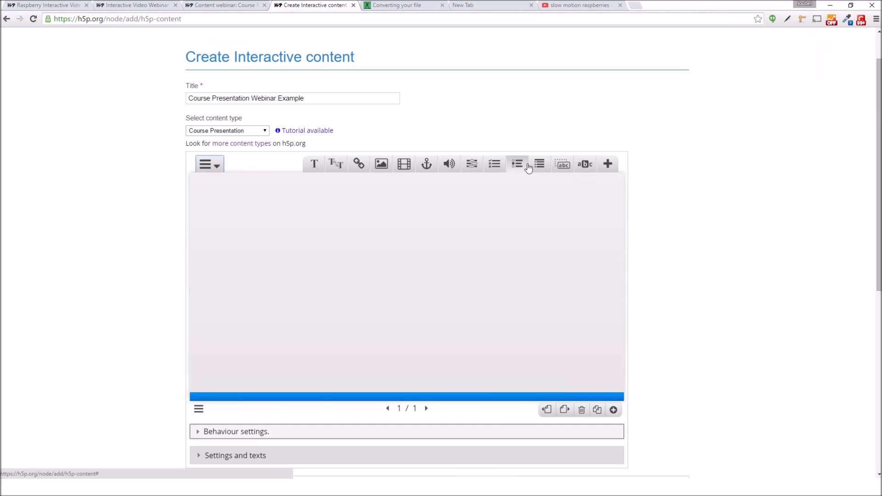
mouse_move(608, 164)
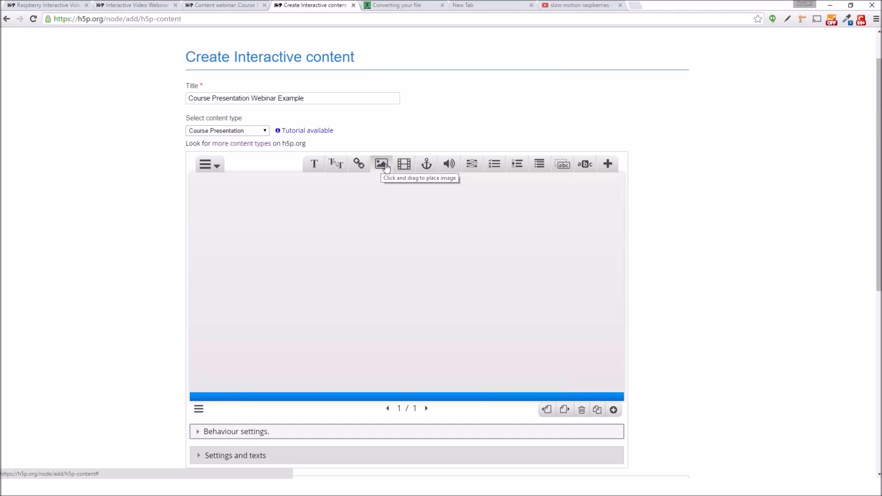
Place an image at position 0,0 on the first slide and load background-image.jpg from the webinar course presentation folder into it.
drag(381, 164, 186, 177)
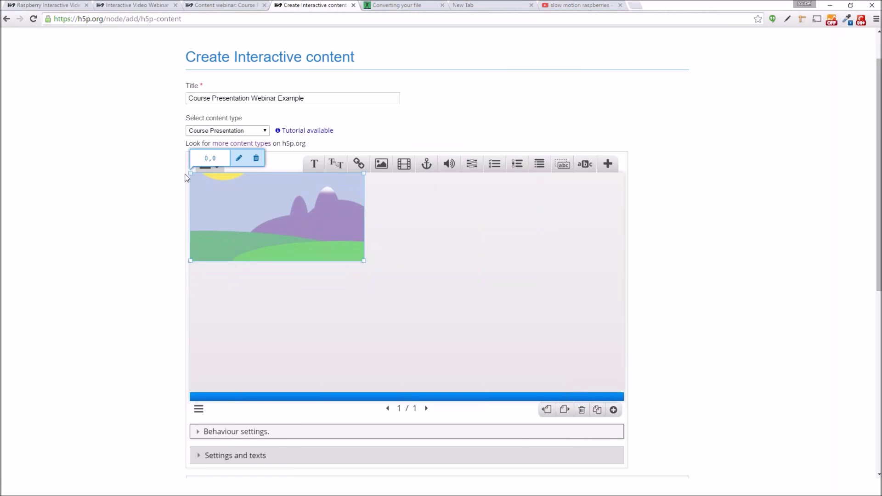
drag(186, 177, 185, 177)
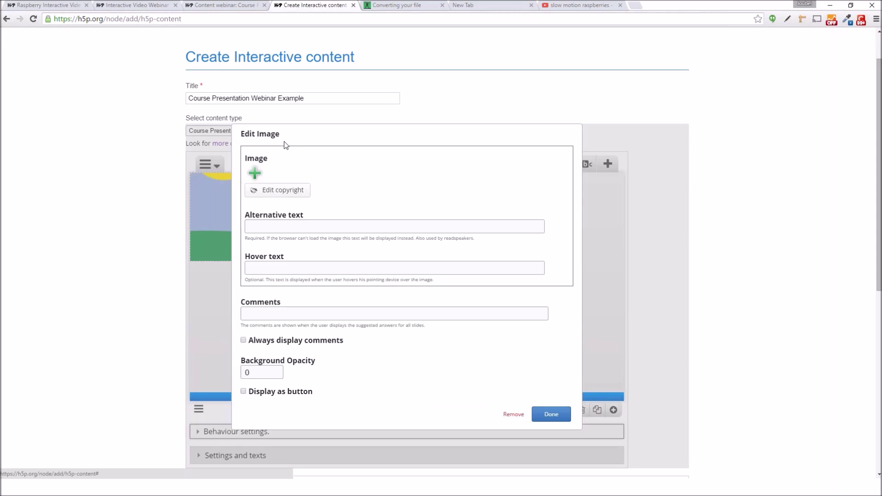
click(255, 173)
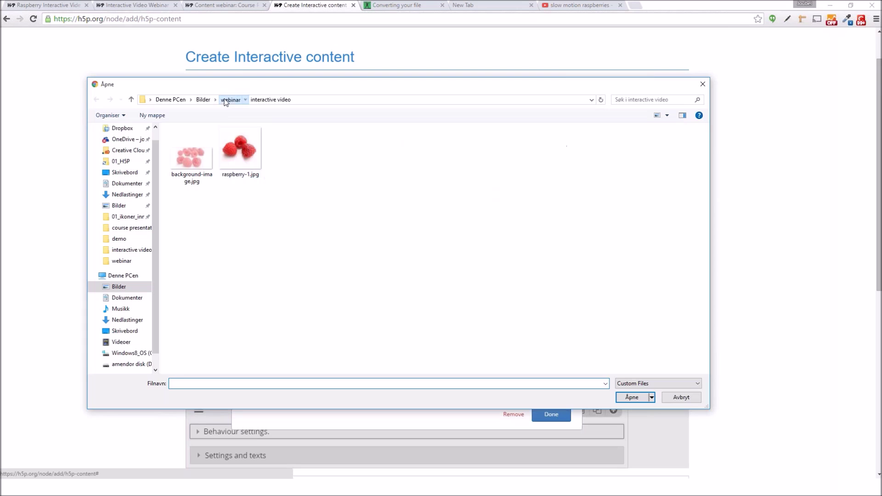
click(231, 100)
double_click(195, 150)
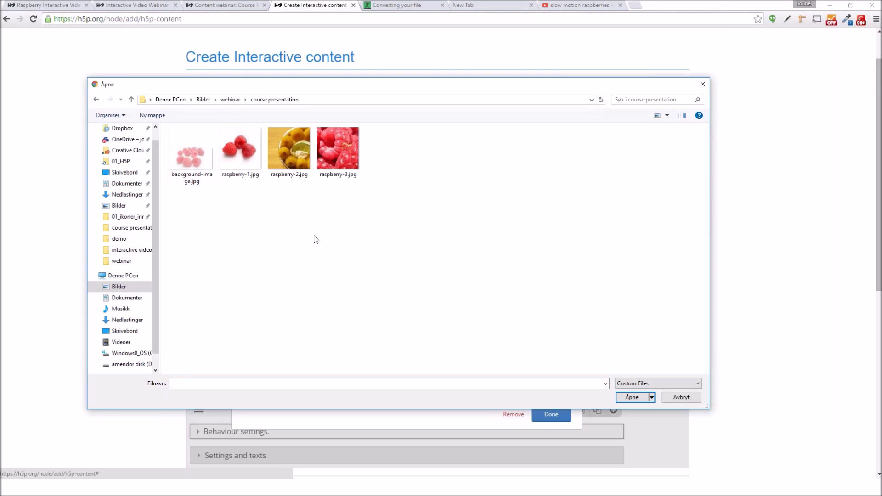
click(186, 159)
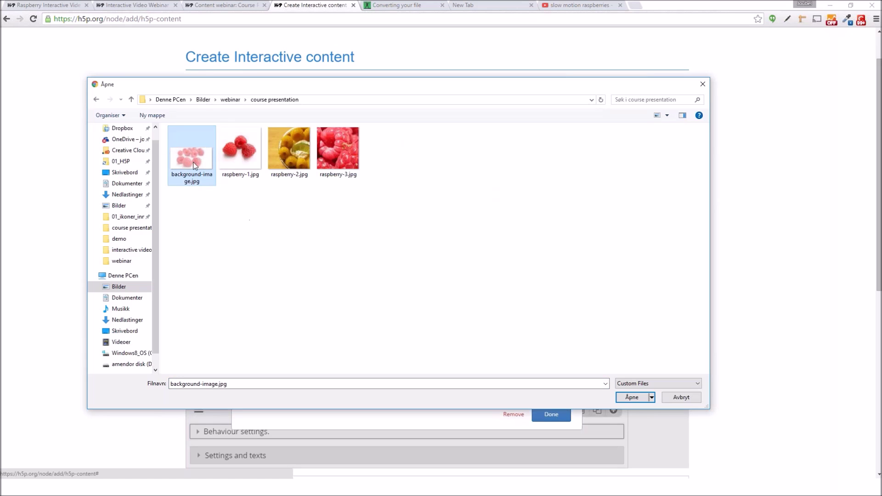
double_click(200, 164)
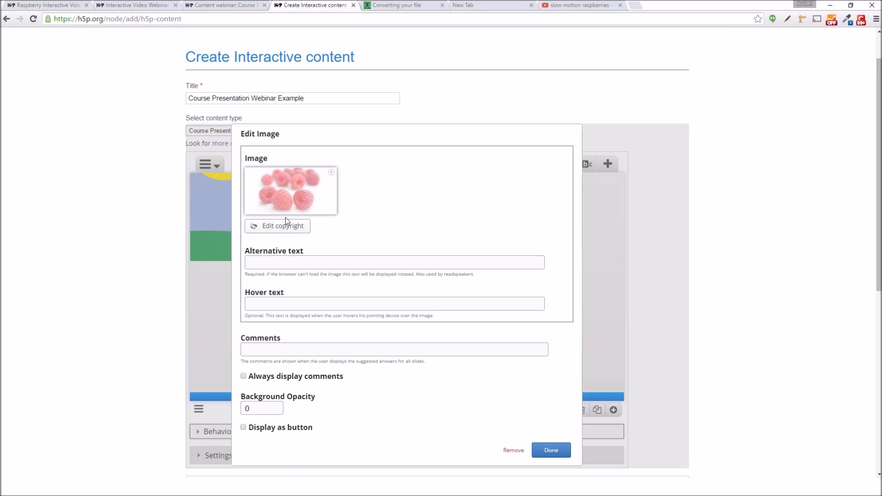
Enter "Background image of raspberries" as the alternative text of the slide's background image.
click(340, 260)
text(Background)
text(image of raspbreries)
key(BackSpace)
key(BackSpace)
key(BackSpace)
key(BackSpace)
key(BackSpace)
key(BackSpace)
text(erries)
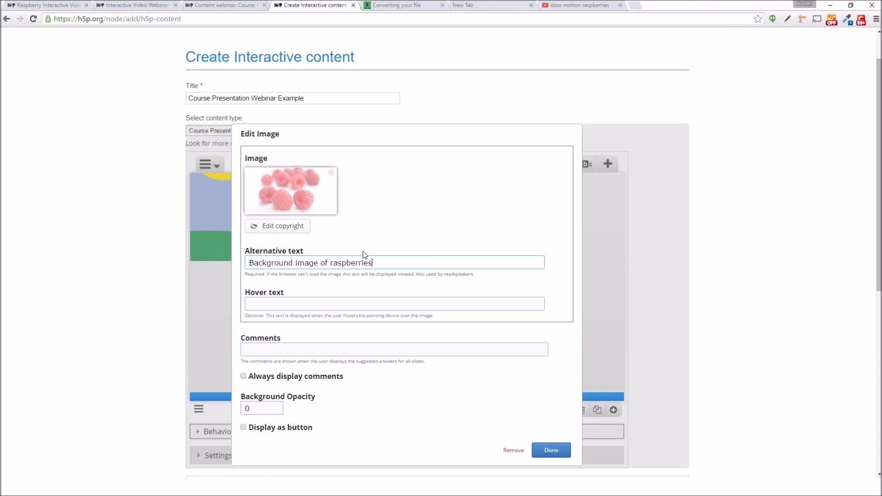
Finish the raspberry background image's settings and enlarge the image from its lower corner to fill the whole slide.
click(265, 304)
click(551, 451)
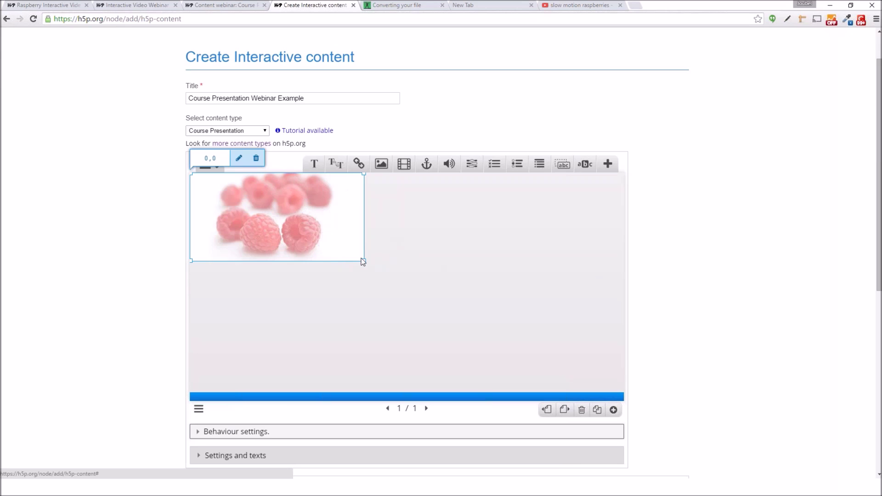
drag(363, 261, 615, 399)
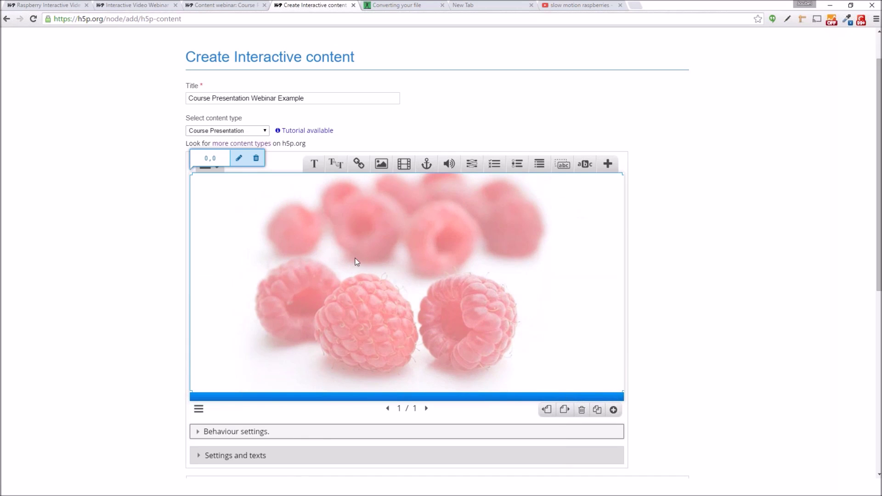
click(239, 158)
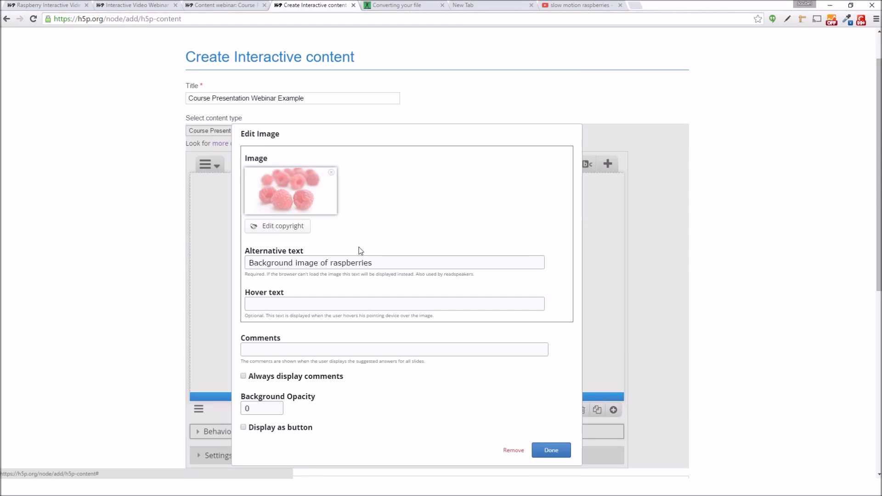
click(555, 449)
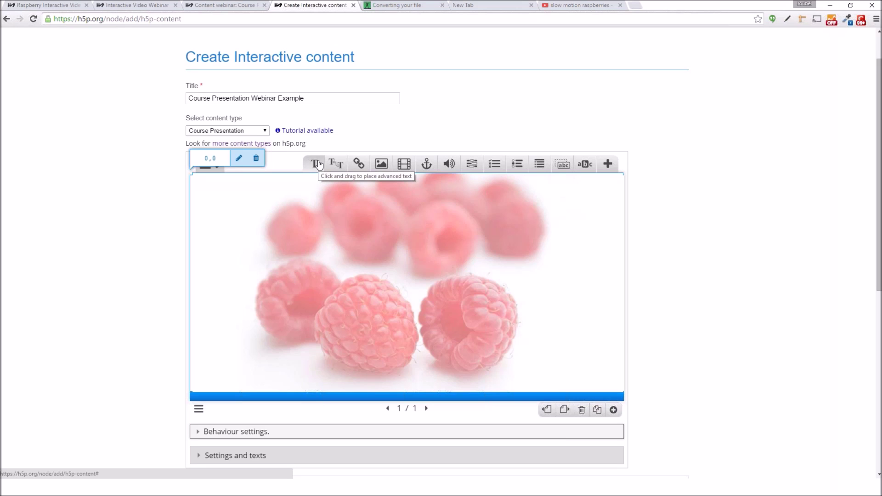
Add an advanced text element at 290, 110 containing the title and introduction text copied from the first slide of the Course Presentation Example.
drag(315, 164, 326, 228)
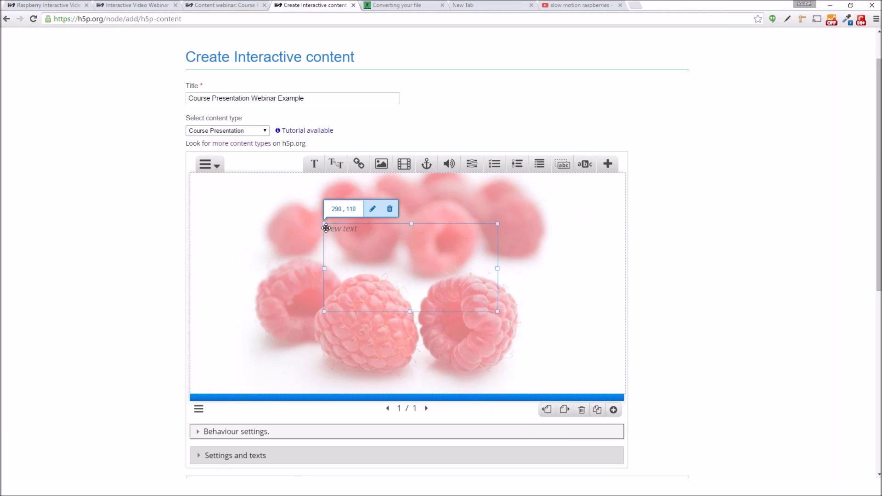
double_click(325, 228)
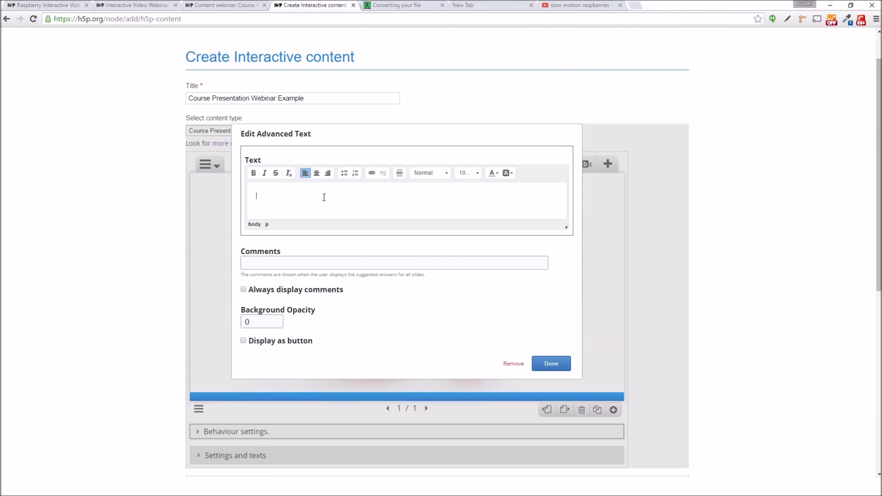
click(228, 5)
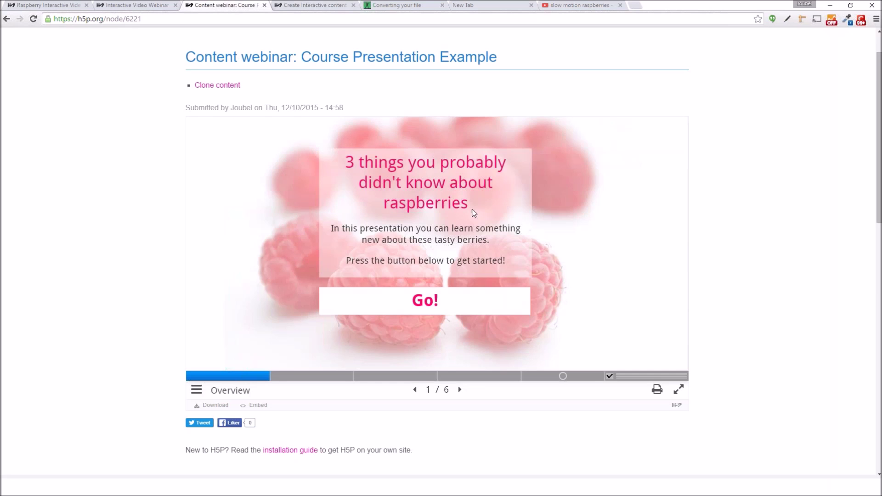
drag(512, 266, 347, 161)
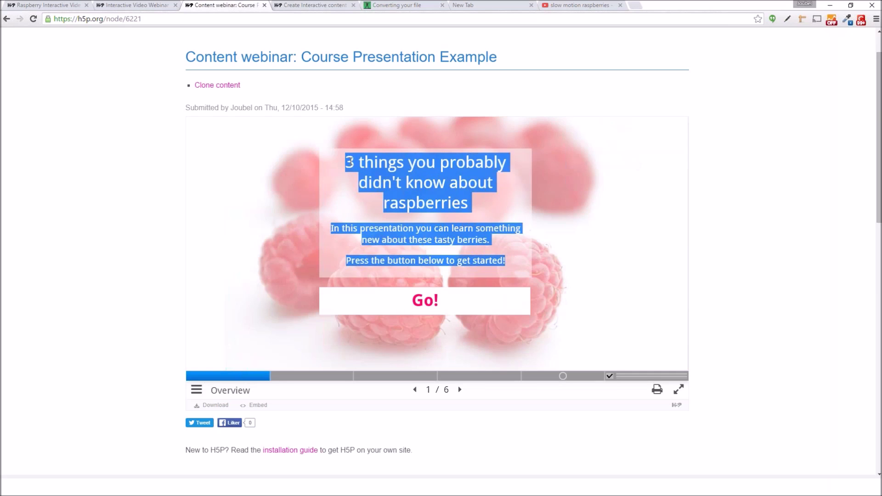
click(322, 5)
click(347, 203)
text(3 things you probably didn't know about raspberries In this presentation you can learn something new about these tasty berries Press the button below to get started!)
click(462, 213)
text(.)
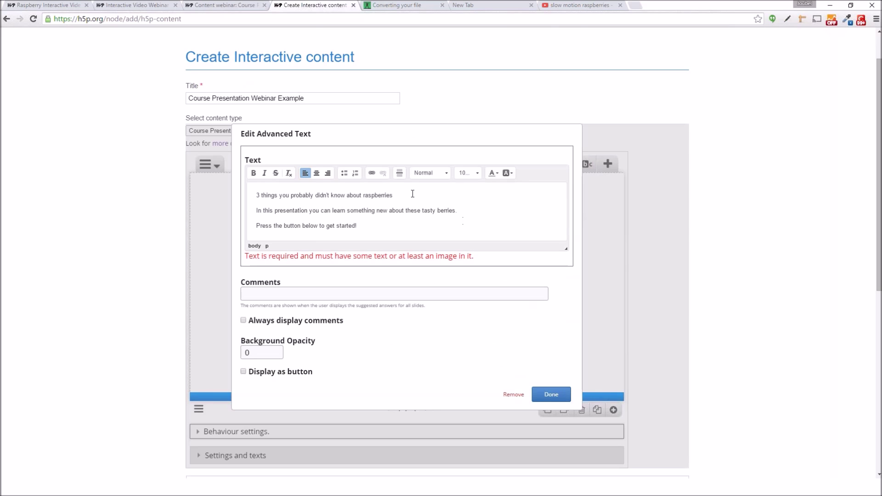
Colour the heading line "3 things you probably didn't know about raspberries" with the custom colour #ff0066.
drag(413, 194, 255, 179)
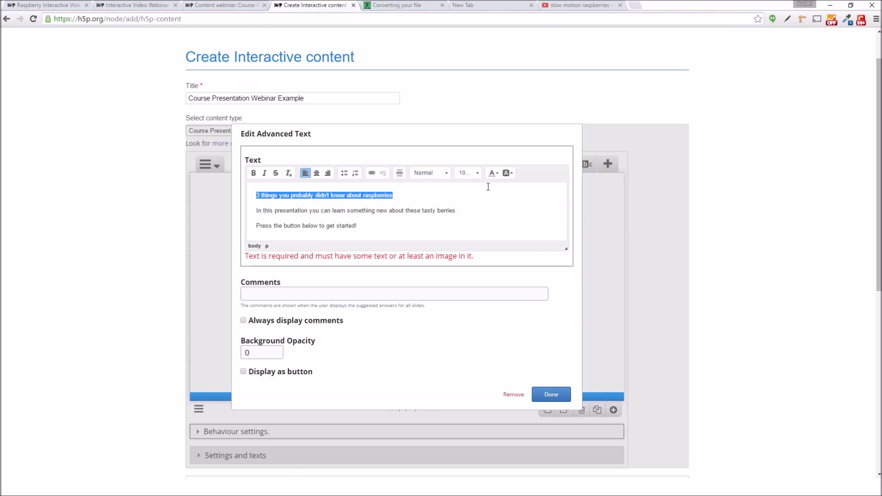
click(493, 173)
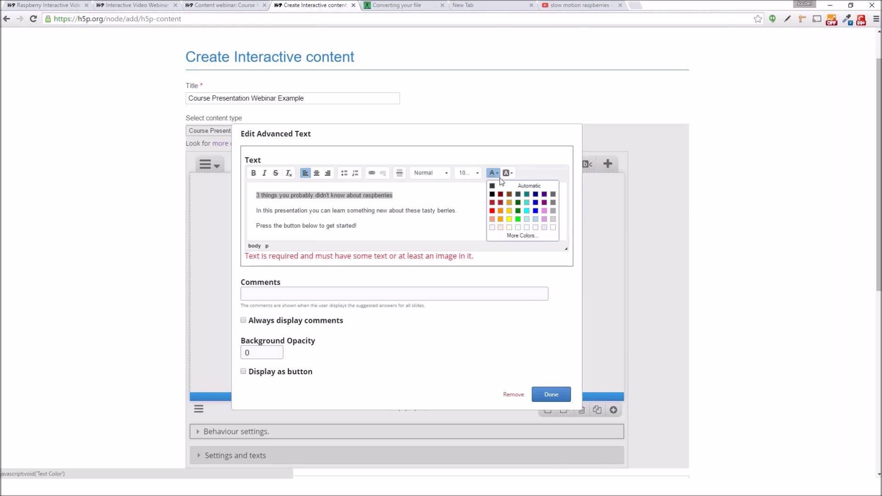
click(521, 236)
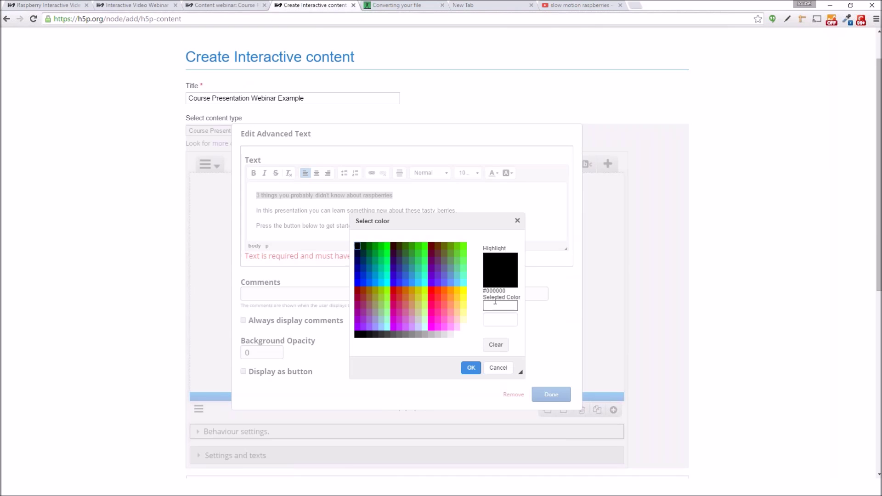
click(430, 299)
click(432, 304)
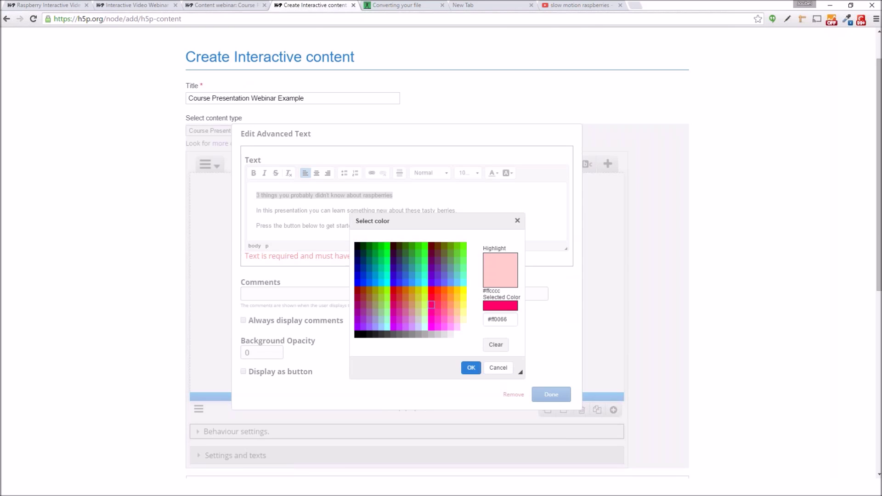
click(472, 366)
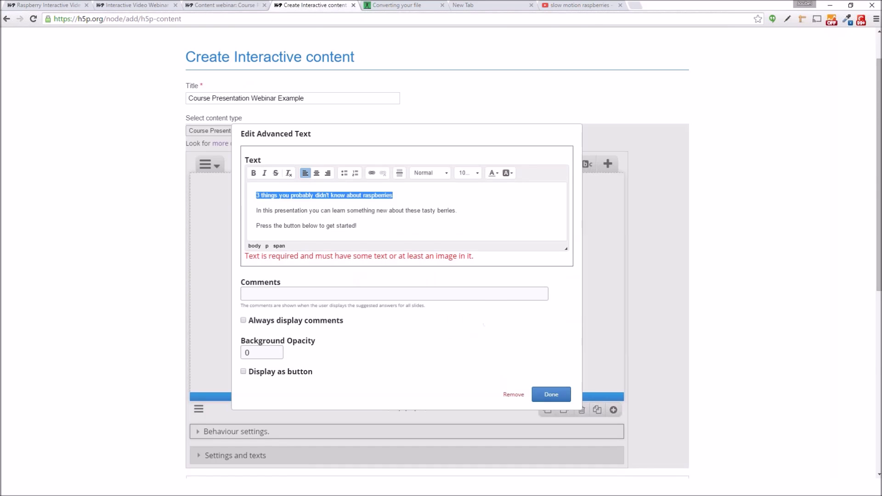
Set the heading line's font size to 175% and centre it.
drag(404, 198, 256, 195)
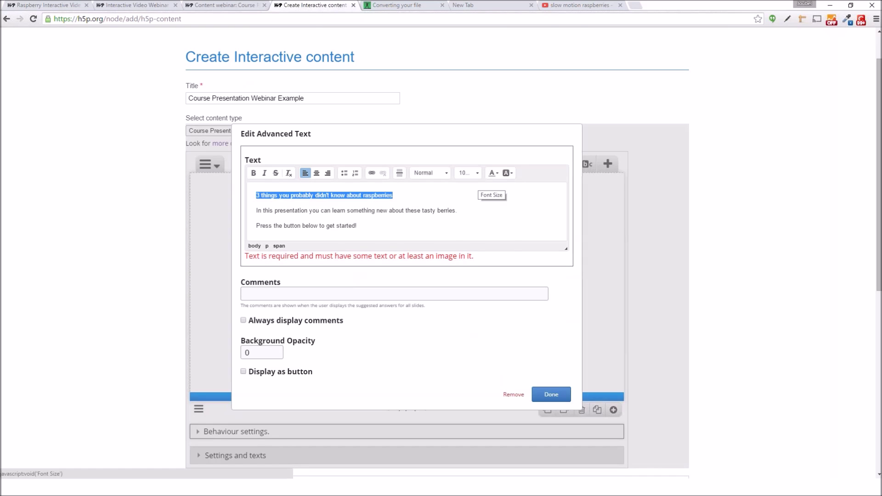
click(468, 173)
scroll(481, 248, down, 2)
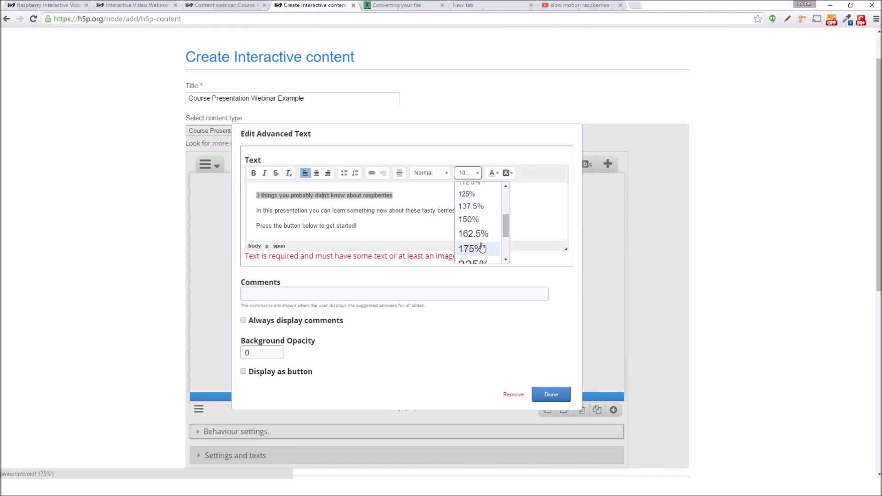
click(481, 247)
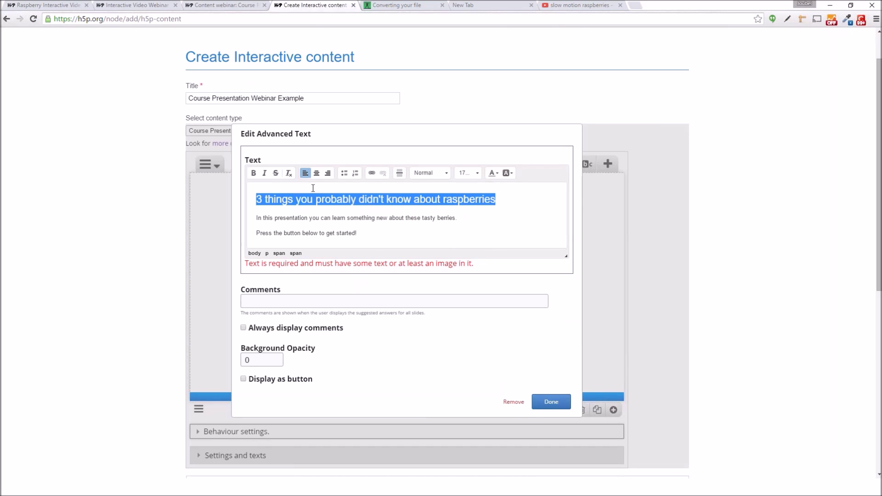
click(317, 174)
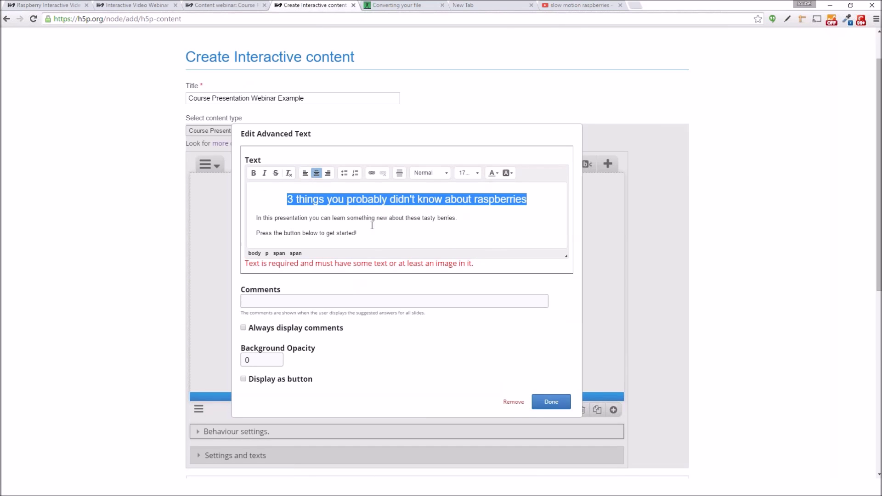
Centre the two introduction paragraphs below the heading.
click(439, 233)
drag(351, 226, 258, 206)
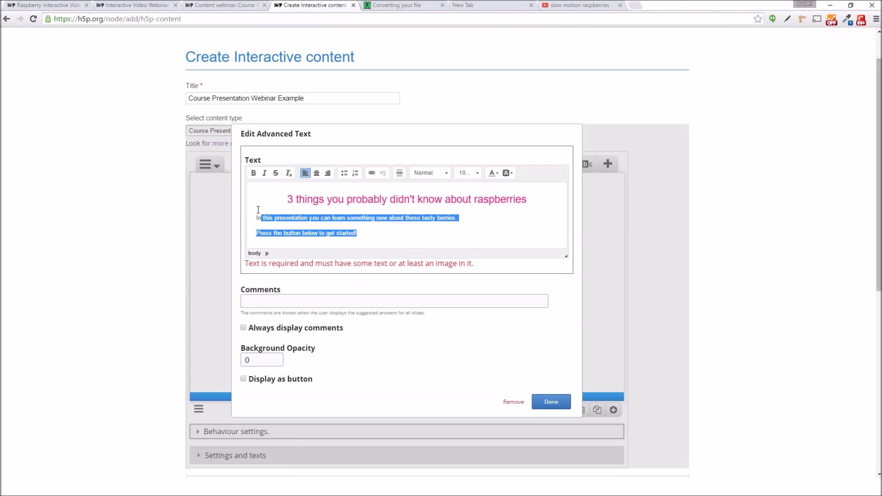
click(317, 174)
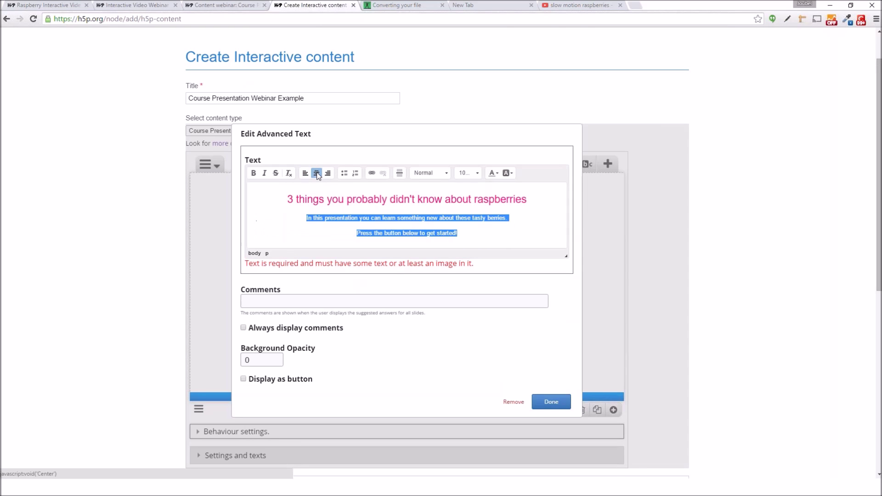
click(408, 343)
click(434, 227)
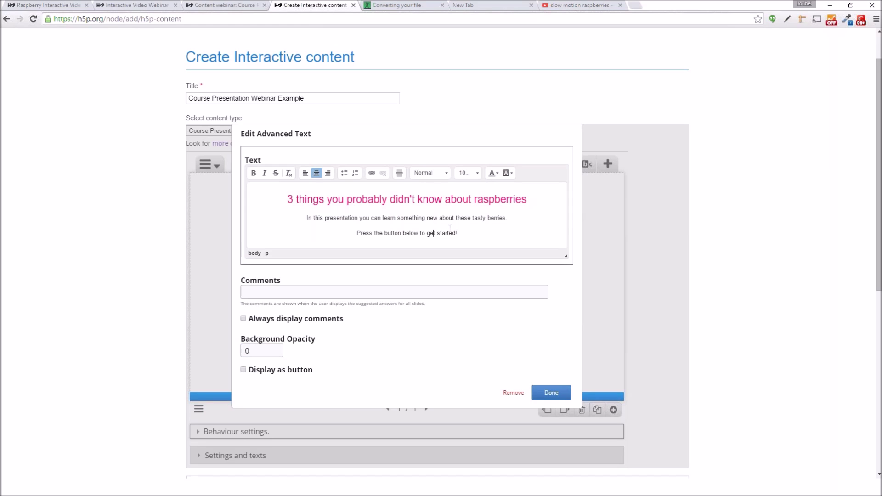
Set the title text element's background opacity to 50 and apply its settings.
double_click(268, 350)
click(551, 392)
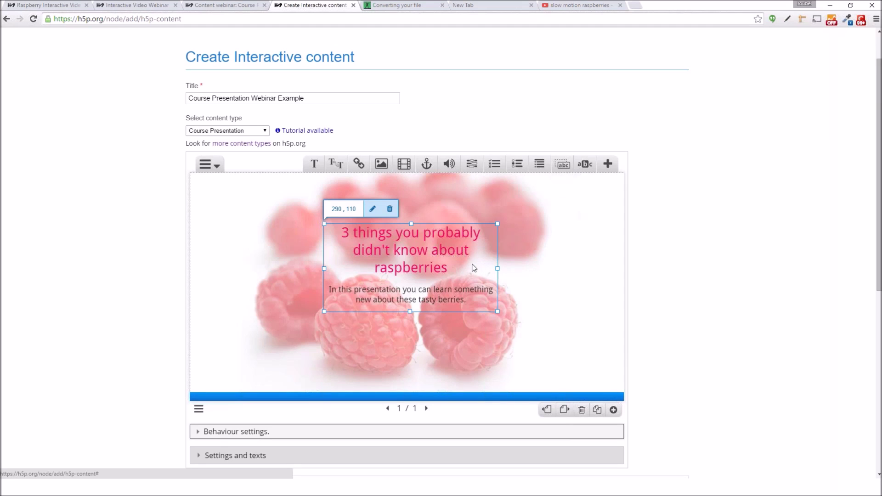
double_click(448, 251)
double_click(272, 349)
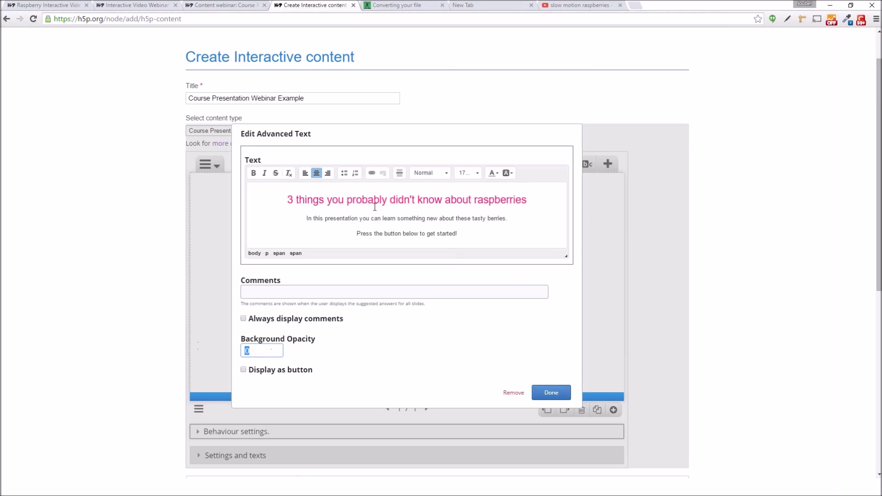
text(50)
click(551, 392)
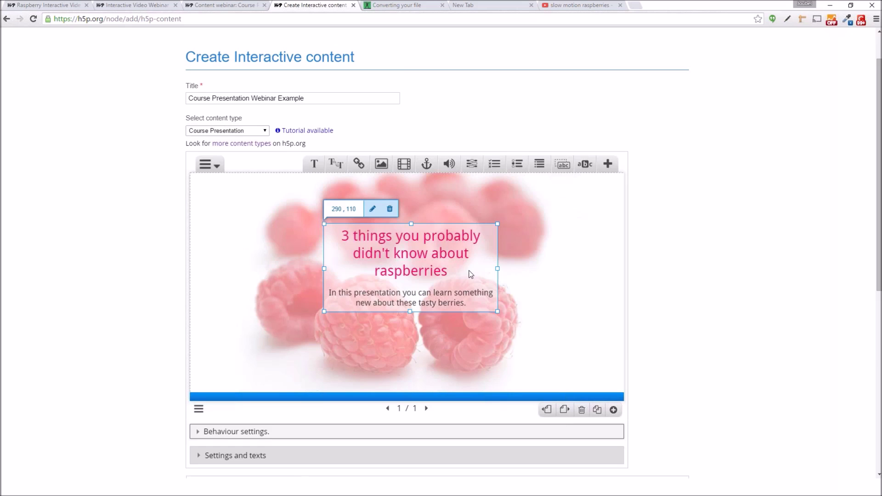
Narrow and lengthen the title text box so all its text fits, and move it to 300, 70.
click(501, 268)
click(496, 270)
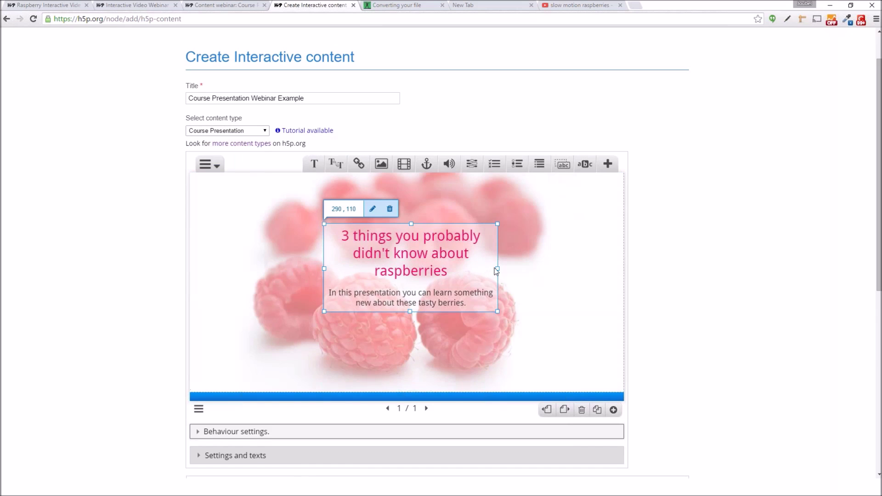
drag(496, 271, 462, 261)
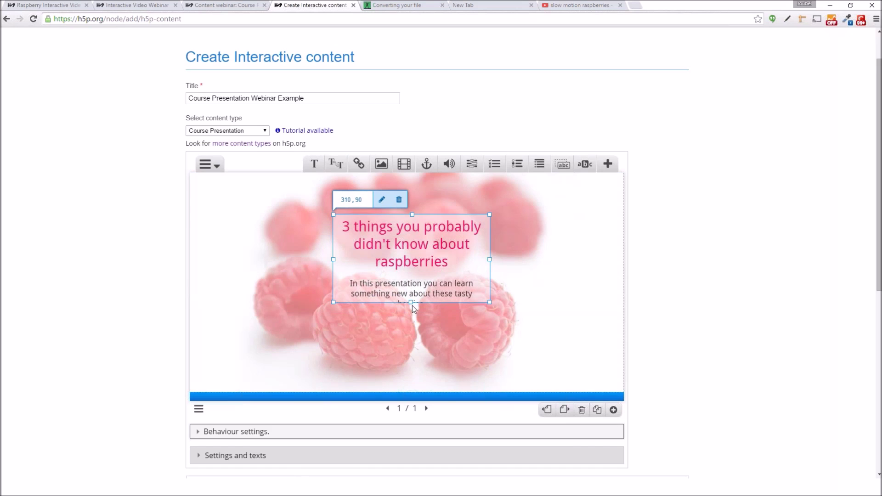
drag(411, 302, 411, 334)
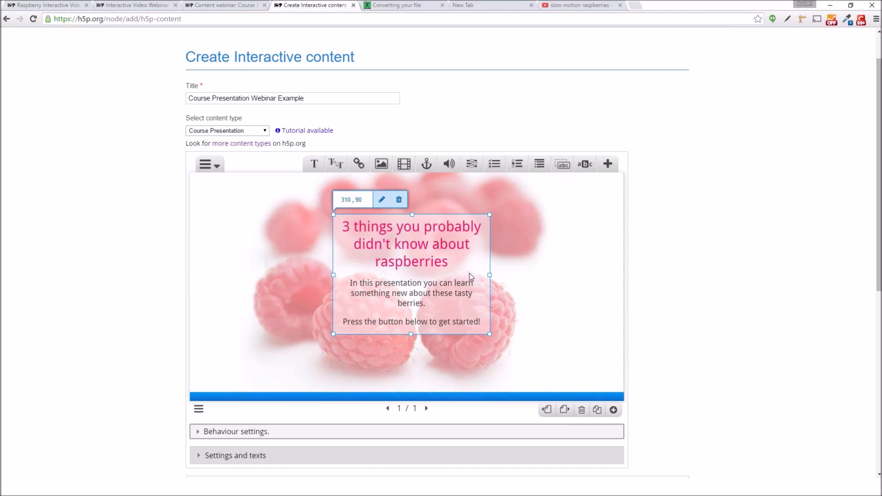
drag(443, 286, 436, 279)
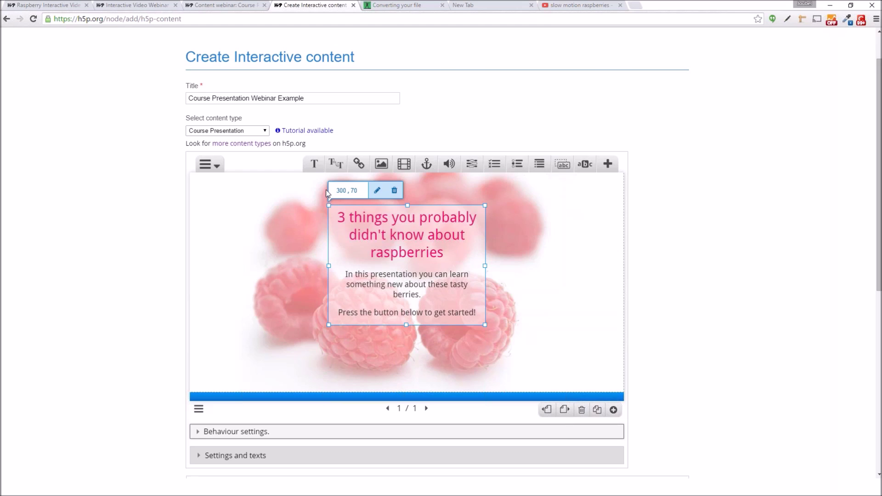
Add a second advanced text element reading "Go!" and give the word a custom pinkish-red text colour.
drag(314, 165, 262, 302)
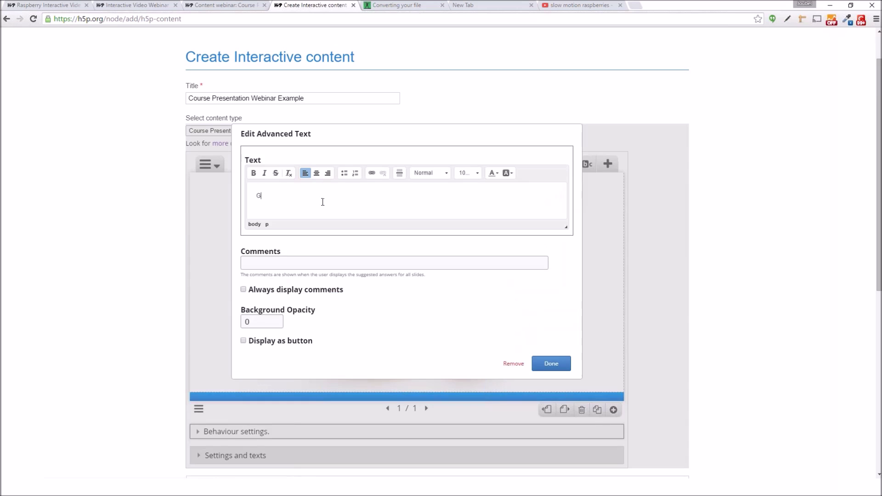
text(o!)
drag(309, 195, 186, 177)
click(492, 173)
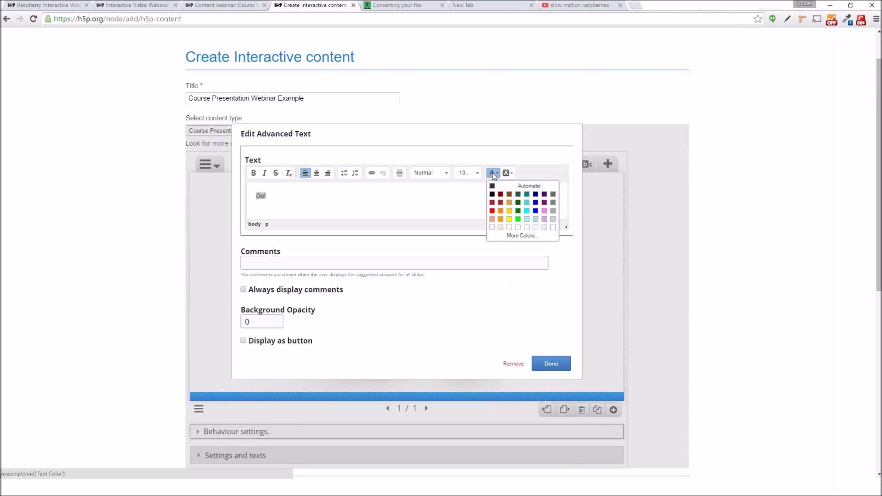
click(522, 235)
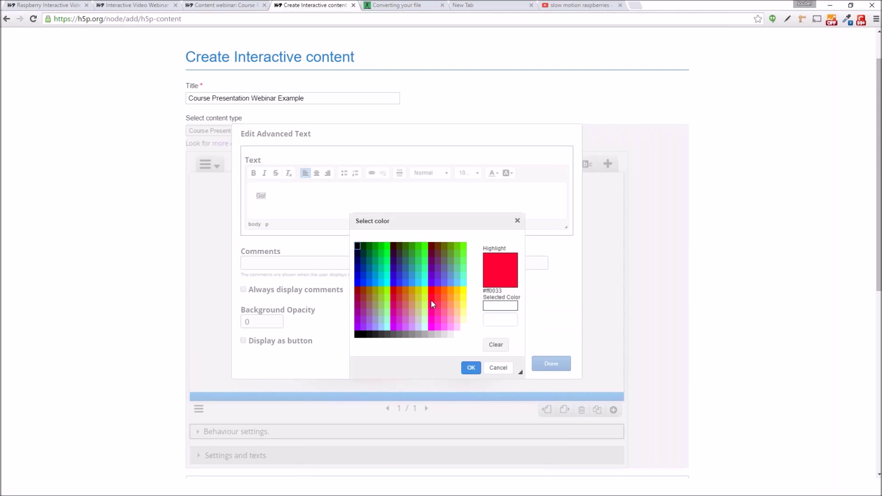
click(431, 299)
click(471, 367)
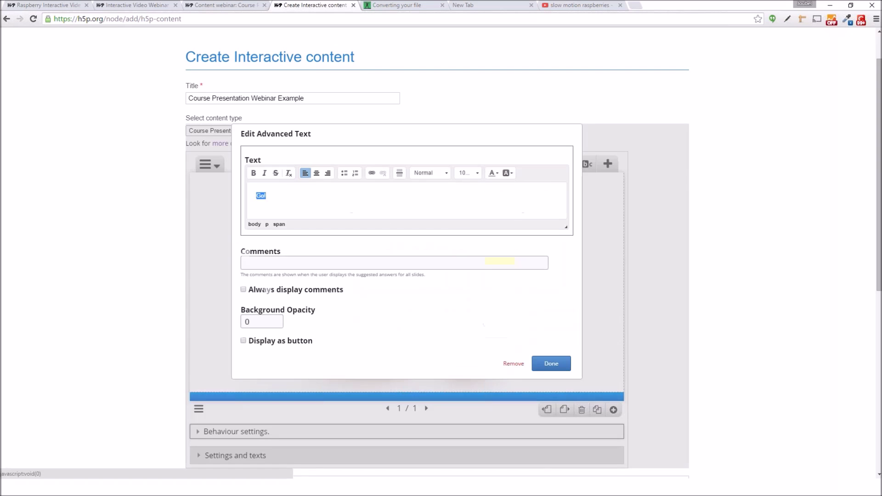
Format the "Go!" text at 175% font size, bold and centred.
click(479, 172)
scroll(477, 239, down, 3)
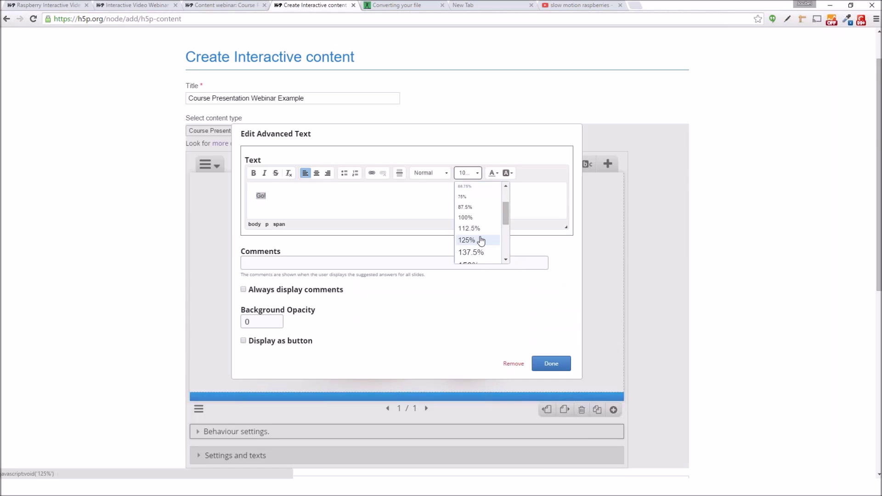
click(475, 249)
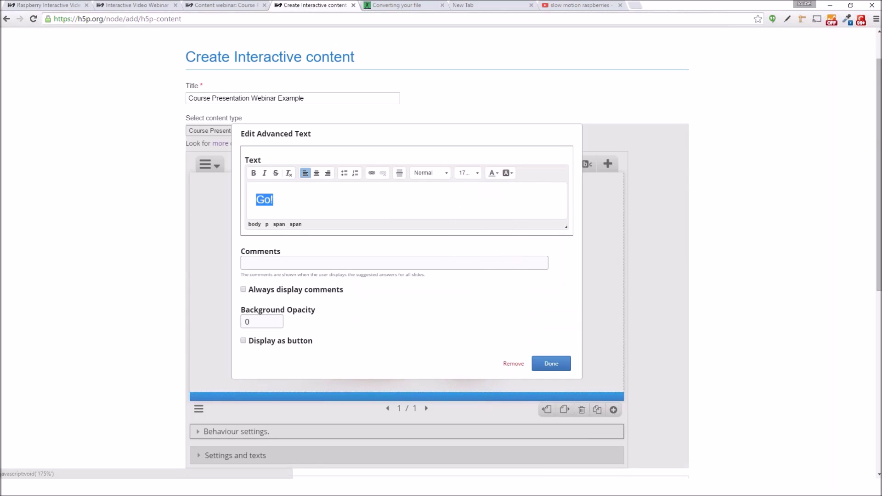
click(253, 173)
click(317, 172)
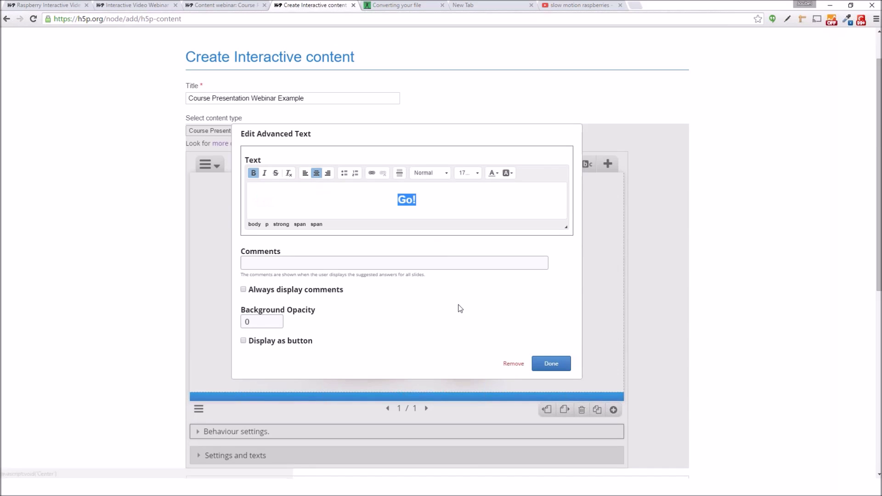
Set the "Go!" text element's background opacity to 100 and apply its settings.
double_click(269, 323)
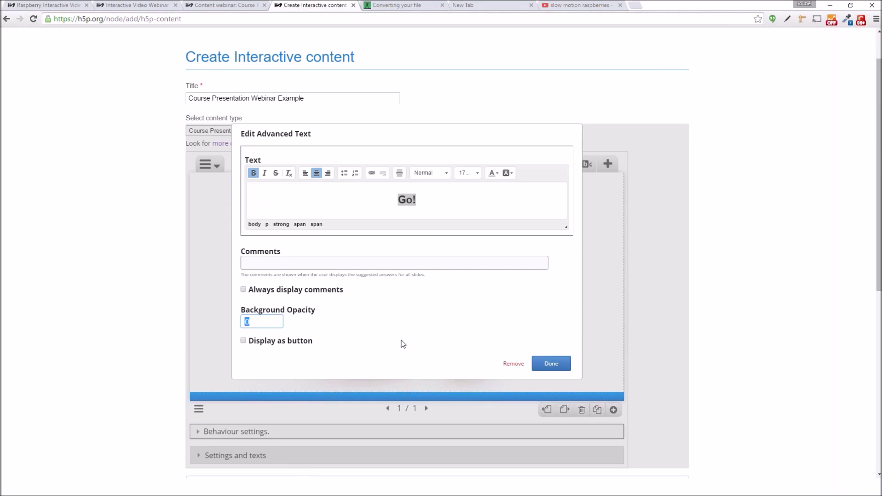
text(100)
click(551, 363)
Shrink the "Go!" box to a one-line bar as wide as the title box and place it at 300, 350.
drag(350, 335, 419, 321)
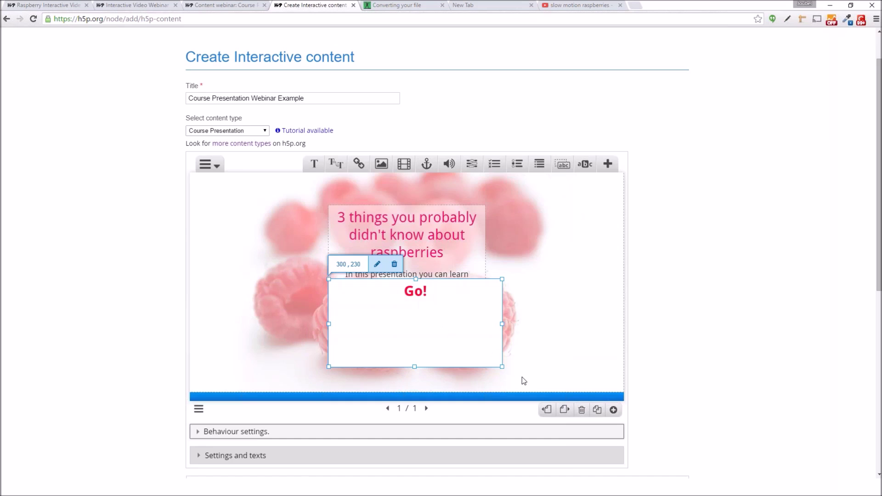
drag(502, 366, 483, 304)
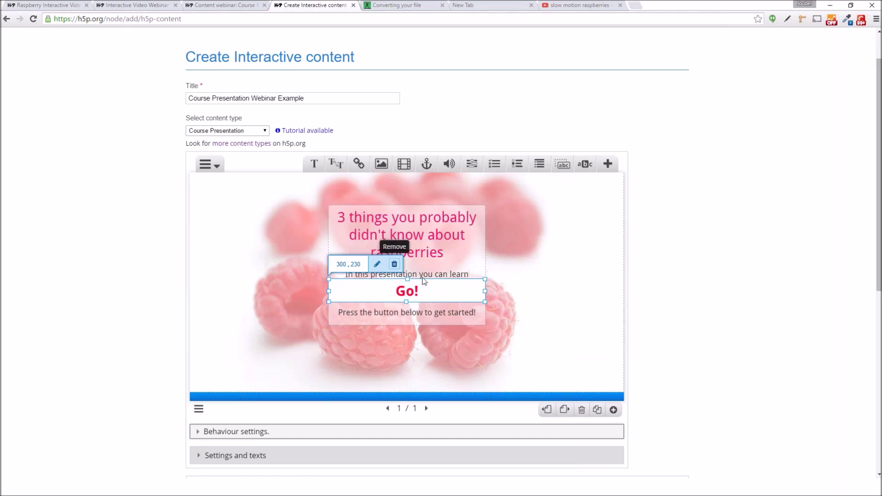
drag(448, 292, 445, 344)
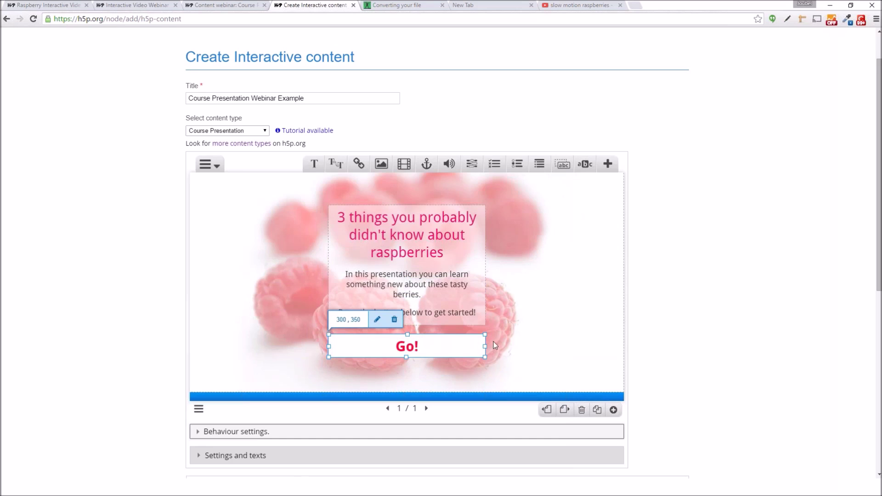
Recolour the "Go!" text with the custom colour #ff0033 and apply the change.
double_click(434, 344)
triple_click(428, 204)
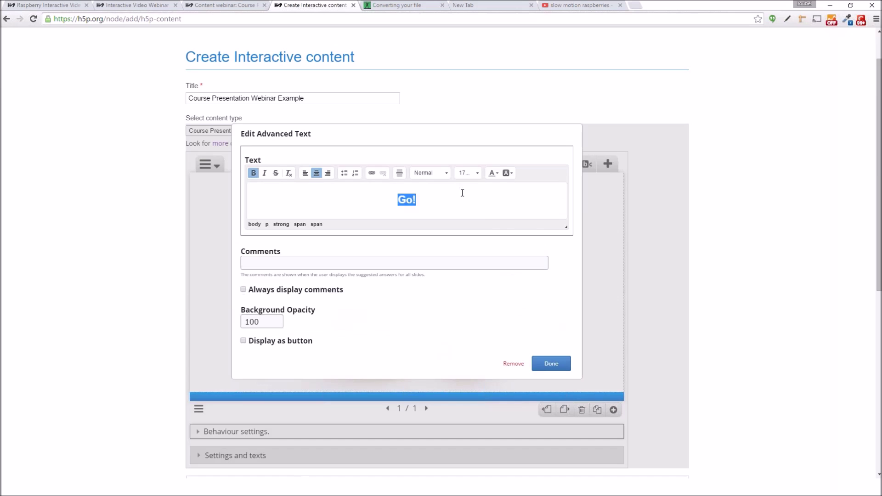
click(493, 174)
click(522, 236)
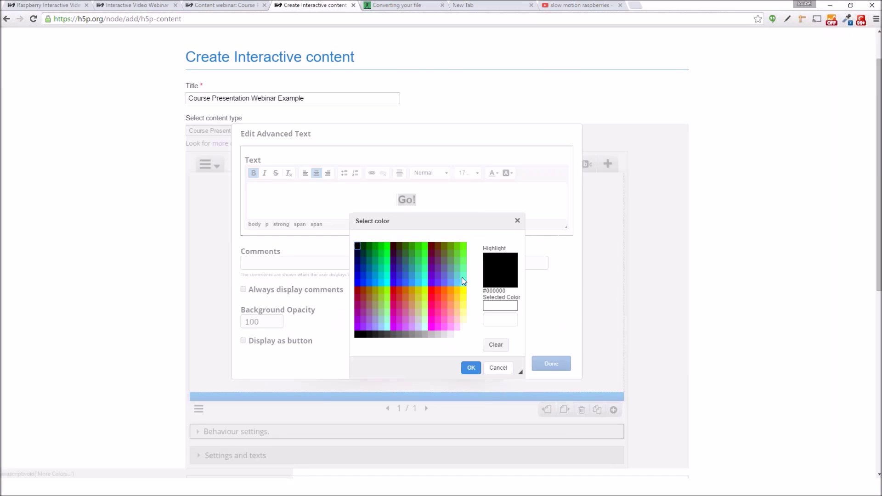
click(429, 296)
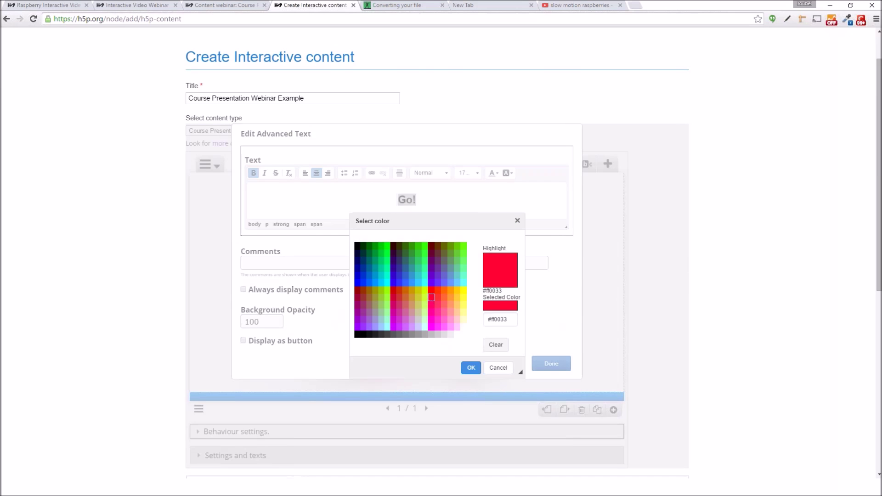
click(471, 367)
click(552, 363)
click(440, 341)
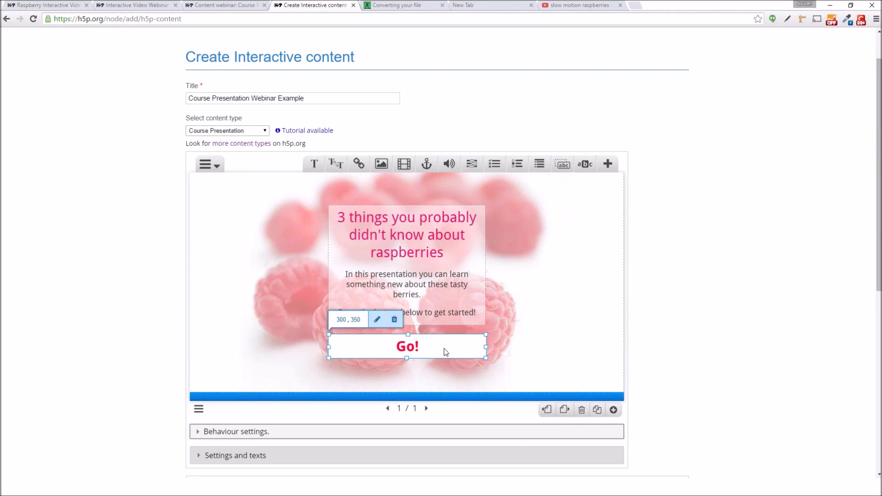
Change the "Go!" text to a pinker custom colour and apply the change.
double_click(445, 351)
triple_click(360, 196)
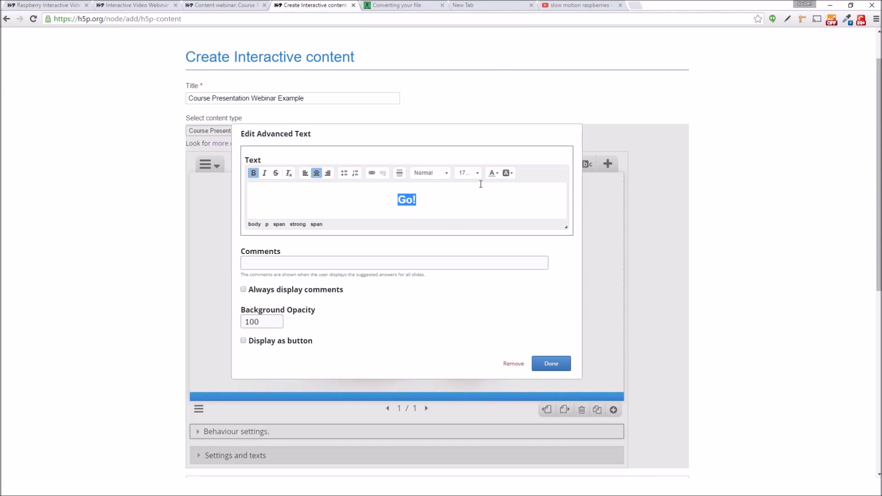
click(492, 173)
click(497, 233)
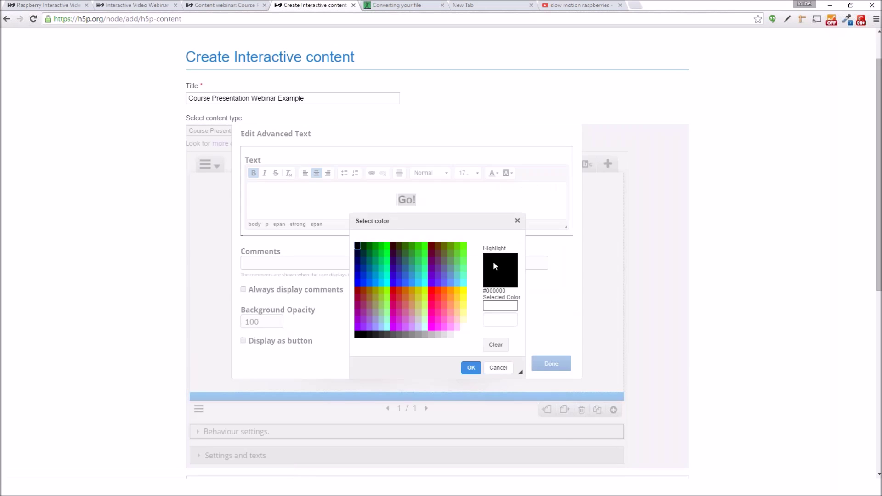
click(429, 306)
click(471, 367)
click(541, 366)
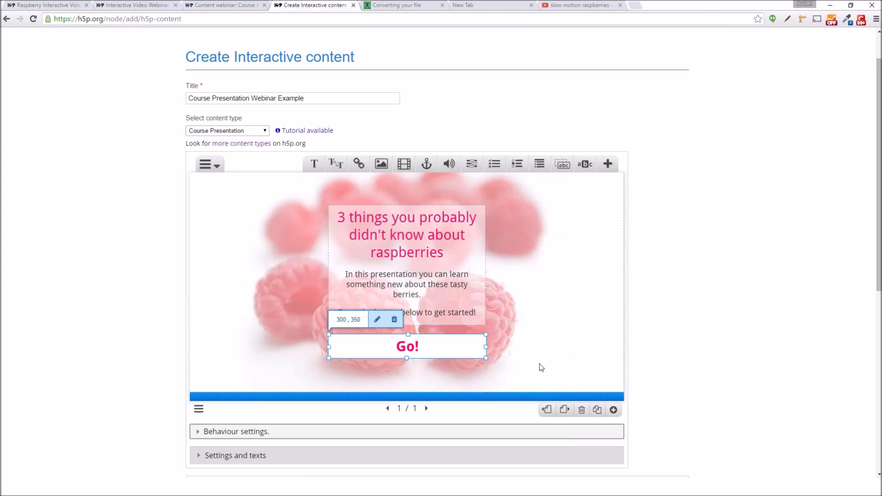
Add a Go To Slide element titled "Get started button" that leads to slide 2.
click(533, 316)
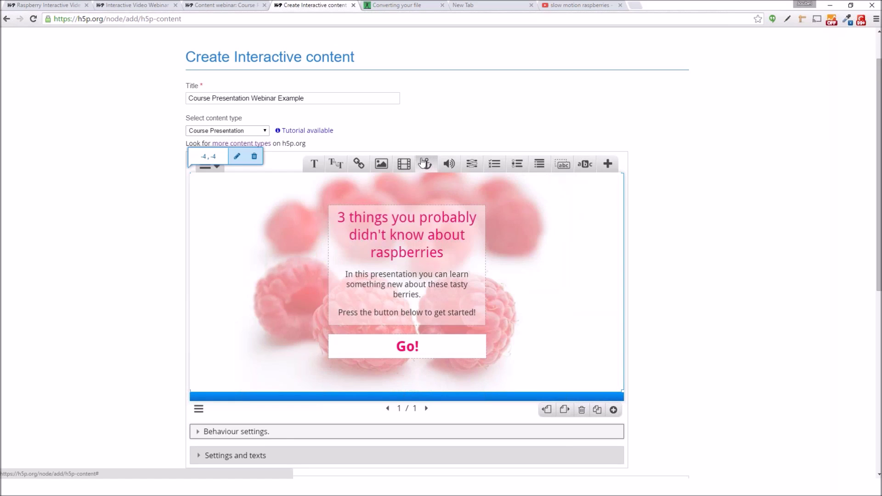
drag(430, 166, 268, 283)
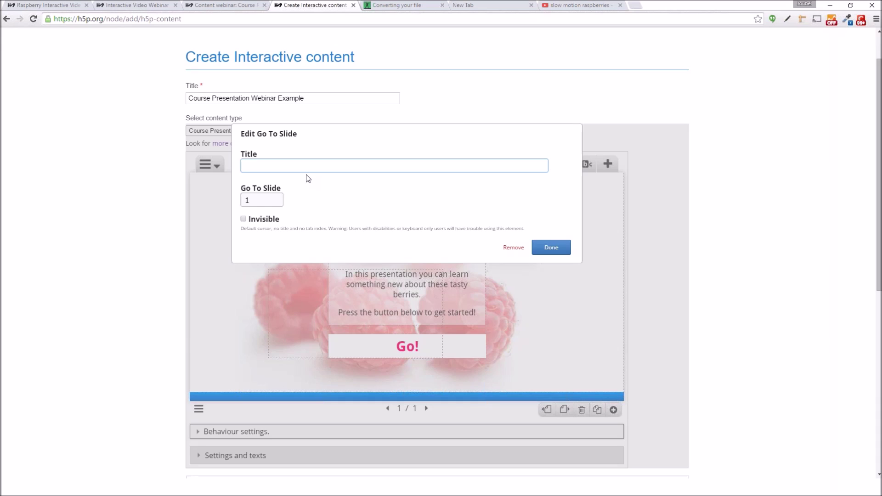
text(Get started button)
key(Tab)
text(2)
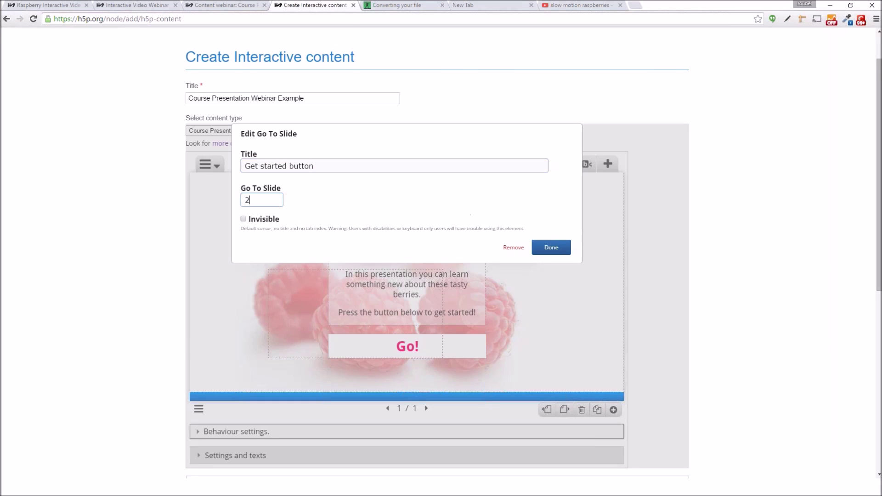
click(556, 250)
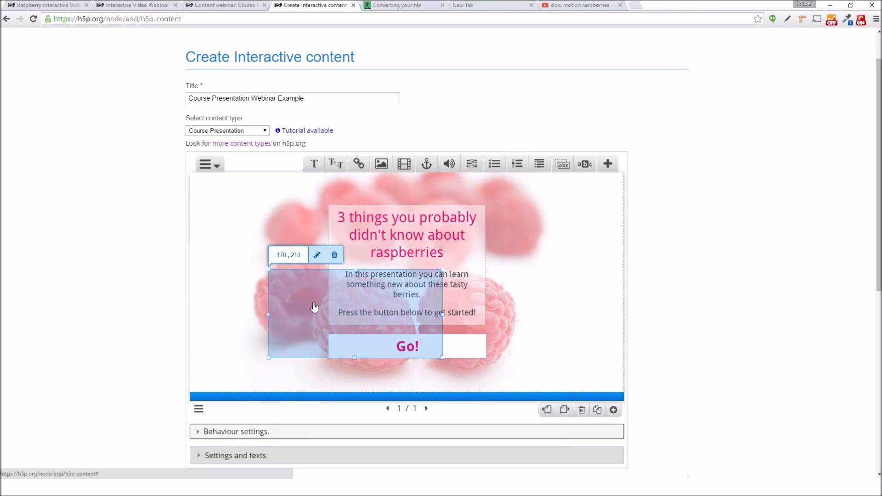
Move and resize the Go To Slide area to 300, 350 so it exactly covers the "Go!" box.
drag(386, 332, 418, 345)
drag(335, 310, 386, 327)
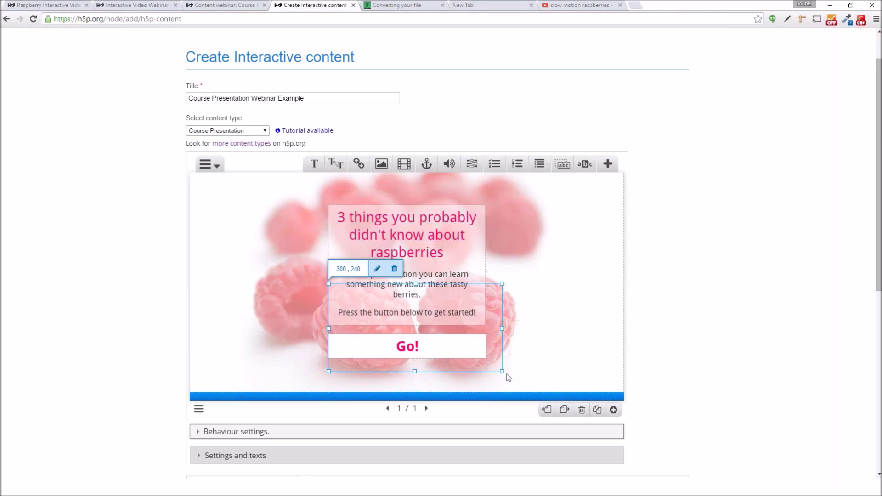
drag(502, 372, 474, 350)
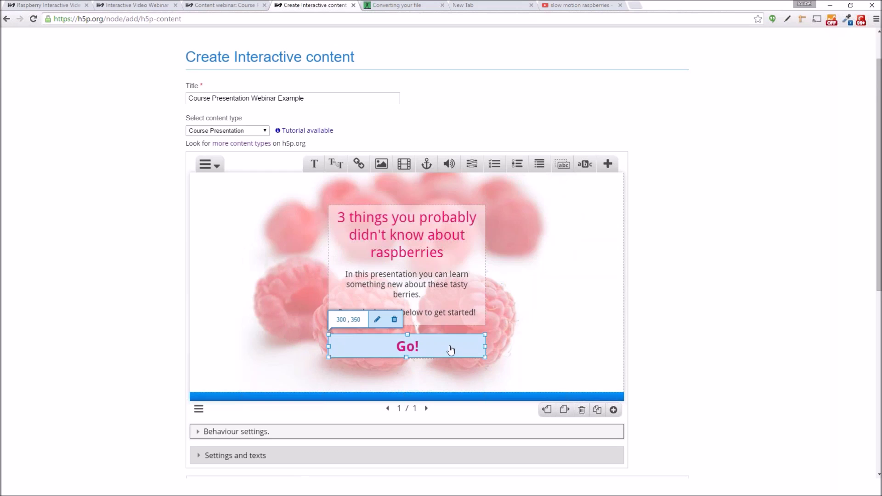
Duplicate the opening slide, check slide 1, and return to the copy on slide 2.
scroll(103, 309, down, 3)
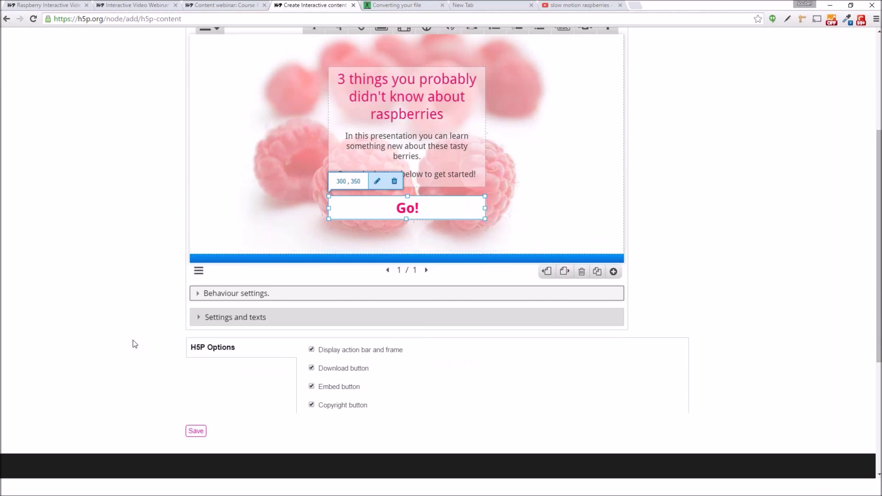
scroll(133, 340, up, 1)
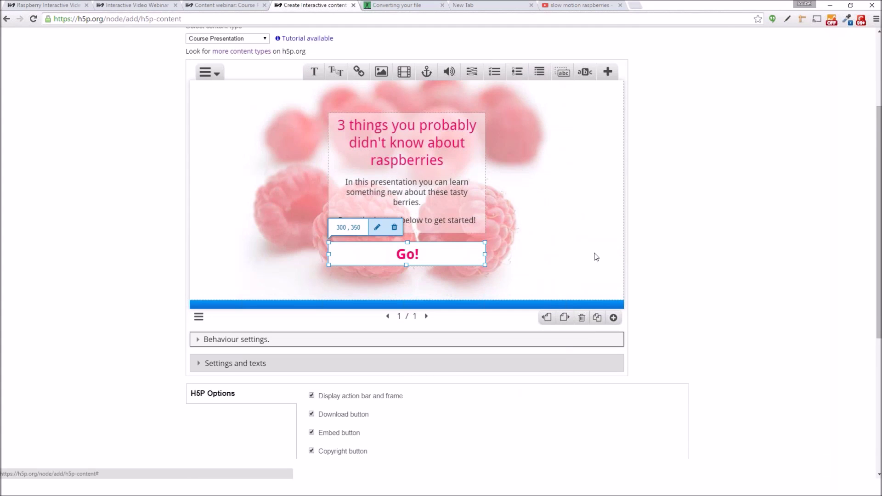
scroll(595, 254, up, 1)
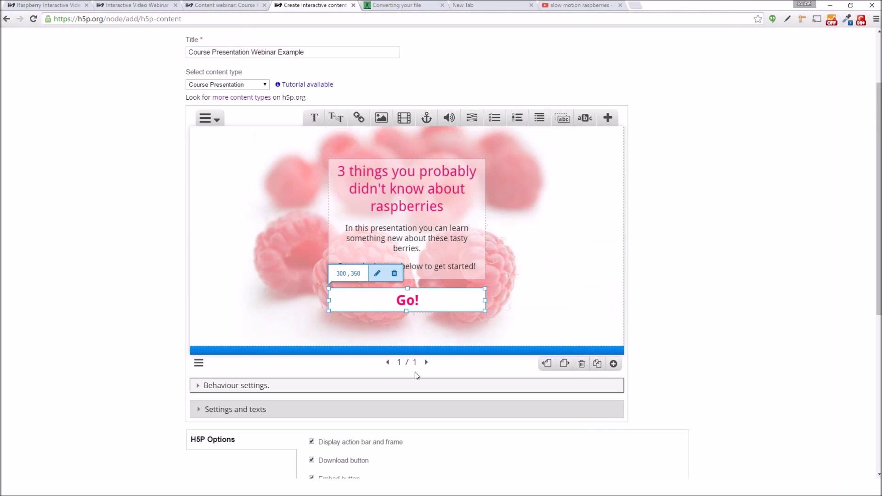
click(597, 364)
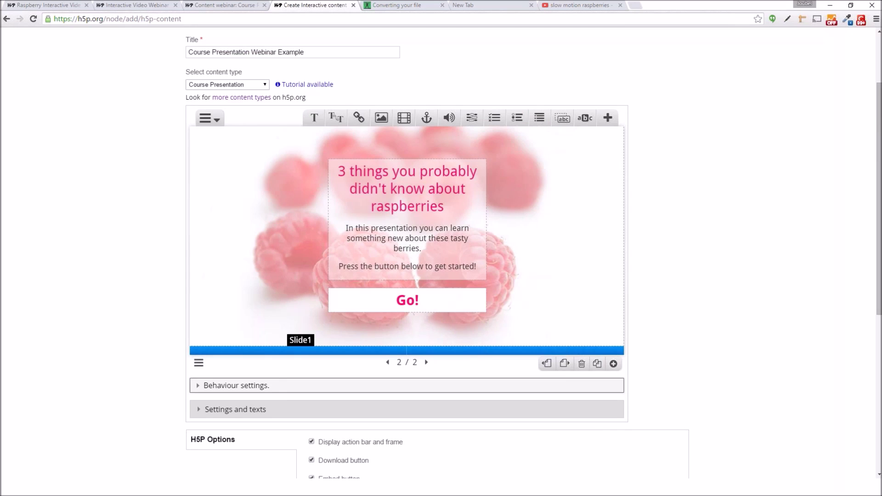
click(299, 350)
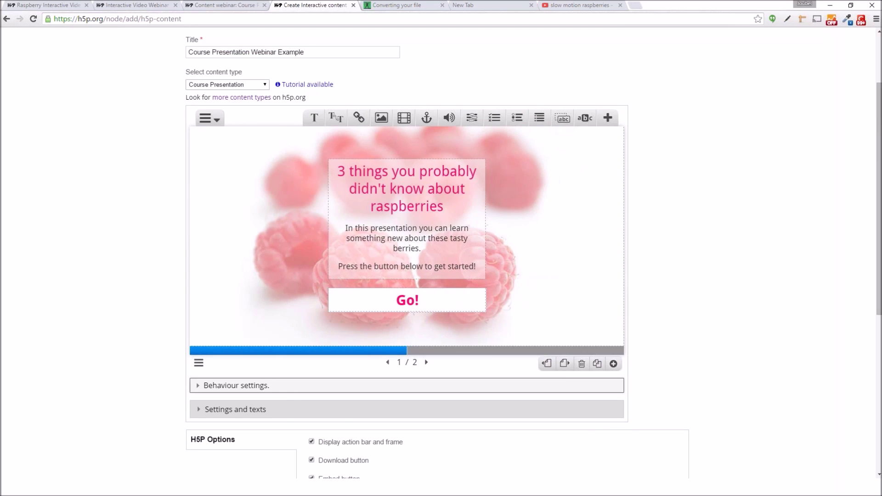
click(426, 362)
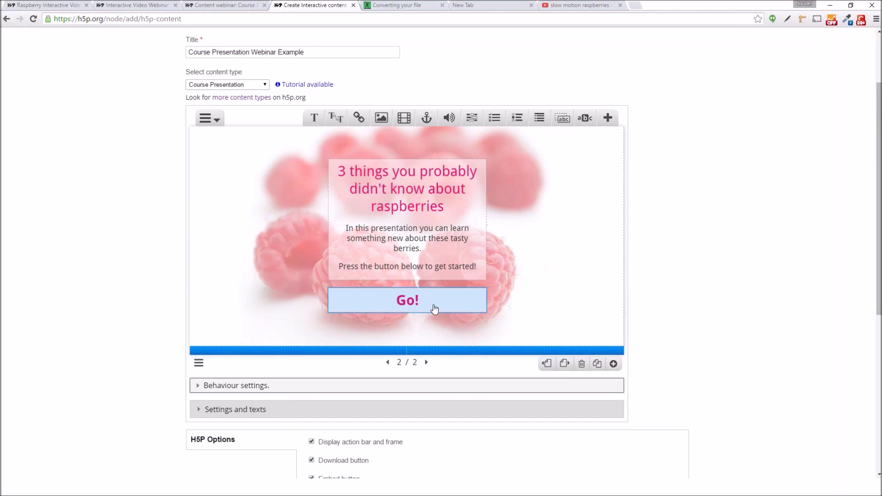
Remove the Go To Slide area, the "Go!" text and the title text from slide 2, keeping the background image.
click(434, 308)
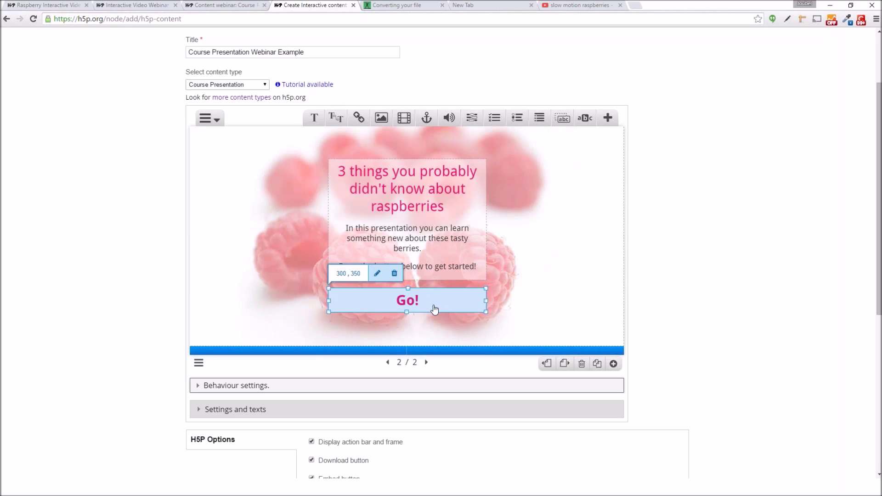
click(394, 275)
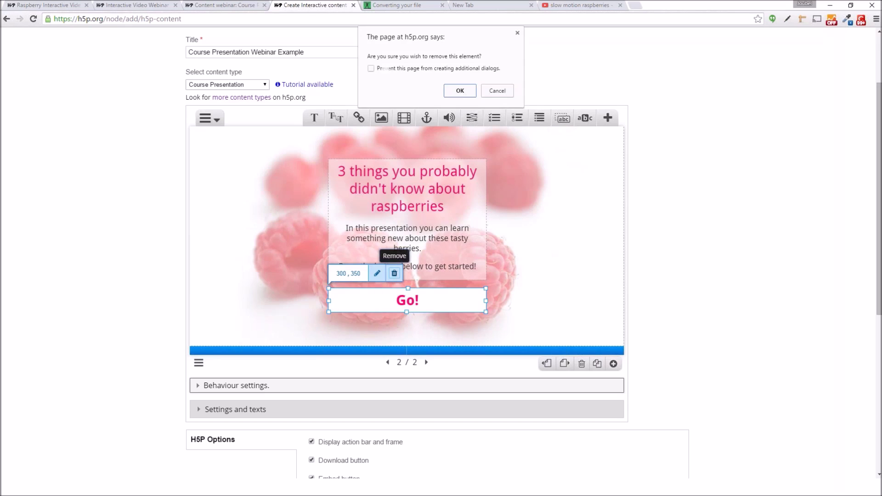
click(459, 91)
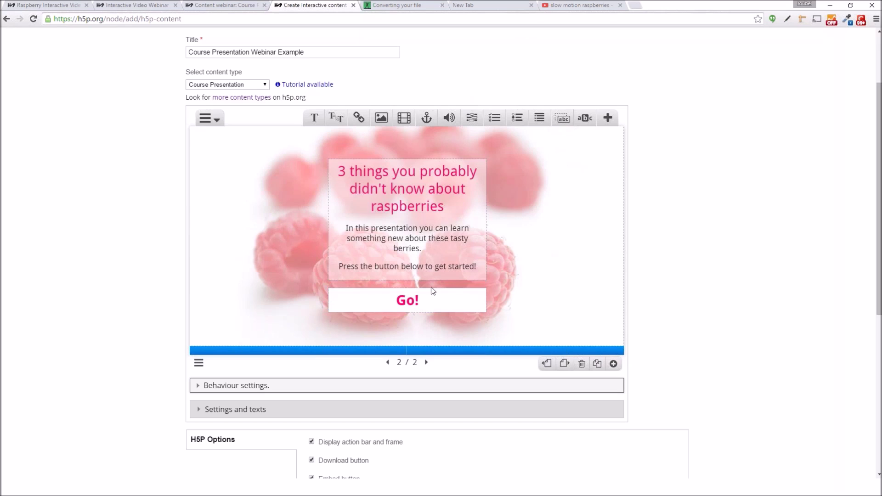
click(436, 302)
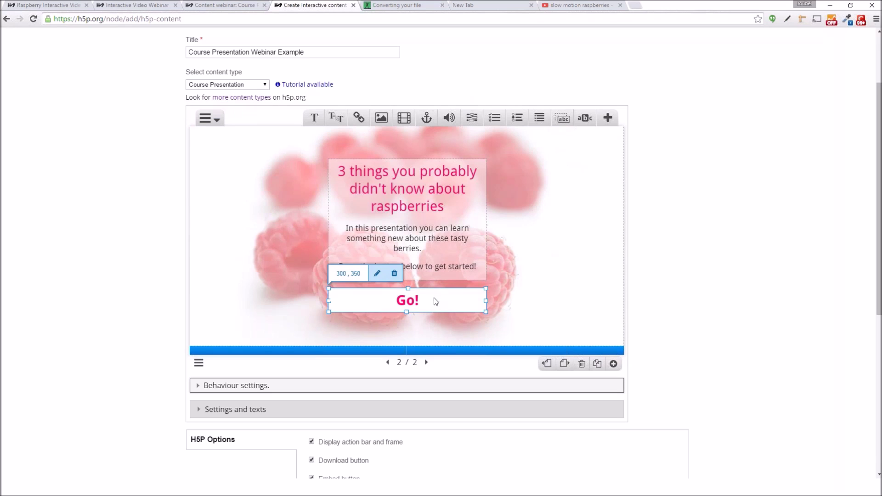
click(395, 274)
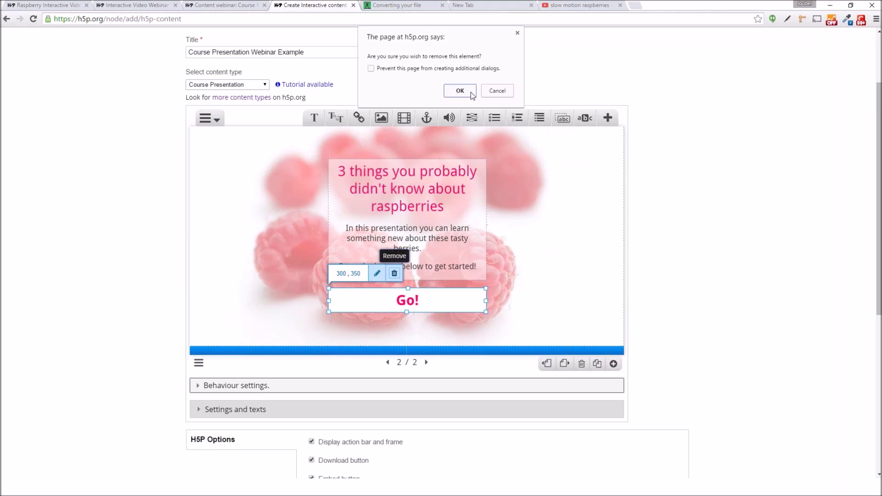
click(456, 90)
click(436, 214)
click(394, 144)
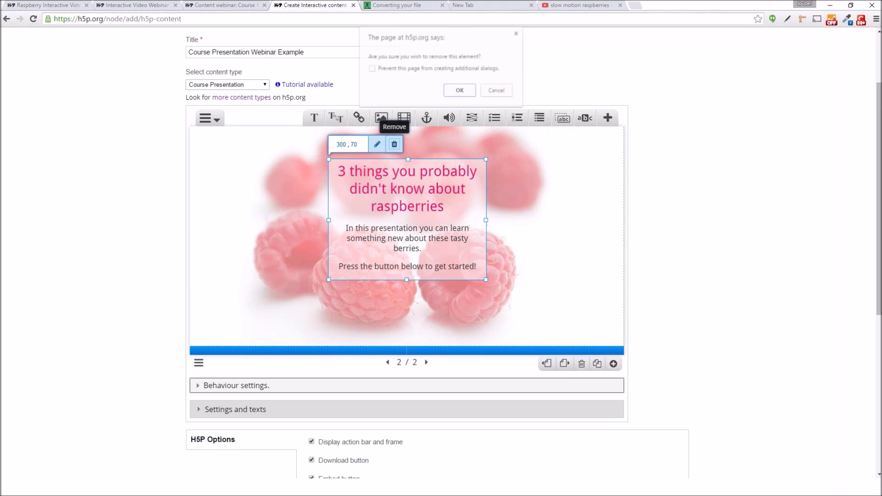
click(457, 91)
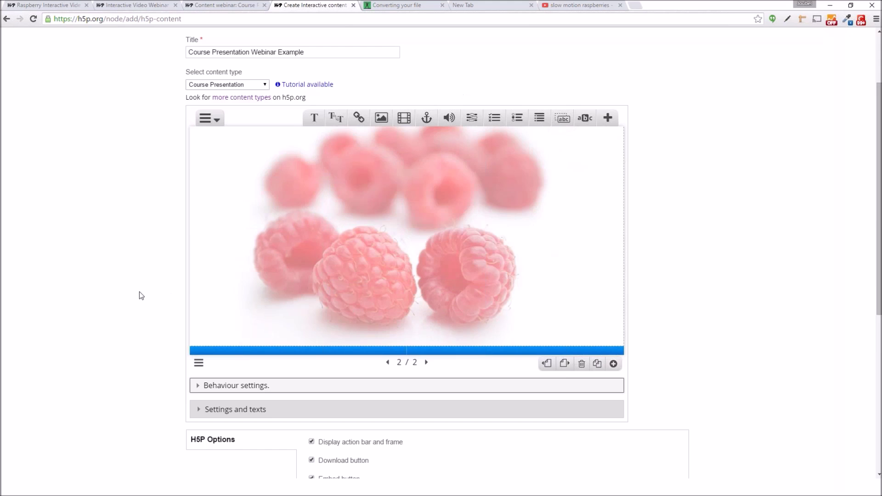
Save the presentation and test the "Go!" link on its opening slide.
scroll(137, 360, down, 6)
click(196, 247)
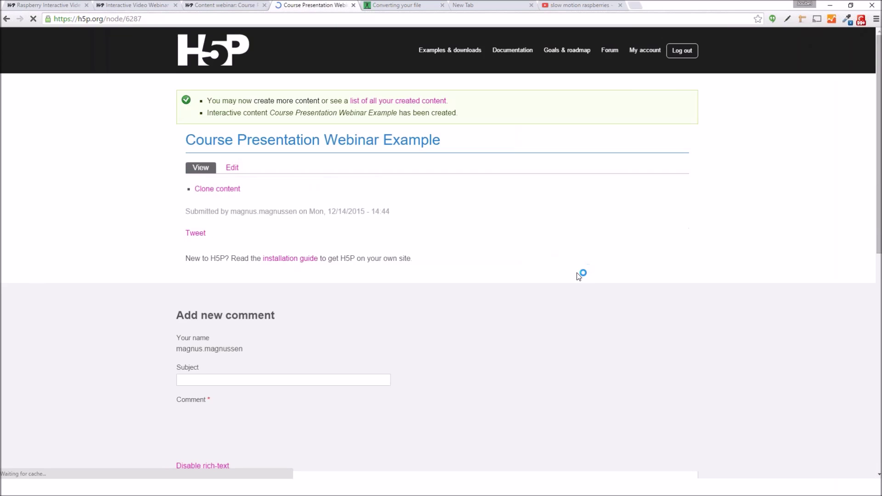
scroll(536, 321, down, 2)
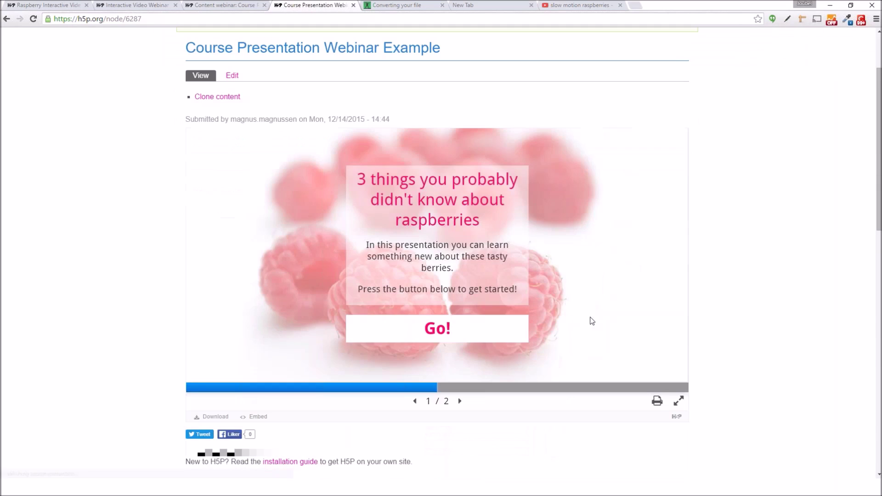
click(447, 329)
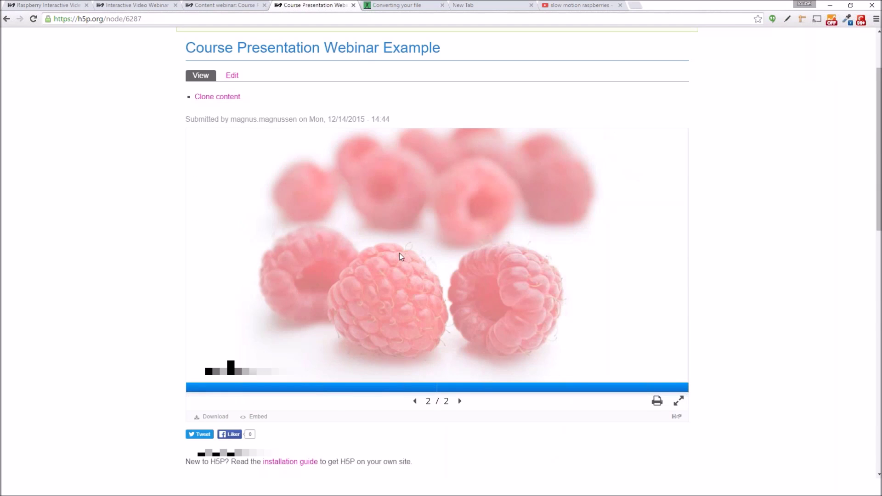
Reopen the saved presentation for editing and go to slide 2.
click(232, 76)
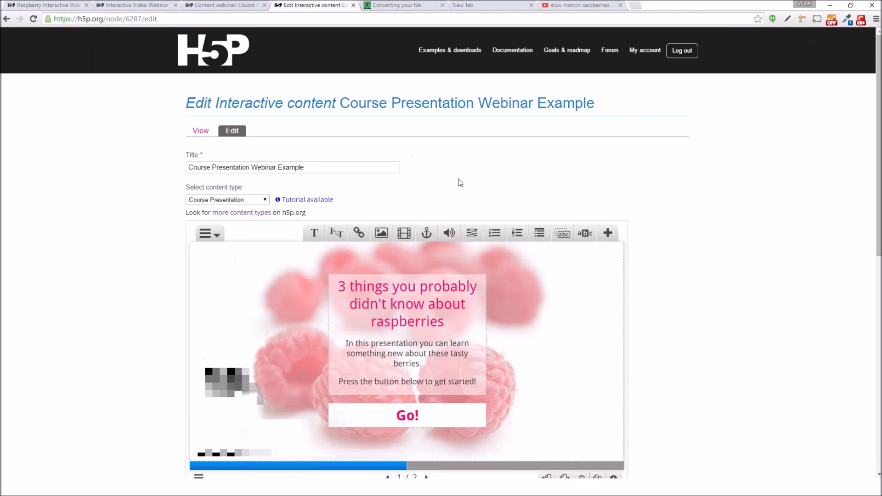
scroll(460, 181, down, 1)
click(519, 373)
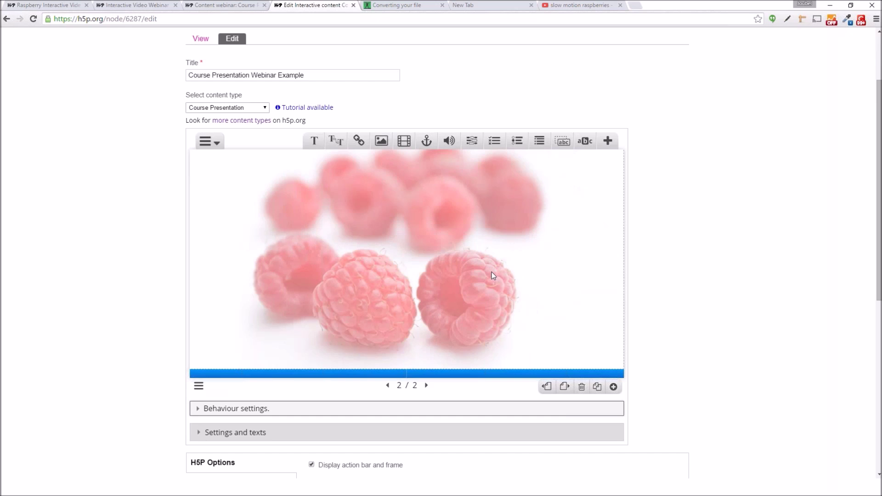
Add a text element to slide 2 with the text "1. Raspberries contain more Vitamin C than oranges." copied from slide 2 of the example presentation.
drag(314, 140, 291, 206)
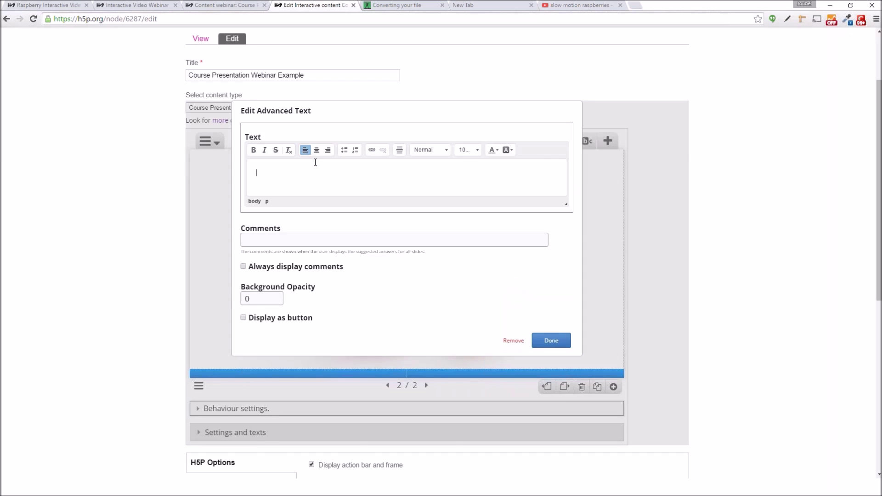
click(221, 5)
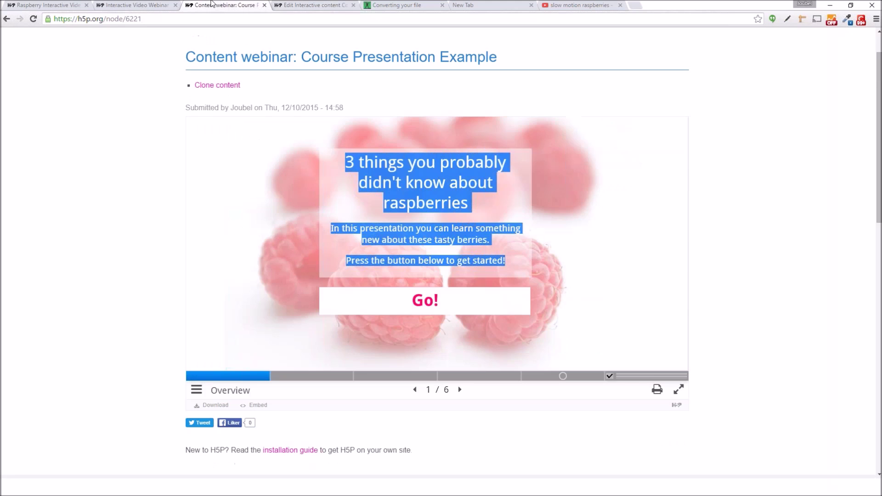
click(308, 376)
drag(310, 255, 245, 164)
key(ctrl+c)
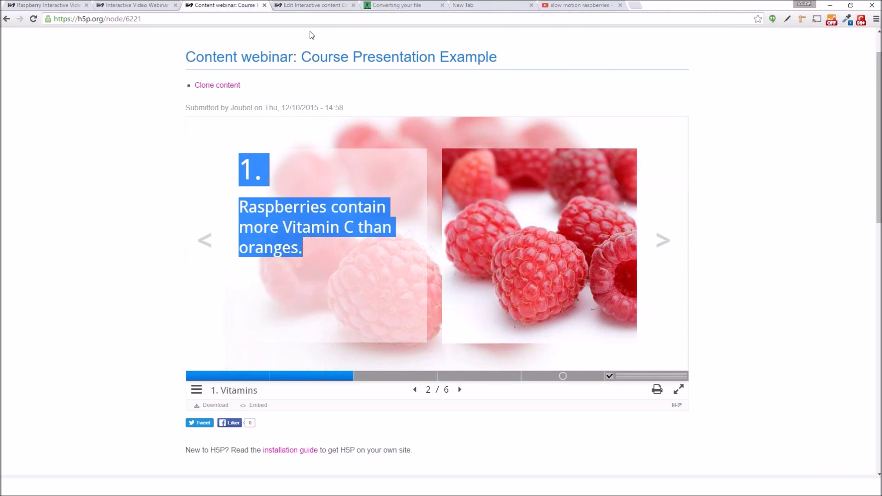
click(310, 7)
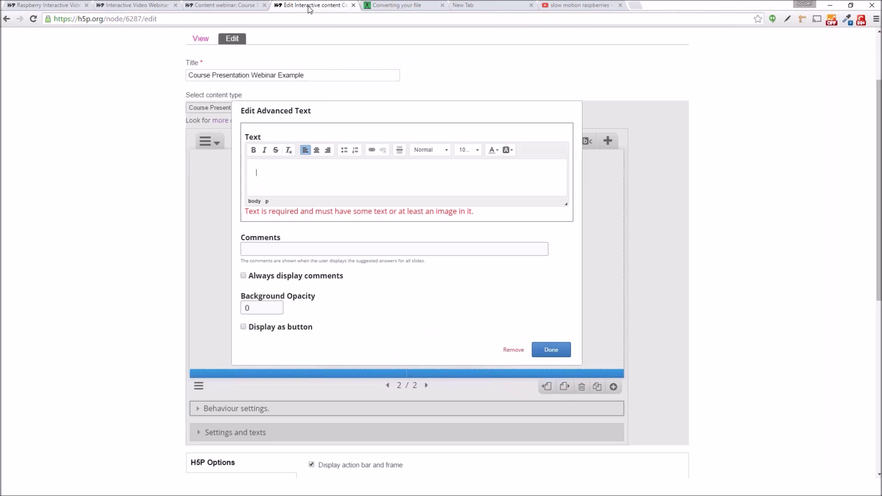
key(ctrl+v)
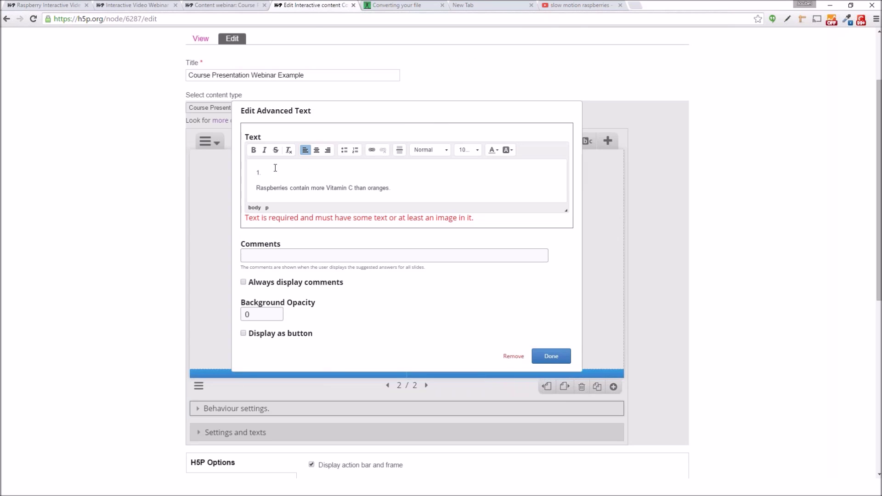
Colour only the number "1." pink using a custom text colour.
drag(276, 173, 250, 171)
click(493, 149)
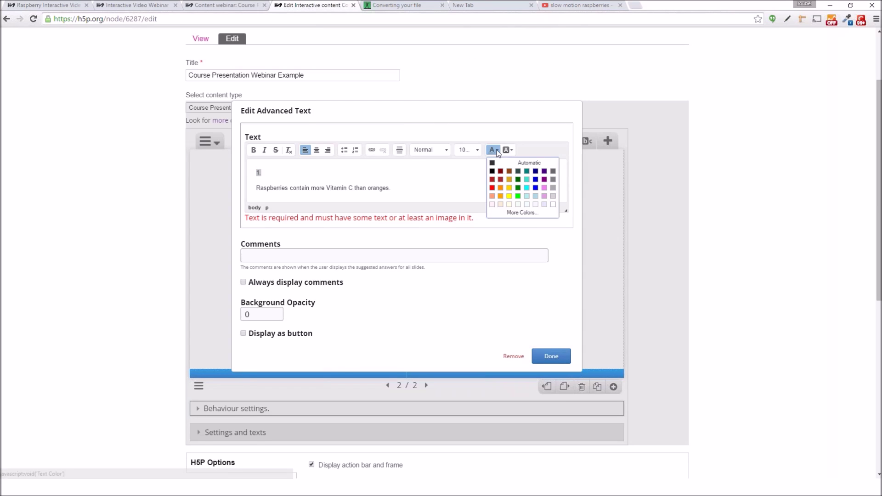
click(523, 214)
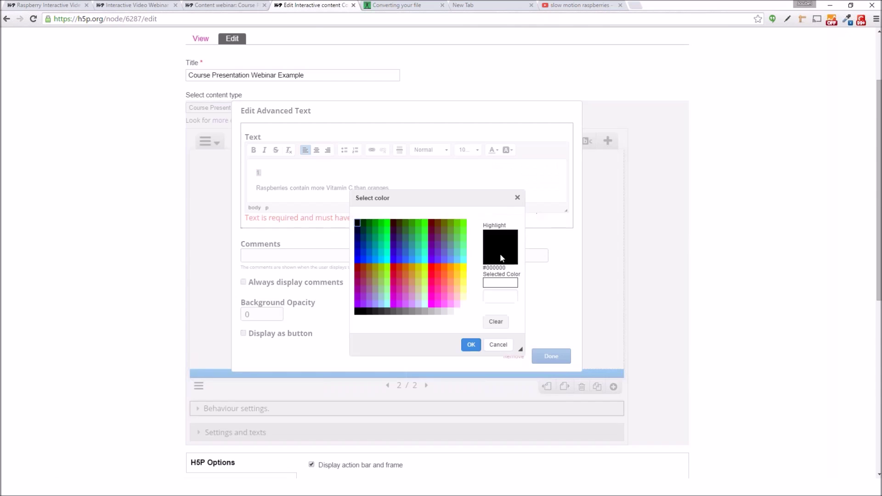
click(431, 282)
click(471, 345)
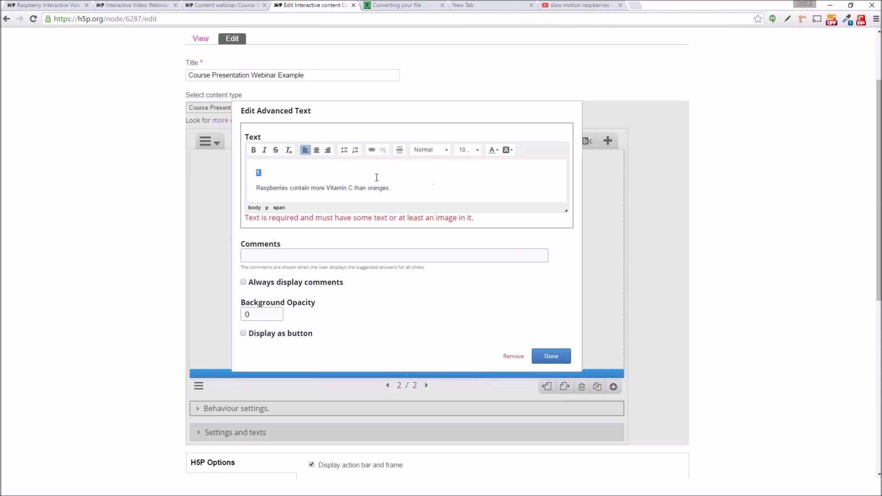
Set the font size of both the number and the Vitamin C sentence to 175%.
drag(391, 188, 248, 164)
click(471, 150)
scroll(487, 216, down, 4)
click(471, 226)
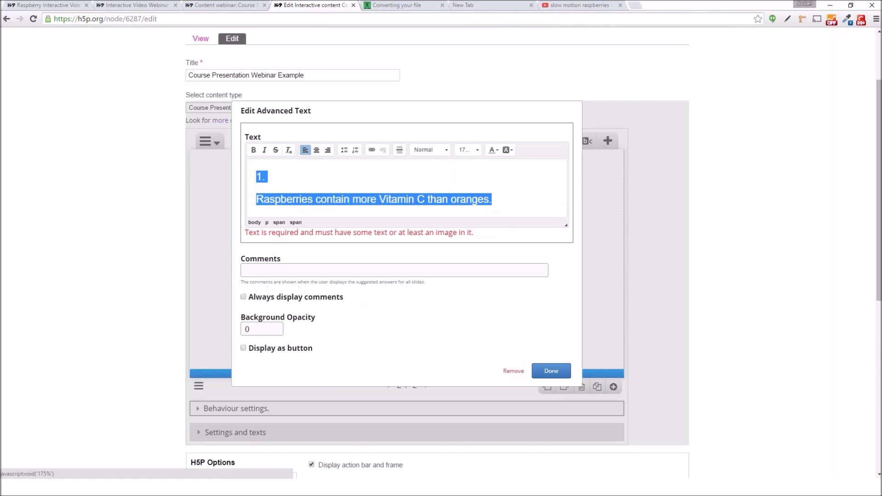
drag(284, 174, 239, 168)
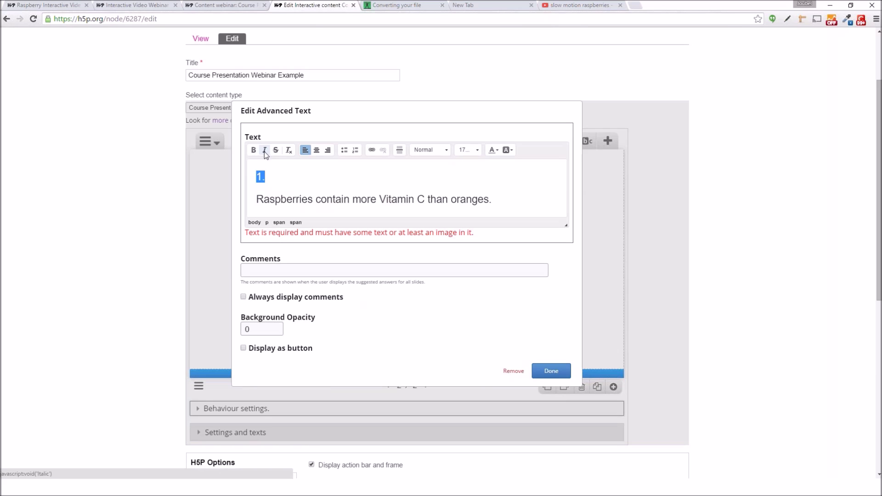
click(295, 198)
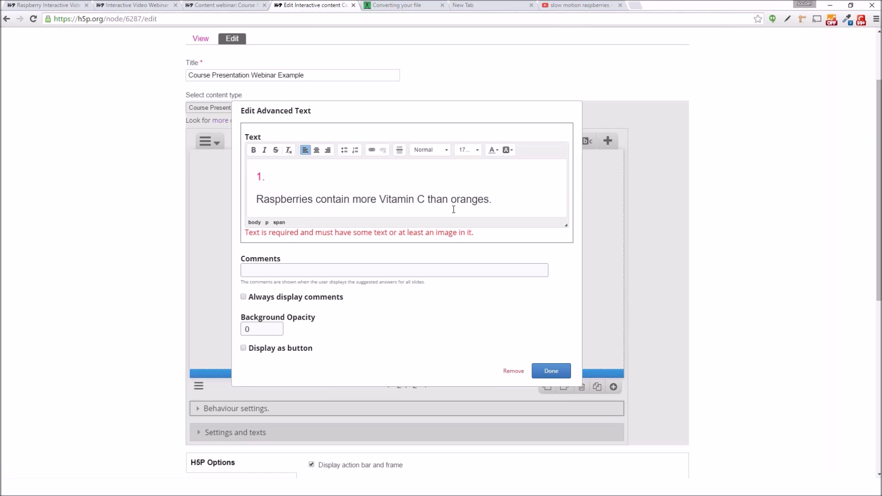
Colour the number and the Vitamin C sentence pink (#ff0066).
drag(538, 199, 379, 164)
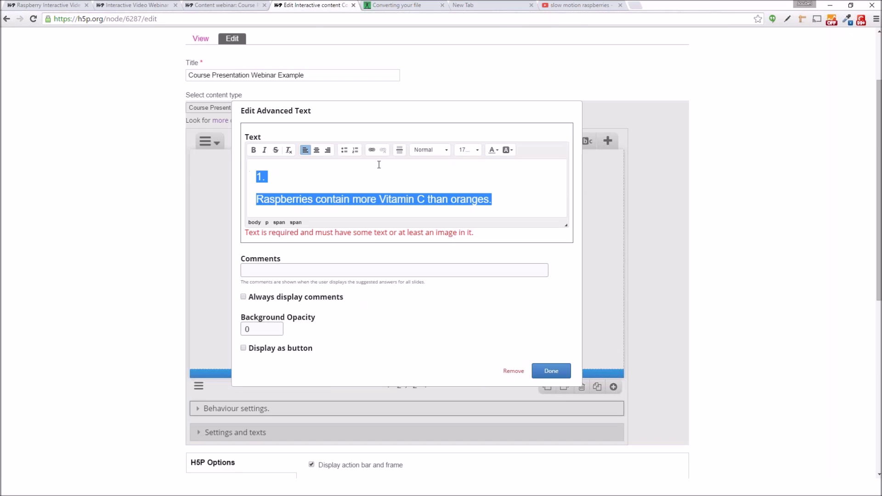
click(492, 150)
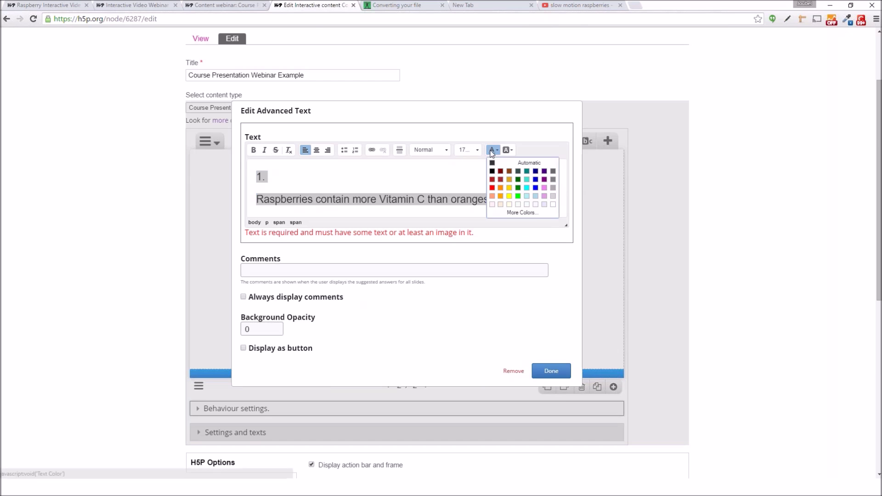
click(524, 213)
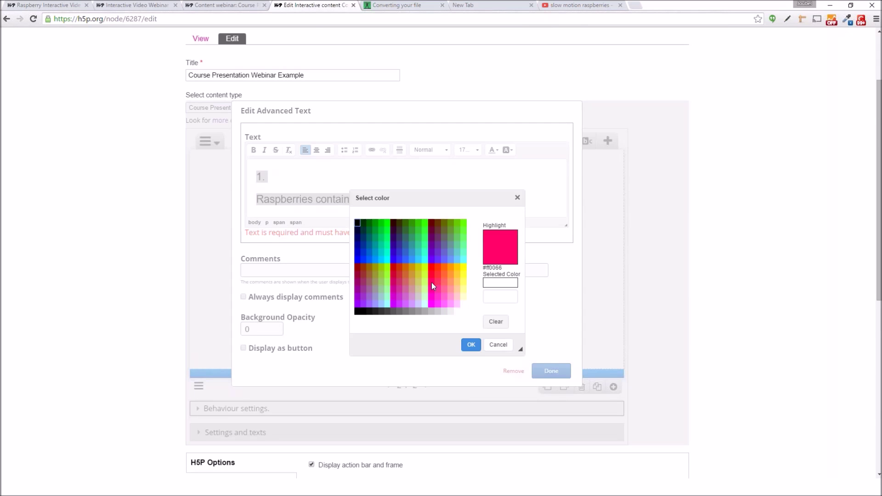
click(432, 284)
click(470, 344)
click(429, 219)
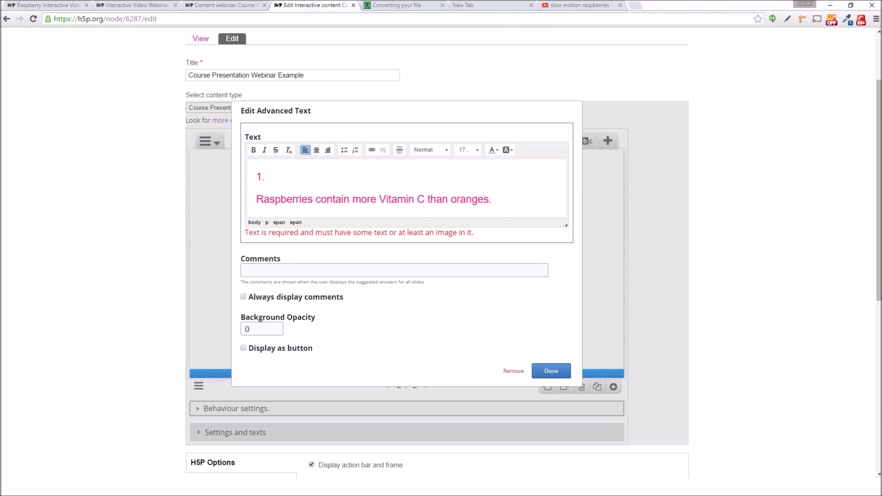
Enlarge the number "1." to 300%, set the text's background opacity to 50, and finish editing the text element.
drag(247, 171, 267, 178)
click(468, 150)
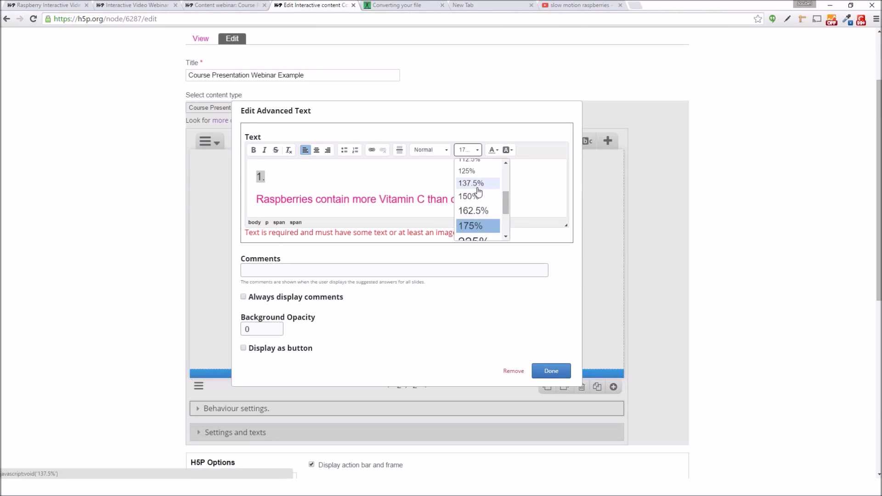
click(477, 216)
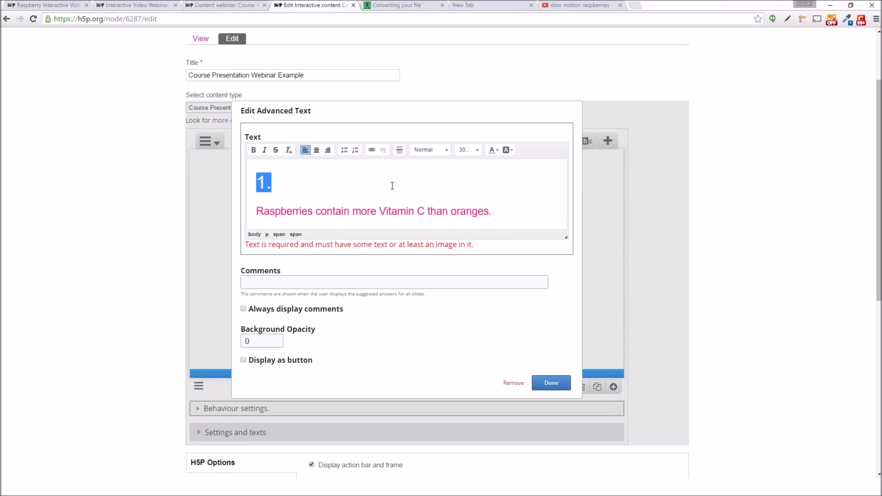
click(264, 180)
double_click(263, 340)
text(50)
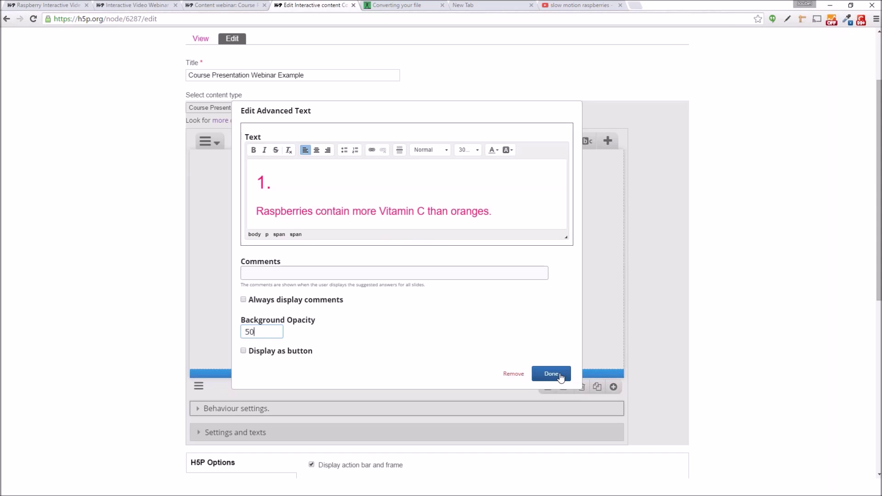
click(551, 374)
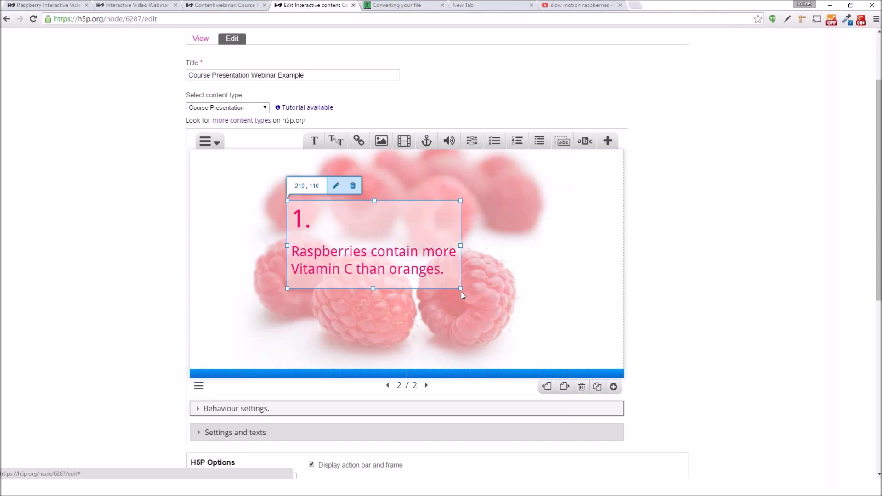
Make the text box narrower and taller so the sentence wraps over four lines, and move it to 160, 100.
drag(461, 291, 417, 326)
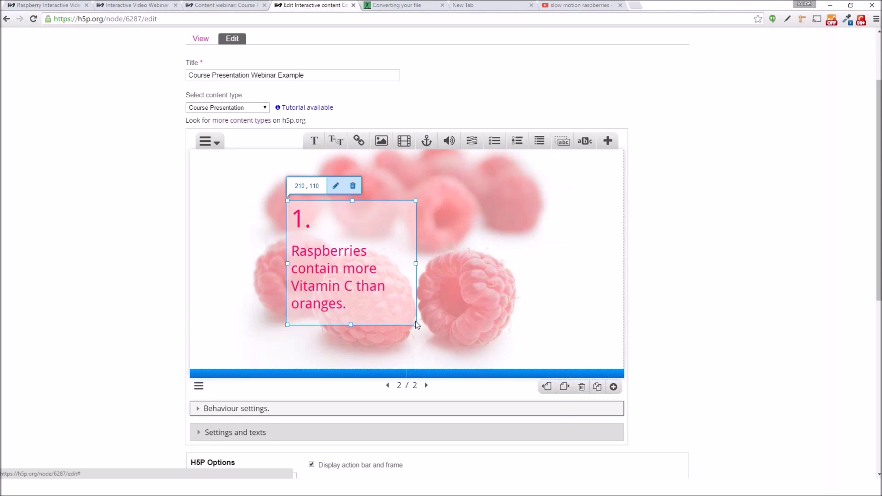
drag(384, 253, 380, 252)
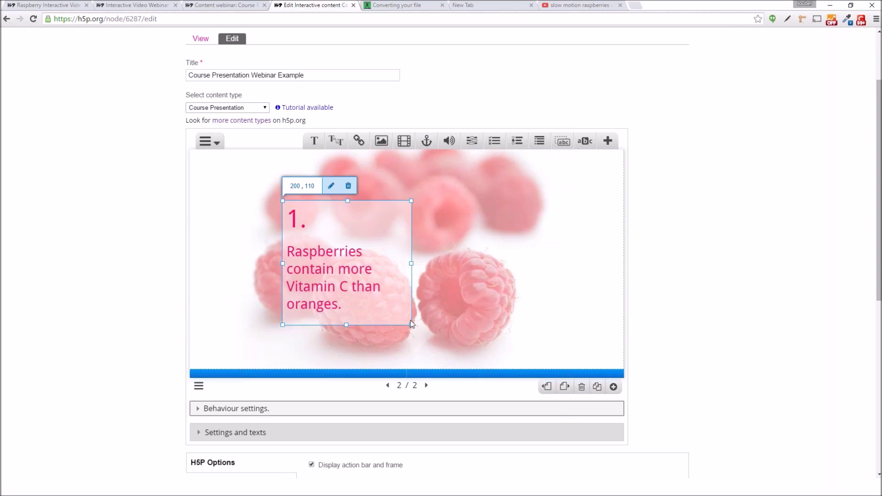
drag(412, 323, 415, 329)
drag(387, 290, 366, 288)
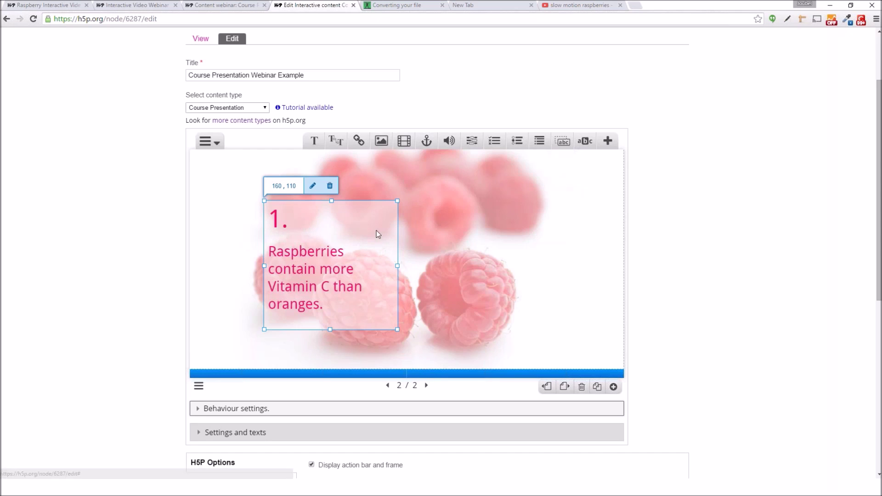
mouse_move(376, 230)
mouse_down()
mouse_move(366, 227)
mouse_move(370, 233)
mouse_up()
Insert the image raspberry-1.jpg on slide 2, to the right of the text box.
drag(381, 141, 410, 203)
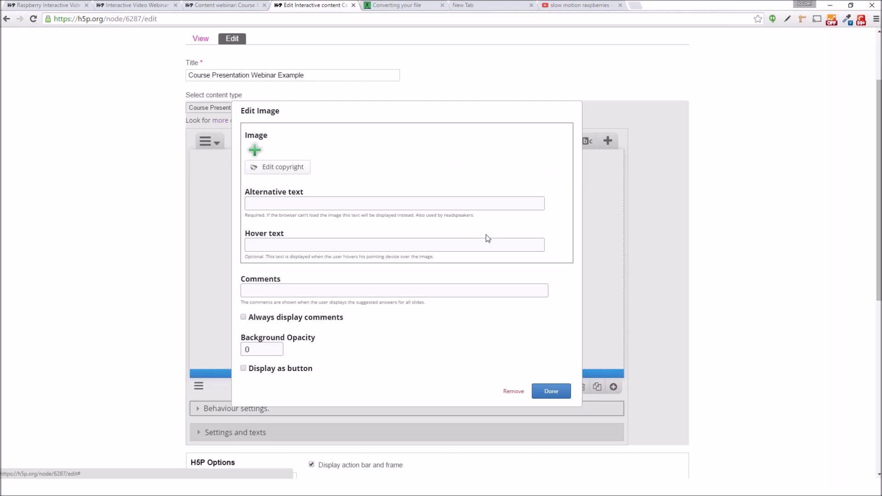
click(254, 150)
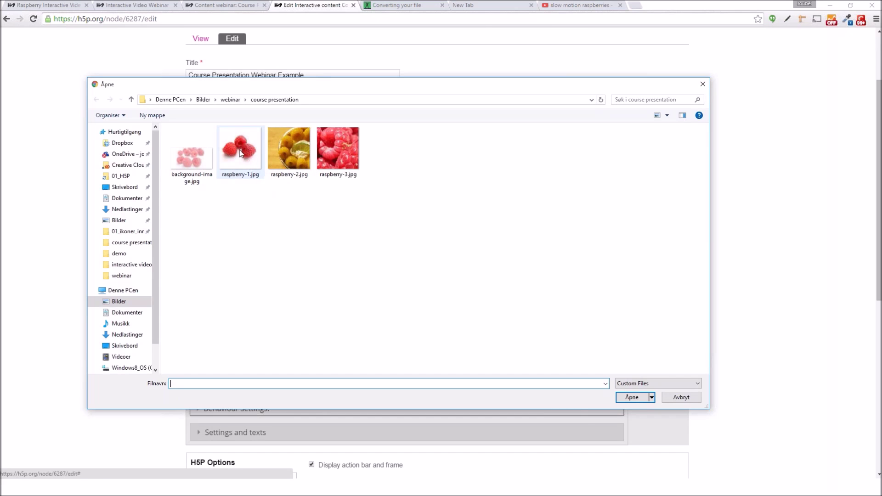
double_click(242, 153)
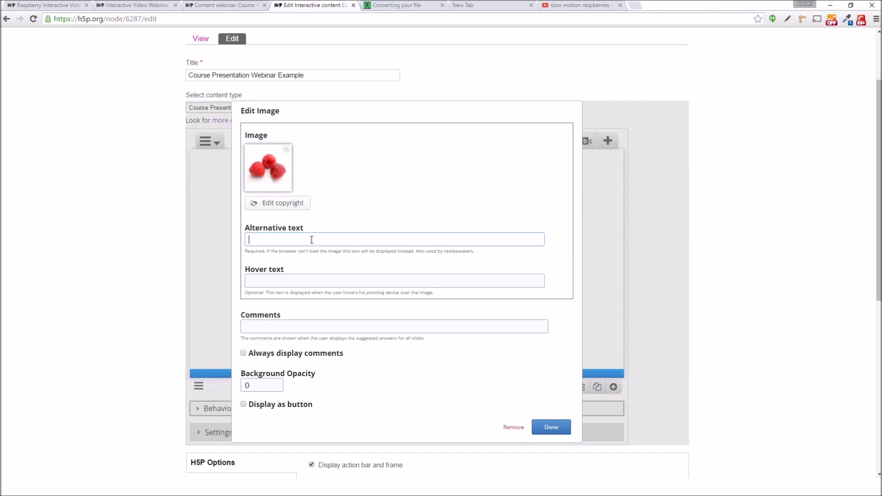
Give the raspberry image the alternative text and hover text "Image of raspberry" and finish editing it.
text(Image of raspberry)
drag(335, 244, 223, 230)
key(ctrl+c)
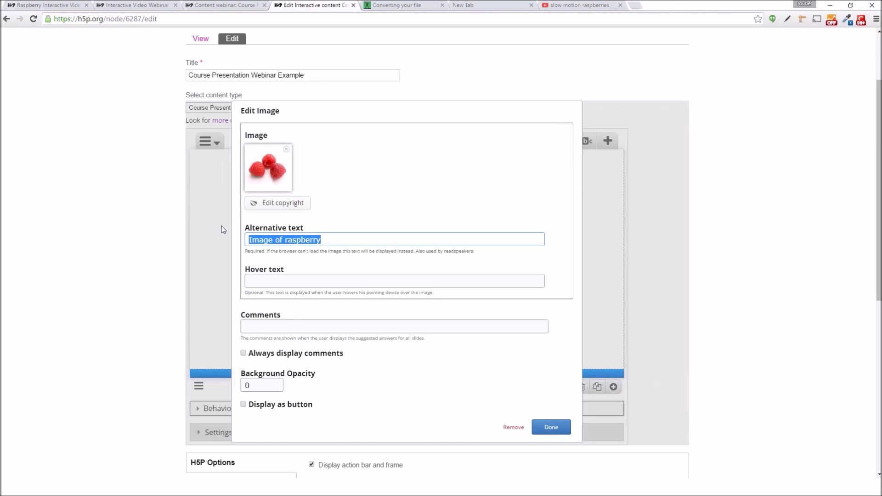
click(386, 278)
key(ctrl+v)
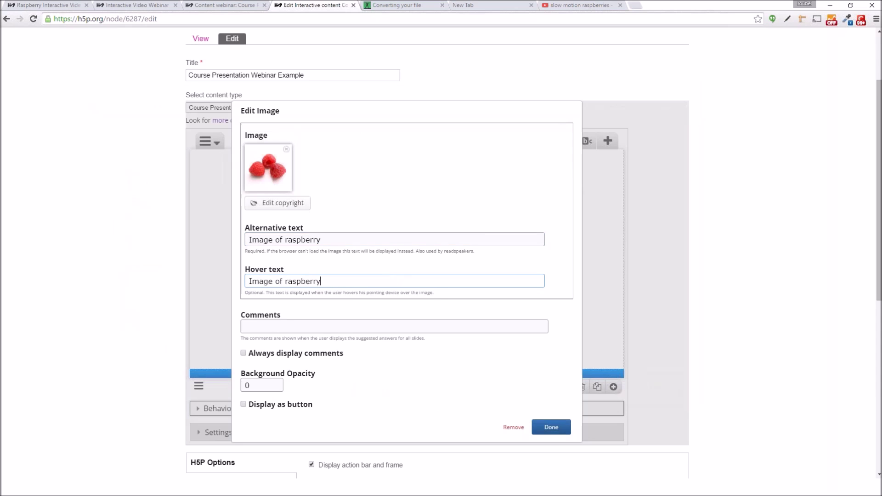
click(556, 429)
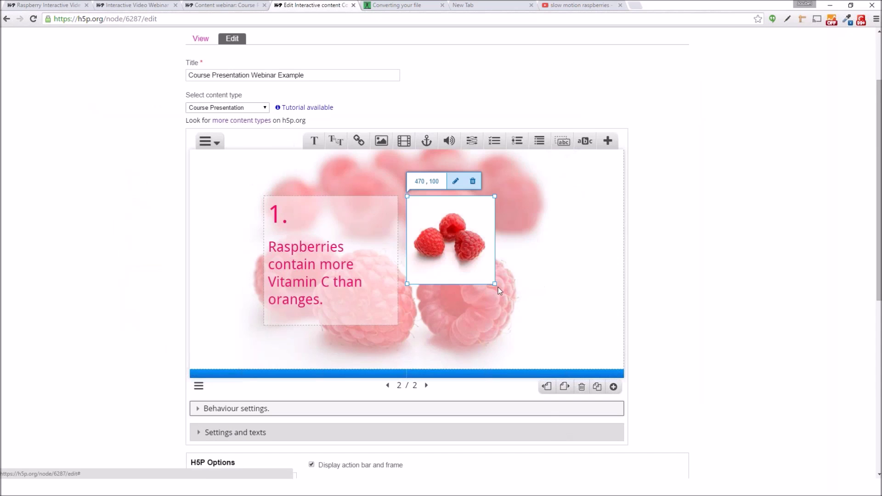
Enlarge the raspberry image to the height of the text box and move it to 490, 100.
drag(498, 287, 533, 321)
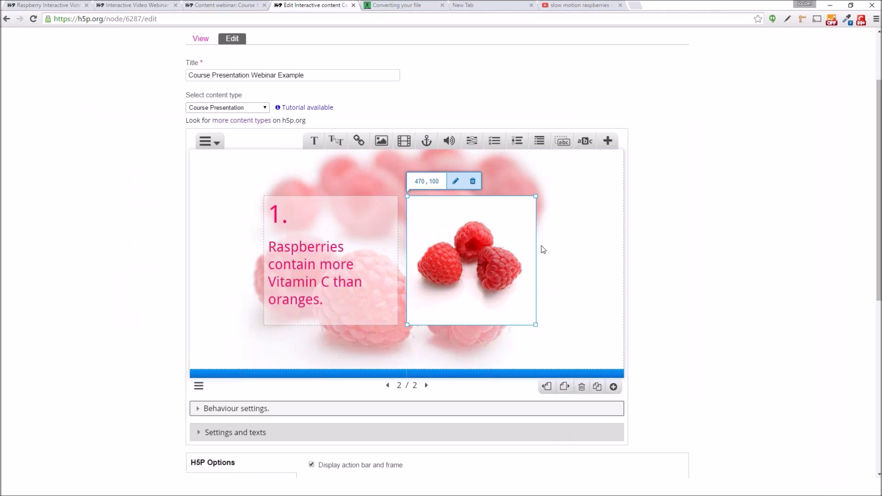
drag(486, 252, 496, 252)
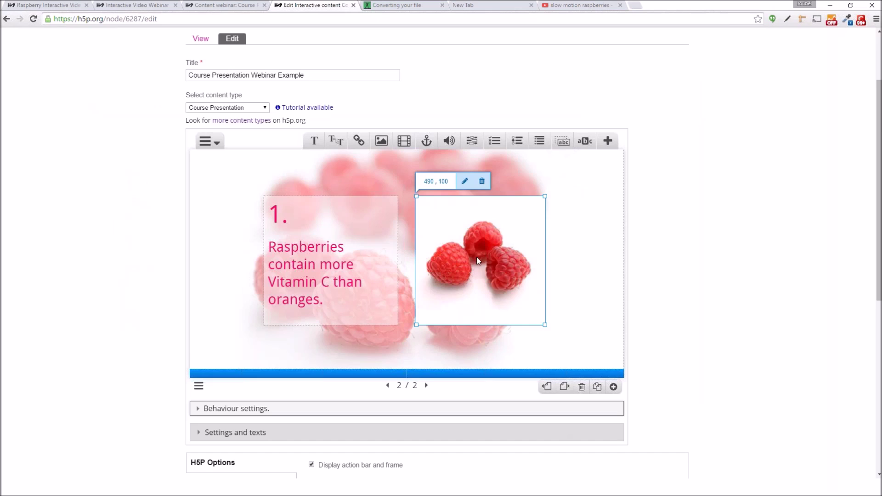
click(366, 242)
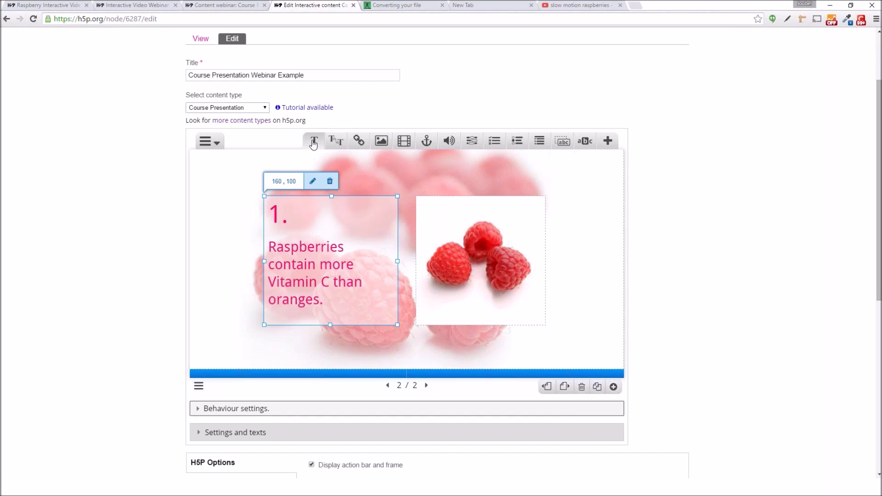
Add a text element containing "<" at the left edge of slide 2, beside the fact text.
drag(315, 147, 198, 241)
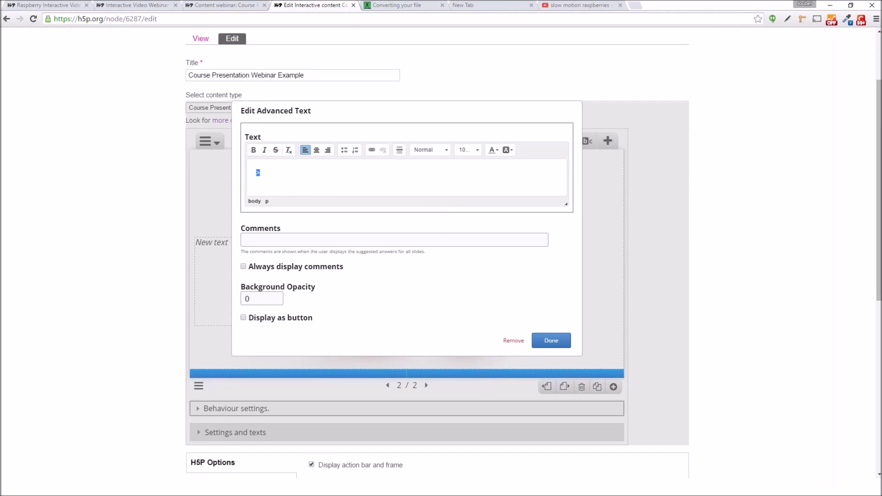
key(BackSpace)
text(<)
drag(267, 173, 249, 173)
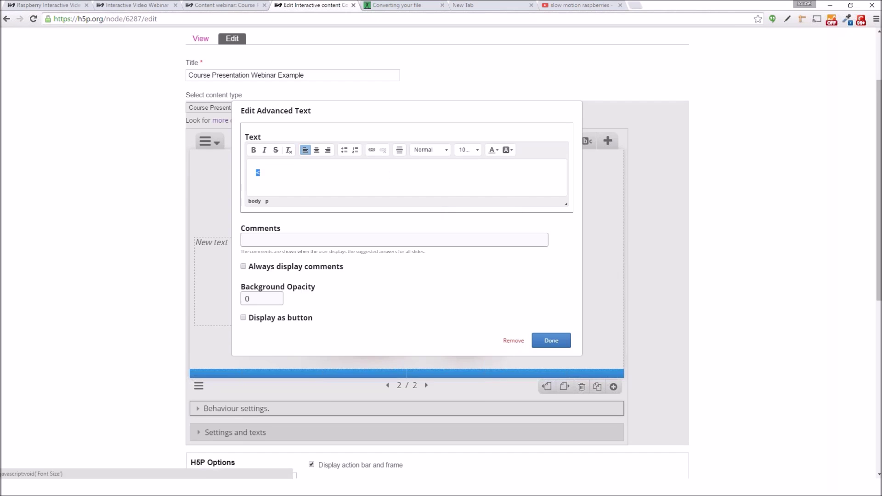
click(468, 150)
scroll(480, 213, down, 6)
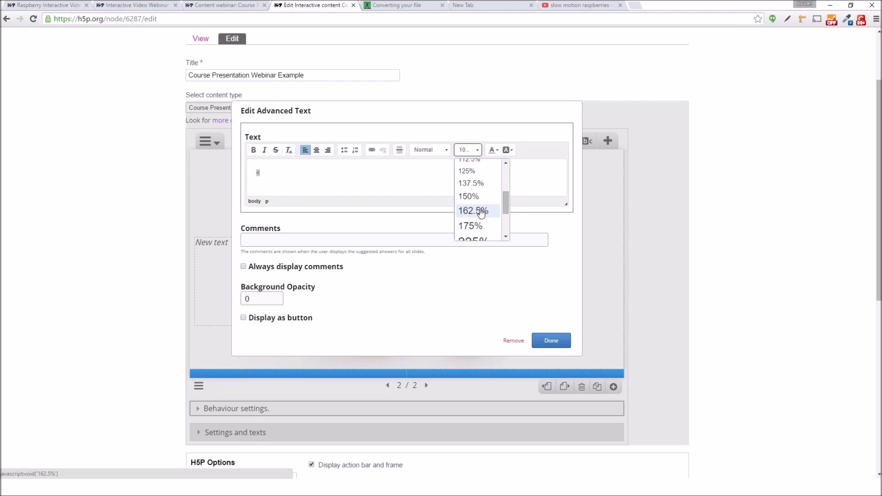
click(475, 172)
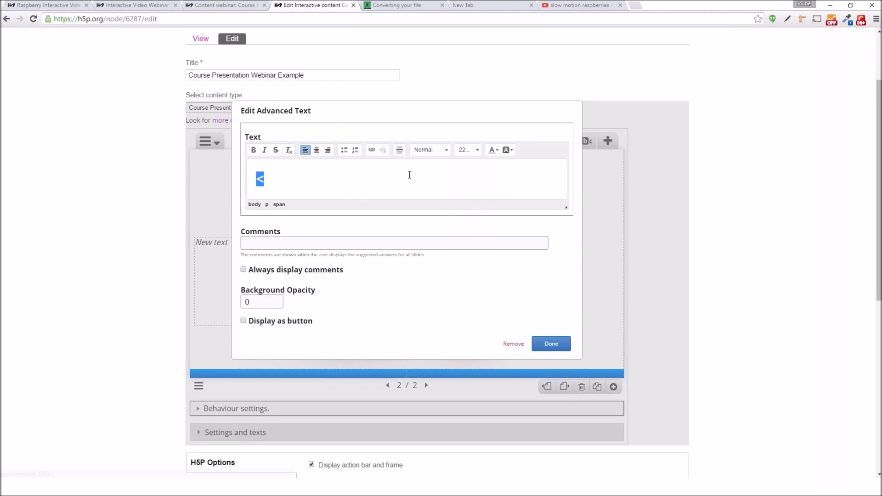
click(468, 150)
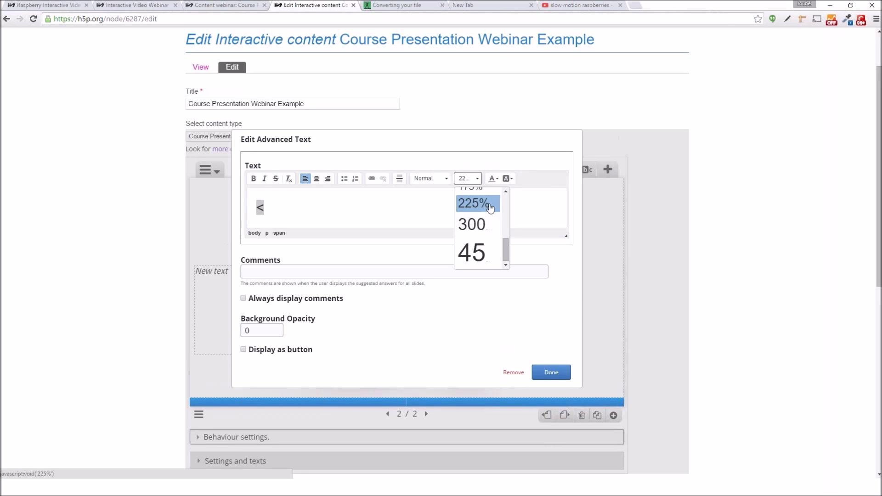
click(476, 203)
click(493, 178)
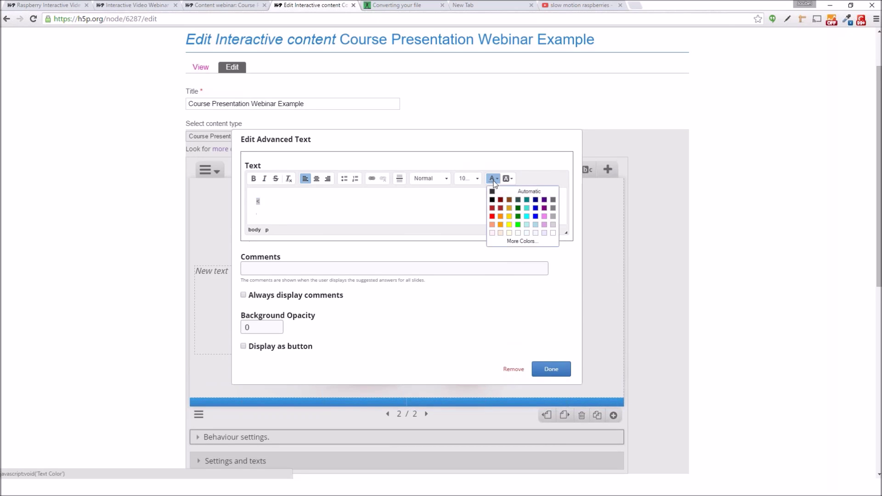
click(515, 226)
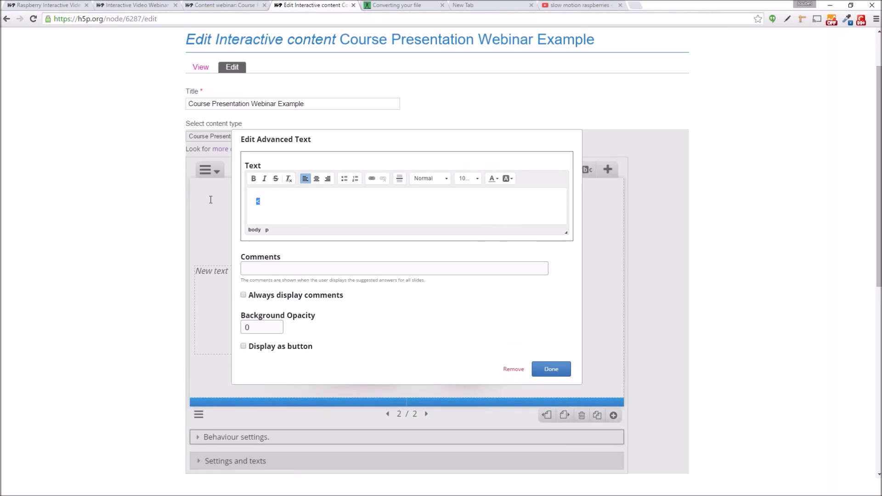
Set the "<" character's font size to 300% and make it bold.
click(468, 178)
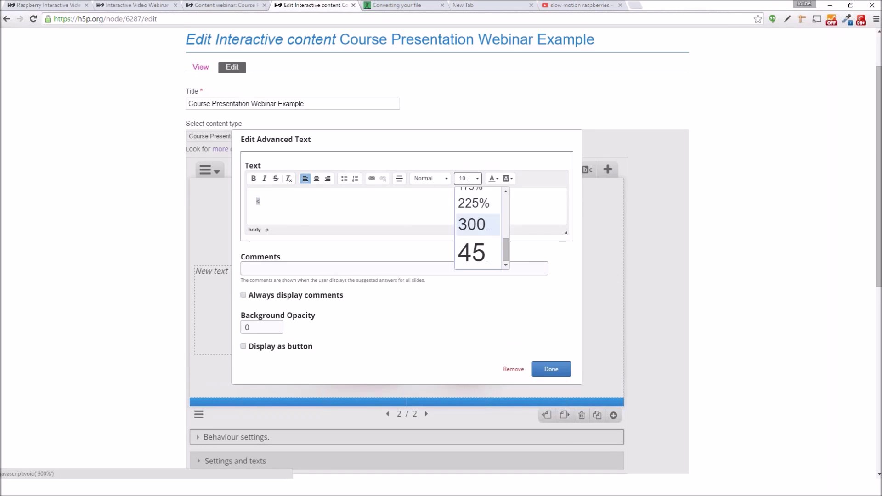
click(466, 221)
click(402, 224)
drag(267, 204, 250, 206)
click(254, 179)
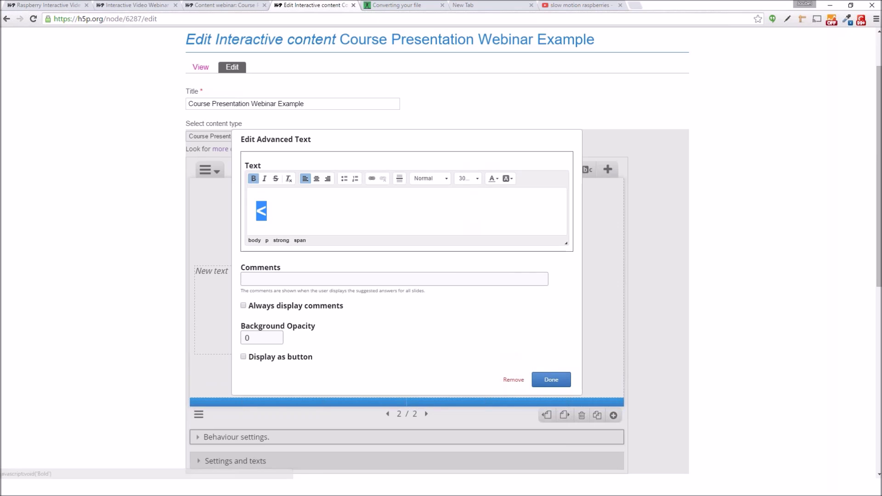
Colour the "<" character light grey and finish editing the text element.
click(493, 178)
click(553, 224)
click(391, 224)
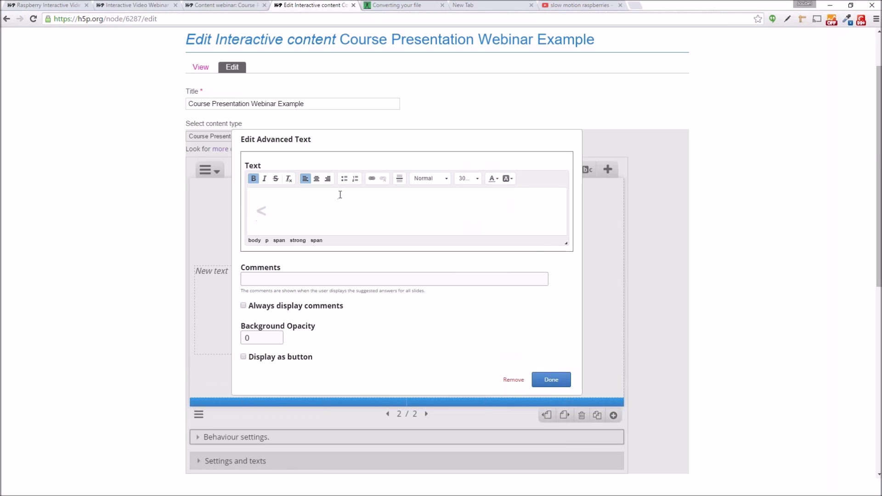
click(254, 334)
click(551, 380)
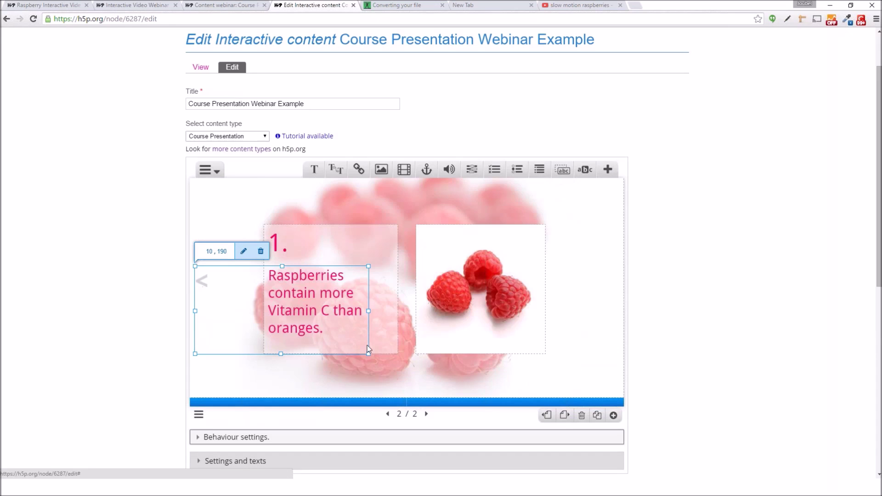
Shrink the "<" text box to fit closely around the arrow and move it to 10, 200.
drag(369, 355, 218, 298)
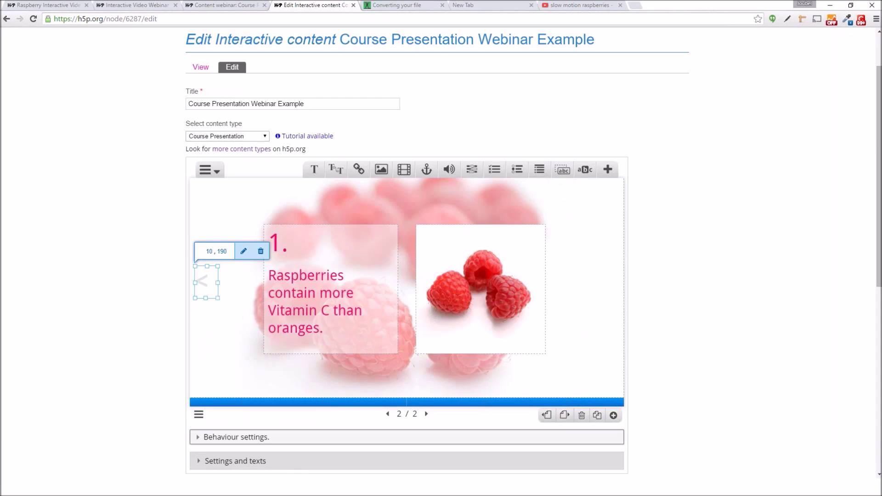
drag(211, 282, 212, 285)
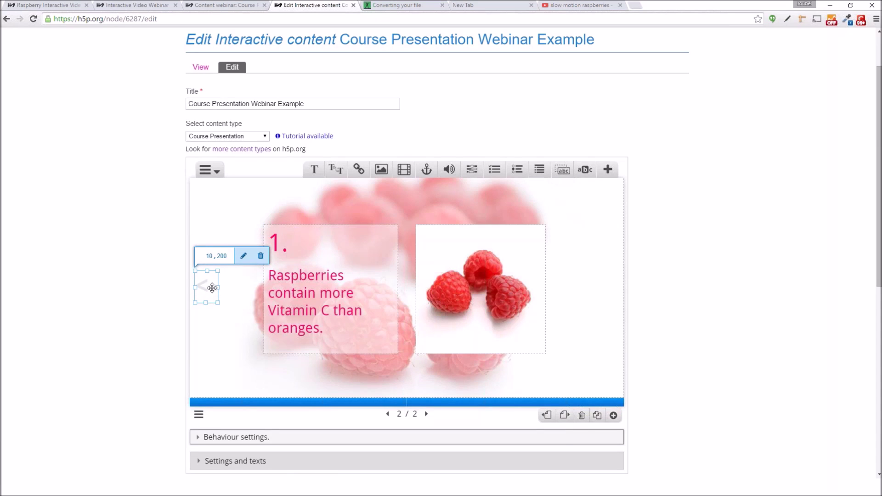
drag(212, 285, 212, 290)
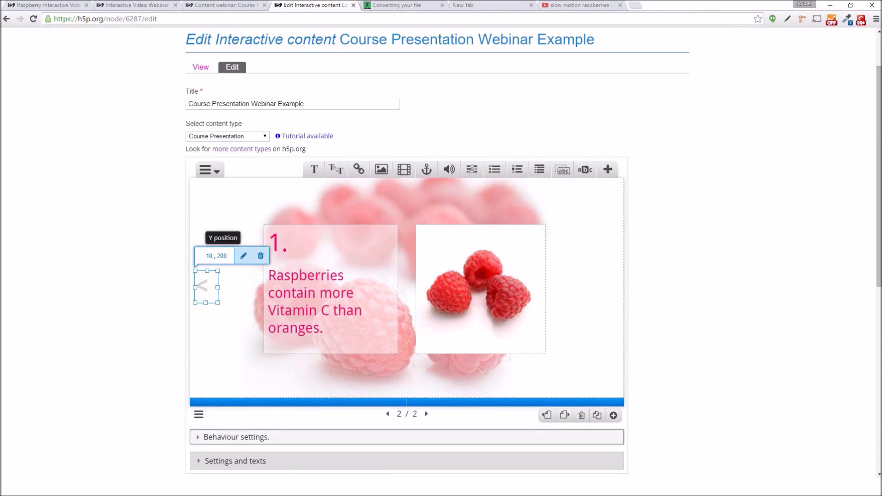
click(234, 330)
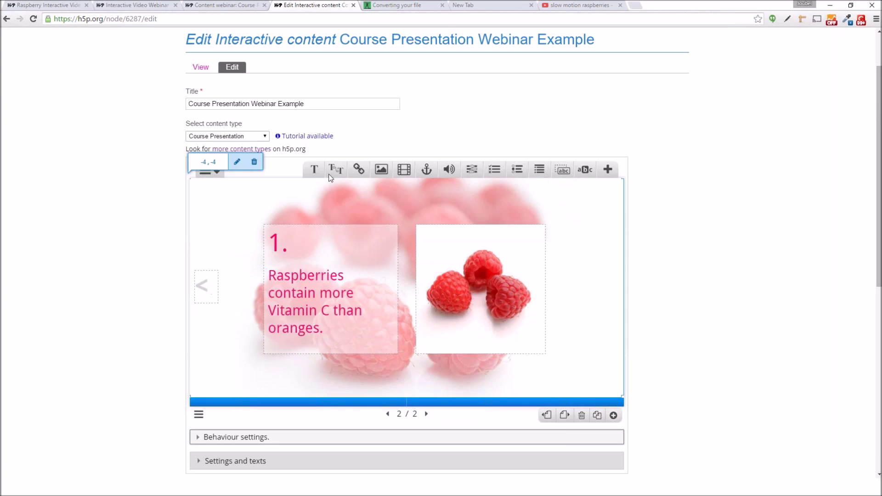
Add a text element at 540, 190 over the raspberry image, containing ">" in light grey.
drag(314, 172, 441, 270)
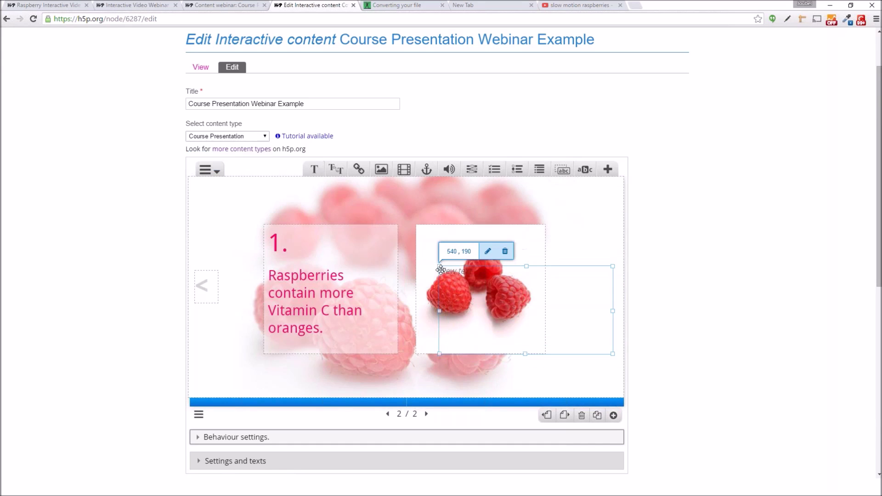
drag(442, 269, 442, 269)
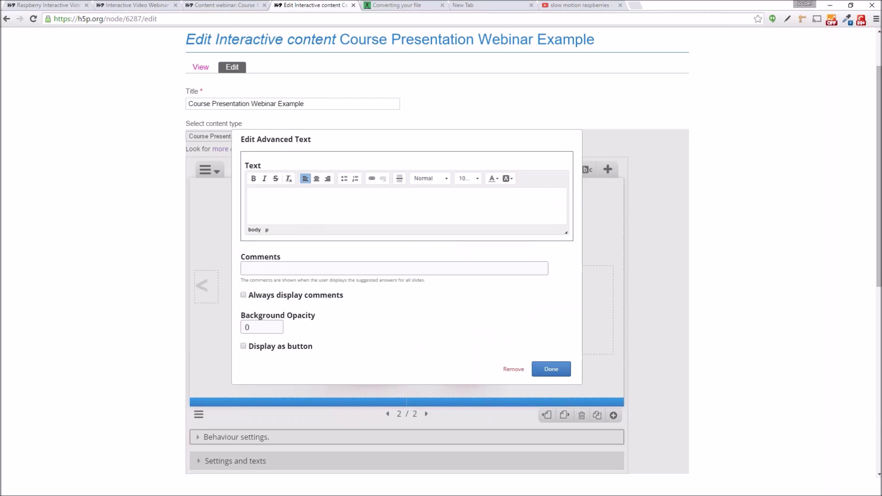
click(493, 179)
click(527, 241)
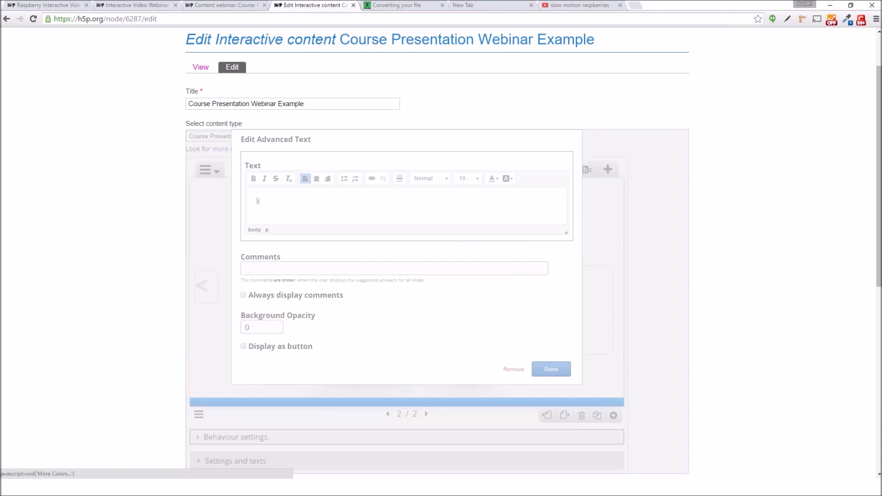
click(518, 227)
click(494, 180)
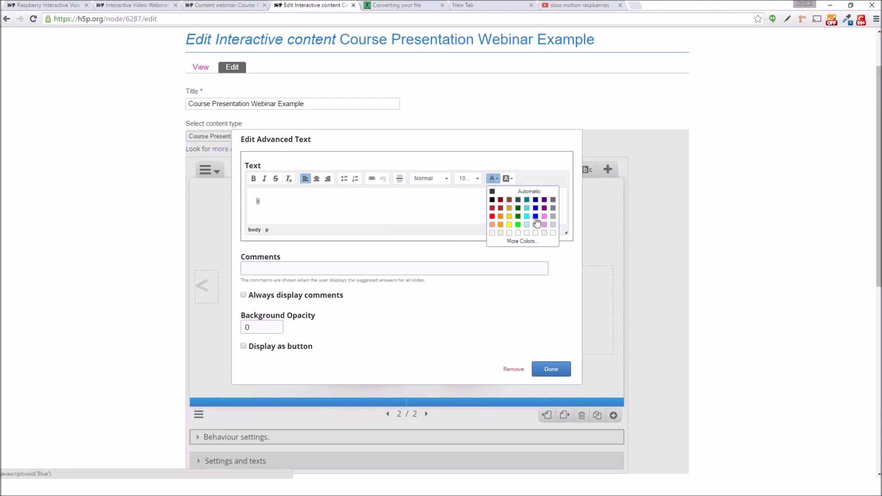
click(536, 221)
Set the ">" character to 300% font size and bold, and finish editing the text element.
click(467, 178)
scroll(476, 248, down, 5)
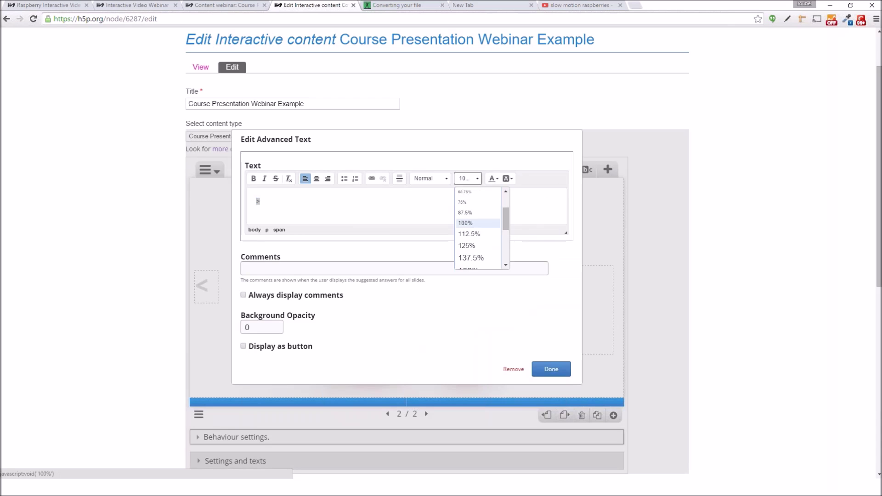
click(476, 253)
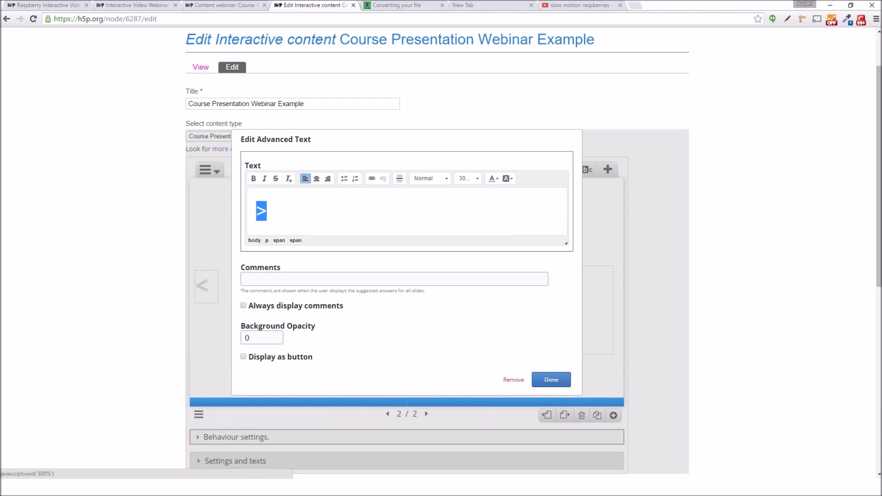
click(256, 178)
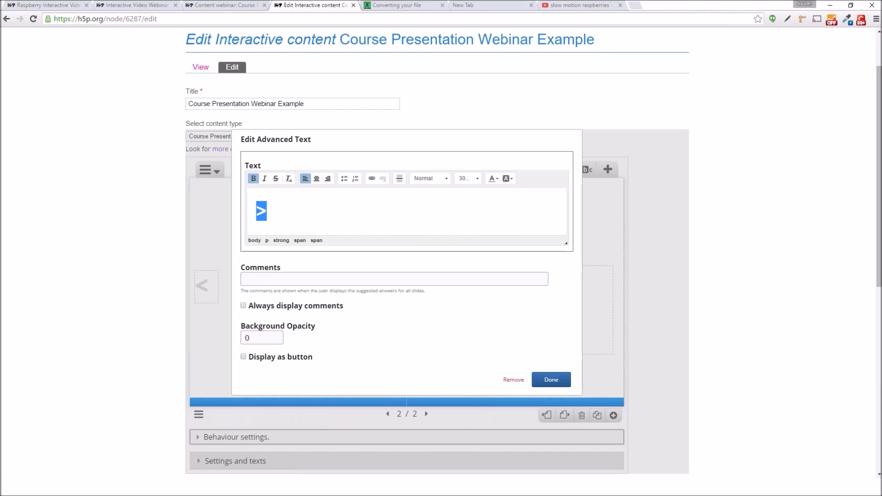
click(551, 380)
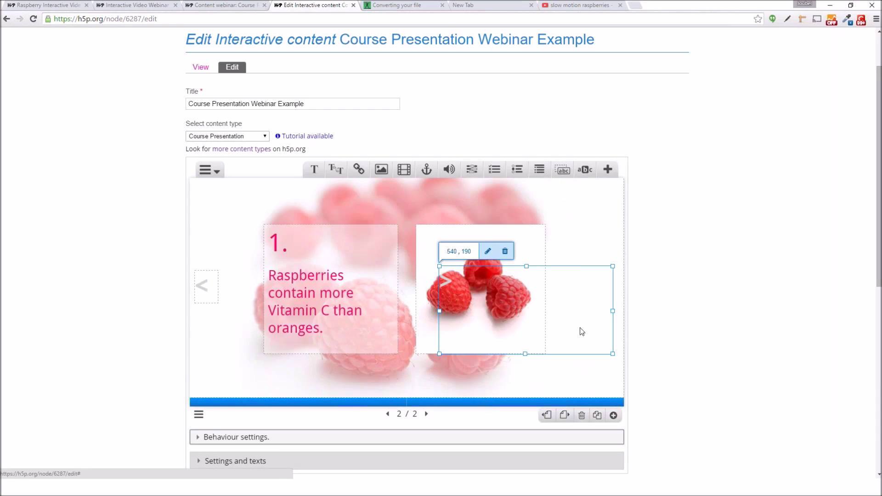
Shrink the ">" text box and place it at 880, 200 near the slide's right edge, level with the "<" arrow.
drag(611, 357, 603, 292)
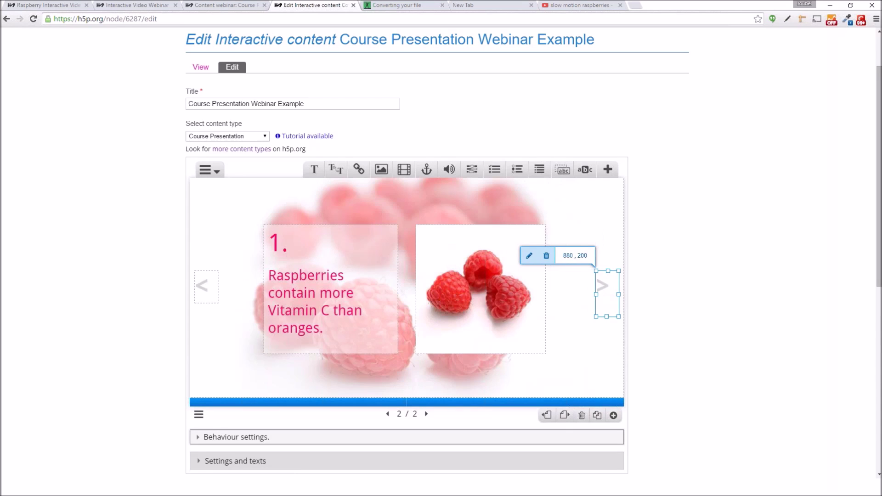
drag(605, 291, 606, 288)
click(203, 287)
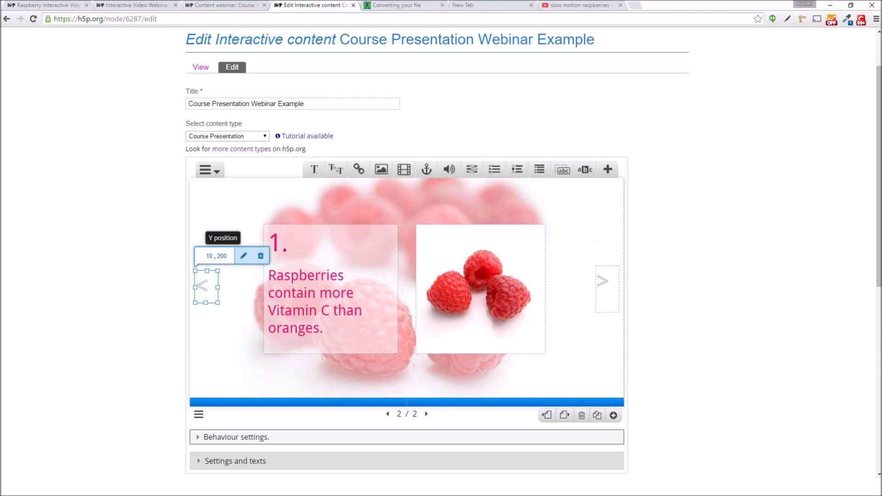
click(605, 289)
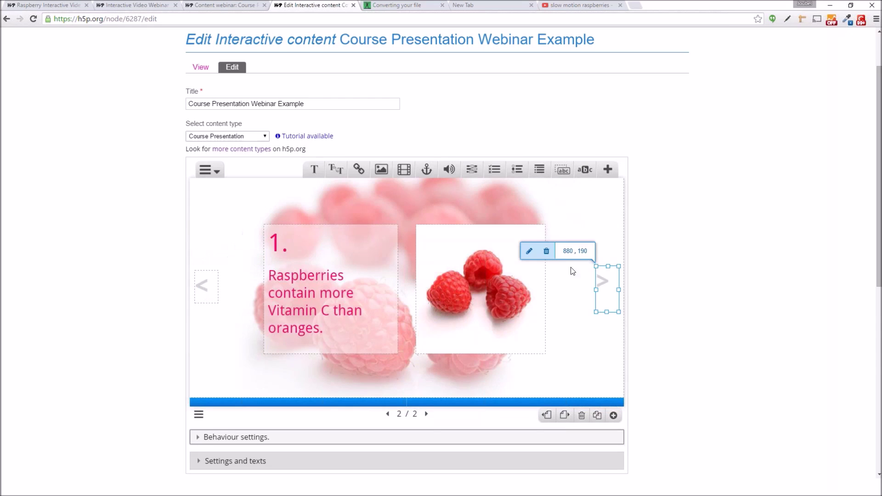
double_click(583, 252)
text(200)
key(Return)
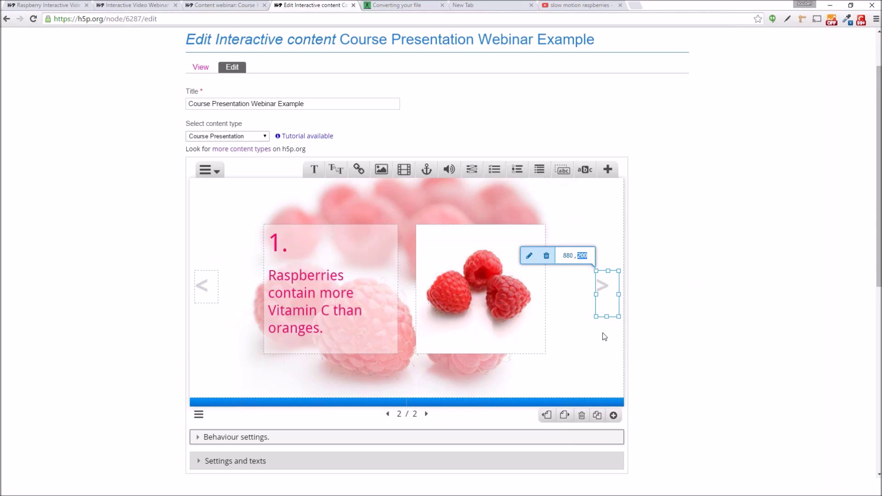
Reduce the ">" text box's height to fit the arrow and shift the box to 890, 200.
drag(606, 317, 607, 297)
click(586, 336)
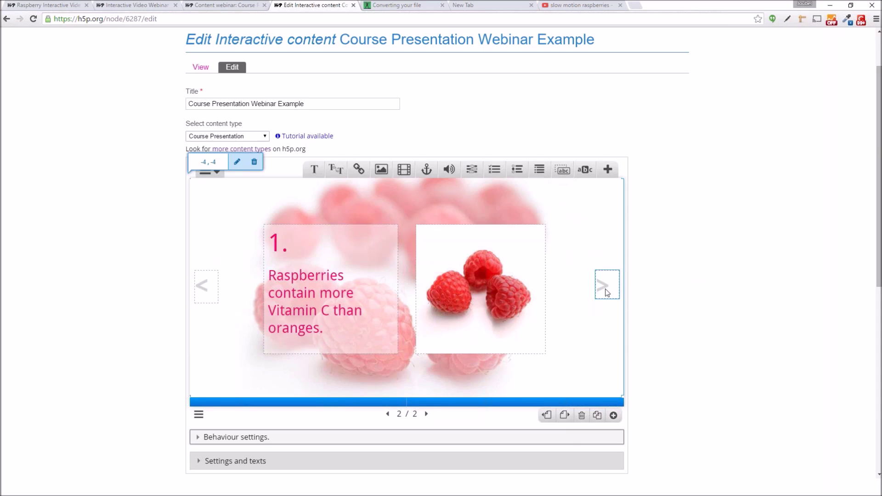
drag(603, 288, 617, 288)
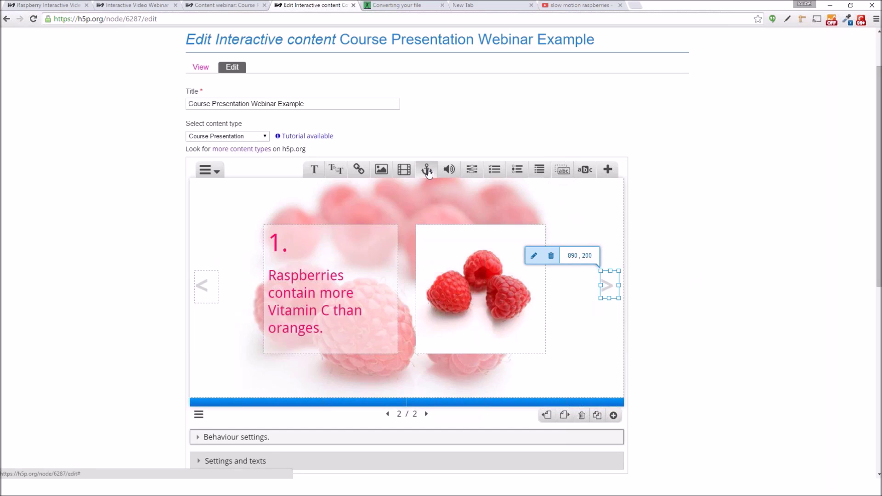
Add a link to slide 1 titled "Press to go to next slide" as a narrow full-height strip over the "<" arrow, at 0, 0.
drag(431, 170, 192, 181)
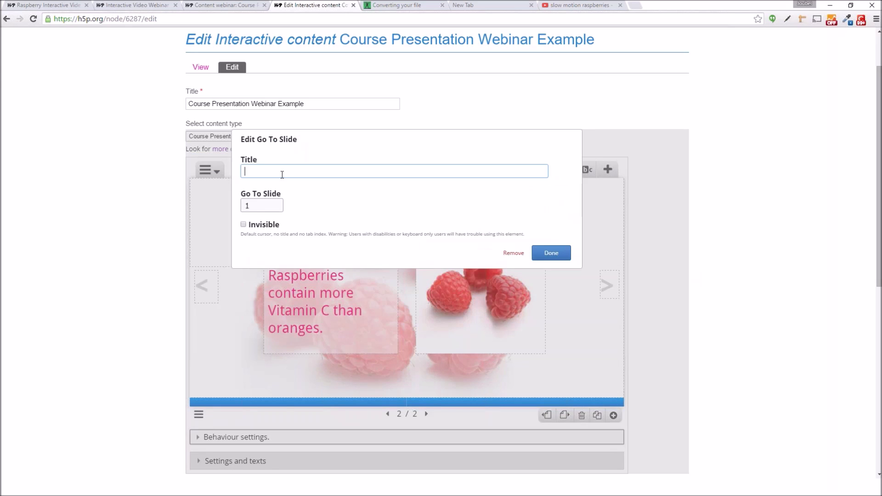
text(Press to go to next slide)
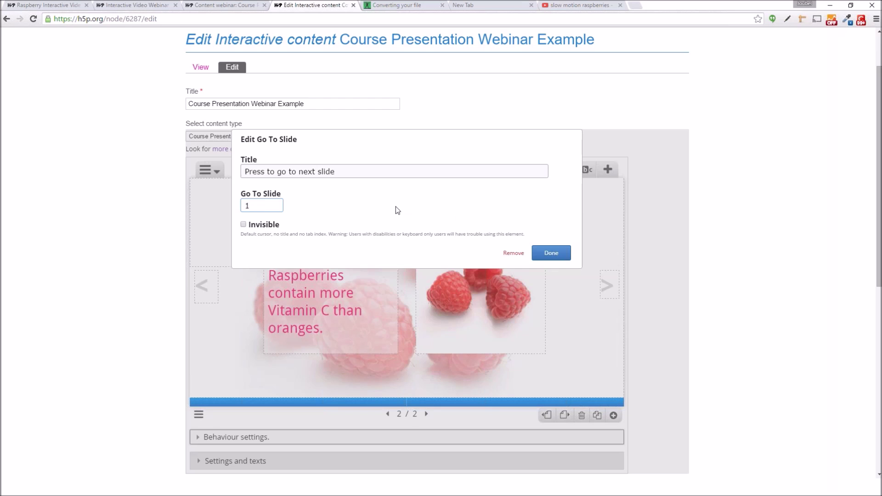
click(561, 255)
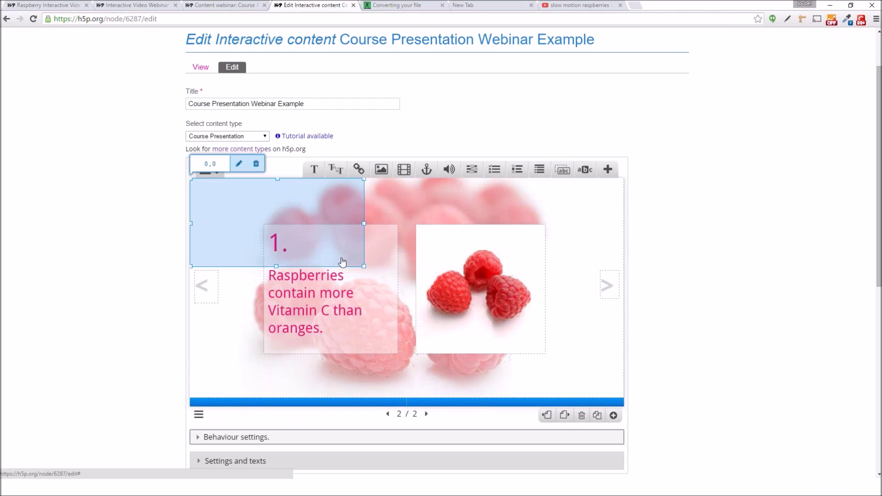
drag(363, 270, 223, 402)
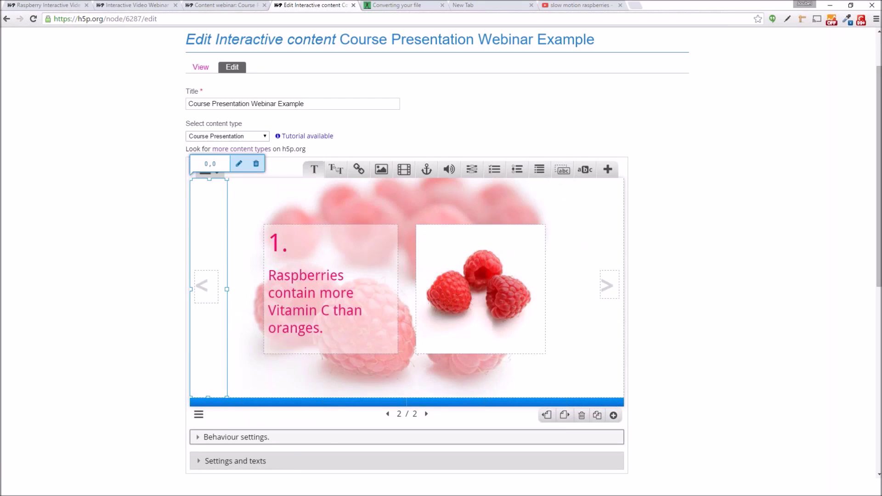
Add a text element reading "Press to go to next slide" at 560, 0 in the upper right of slide 2.
drag(314, 173, 527, 179)
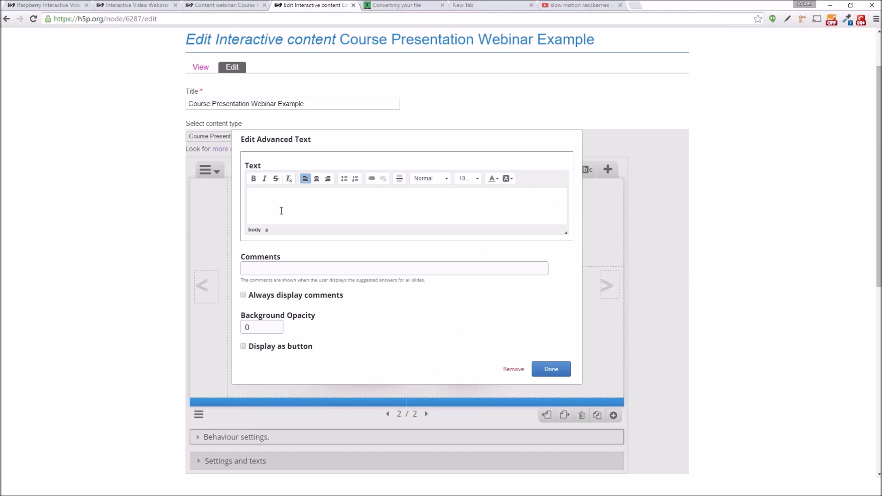
text(Press tp gp t)
key(BackSpace)
key(BackSpace)
key(BackSpace)
key(BackSpace)
click(551, 371)
drag(546, 207, 544, 207)
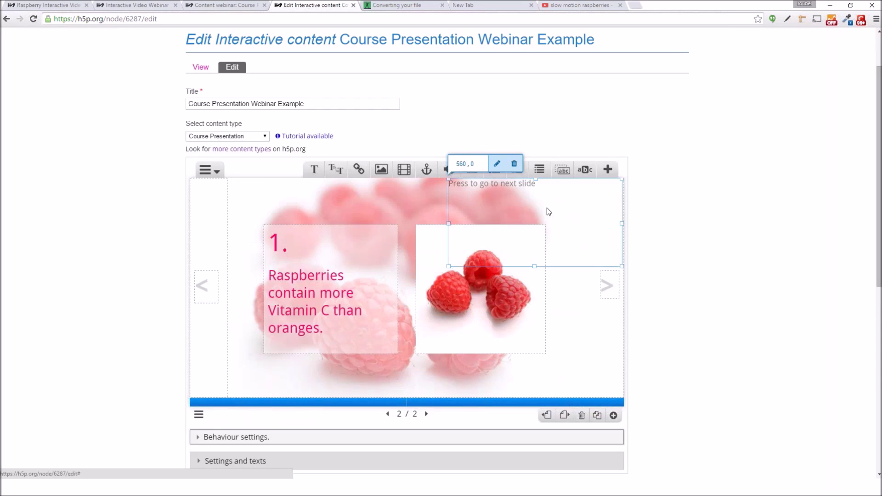
Replace the "Press to go to next slide" text element with a same-titled link to slide 3.
click(514, 164)
click(460, 91)
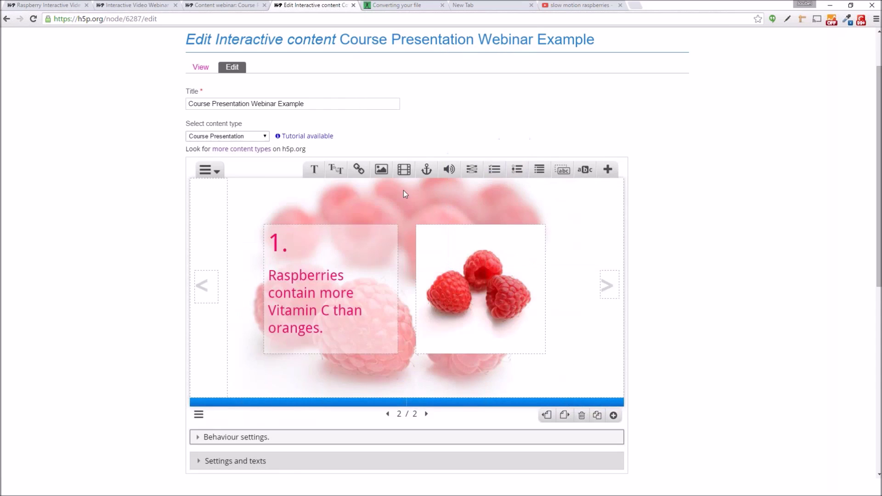
drag(430, 176, 445, 219)
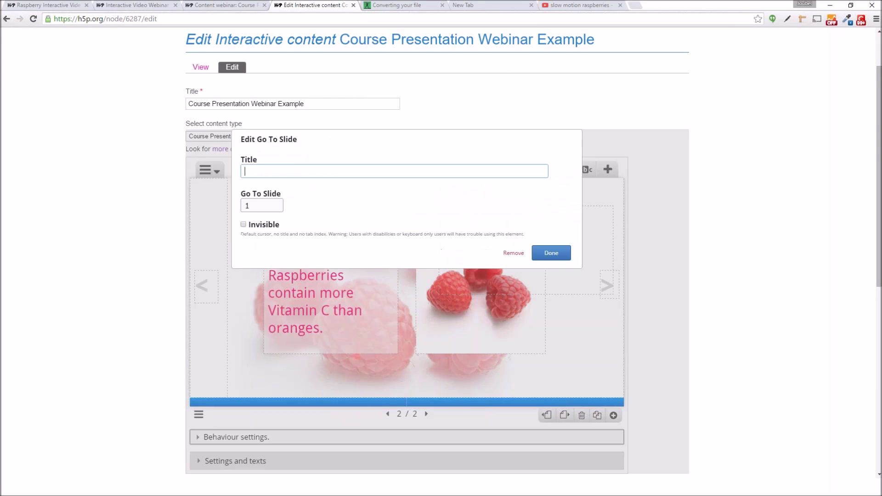
text(Press to go to next slide)
double_click(264, 204)
text(3)
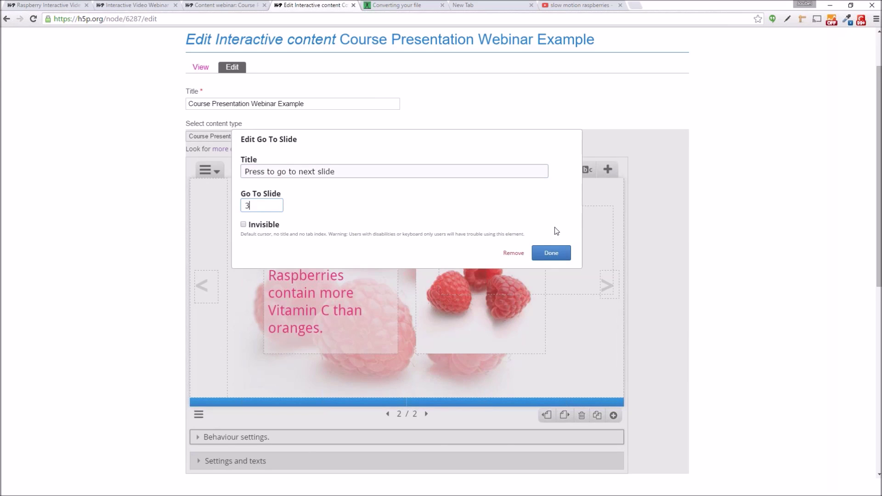
click(550, 253)
Reshape the slide 3 link into a narrow full-height strip over the ">" arrow at the slide's right edge.
drag(611, 295, 594, 341)
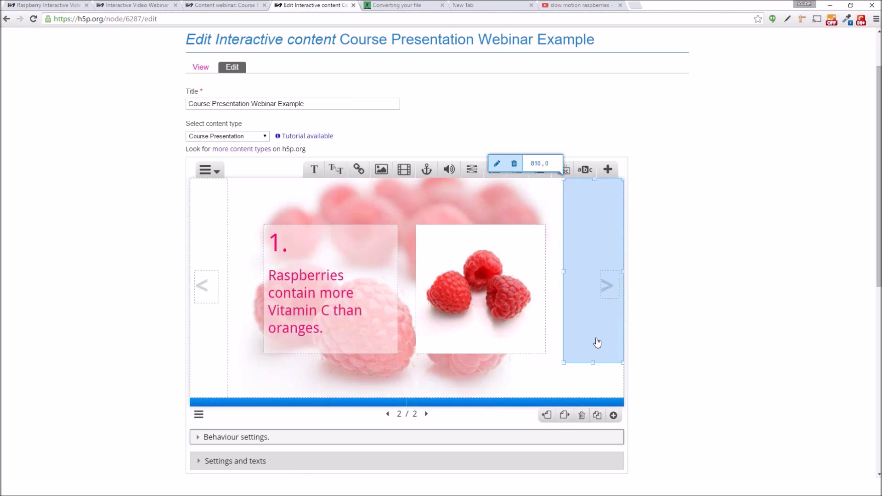
drag(623, 367, 601, 403)
drag(599, 370, 608, 368)
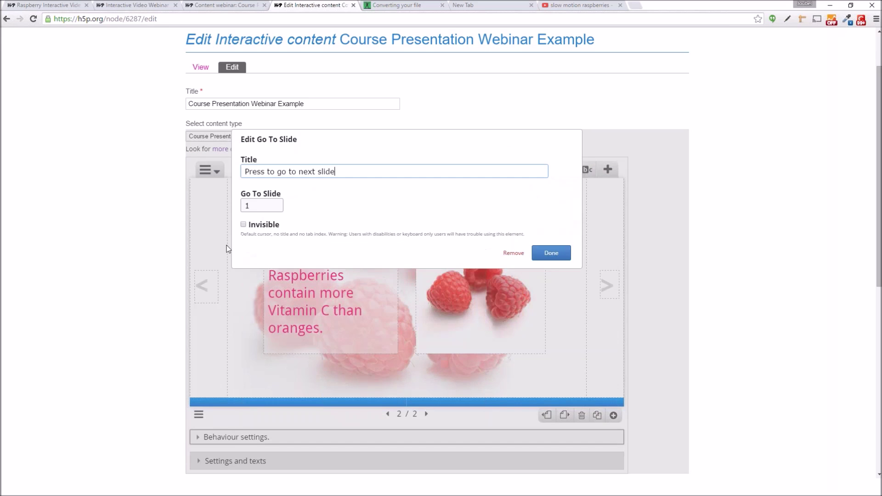
Change "next" to "previous" in the title of the link over the "<" arrow.
double_click(308, 171)
text(previous)
click(551, 254)
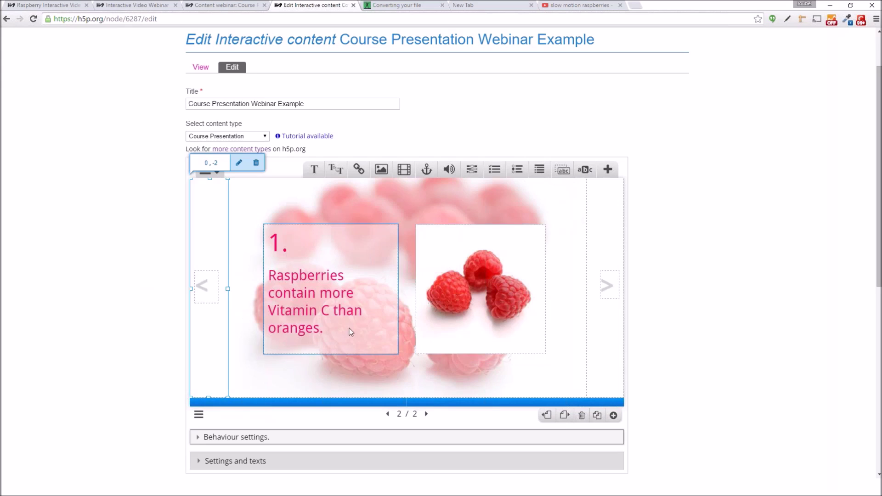
Duplicate slide 2 three times and check the copies.
click(597, 415)
click(597, 415)
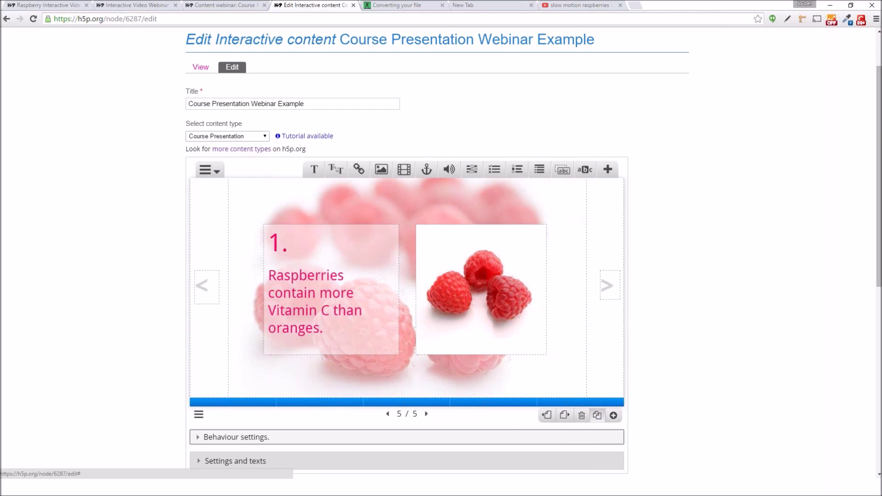
click(323, 403)
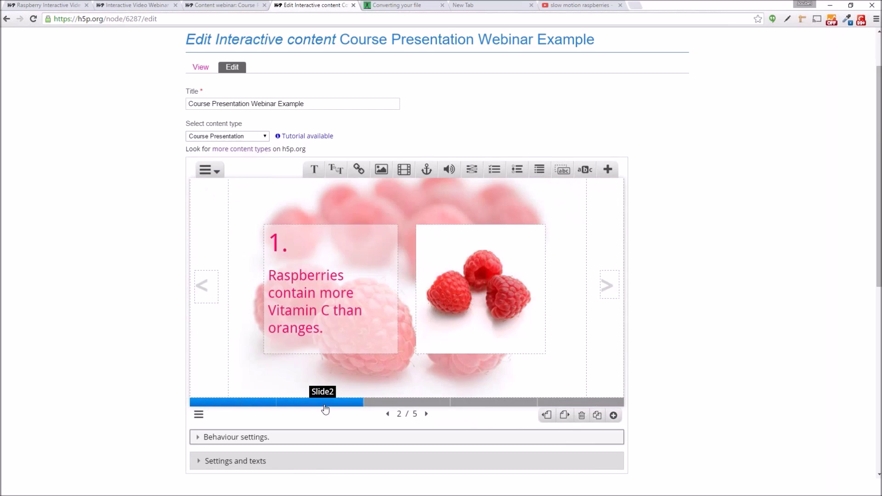
click(407, 403)
click(494, 402)
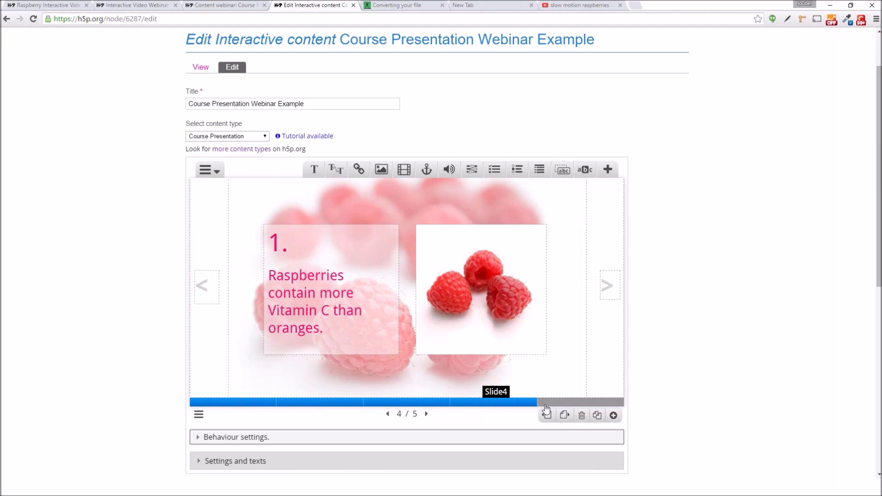
click(581, 402)
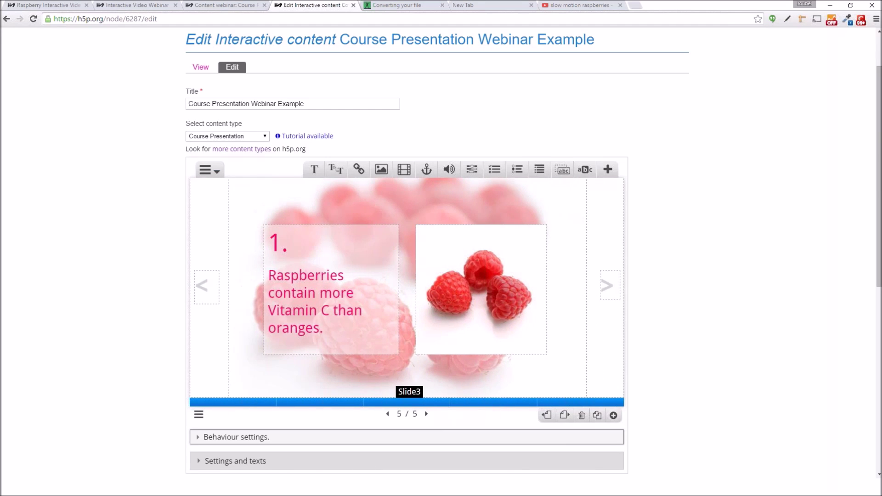
With slide 3 open, copy the fact about raspberry colors from slide 3 of the Content webinar example.
click(409, 402)
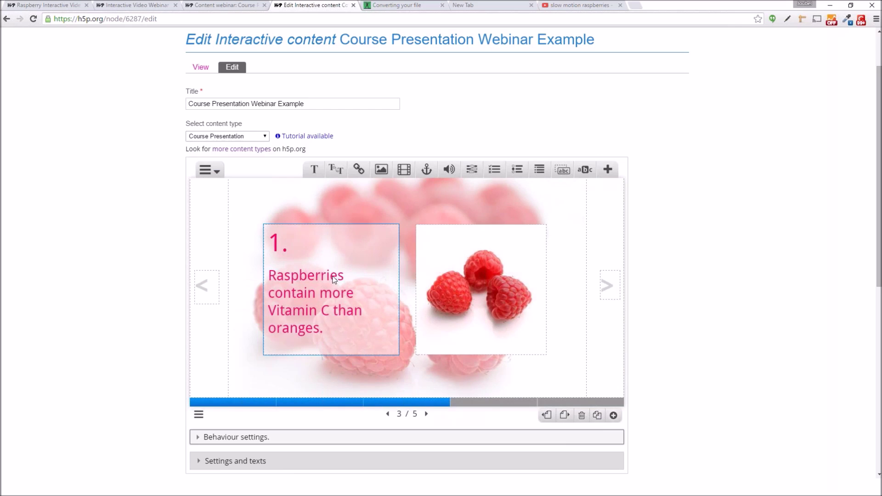
click(221, 5)
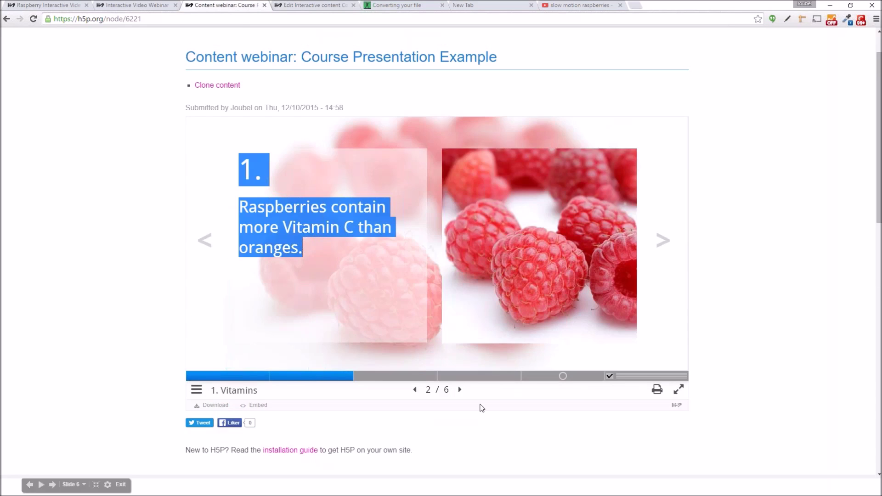
click(396, 376)
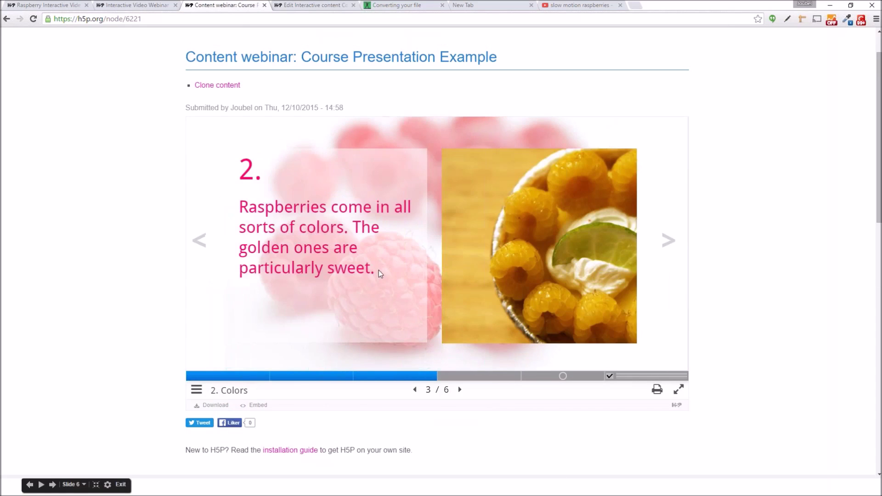
drag(379, 270, 238, 177)
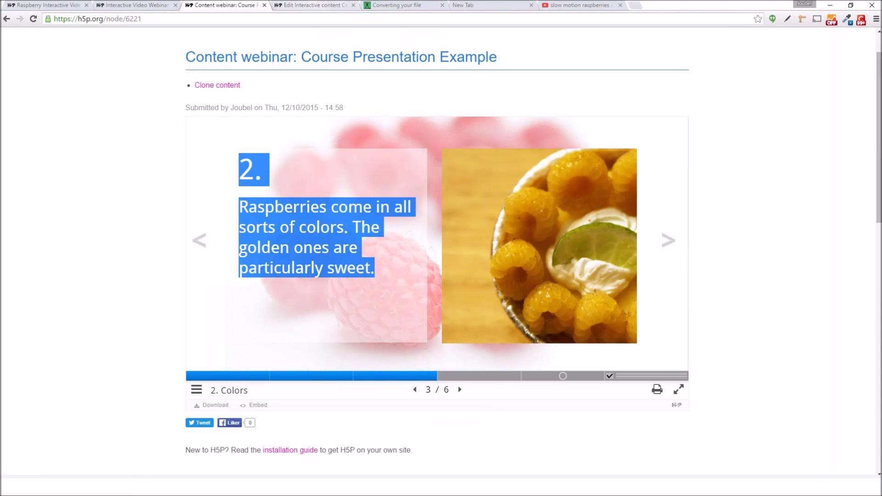
drag(376, 268, 237, 210)
key(ctrl+Tab)
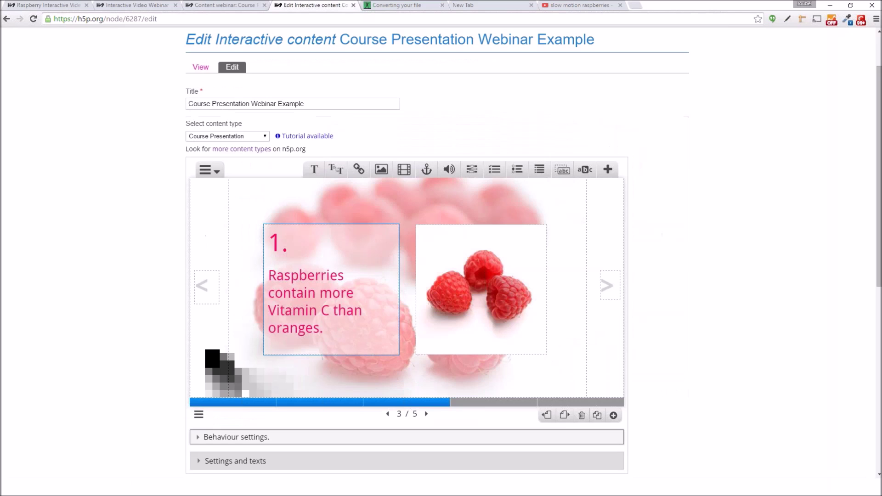
click(358, 280)
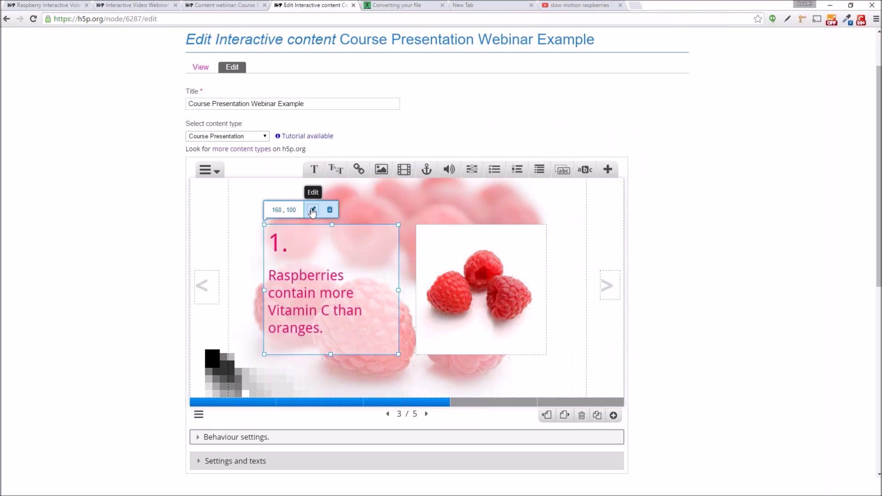
double_click(361, 285)
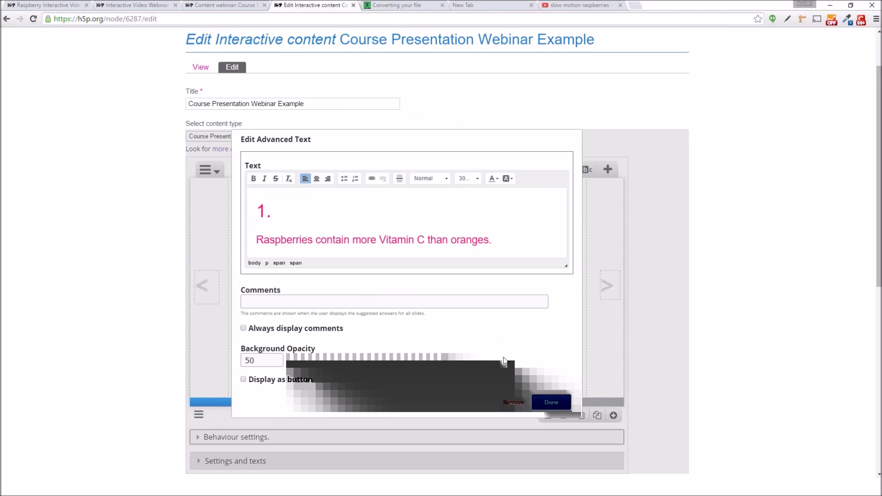
click(551, 402)
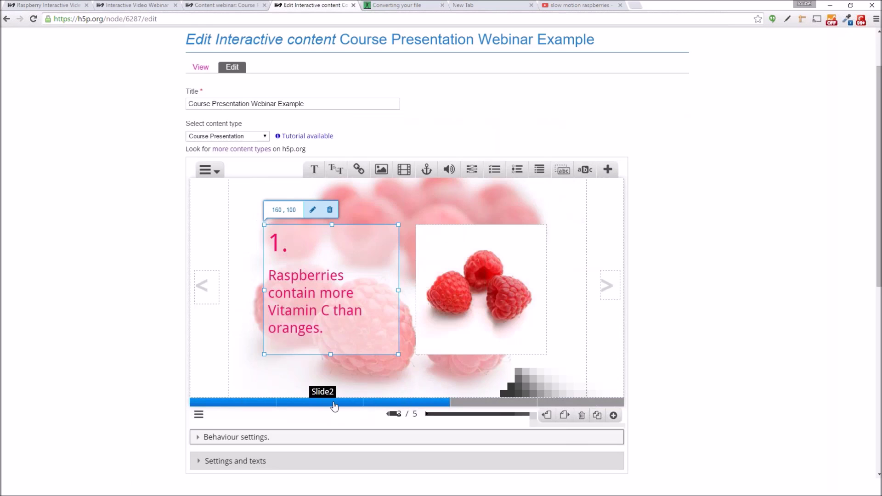
Change slide 3's number to 2 and its fact to "Raspberries come in all sorts of colors. The golden ones are particularly sweet.".
click(351, 335)
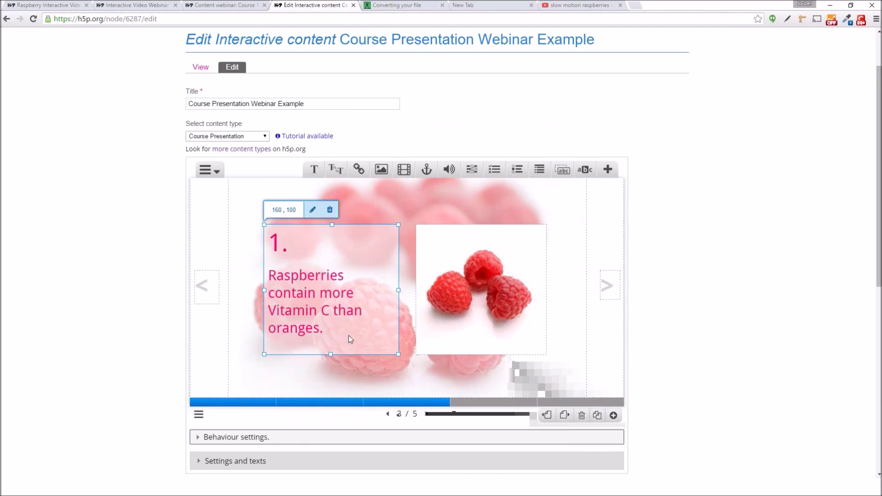
double_click(350, 335)
drag(495, 242, 255, 240)
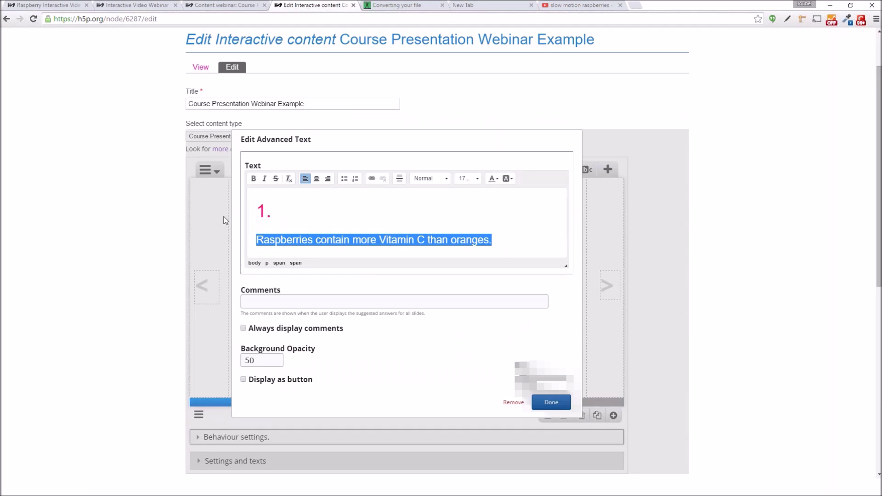
text(Raspberries come in all sorts of colors. The golden ones are particularly sweet.)
key(ctrl+z)
text(Raspberries come in all sorts of colors. The golden ones are particularly sweet.)
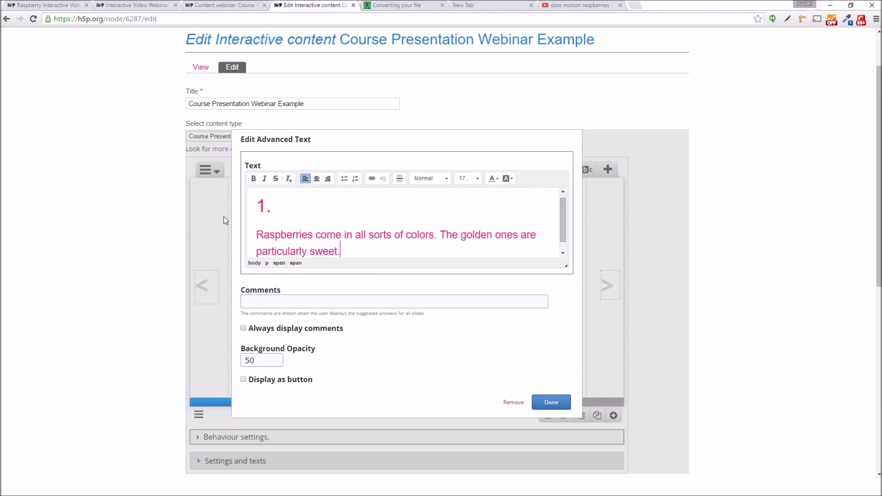
double_click(261, 210)
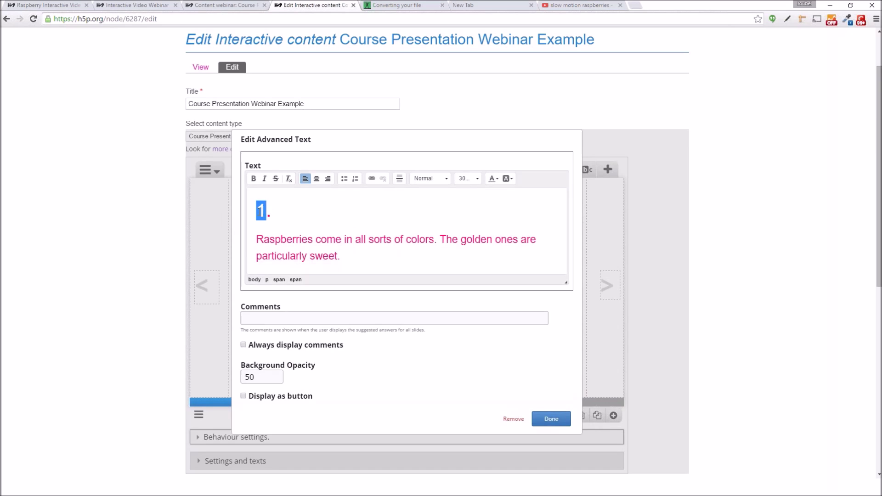
text(2)
click(566, 420)
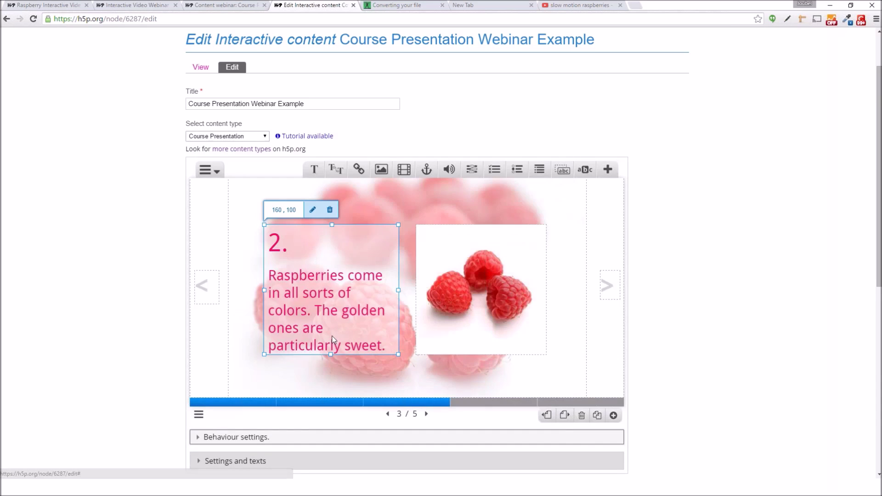
Replace slide 3's image with raspberry-2.jpg and set its alternative and hover text to "Image of golden raspberry".
double_click(457, 275)
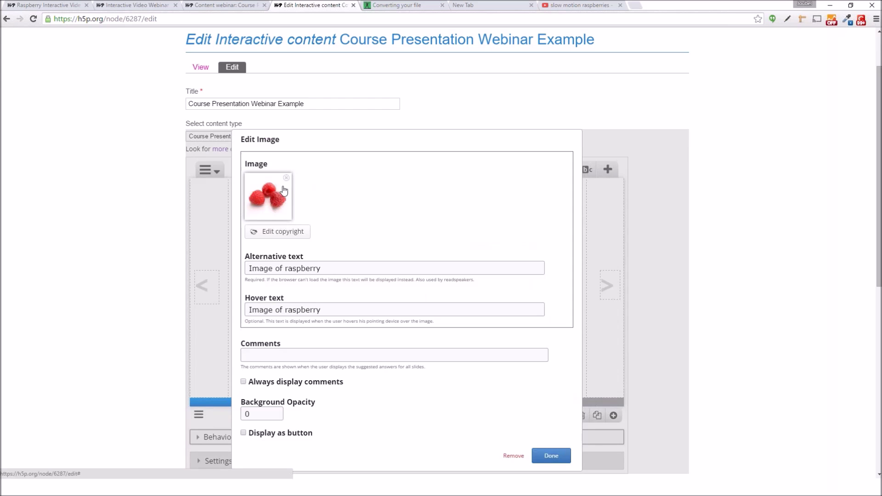
click(284, 210)
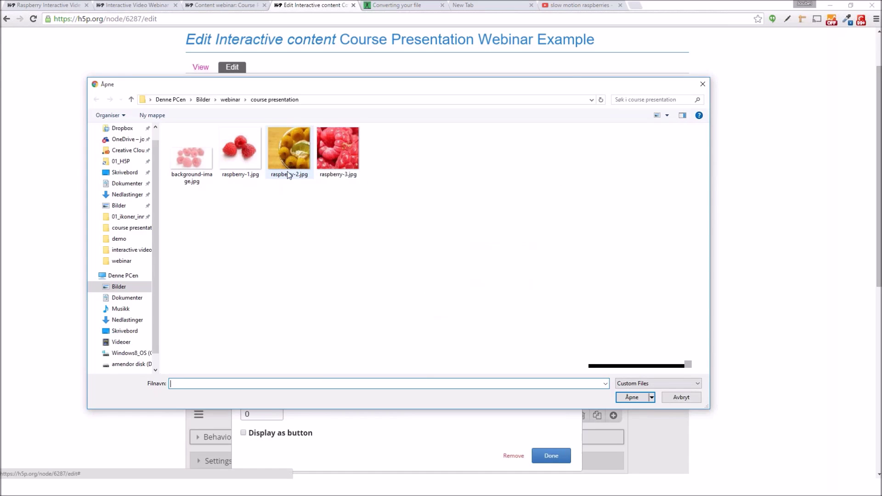
double_click(279, 145)
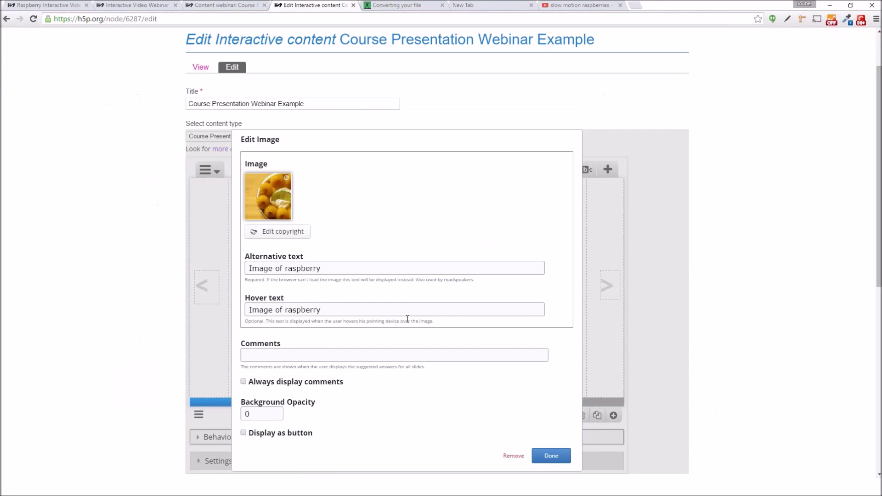
click(285, 270)
text(golden )
text(golden)
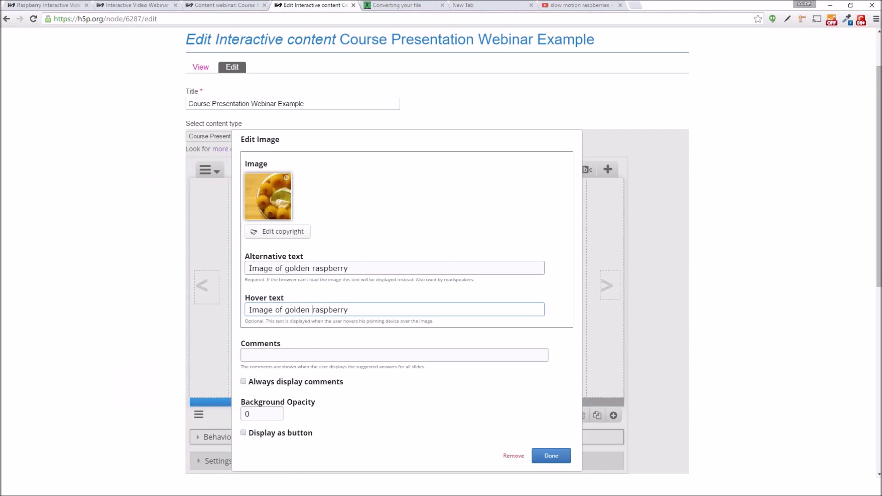
click(552, 456)
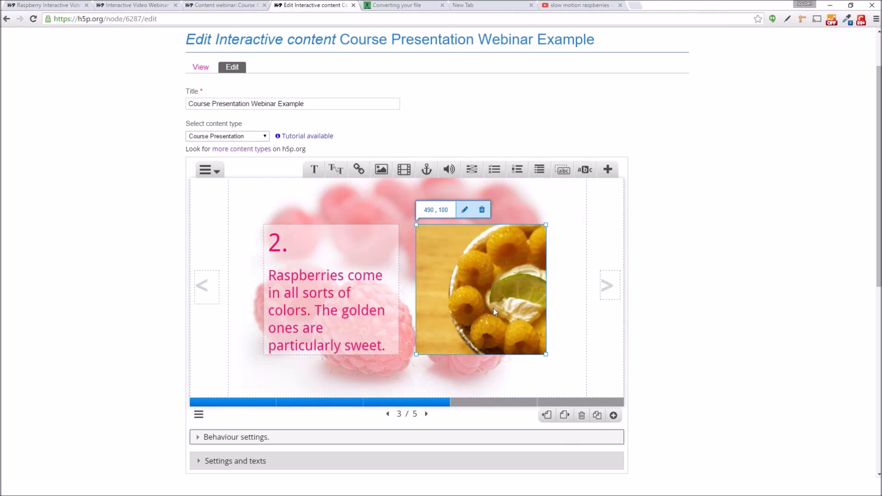
Open slide 4's fact text for editing and copy the fact about raspberry seeds from slide 4 of the Content webinar example.
click(471, 403)
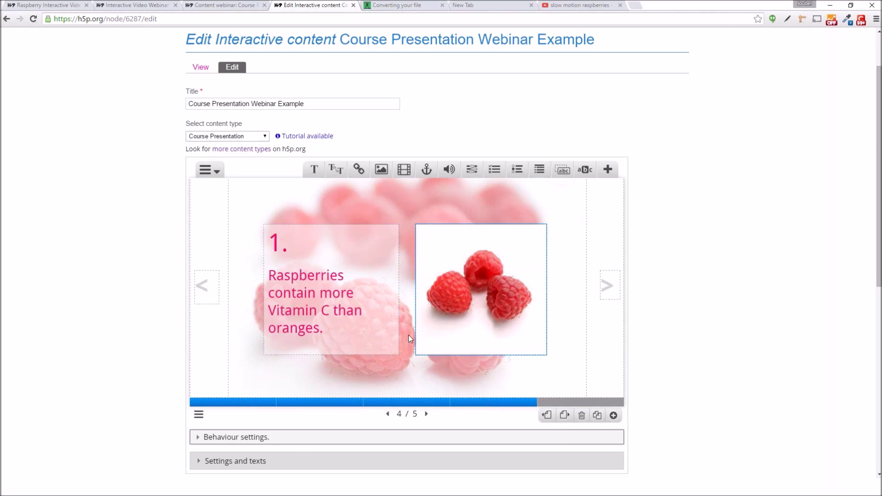
double_click(338, 295)
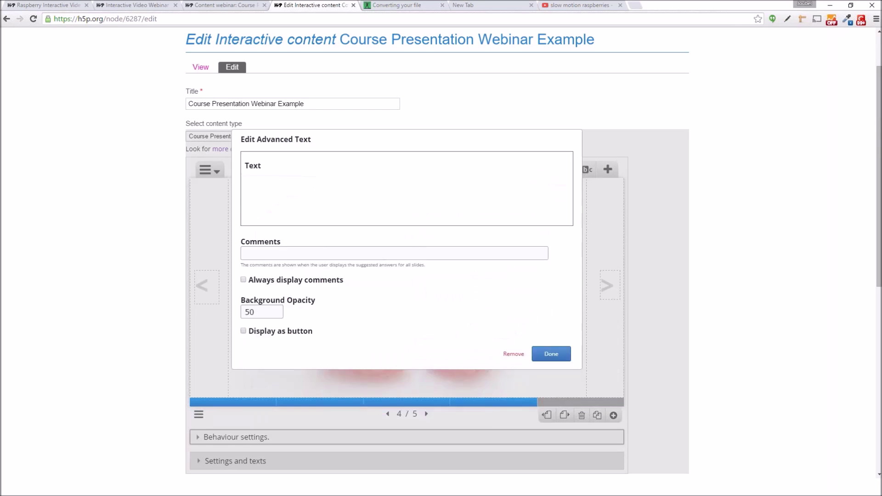
click(220, 5)
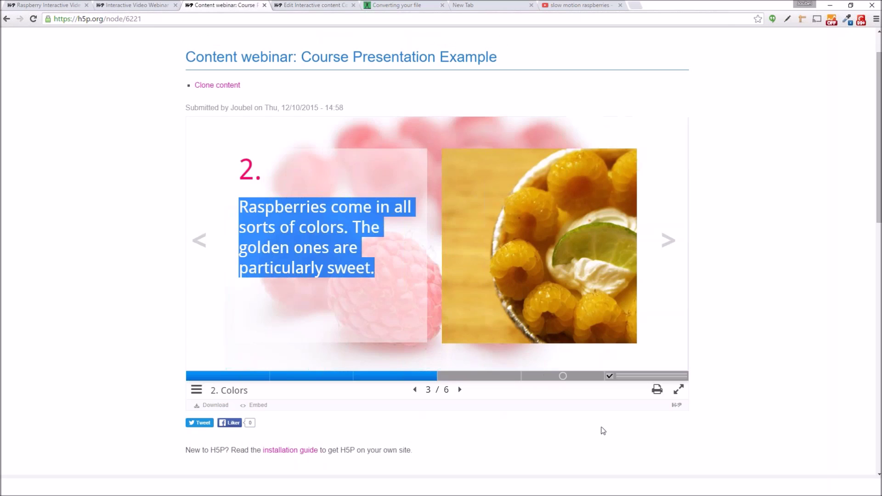
click(482, 376)
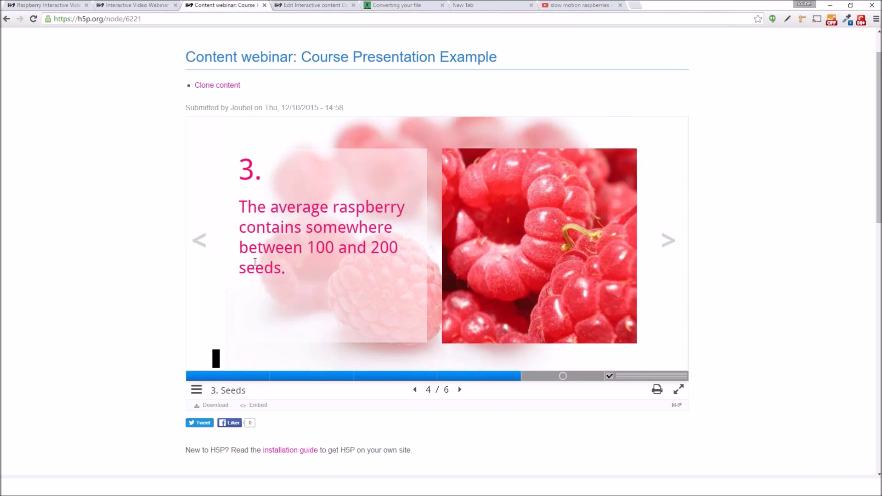
drag(291, 275, 240, 205)
key(ctrl+c)
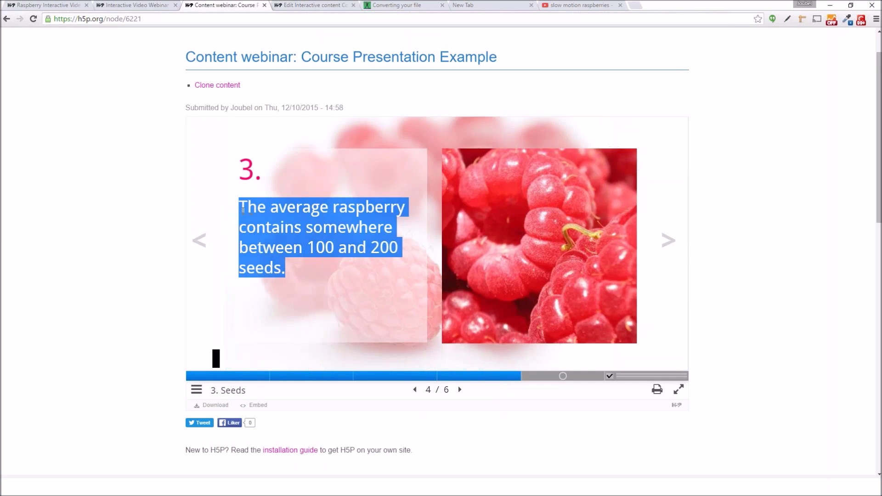
Change slide 4's number to 3 and its fact to "The average raspberry contains somewhere between 100 and 200 seeds.".
click(312, 5)
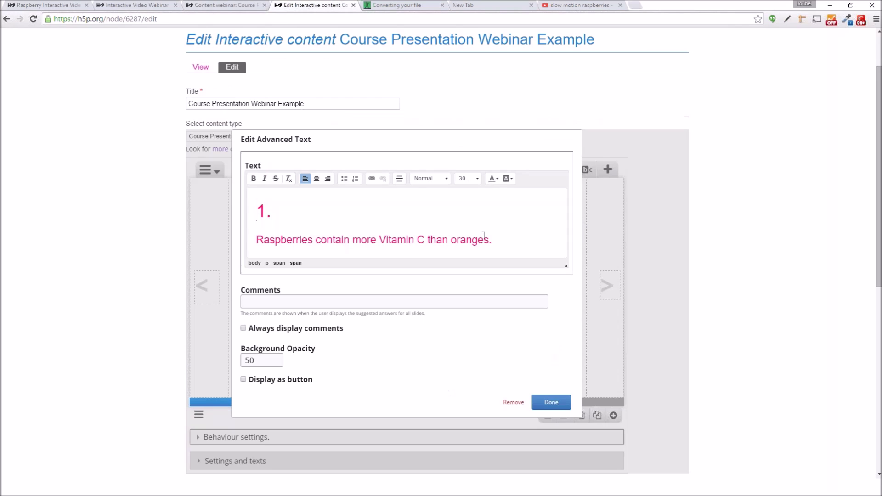
drag(500, 244, 254, 228)
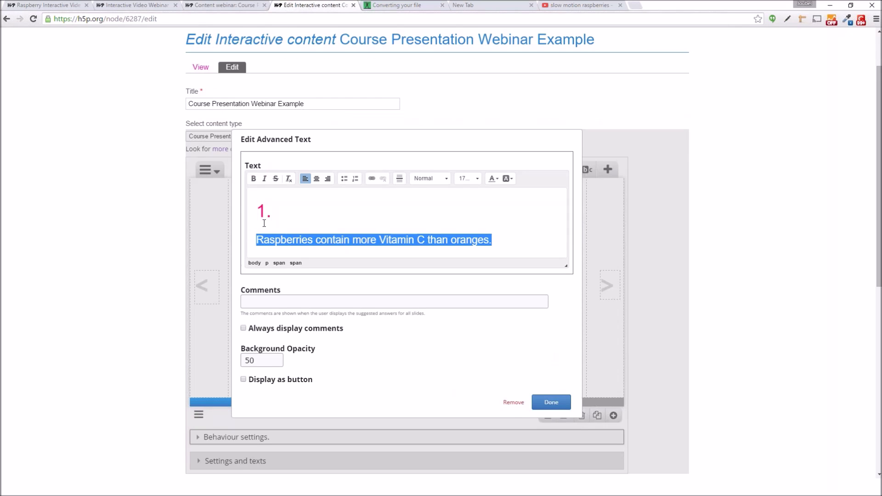
key(ctrl+v)
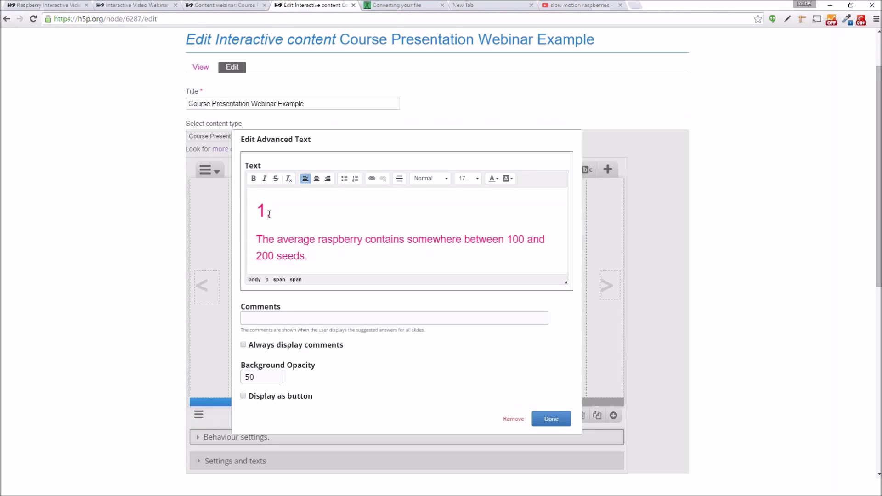
drag(265, 211, 255, 210)
text(3.)
click(554, 424)
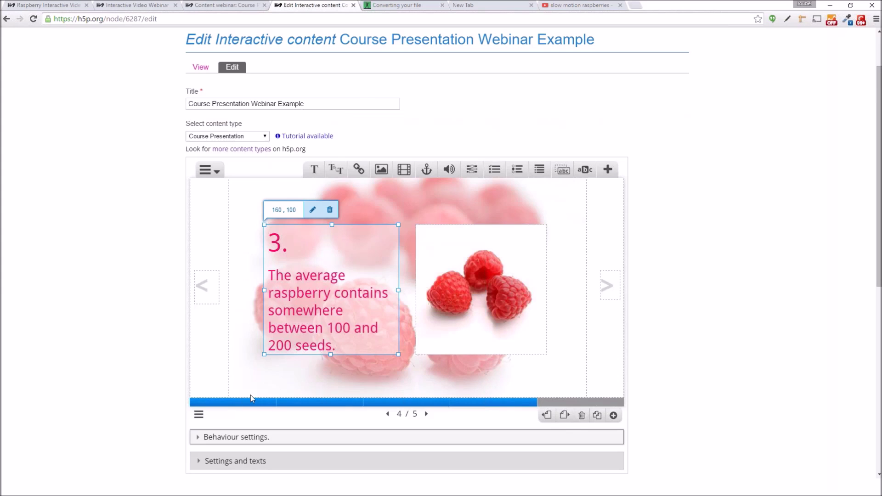
Make slide 3's "Press to go to previous slide" link go to slide 2.
click(303, 403)
click(395, 403)
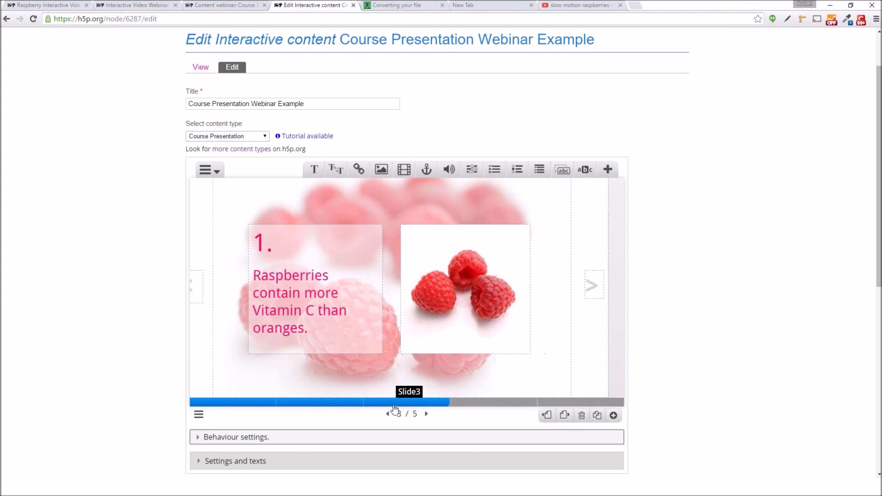
click(477, 403)
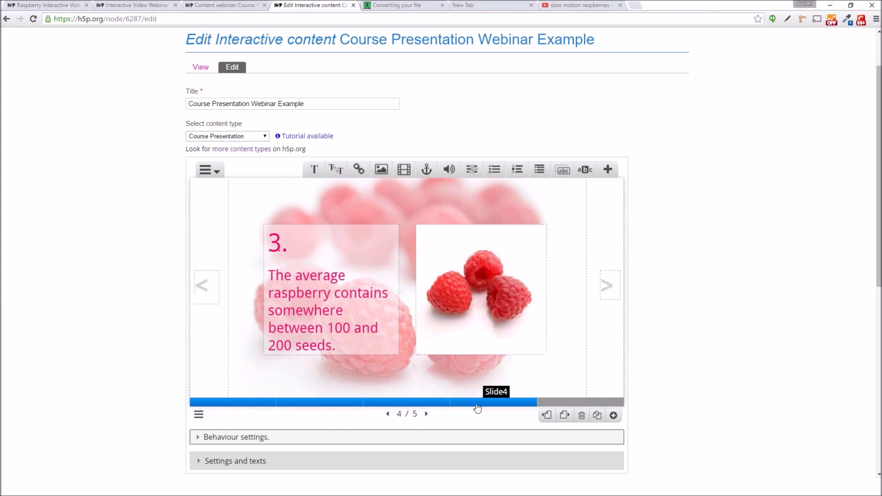
click(326, 403)
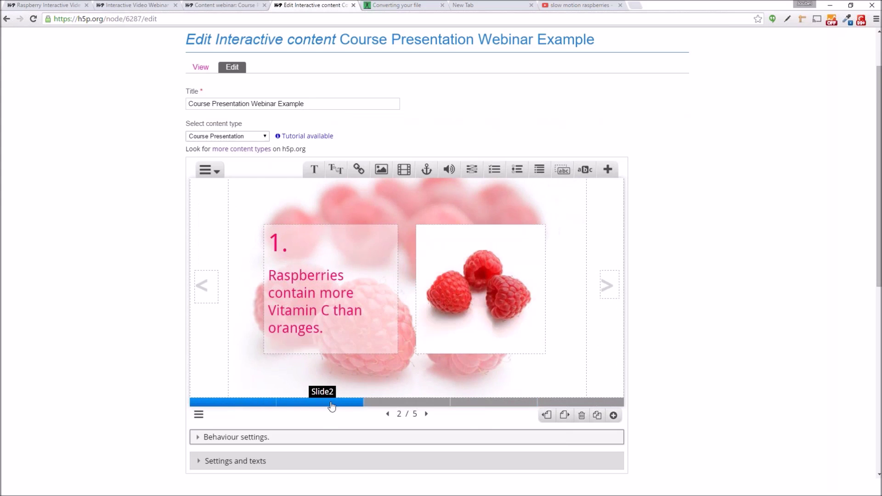
click(399, 404)
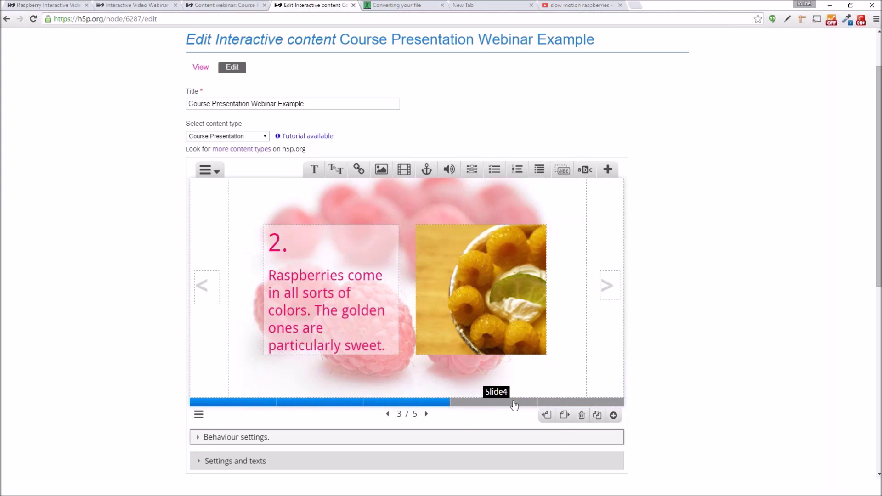
double_click(209, 354)
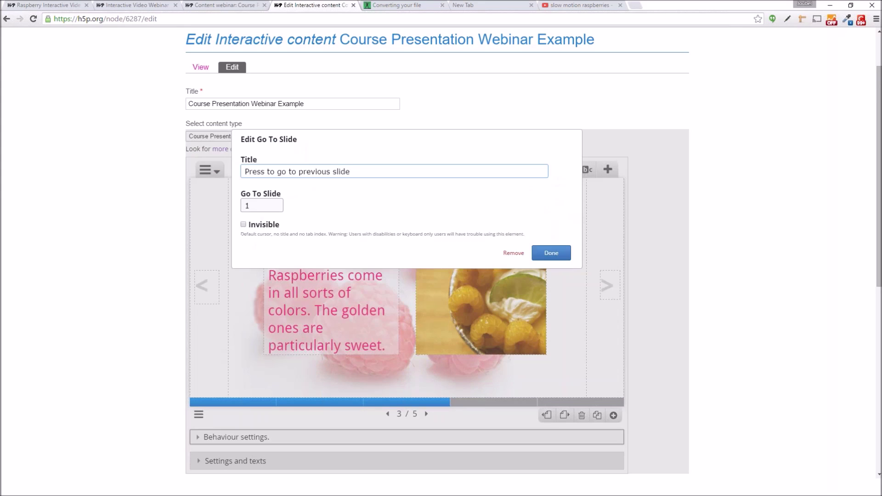
click(261, 205)
double_click(261, 206)
text(2)
click(555, 256)
Make slide 3's "Press to go to next slide" link go to slide 4.
double_click(612, 351)
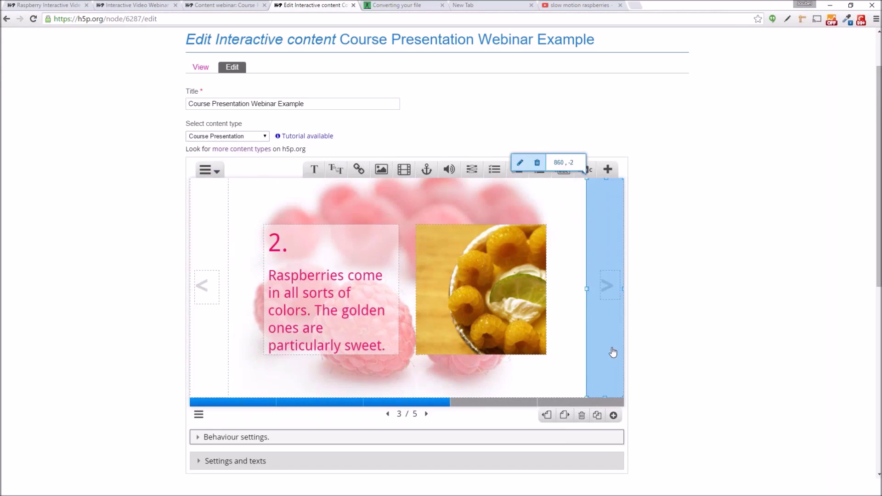
drag(262, 205, 236, 205)
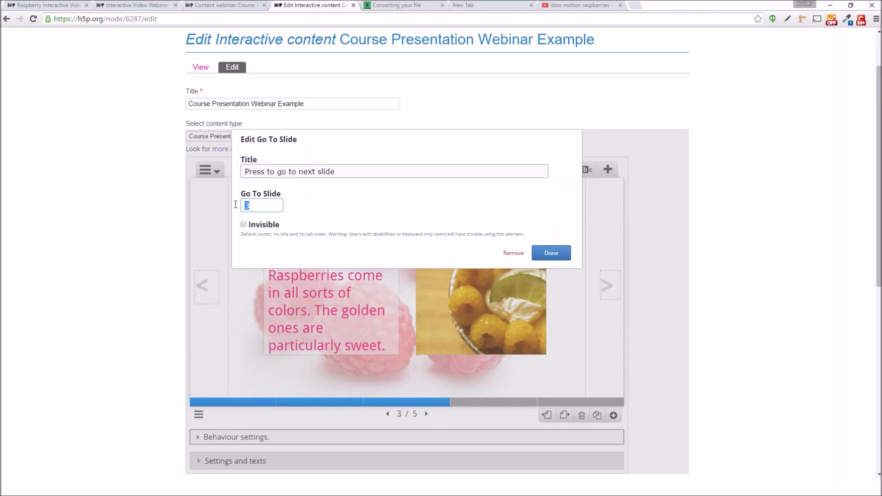
text(4)
click(551, 253)
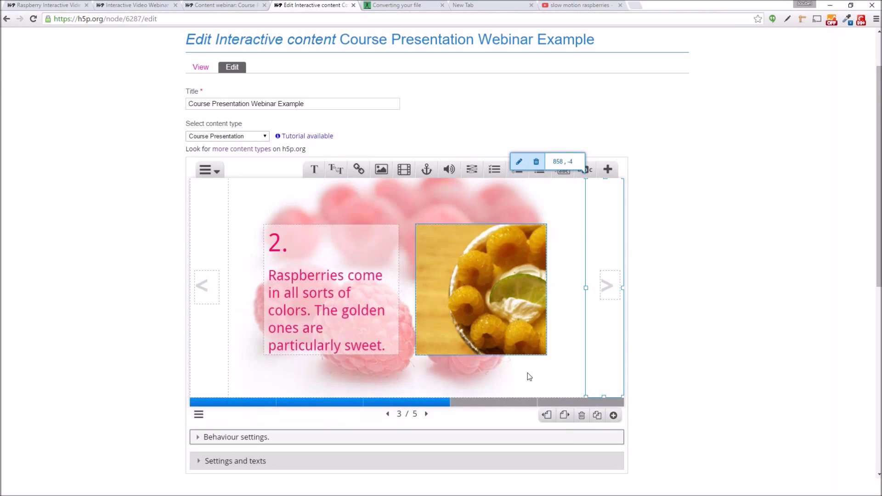
On slide 4, point the previous-slide link to slide 3 and the next-slide link to slide 5.
click(494, 403)
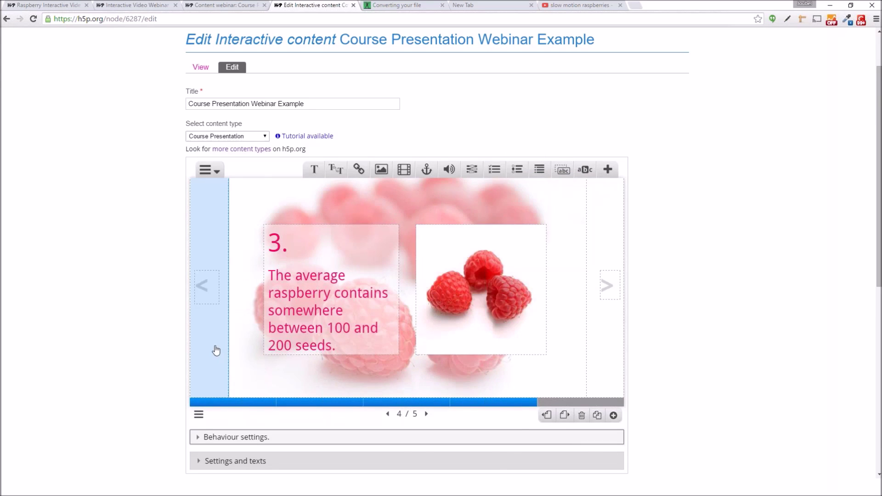
double_click(224, 340)
key(Tab)
text(3)
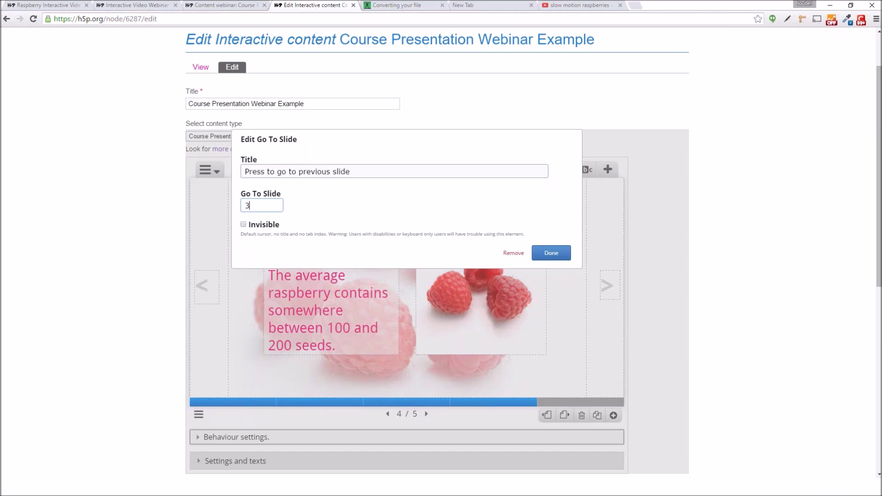
key(Return)
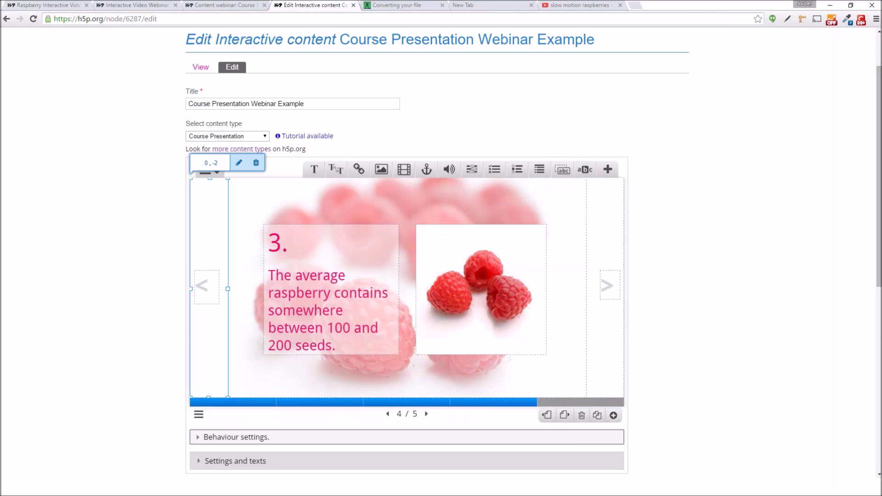
double_click(595, 326)
key(BackSpace)
text(5)
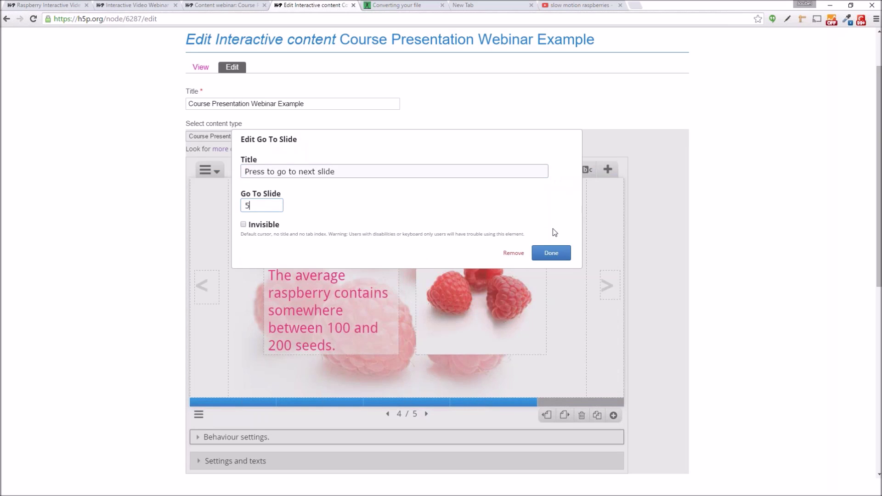
click(551, 255)
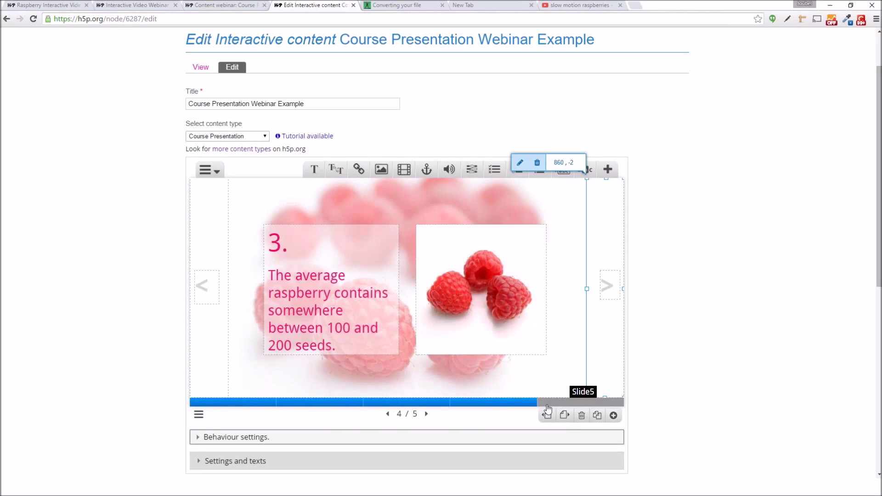
Replace slide 4's image with raspberry-3.jpg from the course presentation folder.
double_click(462, 305)
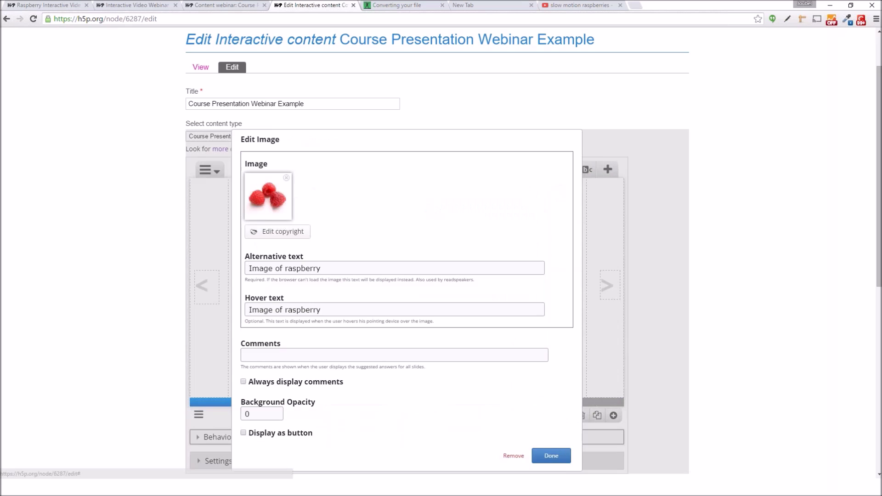
click(280, 207)
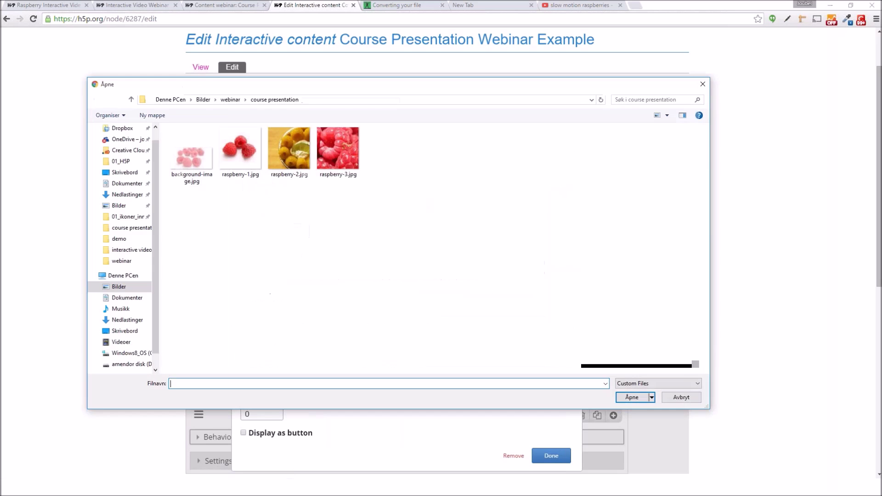
double_click(336, 149)
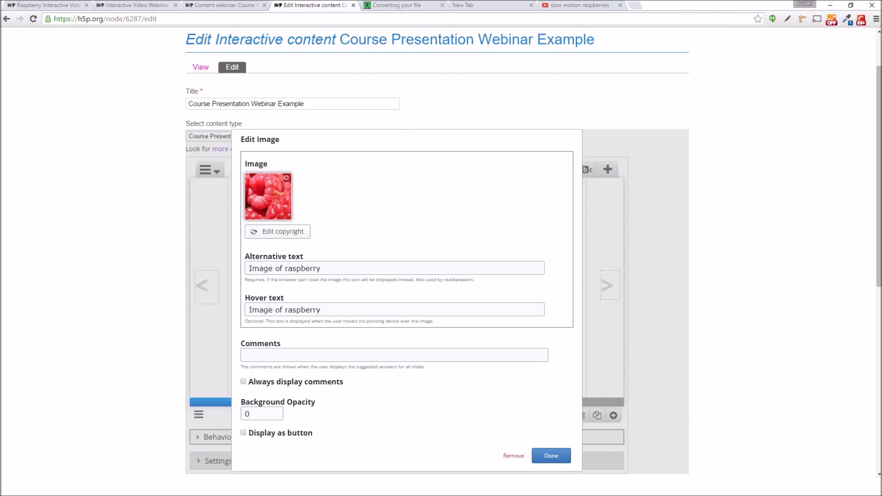
click(549, 455)
Check the fact slides in order up to slide 5 and remove the raspberry image from slide 5.
click(414, 403)
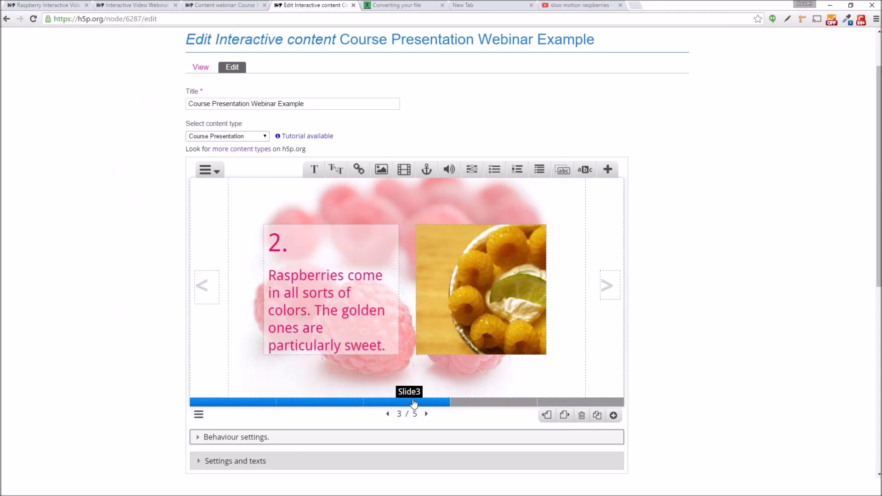
click(323, 403)
click(414, 403)
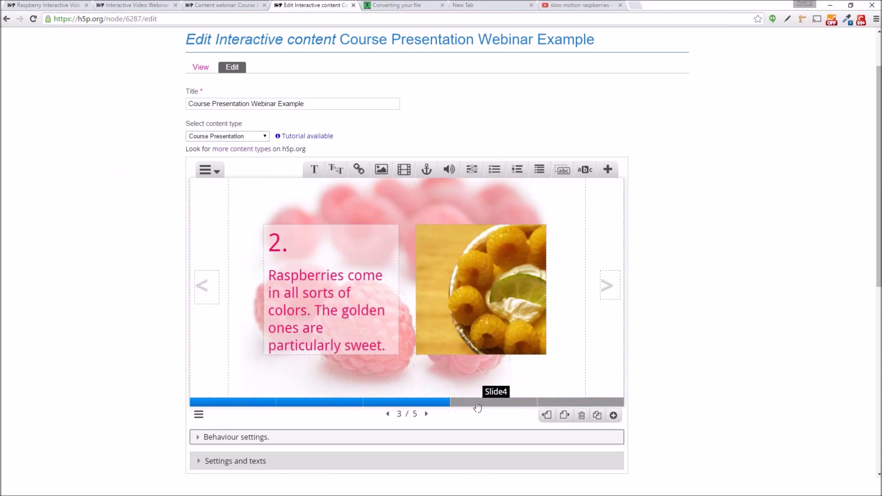
click(477, 405)
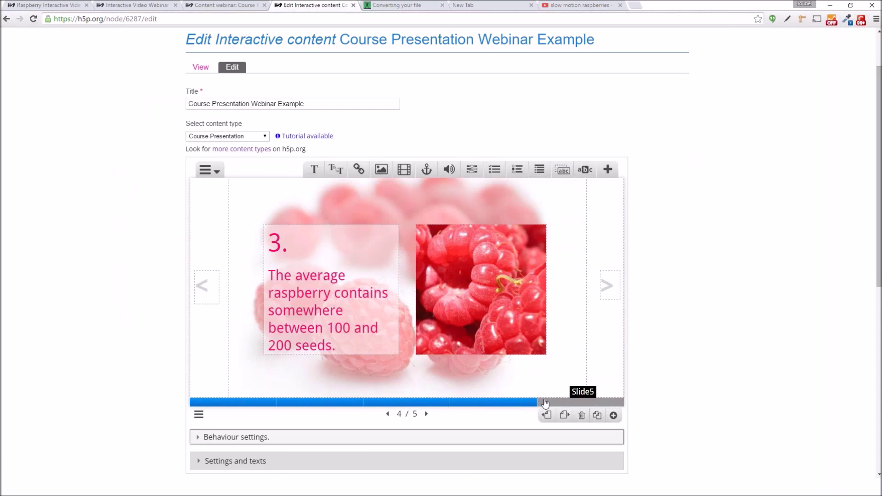
click(545, 403)
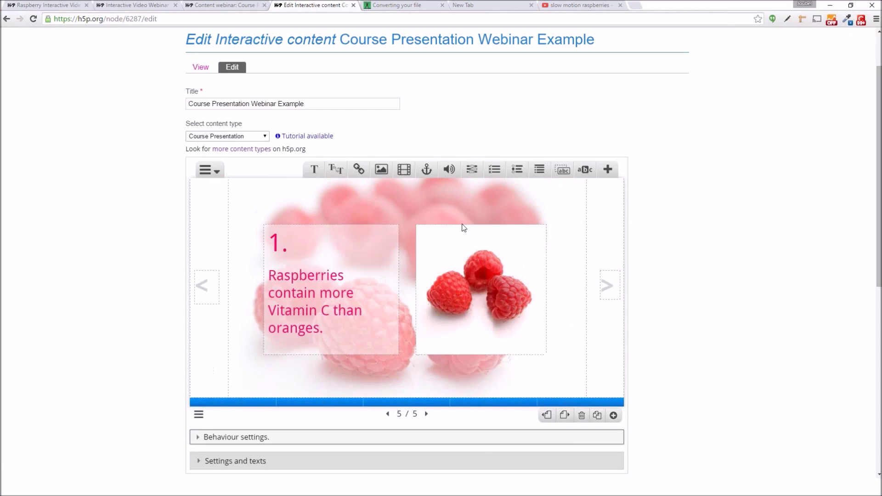
click(482, 277)
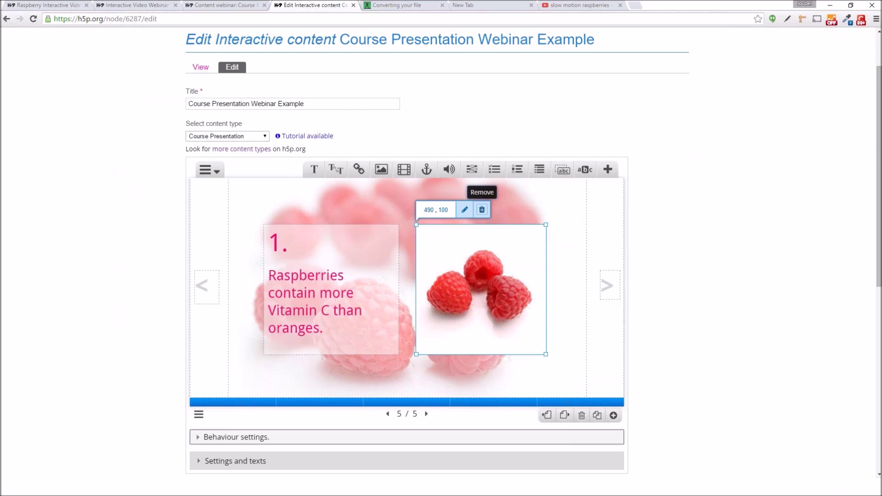
click(481, 210)
click(465, 94)
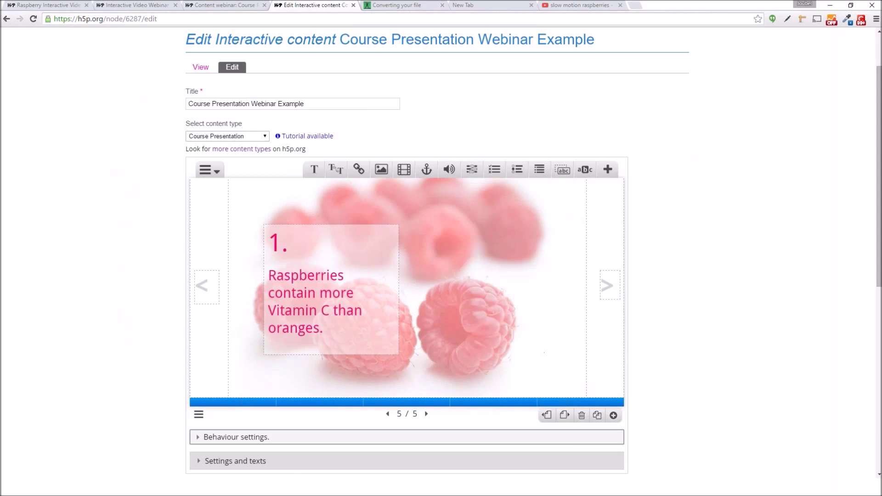
Add a Single Choice Set beside the text on slide 5 at about position 480, 100.
drag(494, 171, 414, 229)
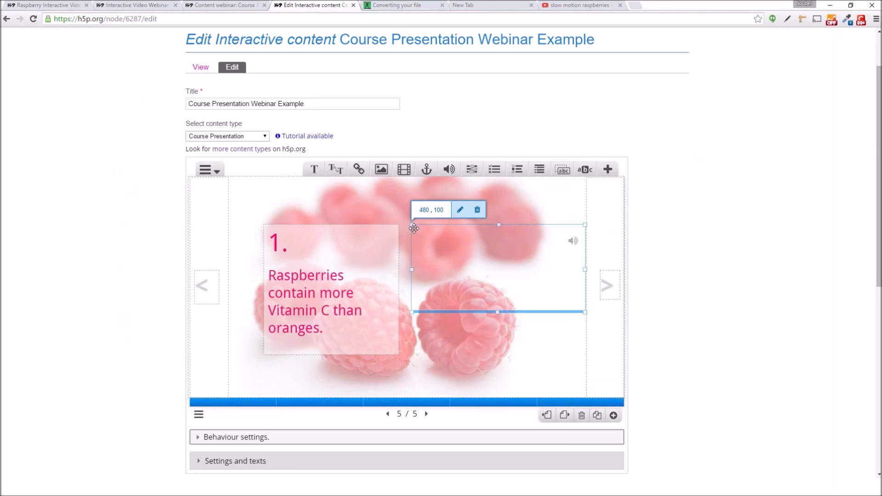
drag(414, 229, 414, 228)
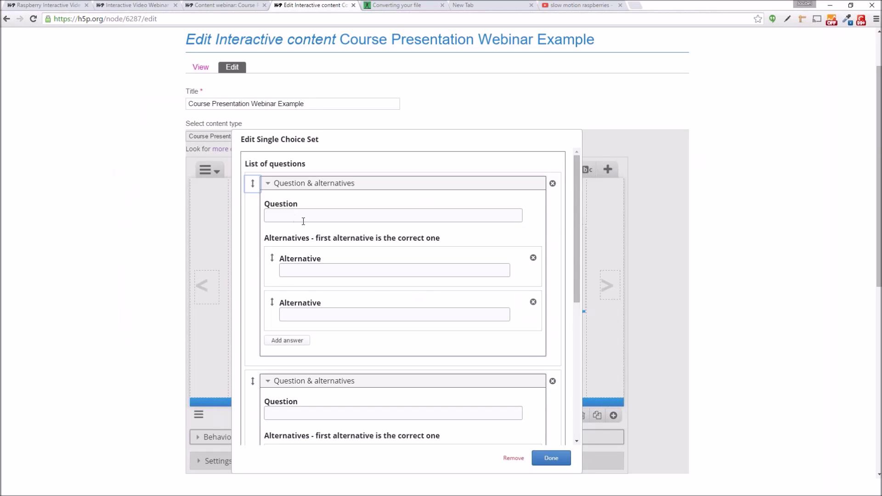
scroll(391, 288, down, 4)
scroll(390, 300, up, 3)
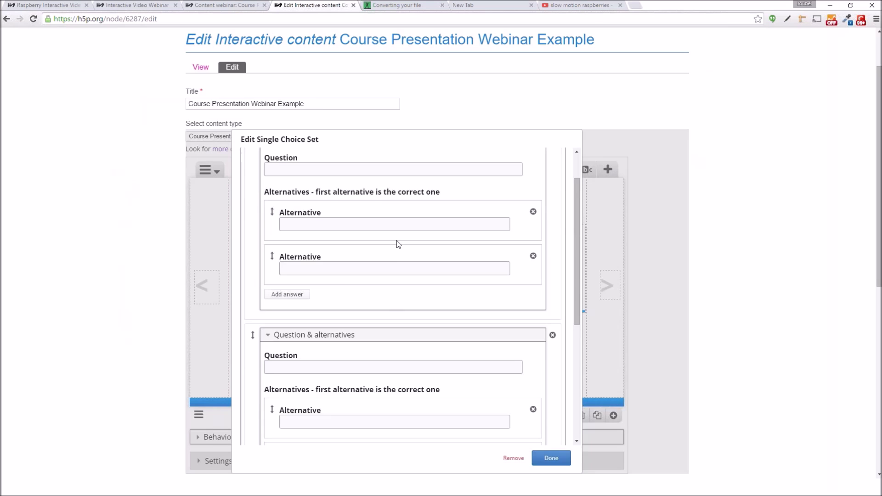
Enter the first question "Which fruit contains the highest share of Vitamin C?" with the alternatives Raspberries (correct) and Oranges.
click(304, 171)
text(Which fruit contains the h)
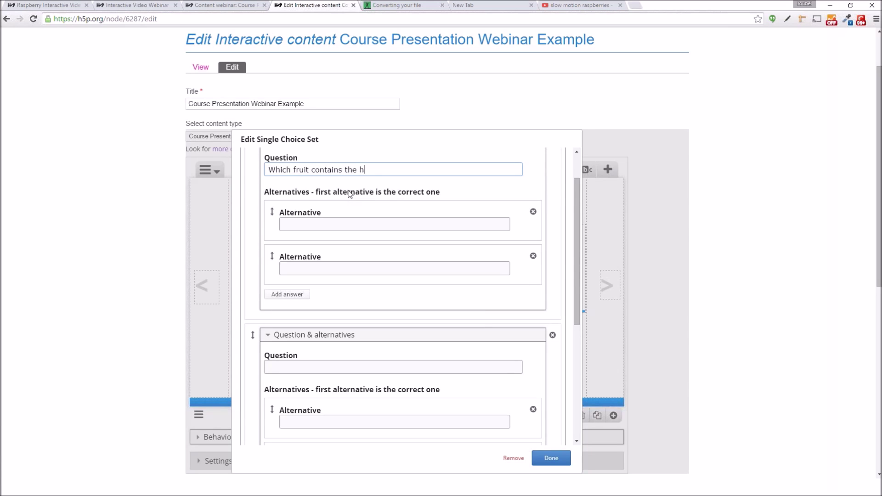
text(ighest share of Vitamin C?)
click(313, 223)
text(Raså)
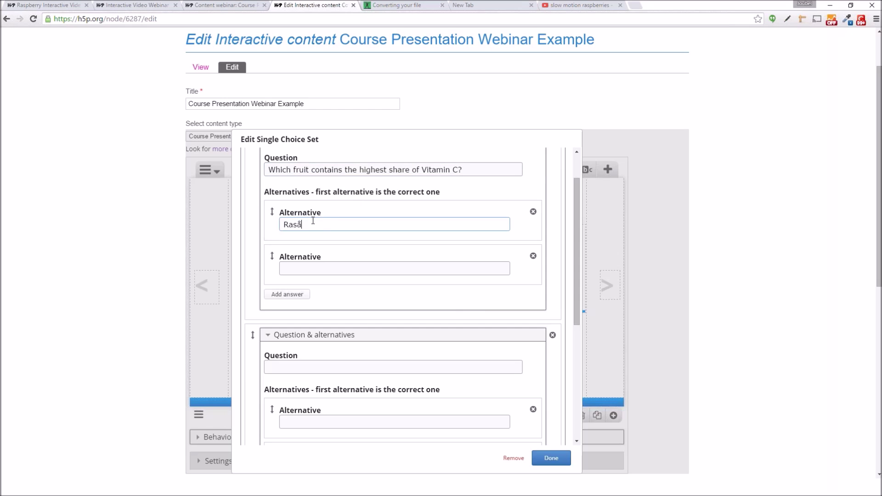
text(berries)
click(313, 267)
text(Oragn)
key(BackSpace)
key(BackSpace)
text(nge)
Enter the second question "Which type of raspberry is particularly sweet?" with the alternatives Golden raspberry (correct) and Black raspberry.
scroll(362, 253, down, 1)
click(312, 325)
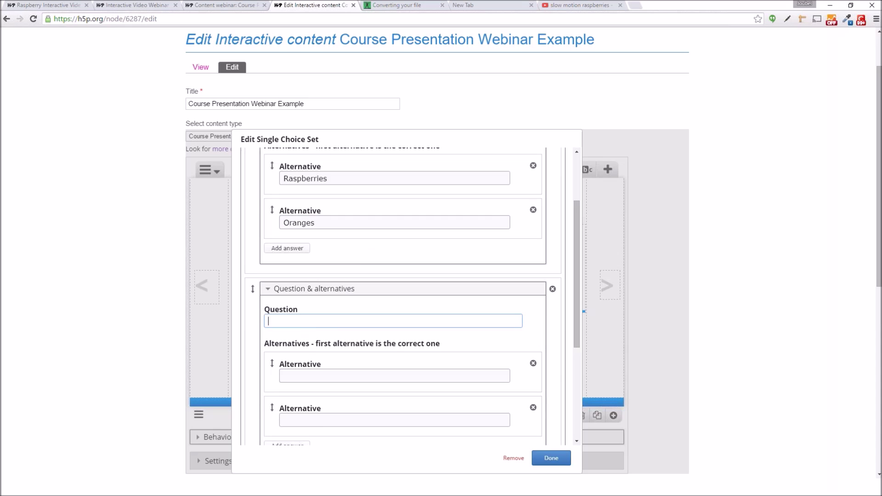
text(Which type of raspberry is particul)
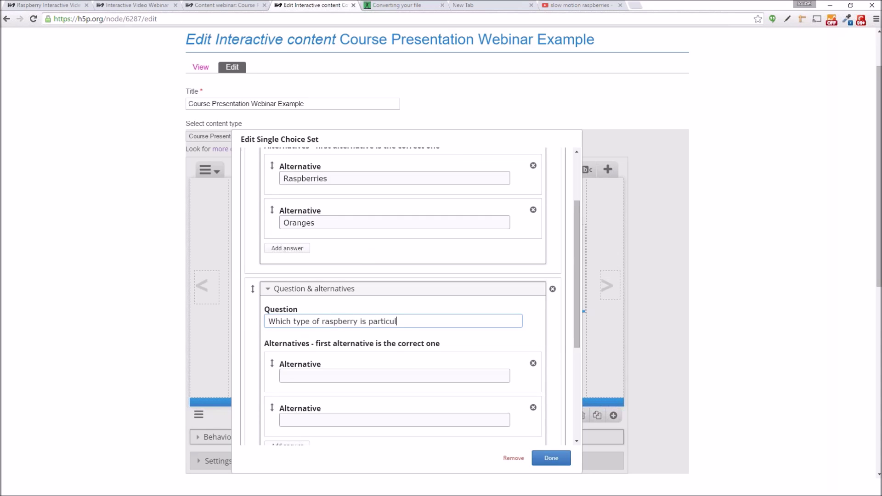
text(arly sweet?)
click(354, 373)
text(Golden r)
text(aspberr)
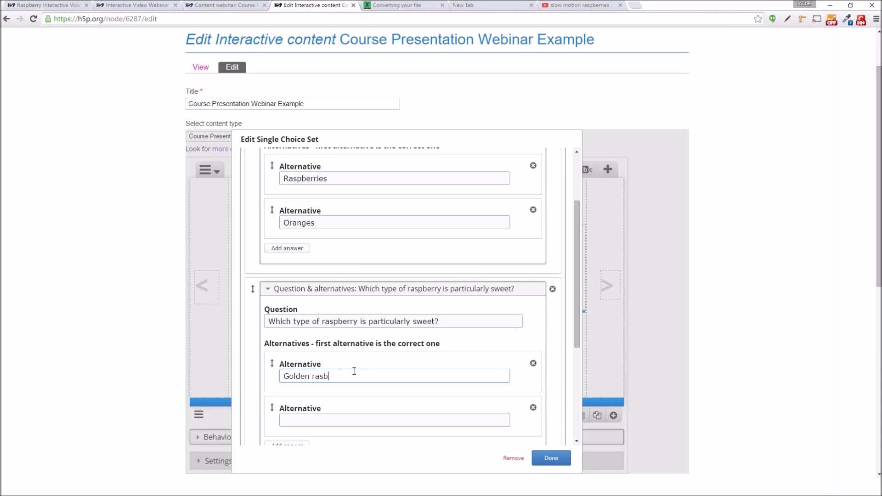
text(Black raspberry)
scroll(322, 386, down, 1)
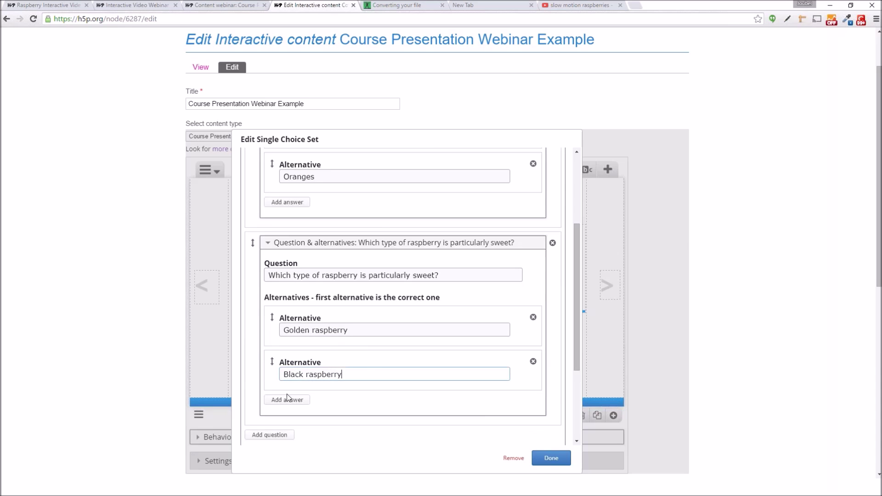
Add a third question to the Single Choice Set reading "How many seeds does a typical raspberry contain?".
scroll(287, 398, down, 1)
click(266, 389)
scroll(279, 377, down, 2)
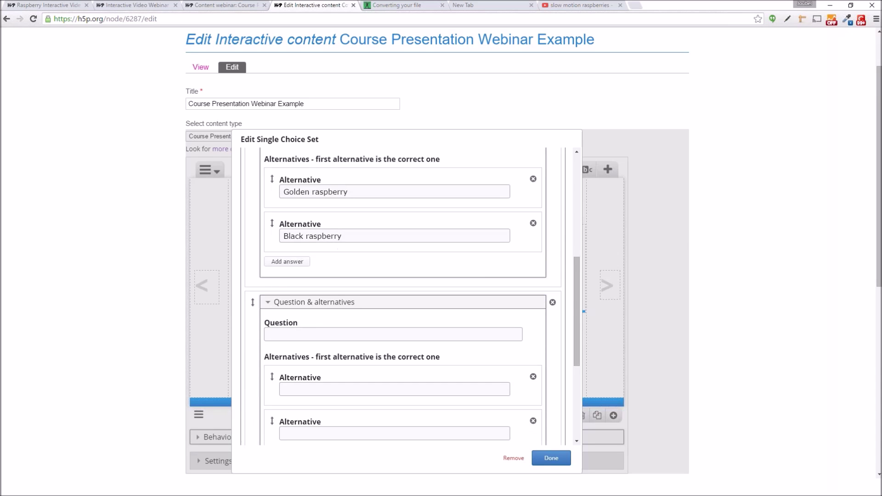
text(How many seeds does a typical raspberry contain?)
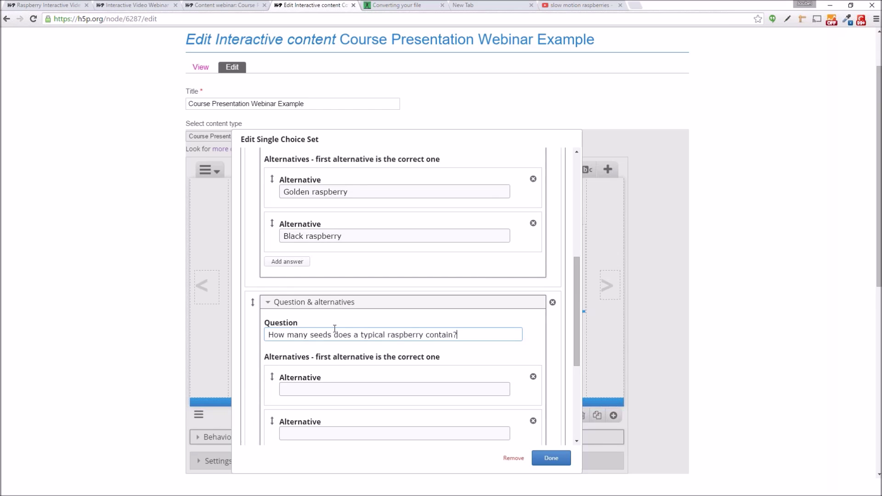
key(Tab)
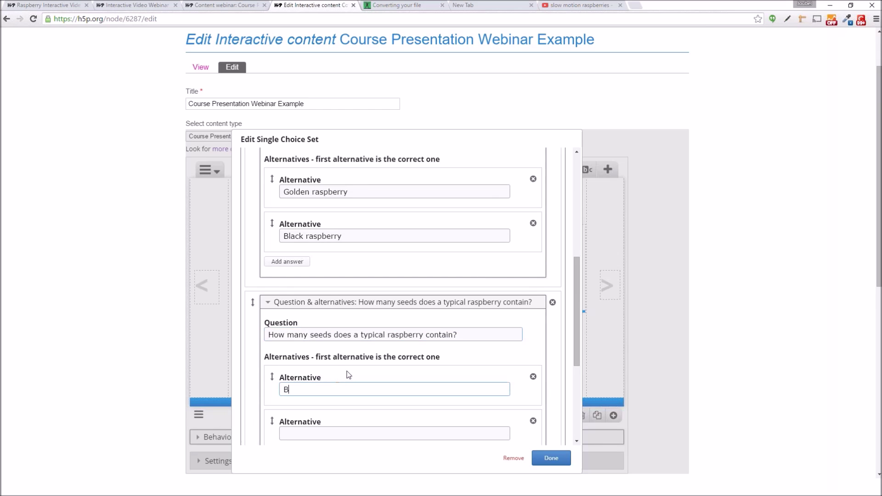
Give the seeds question the alternatives "Between 100 and 200" (correct) and "Between 50 and 100", and finish editing the Single Choice Set.
text(Between 100 and 200)
scroll(367, 372, down, 1)
click(305, 387)
text(Between)
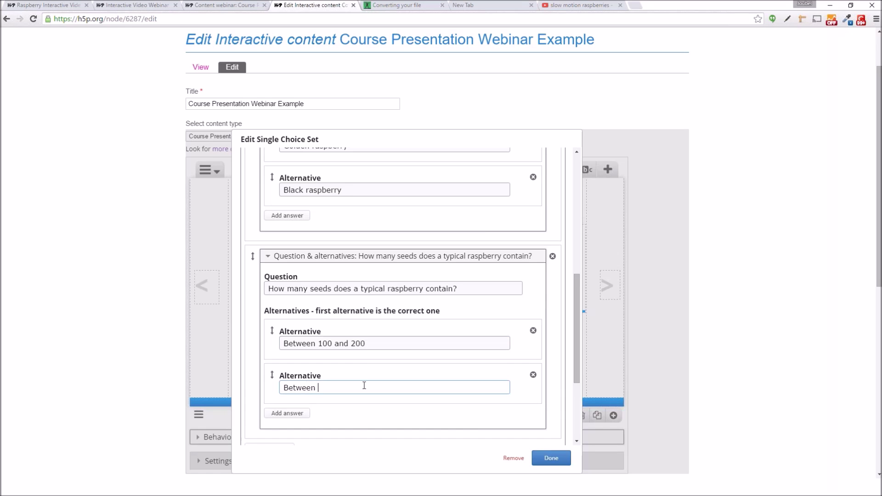
text( 50 and 100)
scroll(487, 347, down, 3)
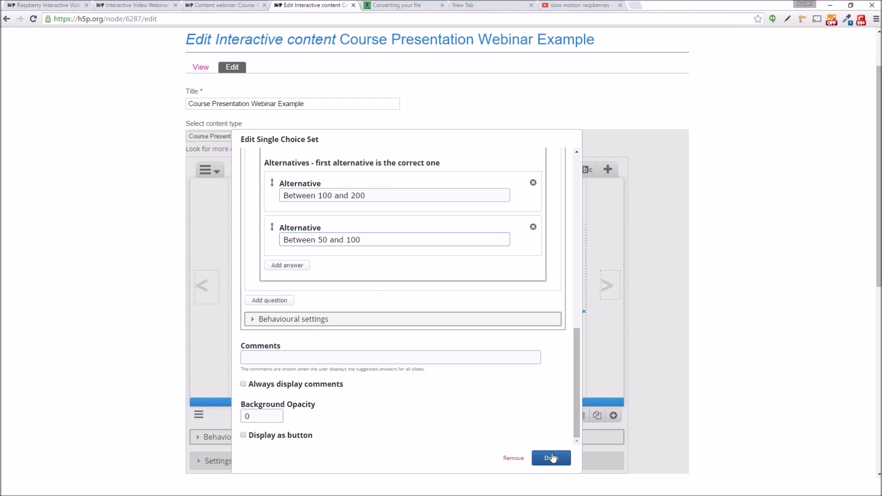
scroll(373, 275, up, 2)
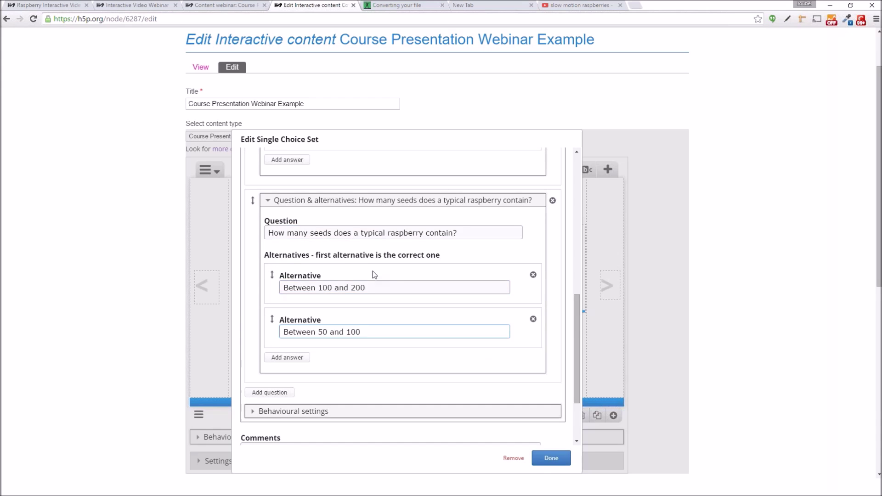
click(552, 462)
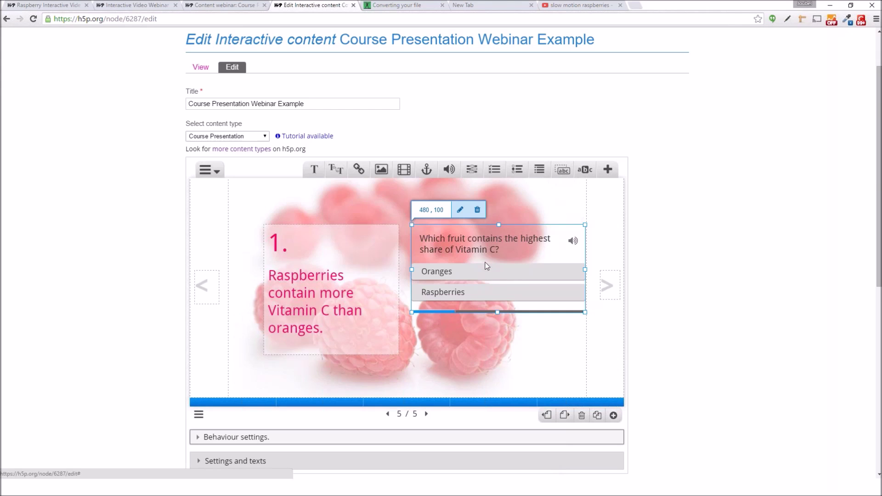
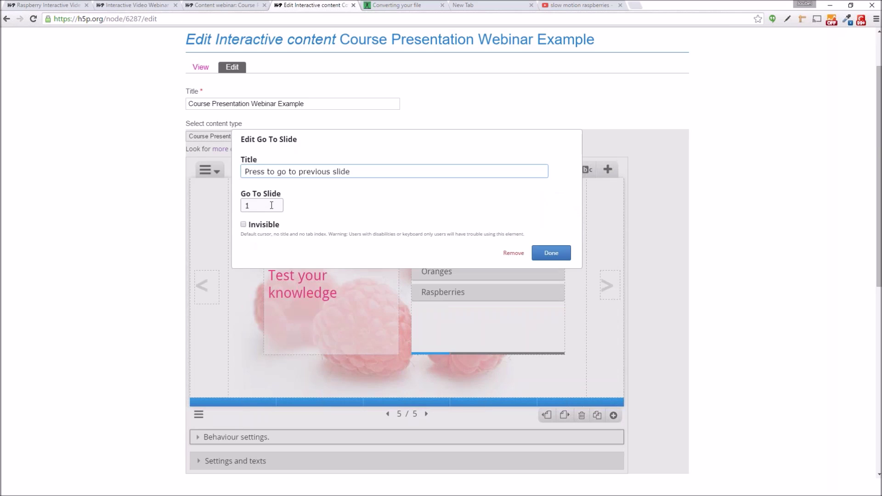
Make the previous-slide link on the quiz slide go to slide 4.
key(Tab)
text(4)
click(555, 256)
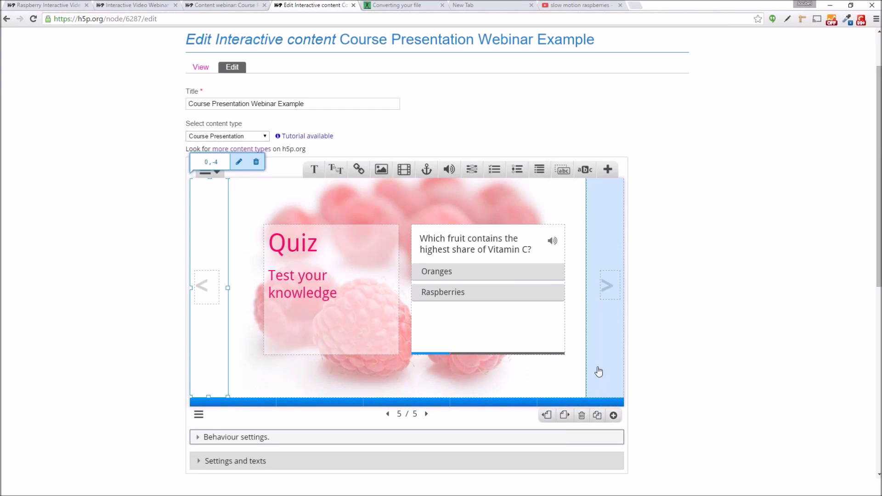
Make the next-slide link on the quiz slide go to slide 6 and save the presentation.
double_click(599, 330)
double_click(247, 205)
text(6)
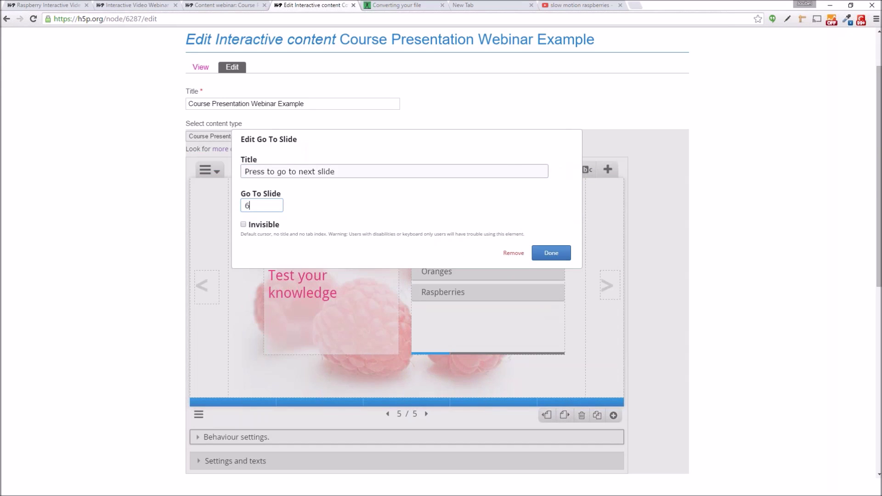
click(553, 253)
scroll(222, 354, down, 4)
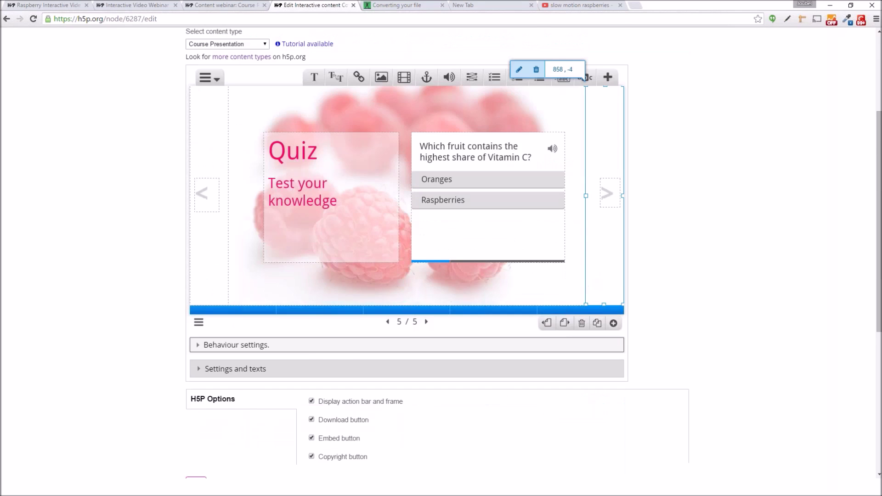
click(196, 390)
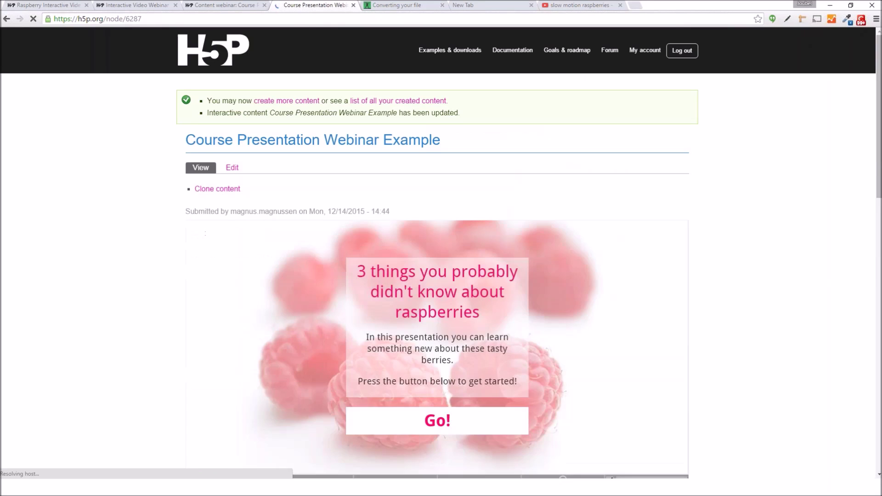
Test the Go! button and the previous and next links in the saved presentation, continuing through to the quiz slide.
scroll(460, 336, down, 2)
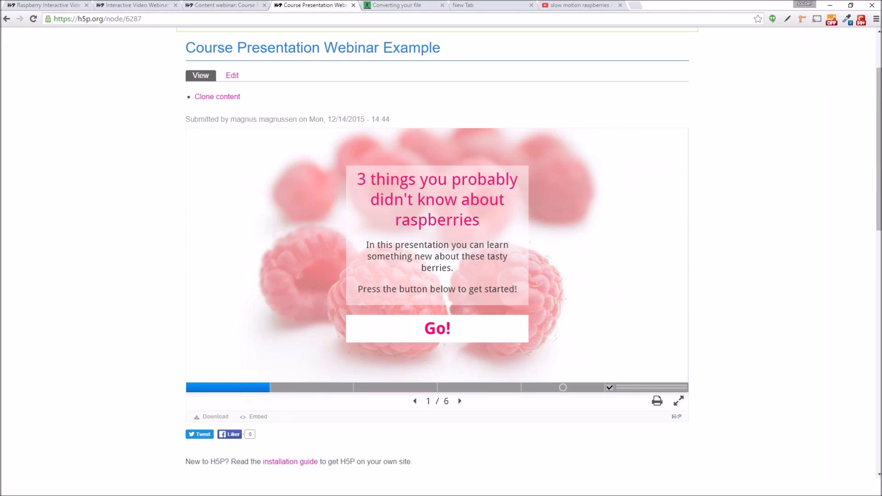
click(424, 334)
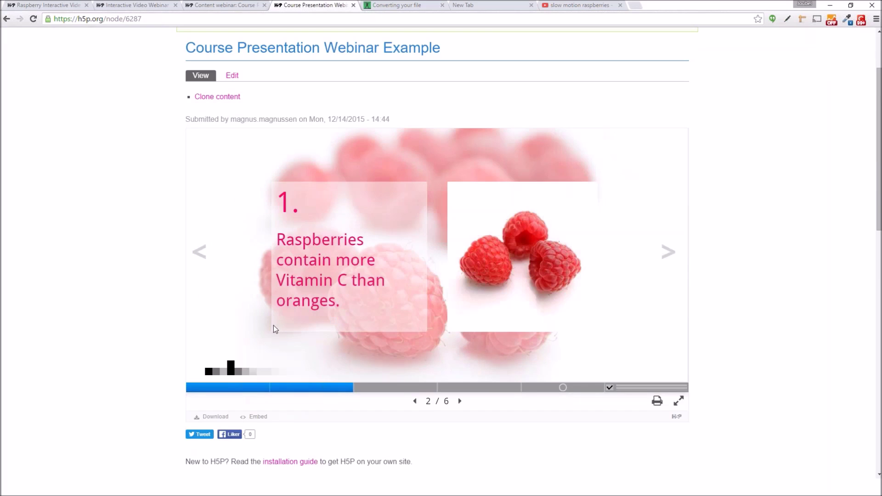
click(199, 254)
click(464, 331)
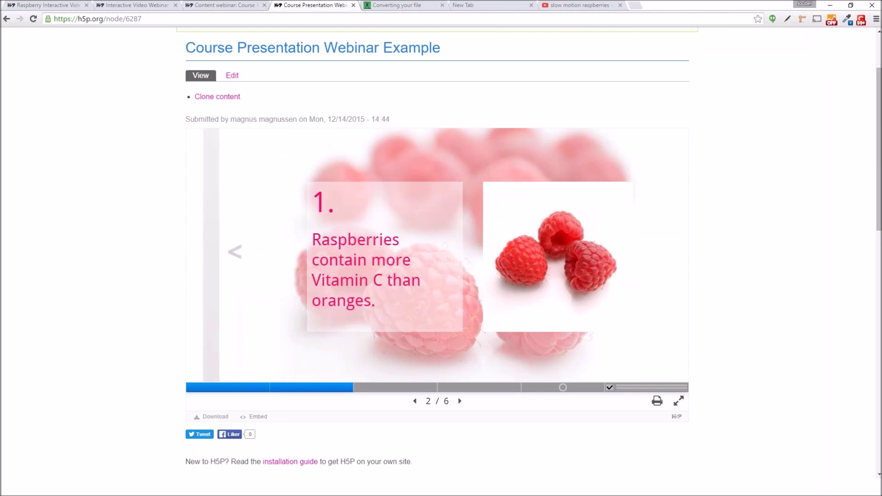
click(664, 256)
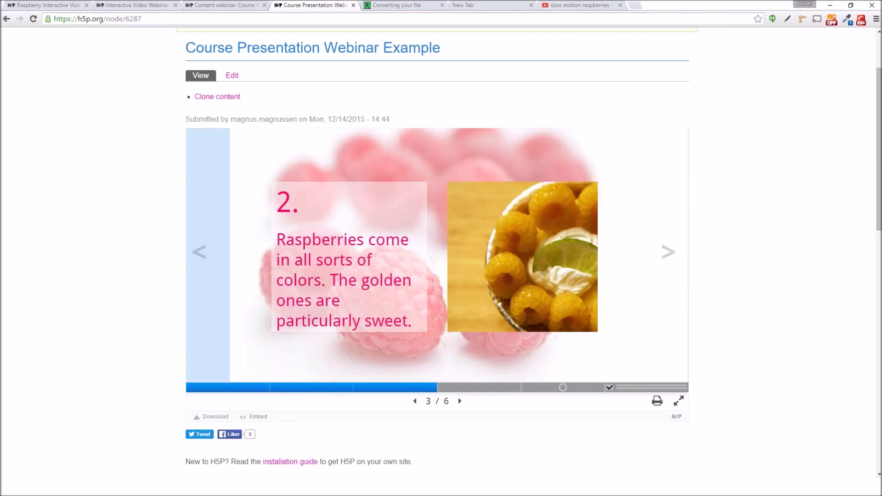
click(677, 260)
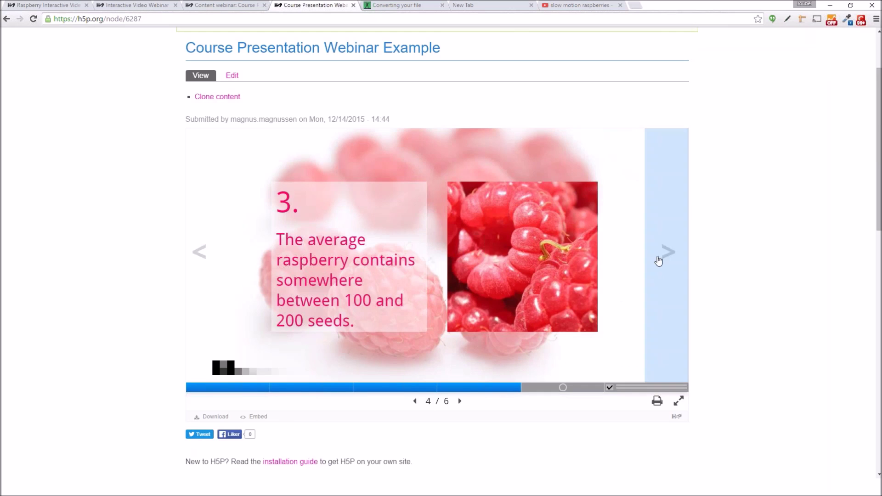
click(659, 256)
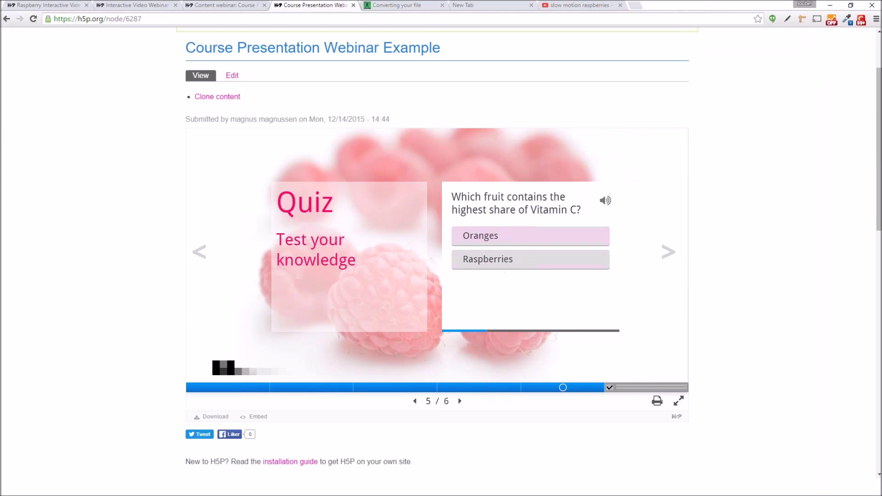
Reopen the presentation for editing and add the keyword "Intro" to slide 1.
click(232, 75)
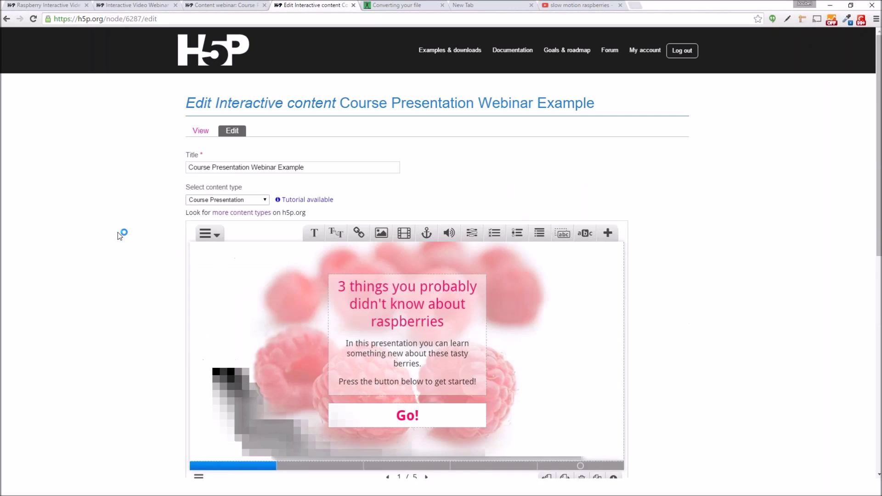
scroll(120, 235, down, 3)
click(221, 96)
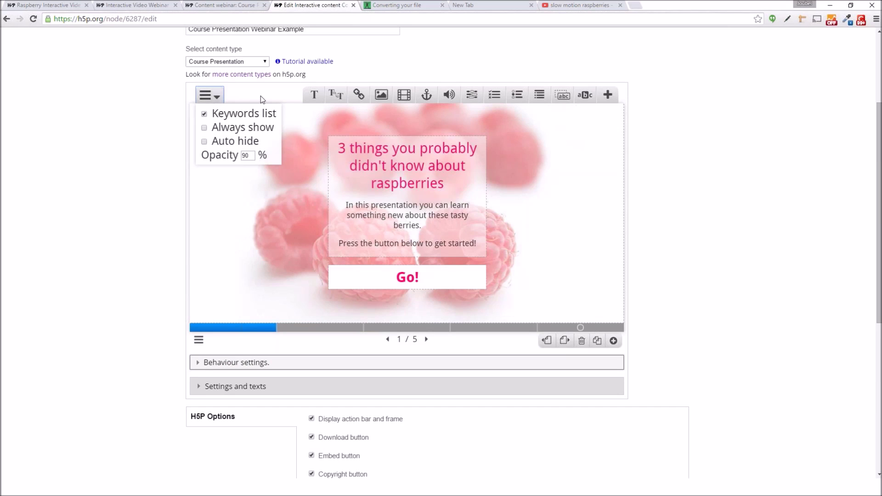
click(199, 341)
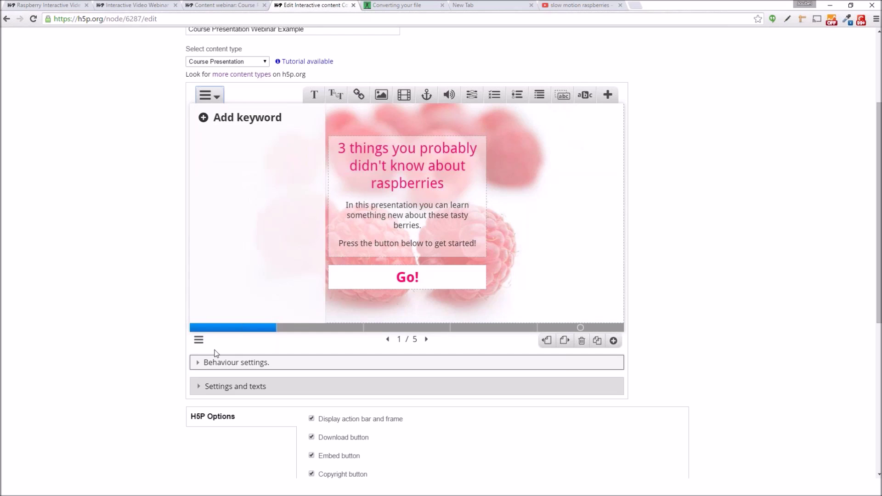
click(243, 120)
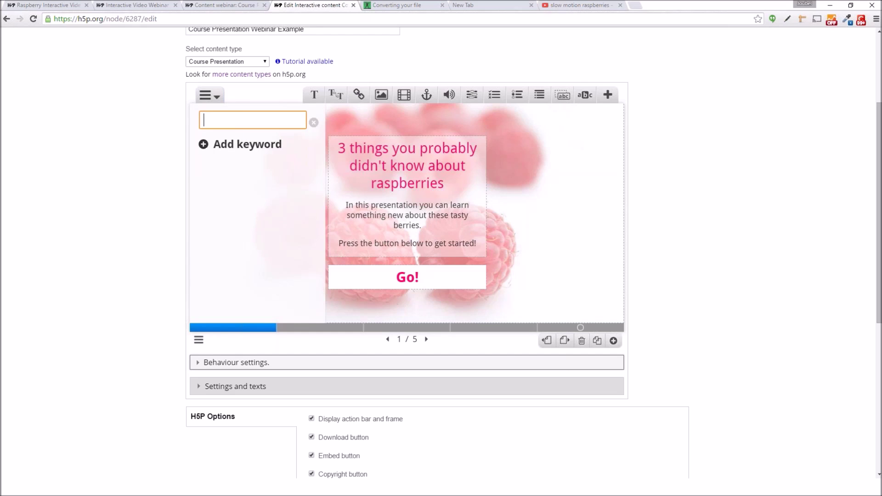
text(Intro)
key(Return)
Add the keyword "Vitamins" to slide 2 and the keyword "Colors" to slide 3.
click(308, 328)
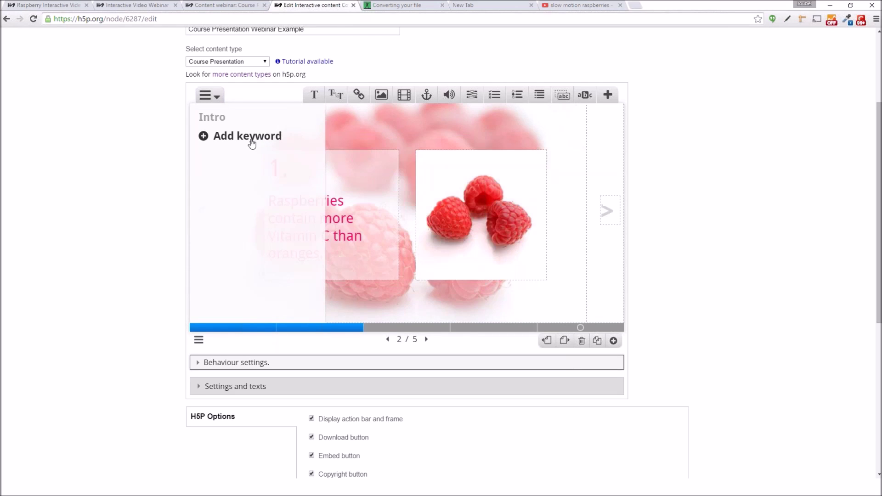
click(247, 137)
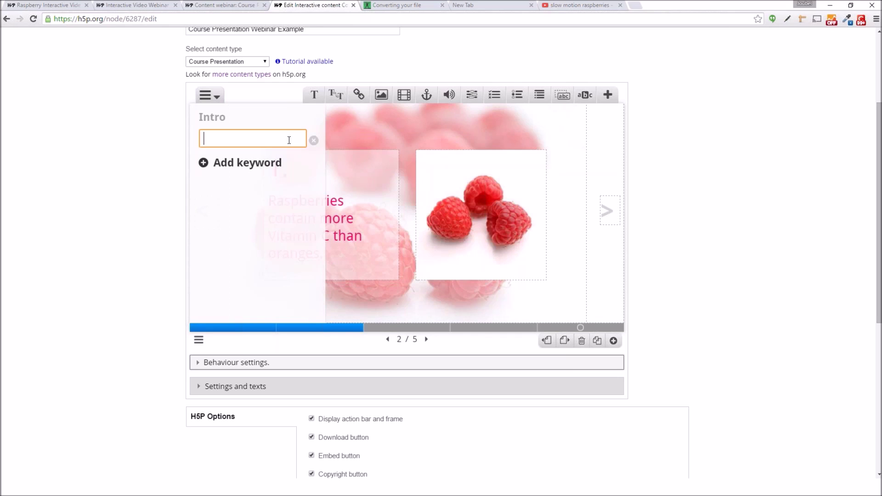
text(Vitamins)
key(Return)
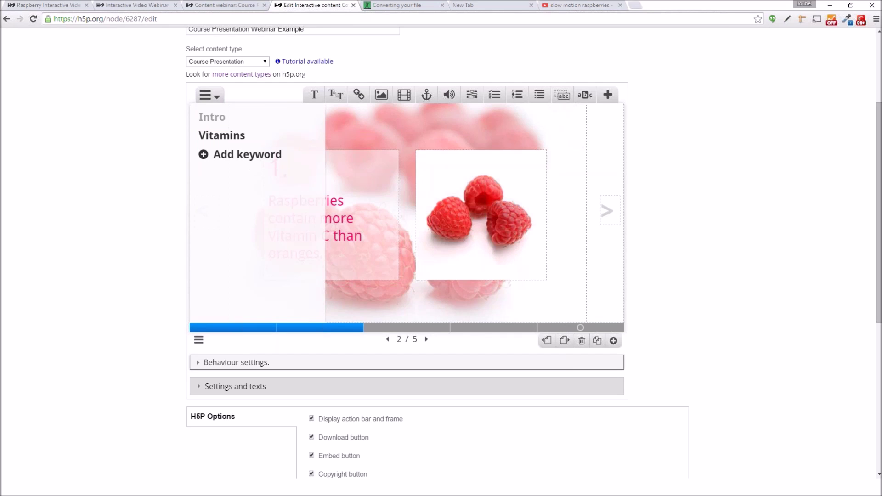
click(409, 327)
click(239, 154)
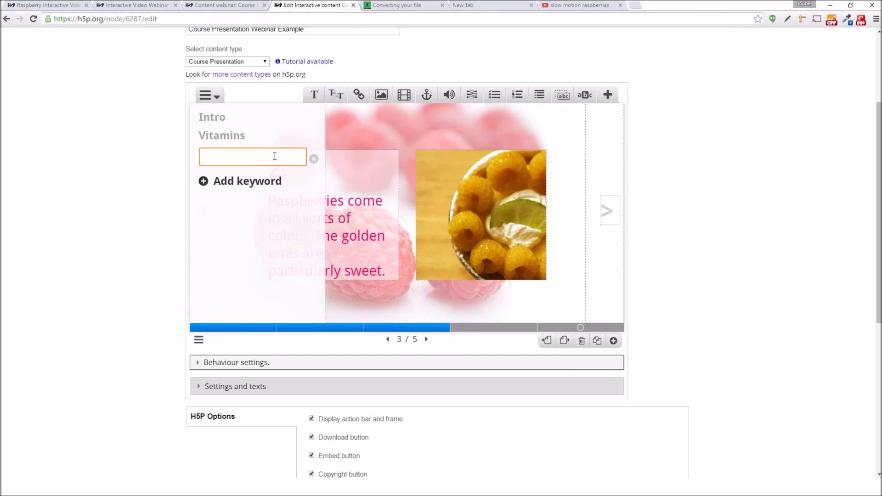
text(Colors)
key(Return)
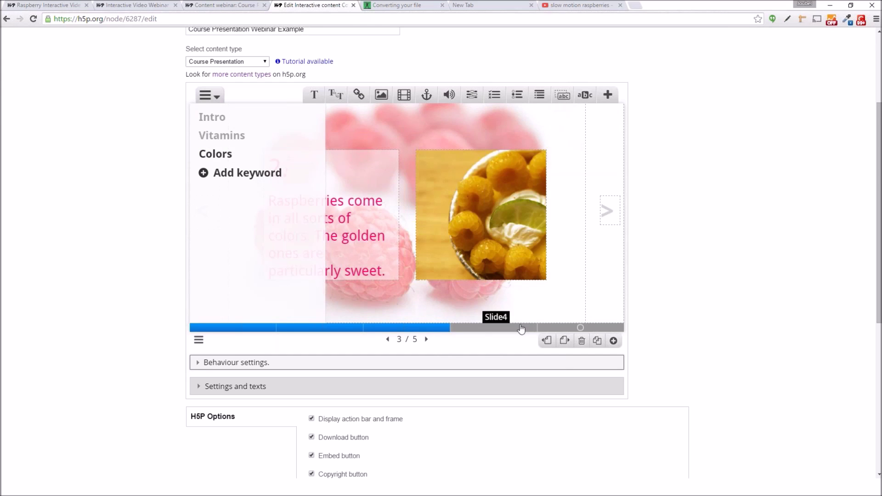
Add the keyword "Seeds" to slide 4 and the keyword "Quiz" to slide 5.
click(481, 330)
click(246, 179)
text(Seeds)
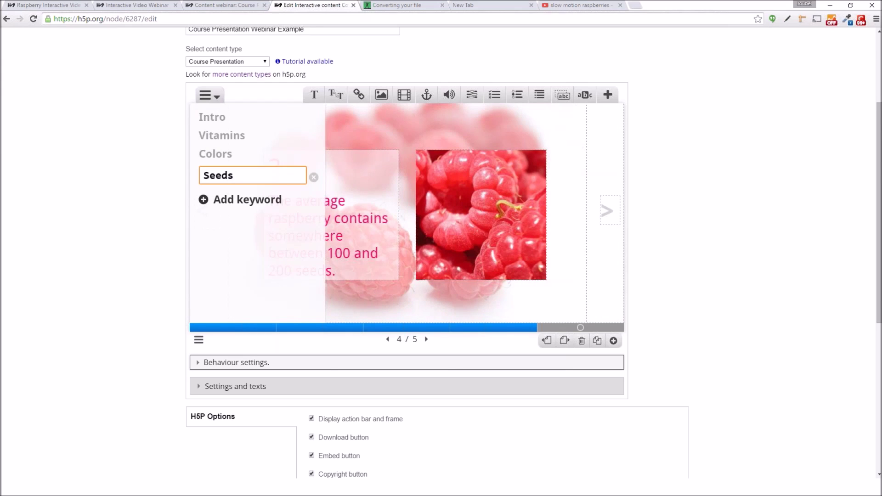
key(Return)
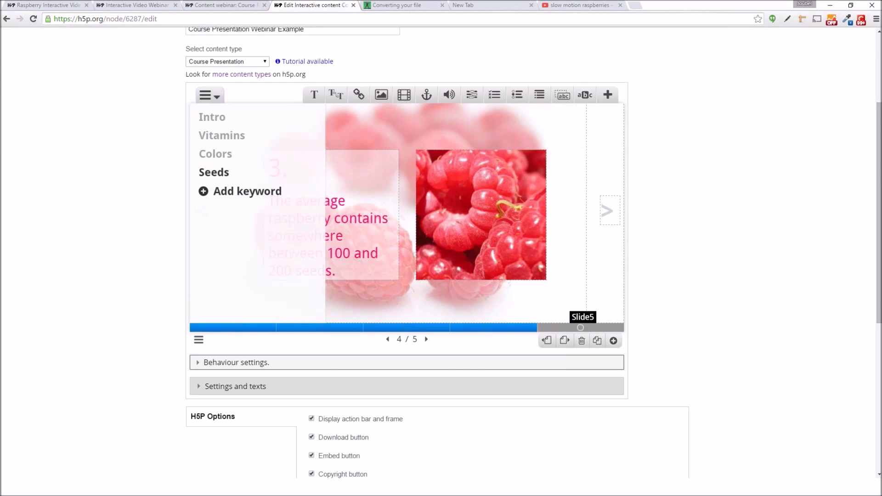
click(580, 327)
click(238, 191)
text(Quiz)
key(Return)
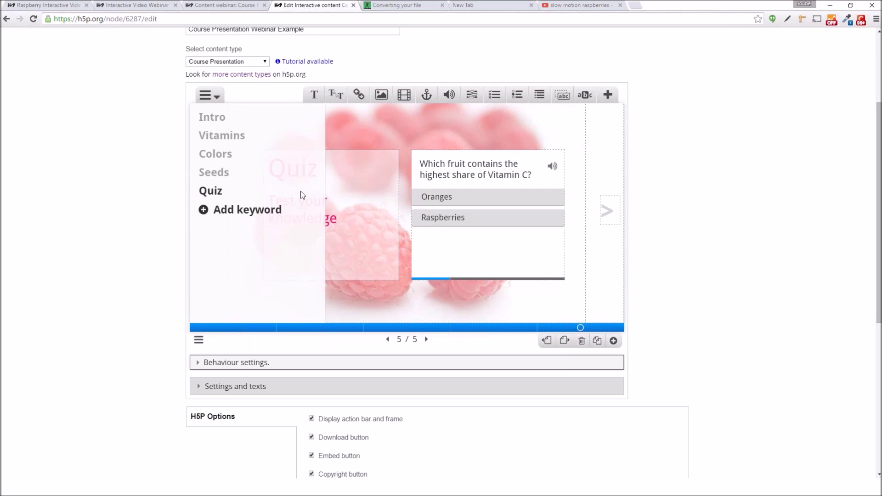
Turn on auto hide for the keywords list and save the presentation.
click(219, 102)
click(204, 142)
click(209, 95)
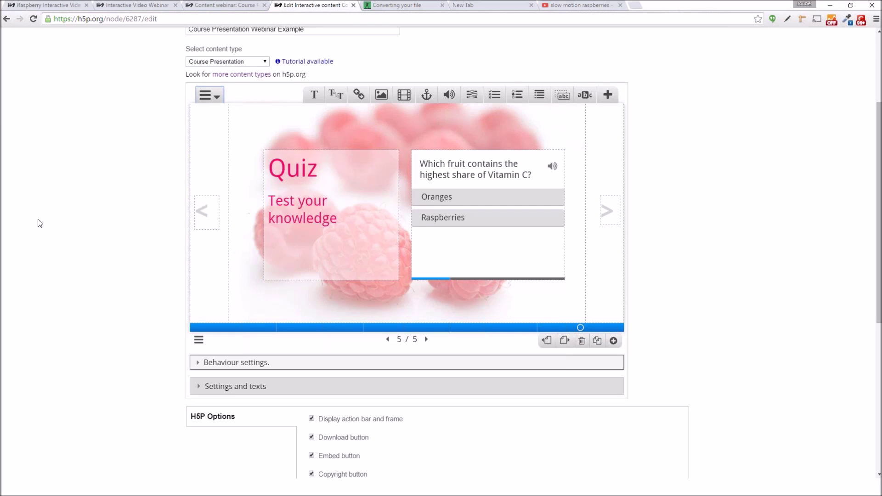
scroll(47, 227, down, 2)
click(202, 407)
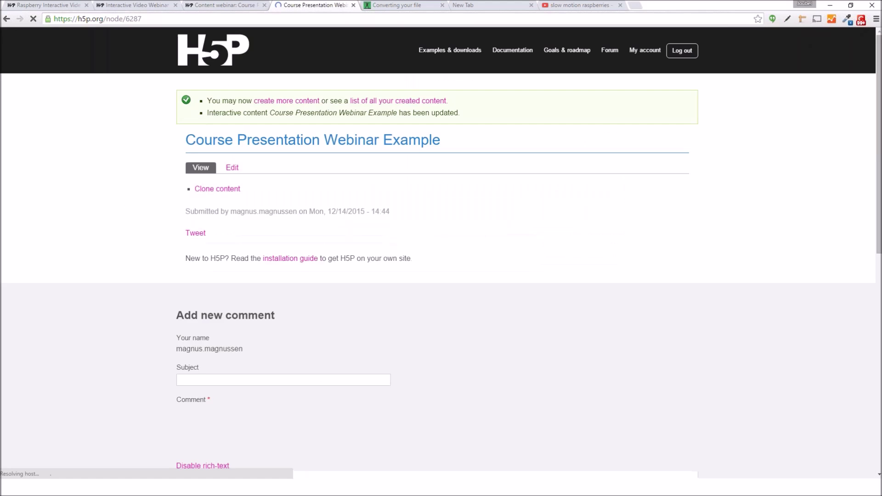
Open the keywords list in the saved presentation and use it to jump to the Colors slide.
scroll(216, 230, down, 3)
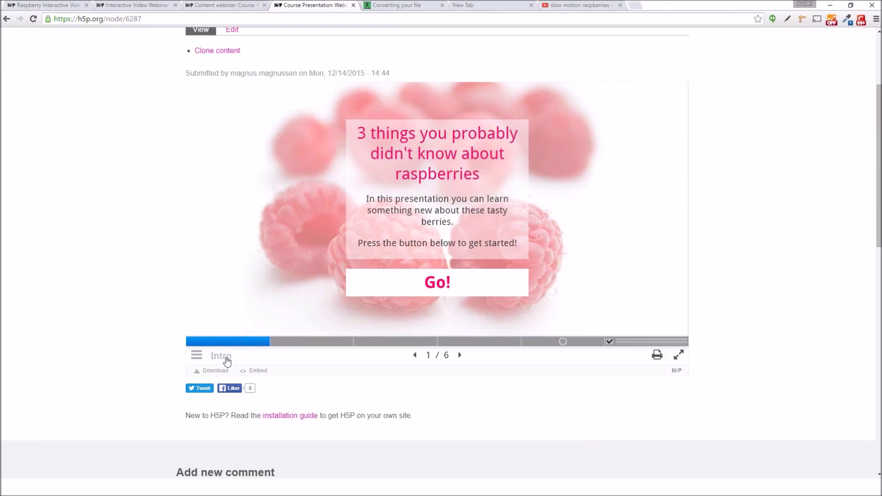
click(220, 361)
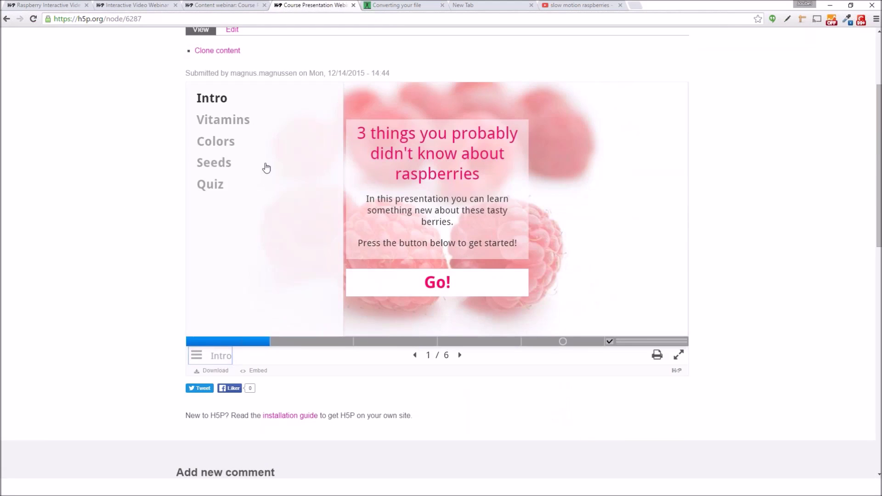
click(243, 142)
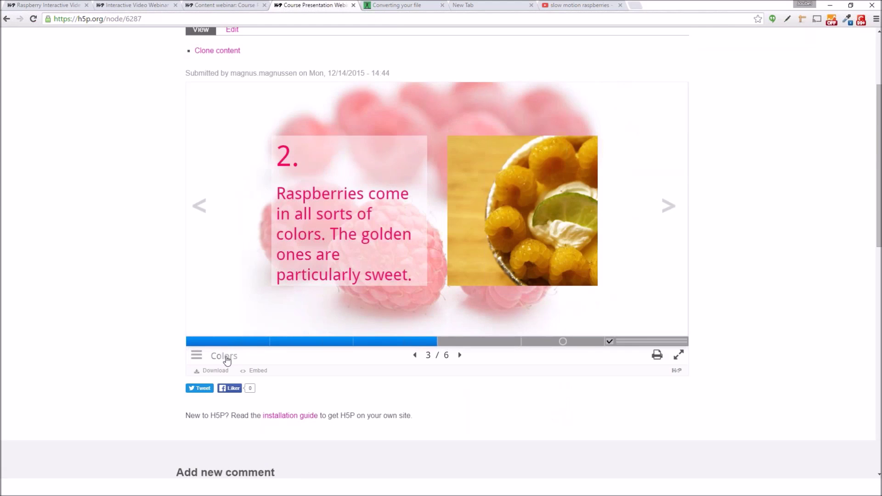
Use the keywords list to jump to the Seeds slide and on to the Quiz slide.
click(227, 360)
click(226, 166)
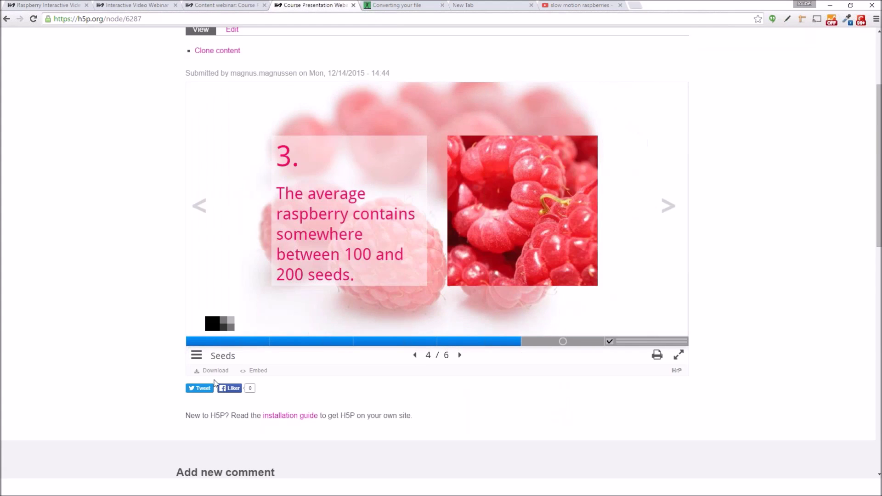
click(217, 359)
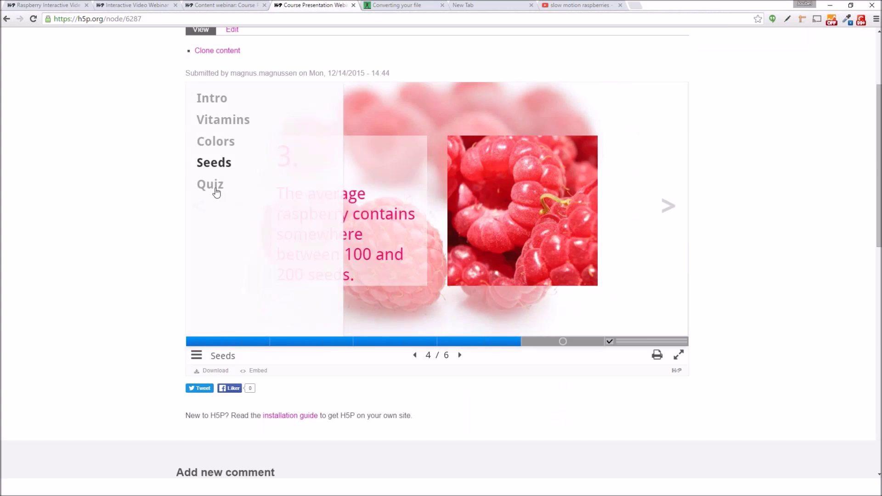
click(216, 188)
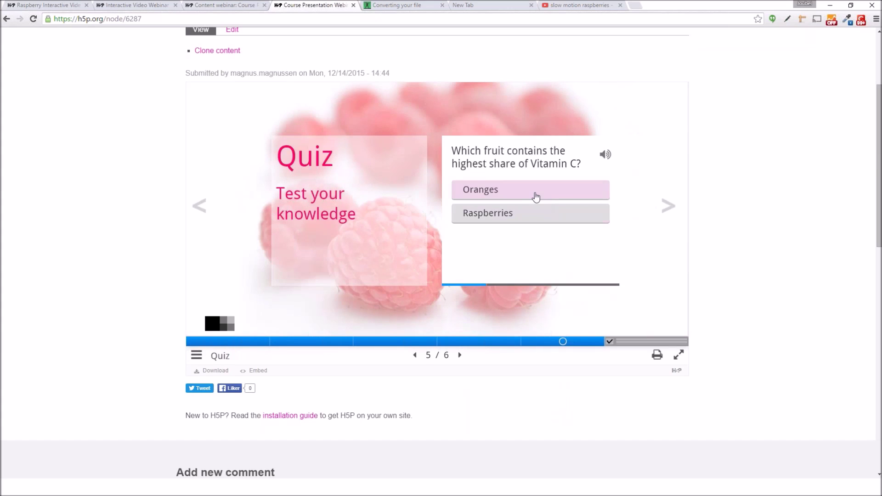
Answer the quiz with Oranges, Golden raspberry and Between 100 and 200, and advance to the summary slide.
click(536, 196)
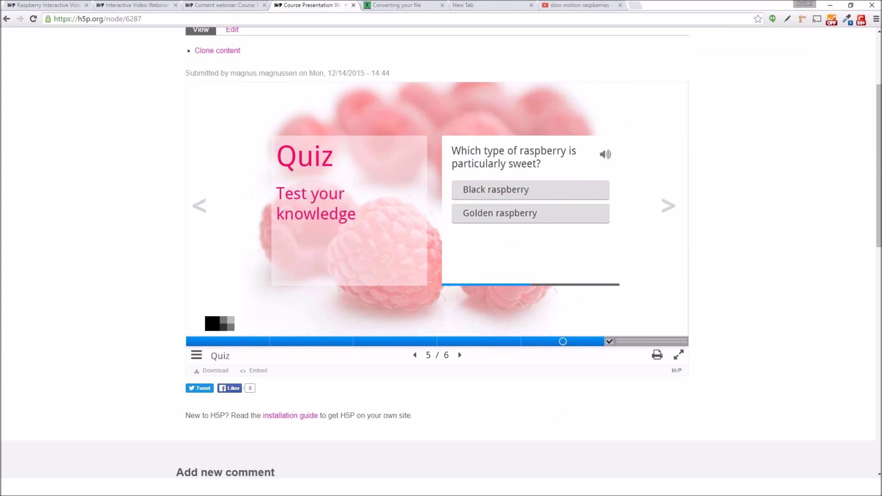
click(502, 221)
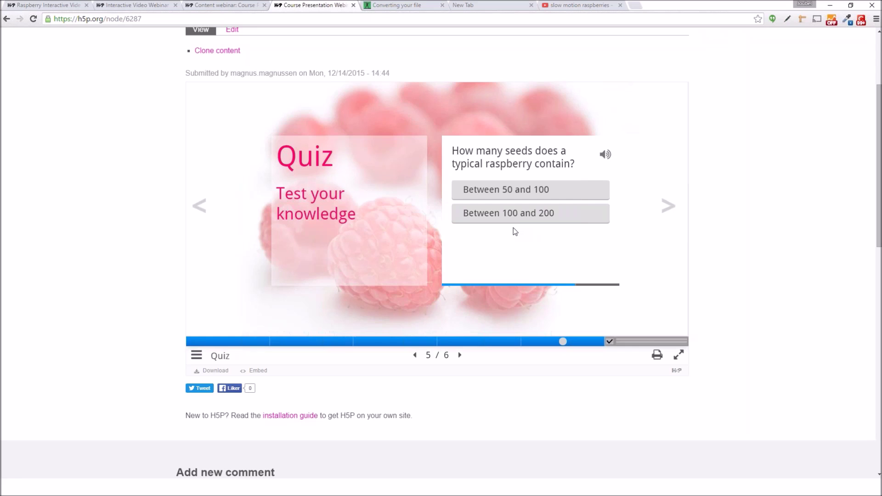
click(509, 221)
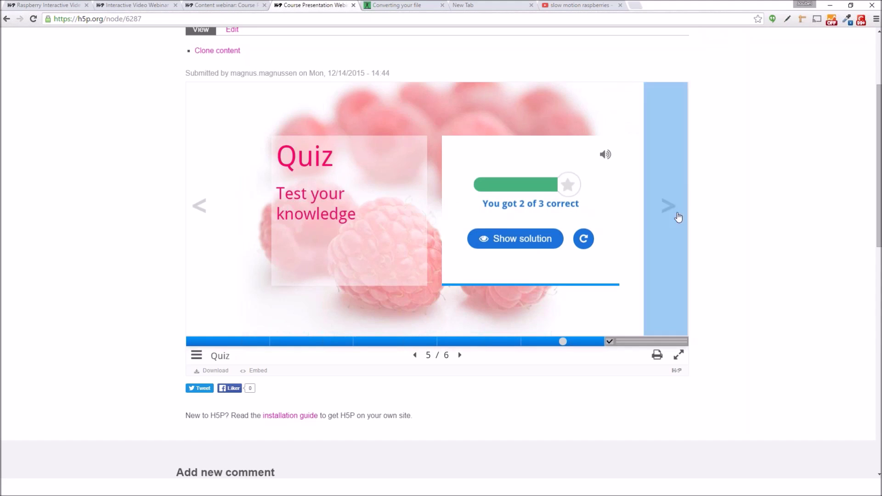
click(674, 214)
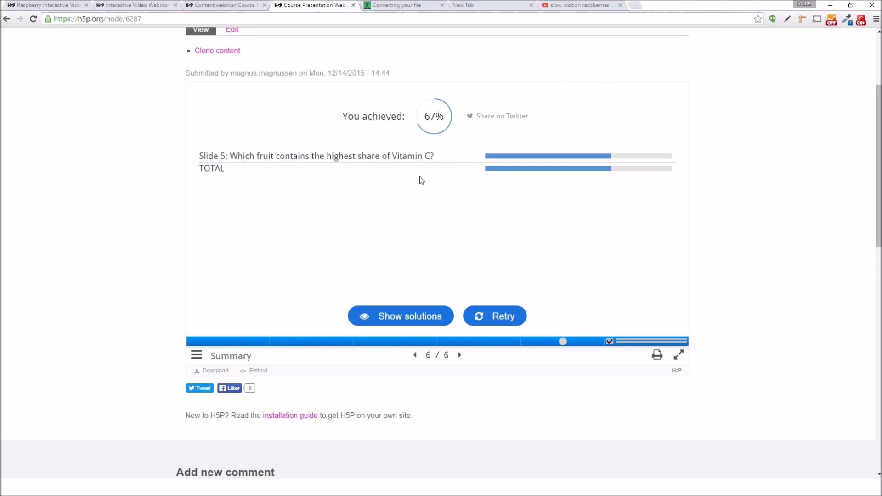
scroll(419, 179, up, 1)
scroll(427, 182, down, 1)
click(748, 397)
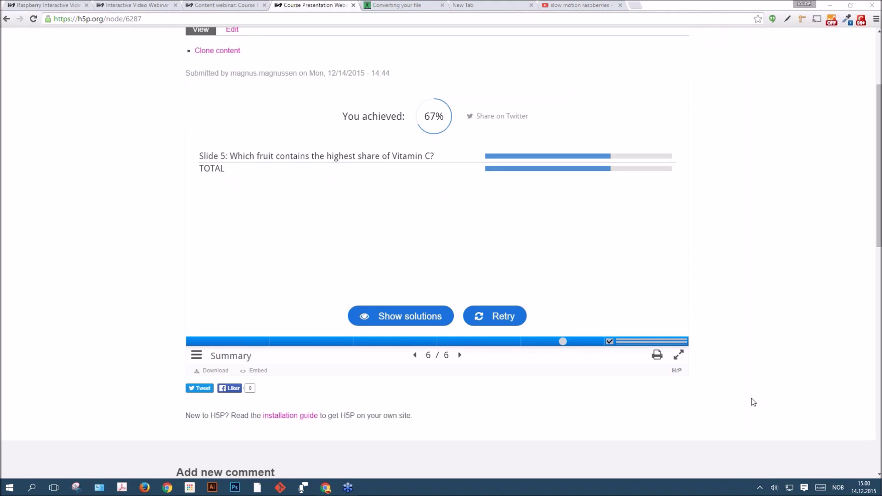
click(699, 109)
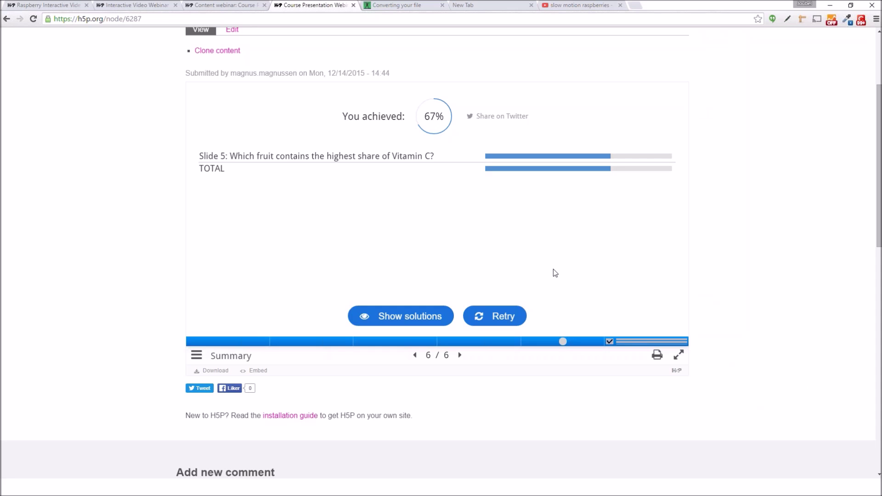
Switch to the webinar slideshow and advance it to the Q&A slide.
key(alt+Tab)
key(Right)
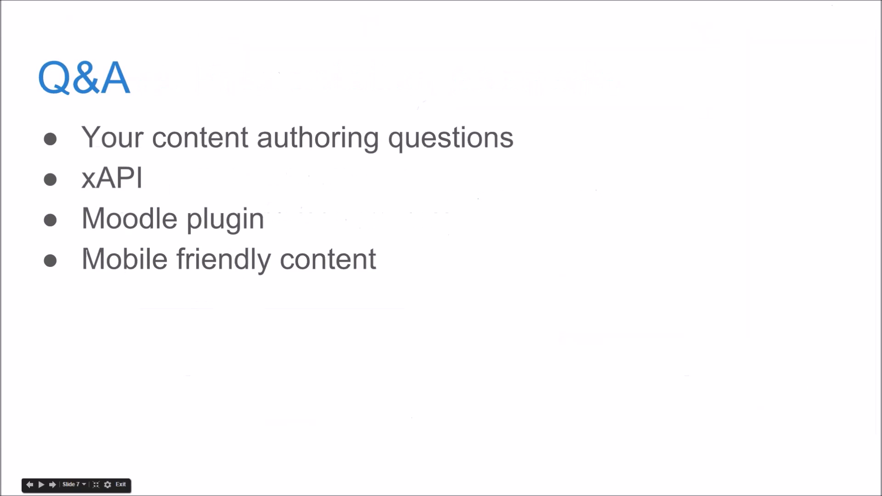